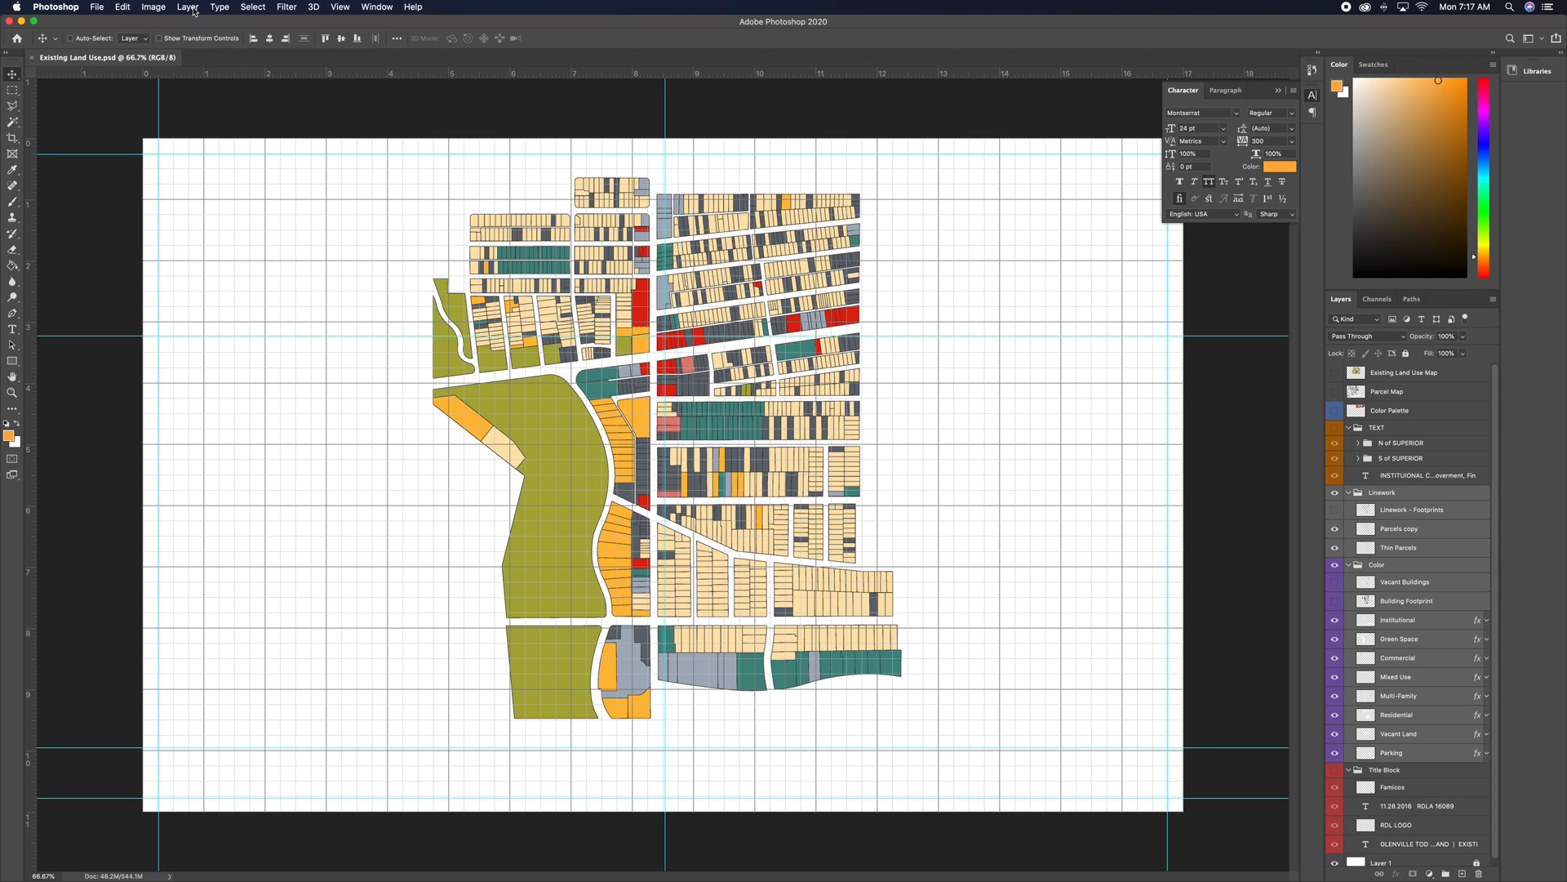
- Hide the guides and grid overlaid on the land use map
left_click(340, 7)
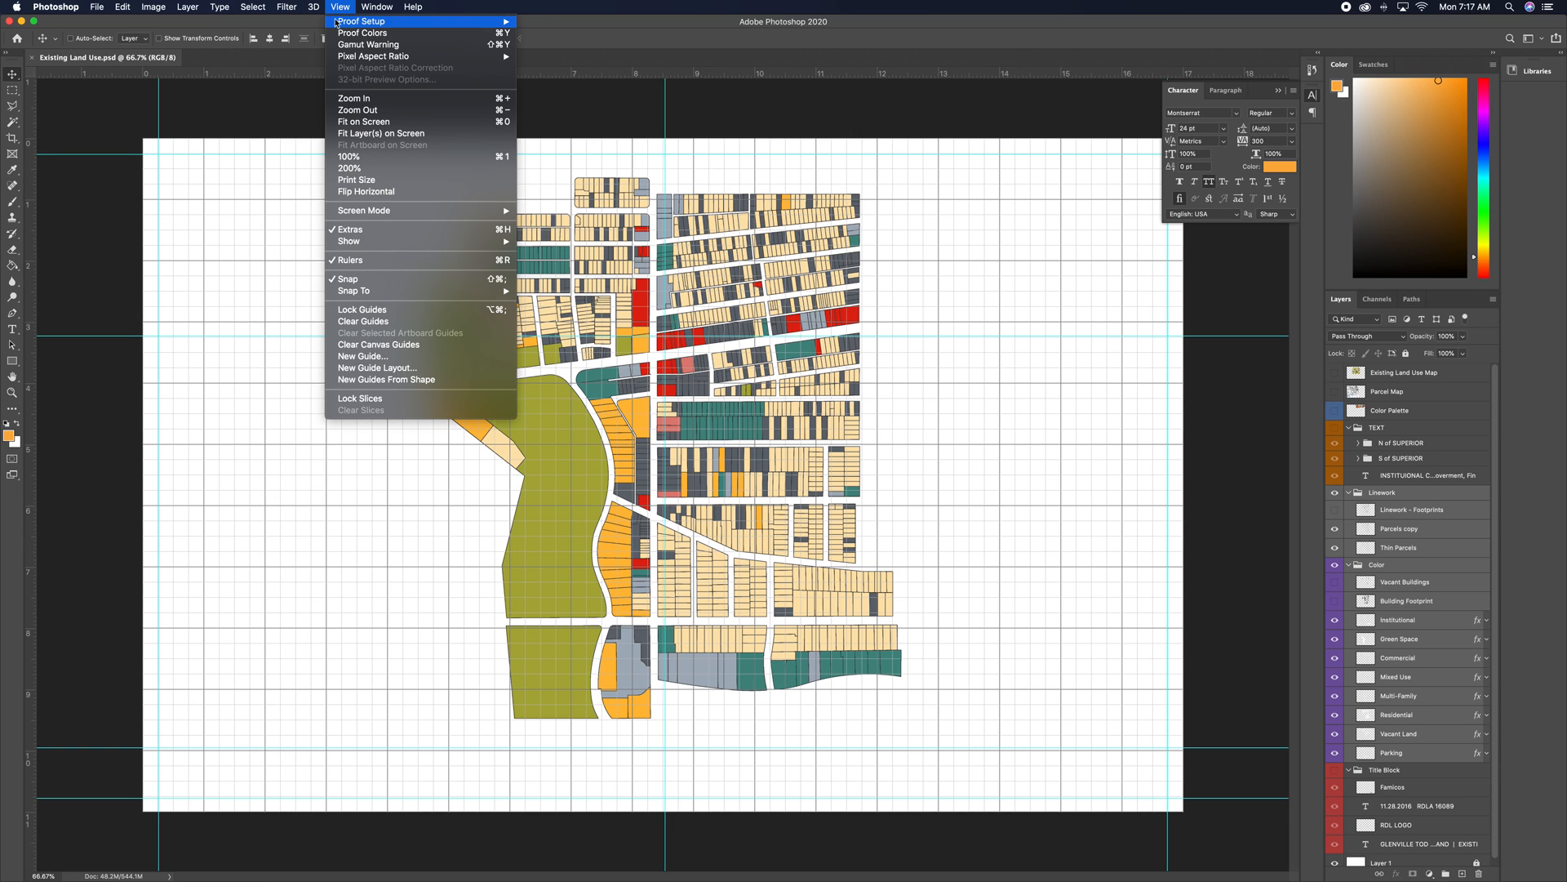
left_click(351, 229)
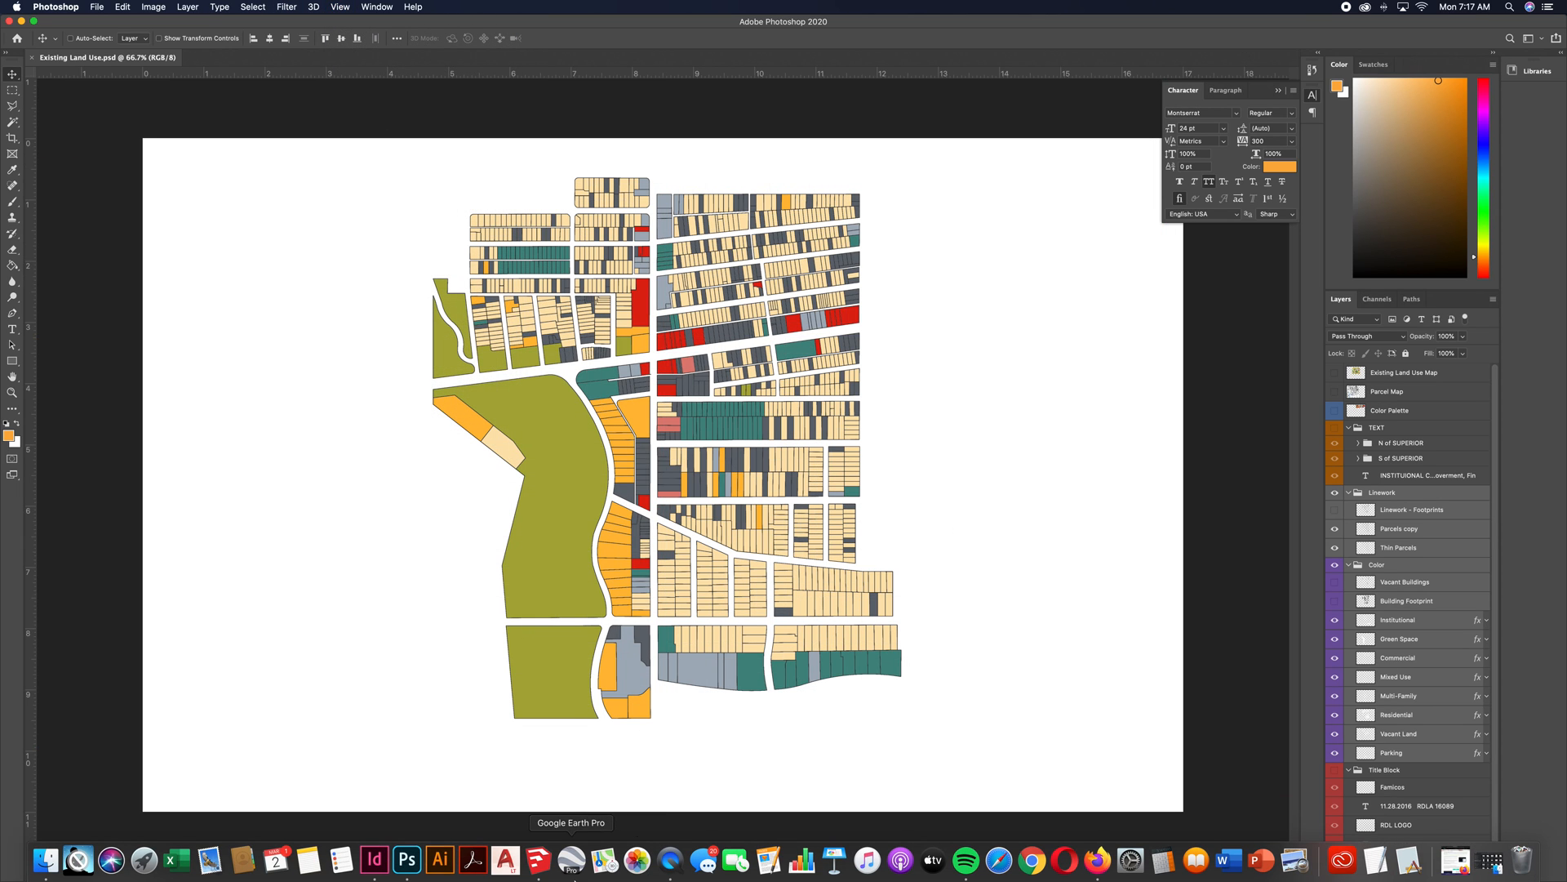
left_click(377, 860)
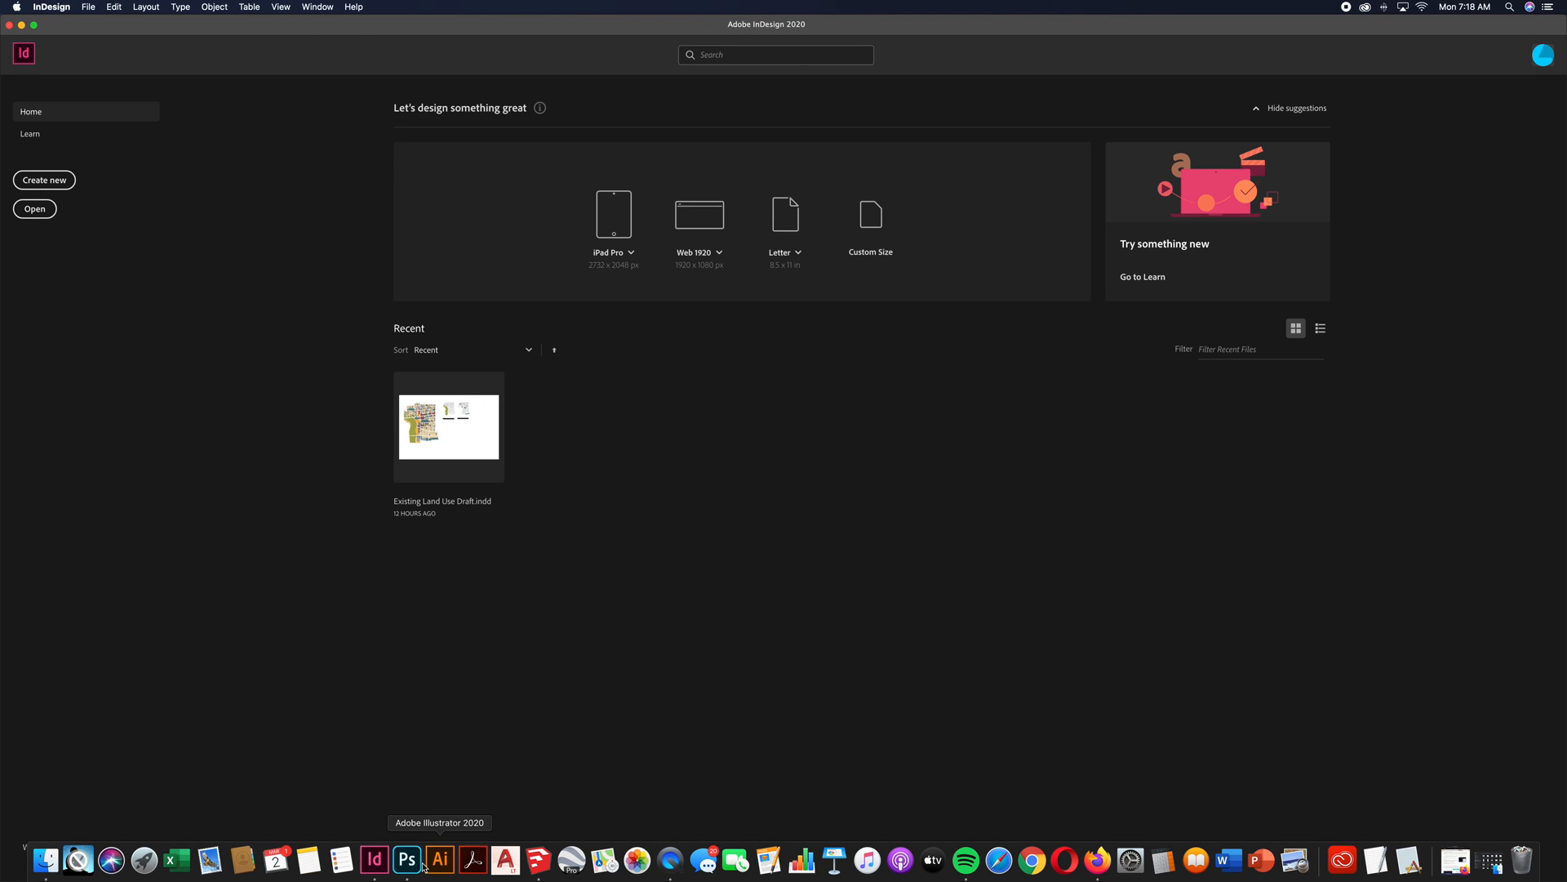
left_click(407, 873)
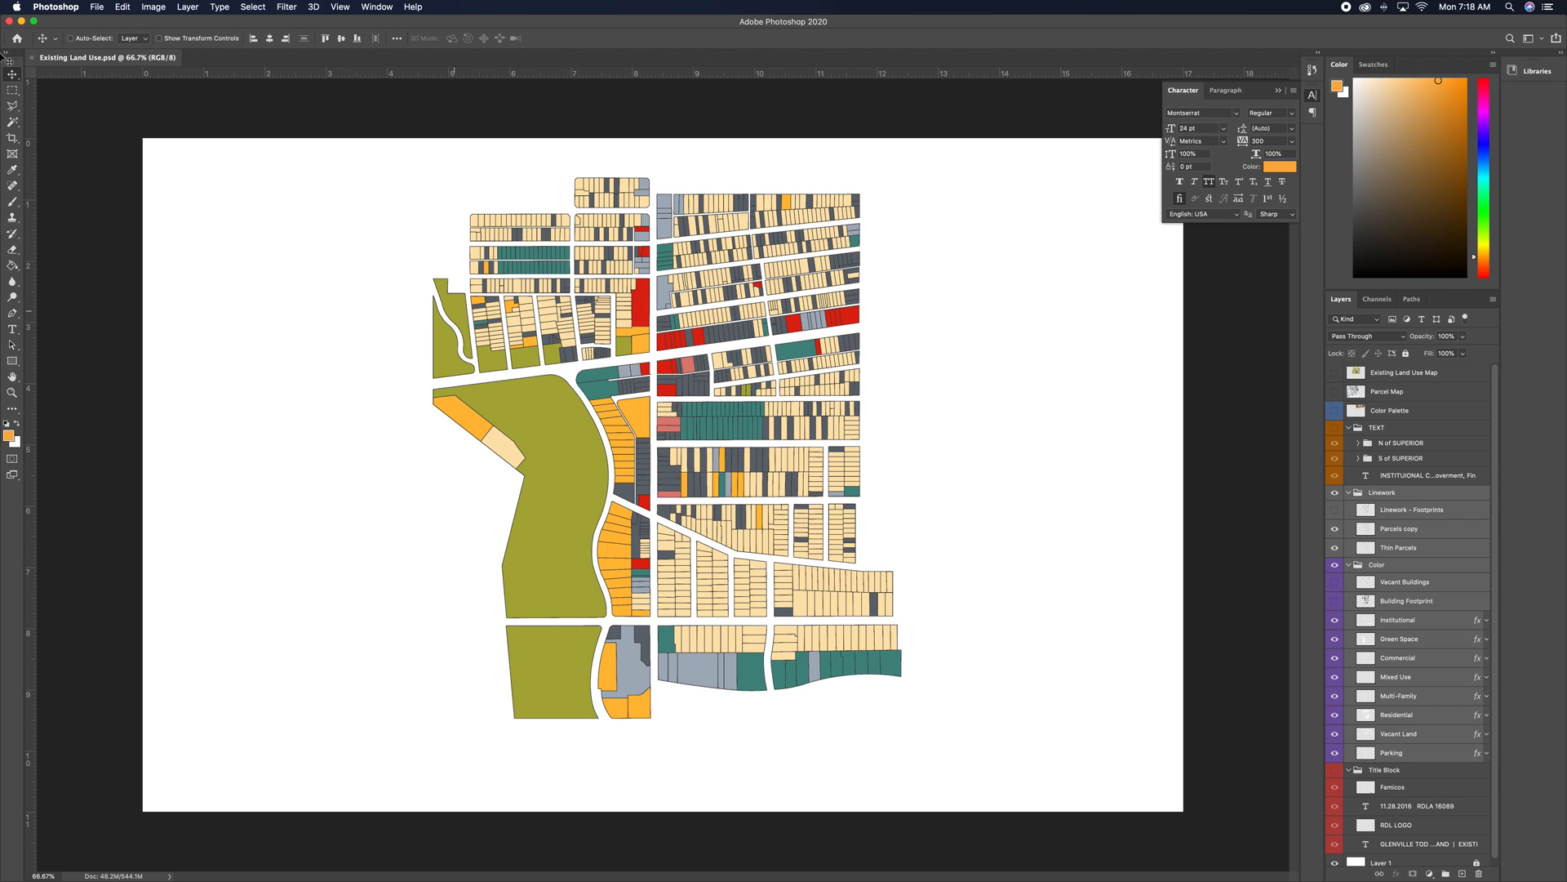
left_click(98, 8)
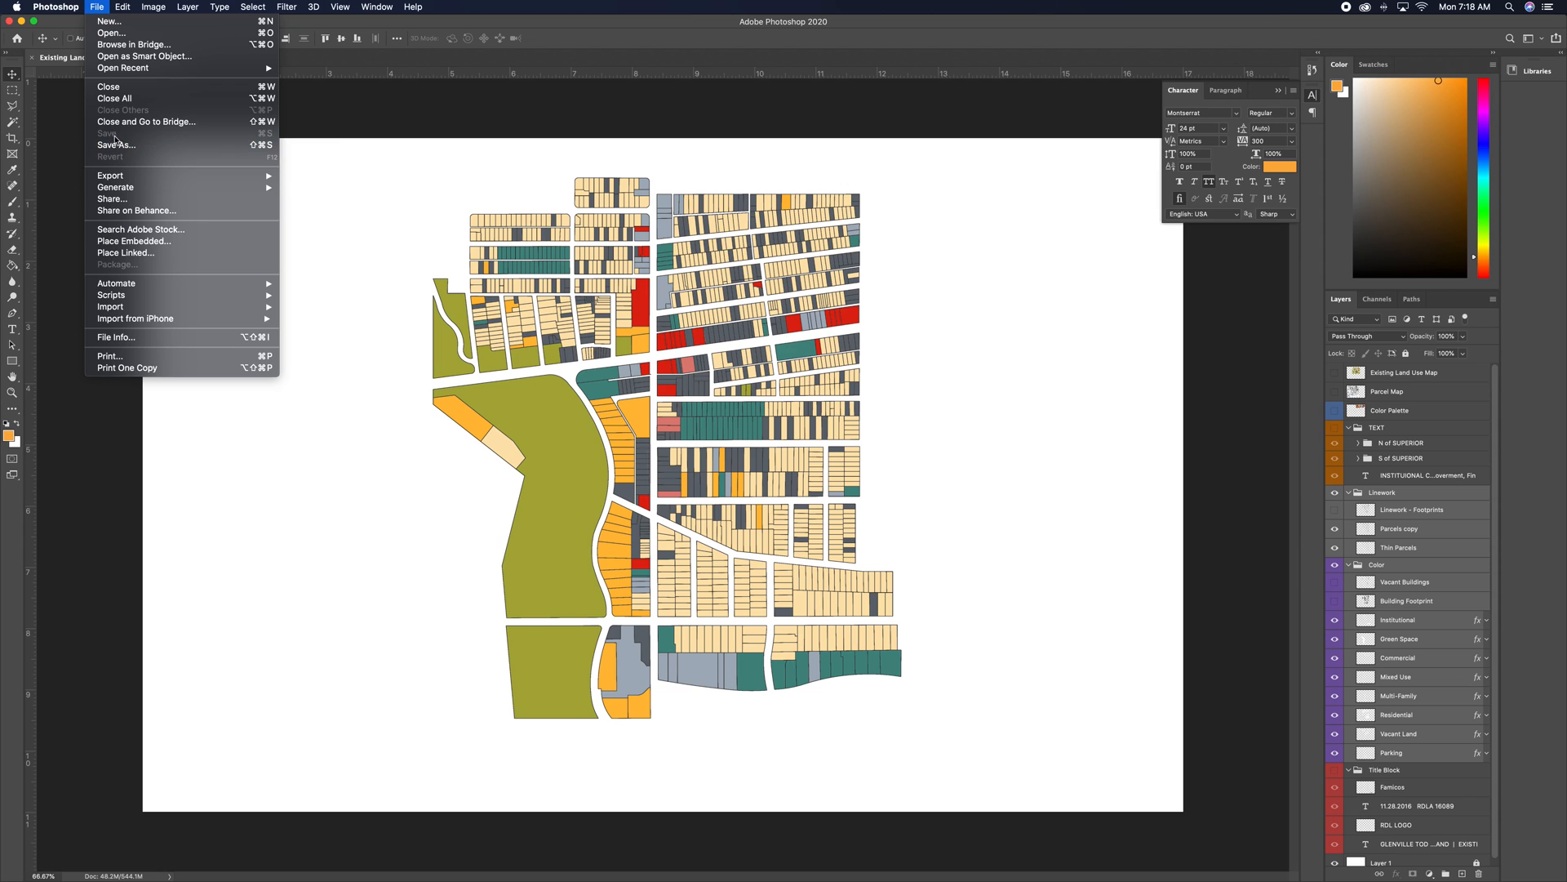
left_click(340, 147)
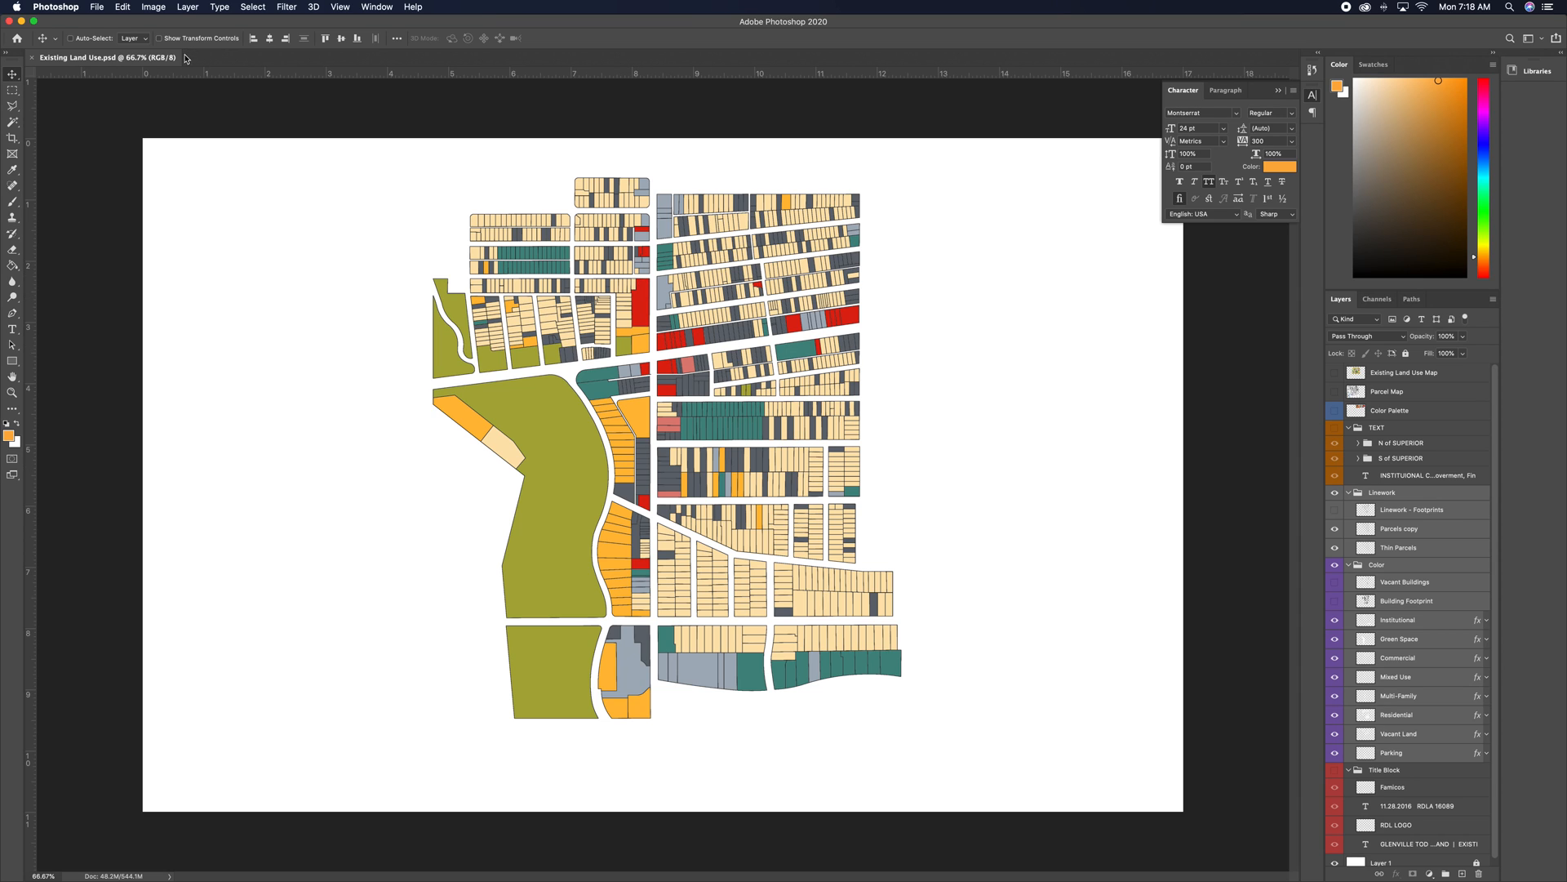
- Flatten the full land use map into a single layer, discarding the hidden layers
left_click(187, 8)
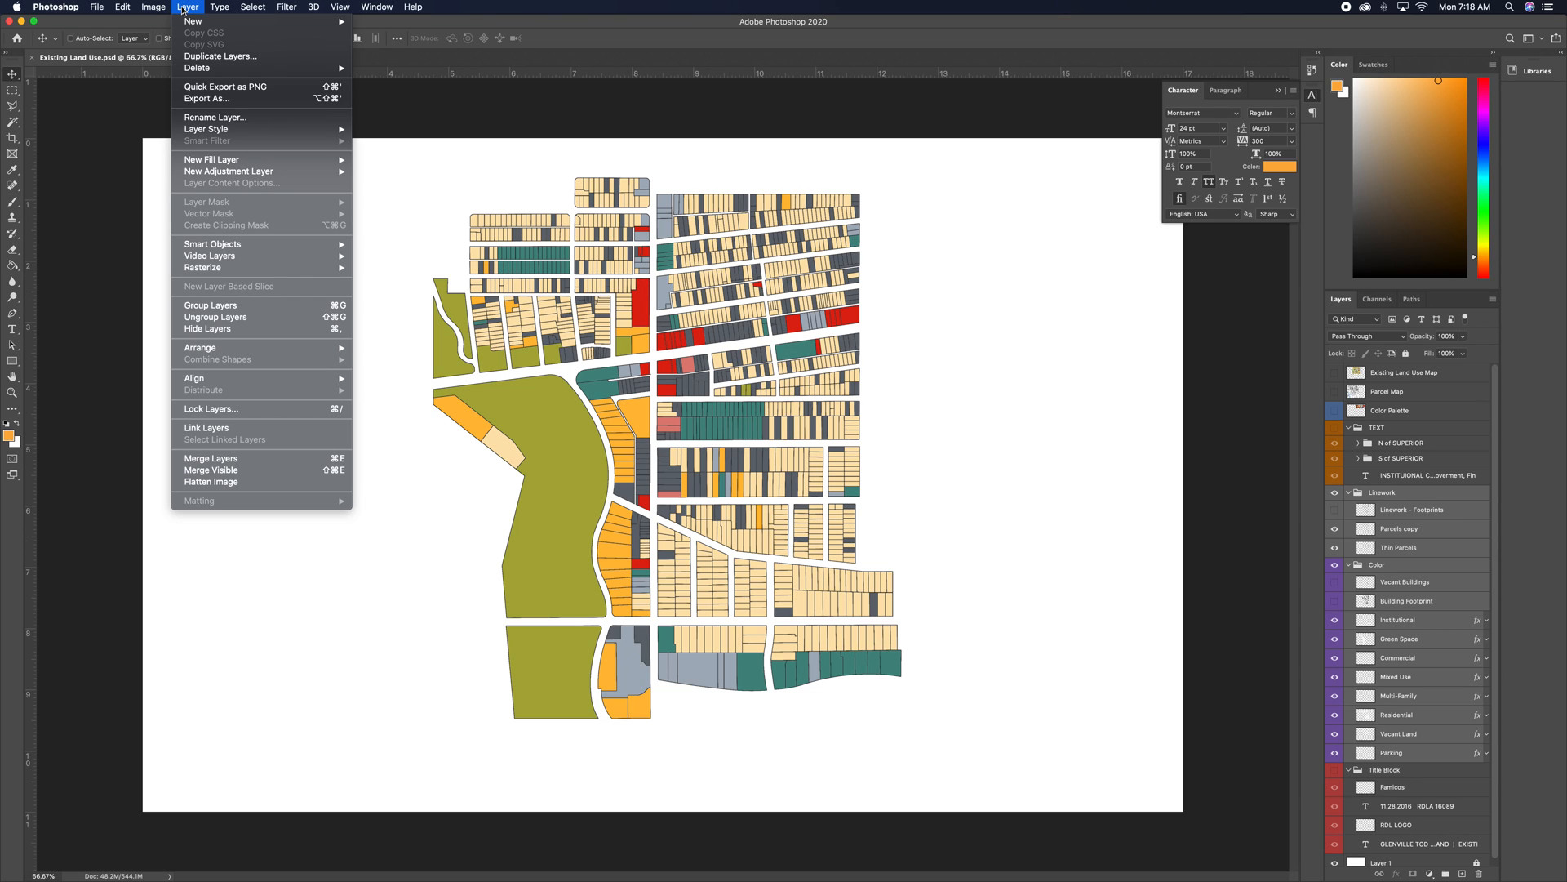
left_click(232, 481)
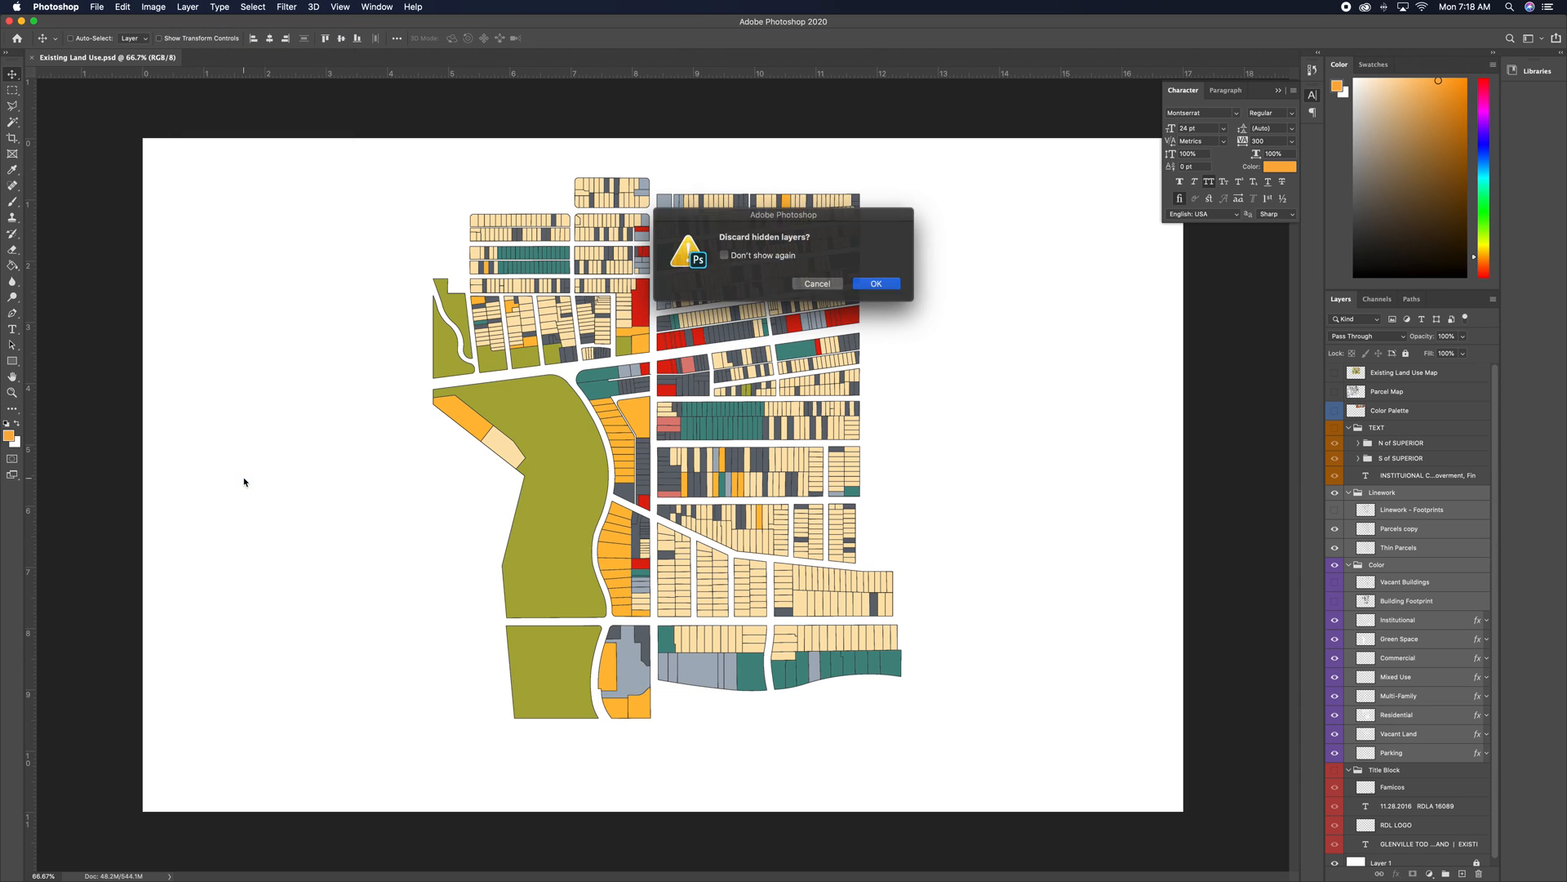
left_click(878, 285)
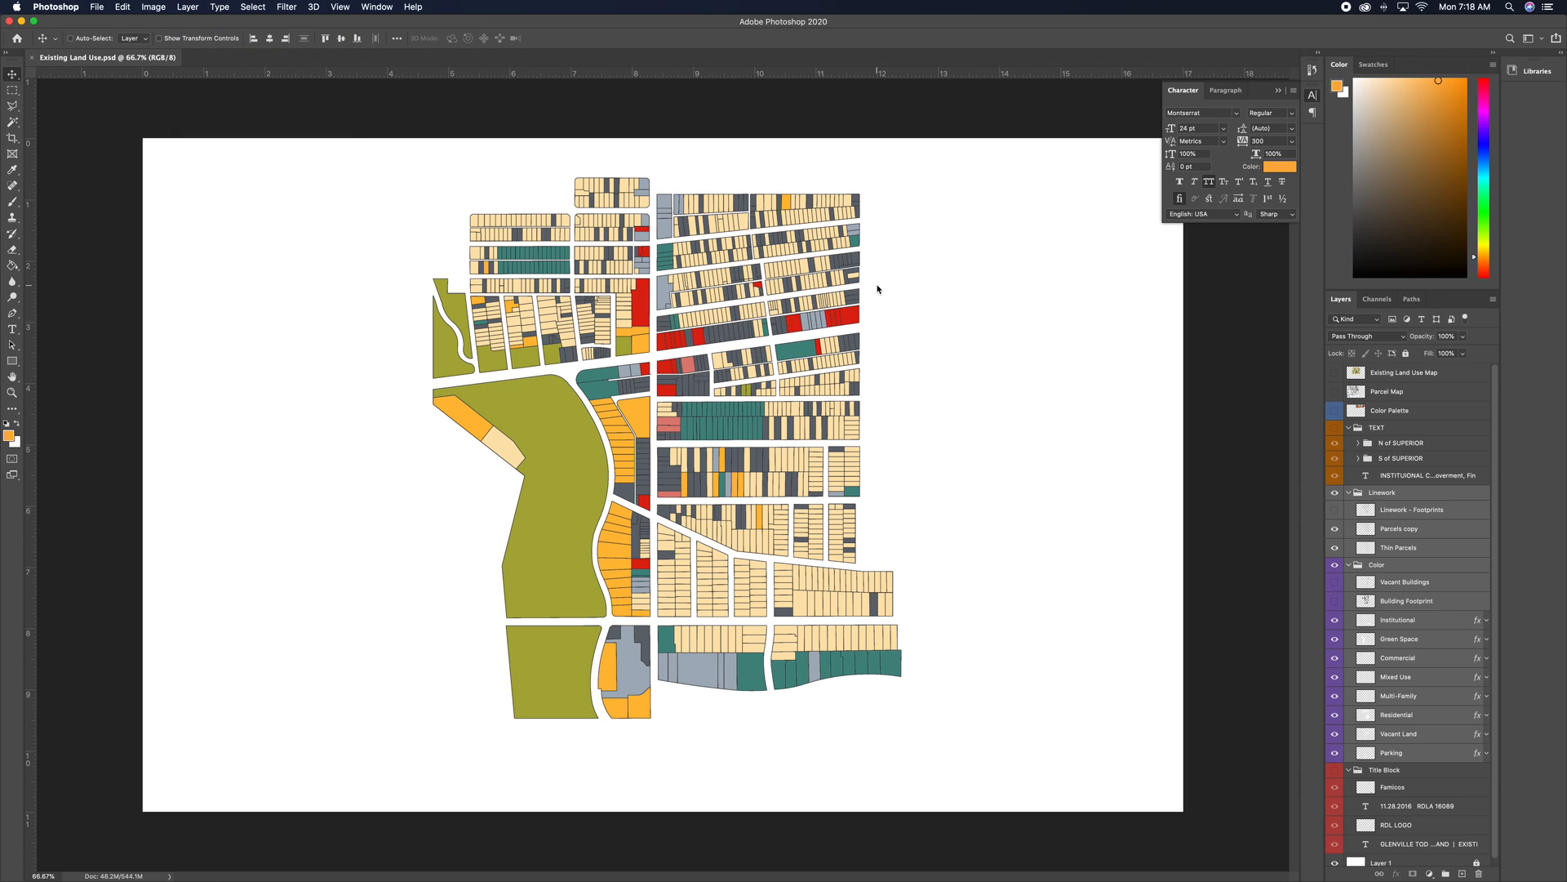
- Start saving the flattened map under a new name on the computer, in the Desktop's Land Use Maps folder
left_click(96, 8)
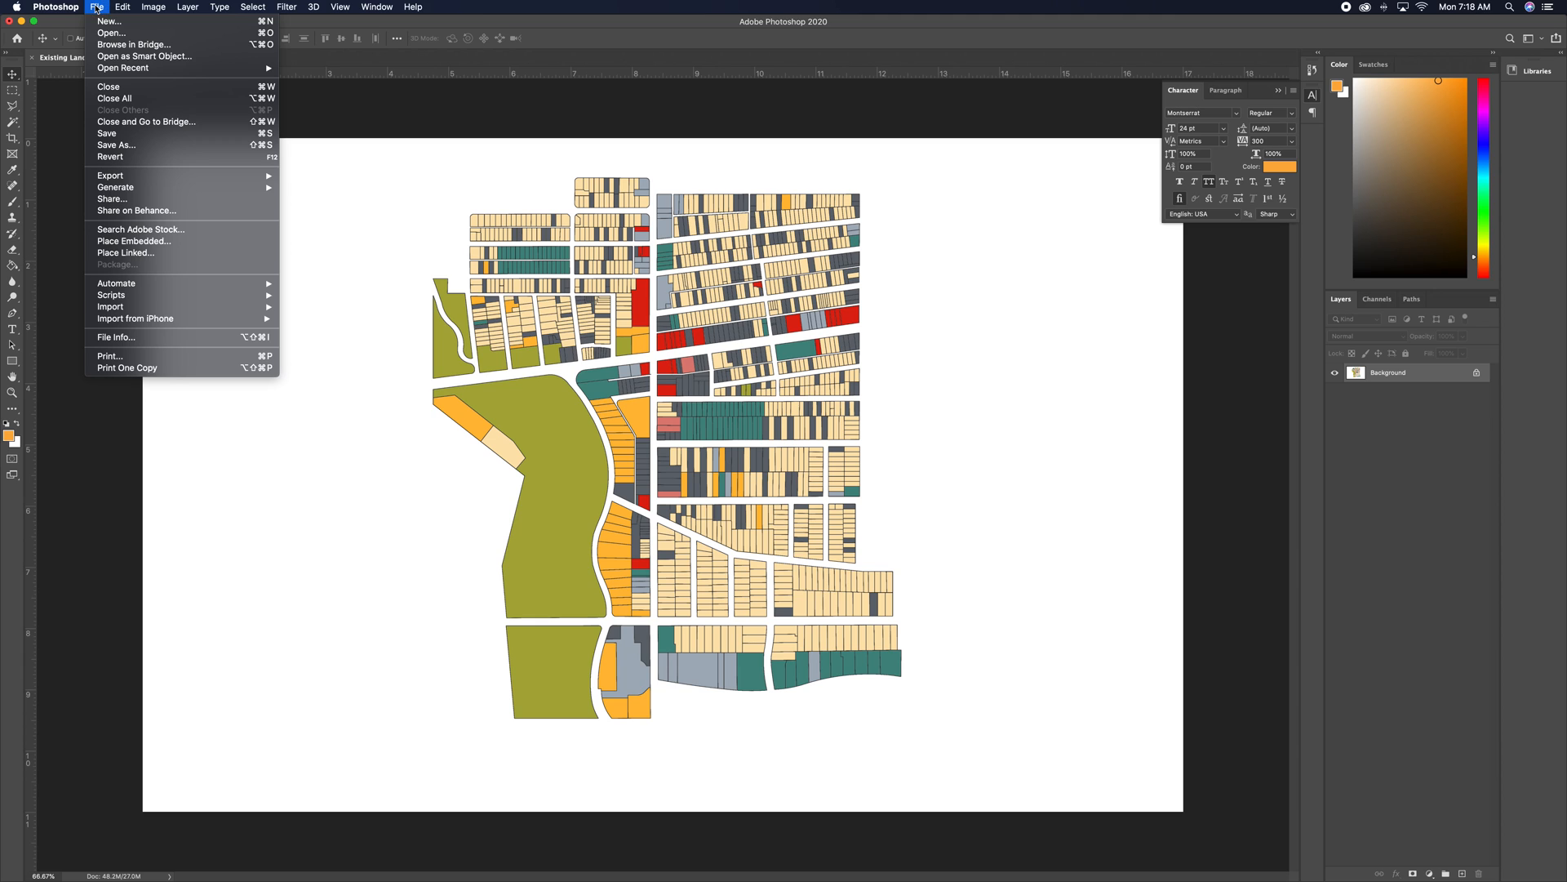
left_click(107, 146)
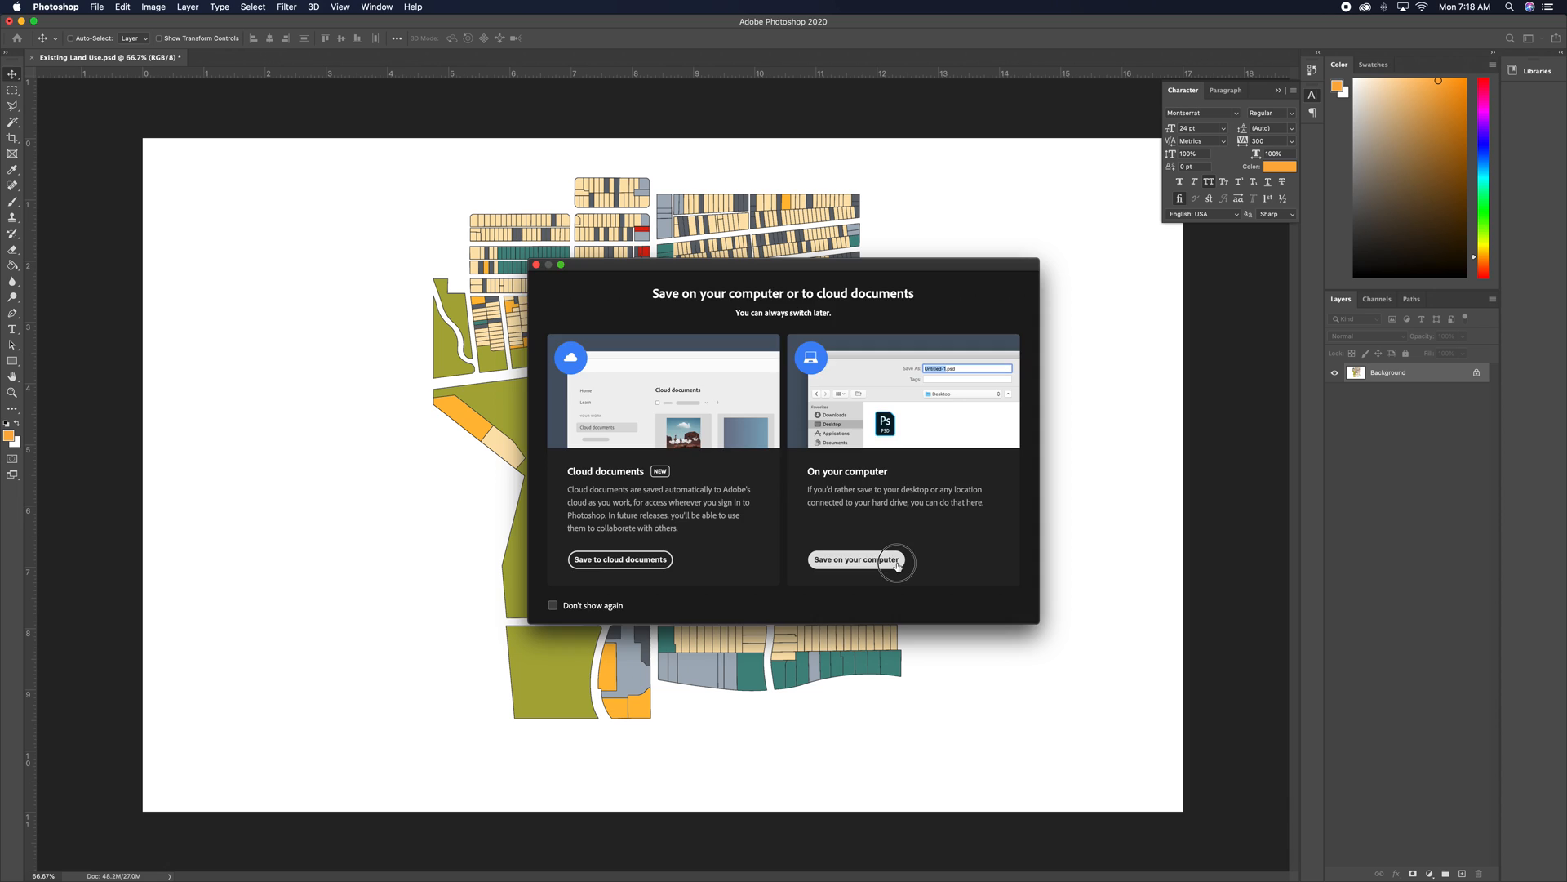
left_click(897, 555)
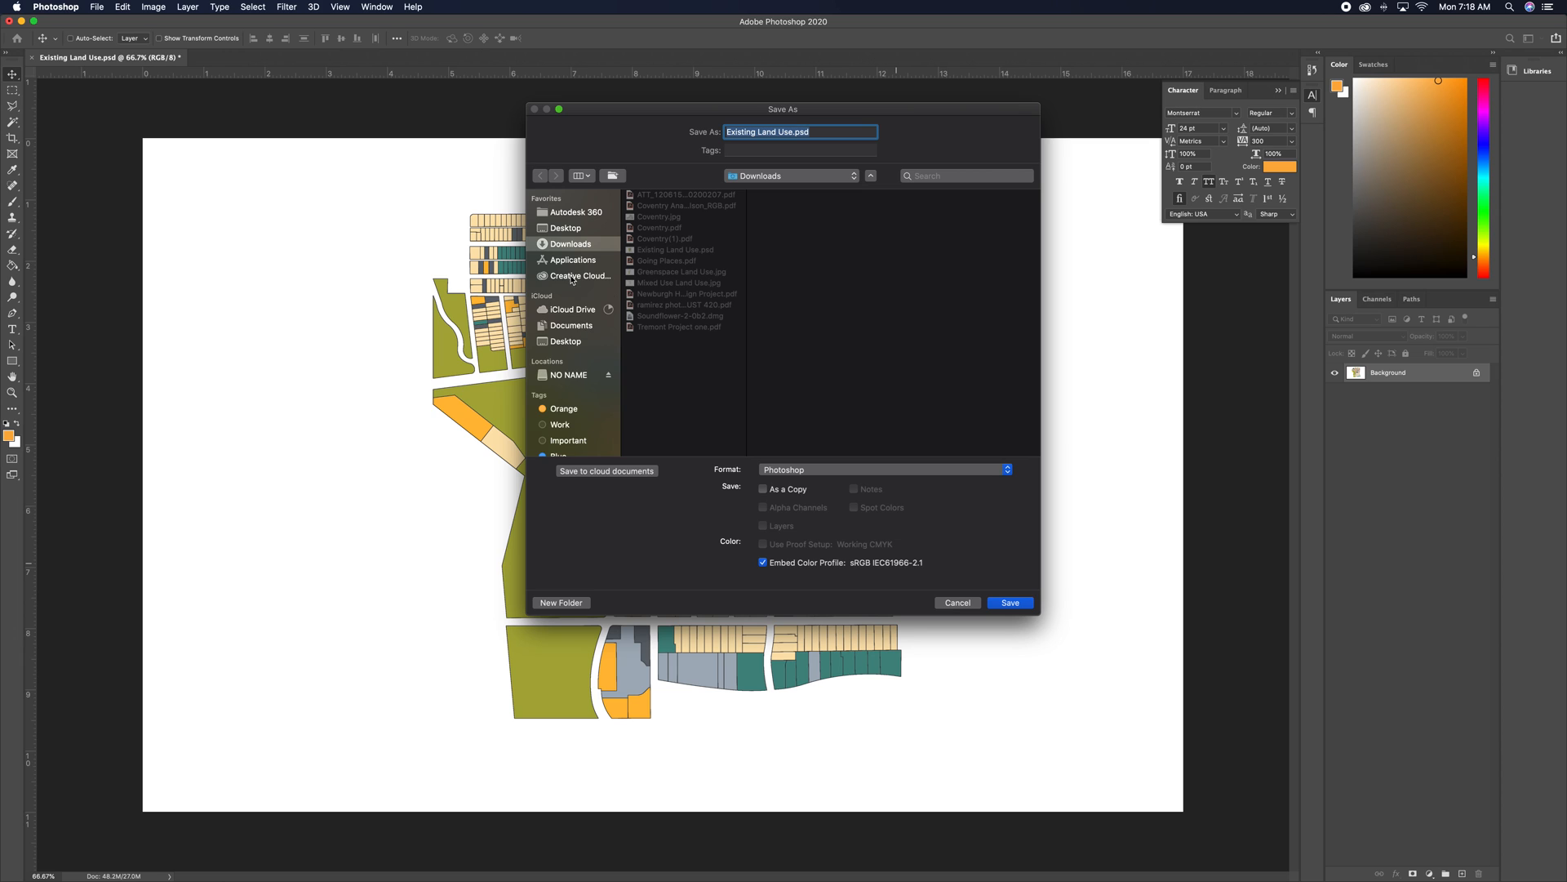
left_click(572, 230)
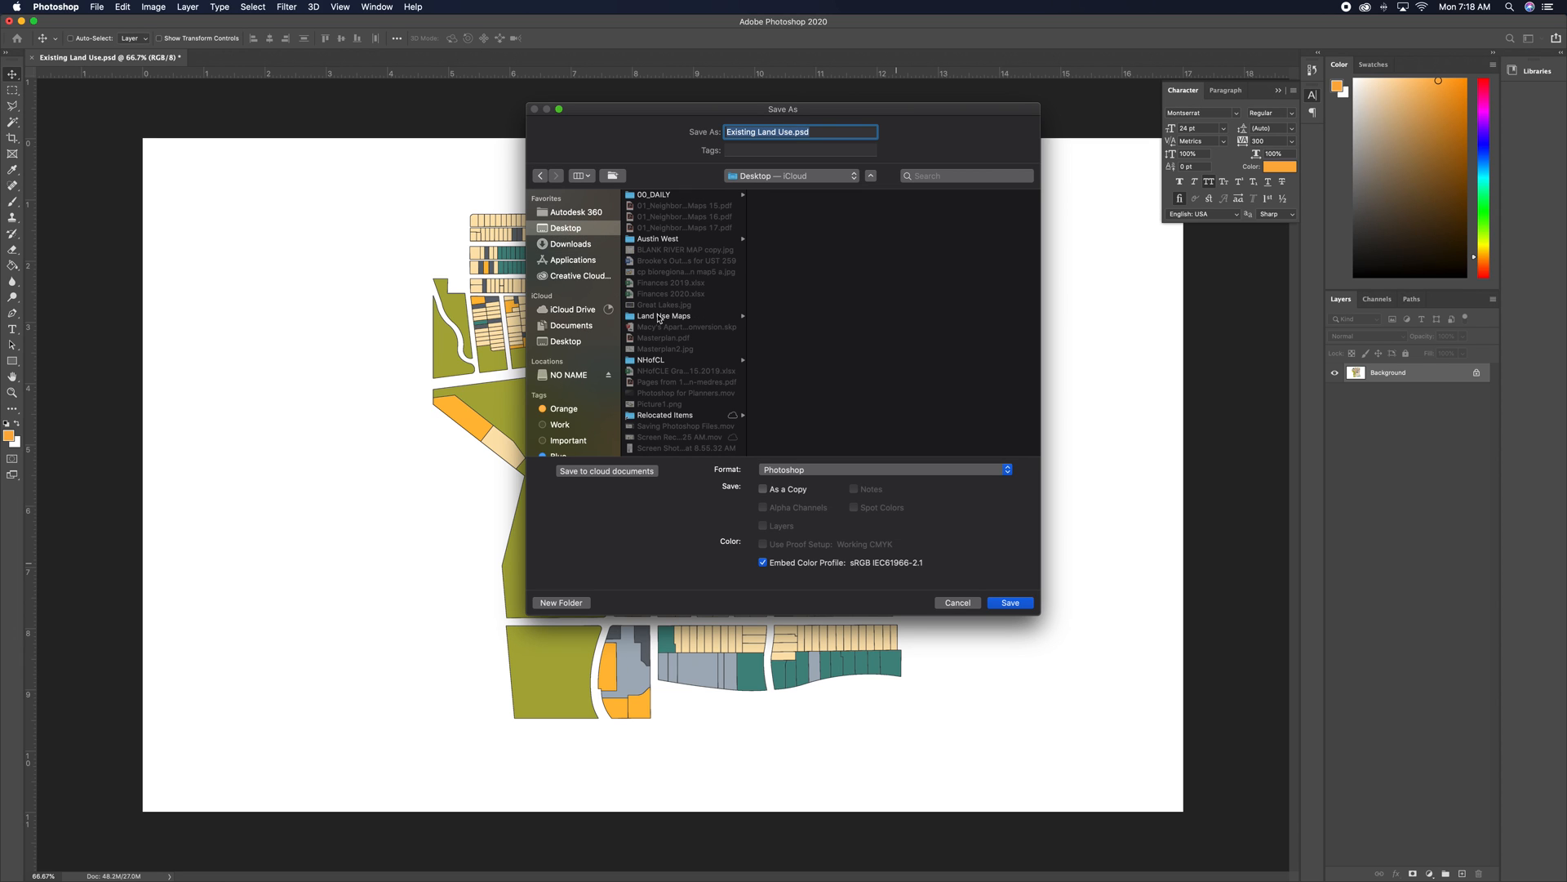
left_click(661, 318)
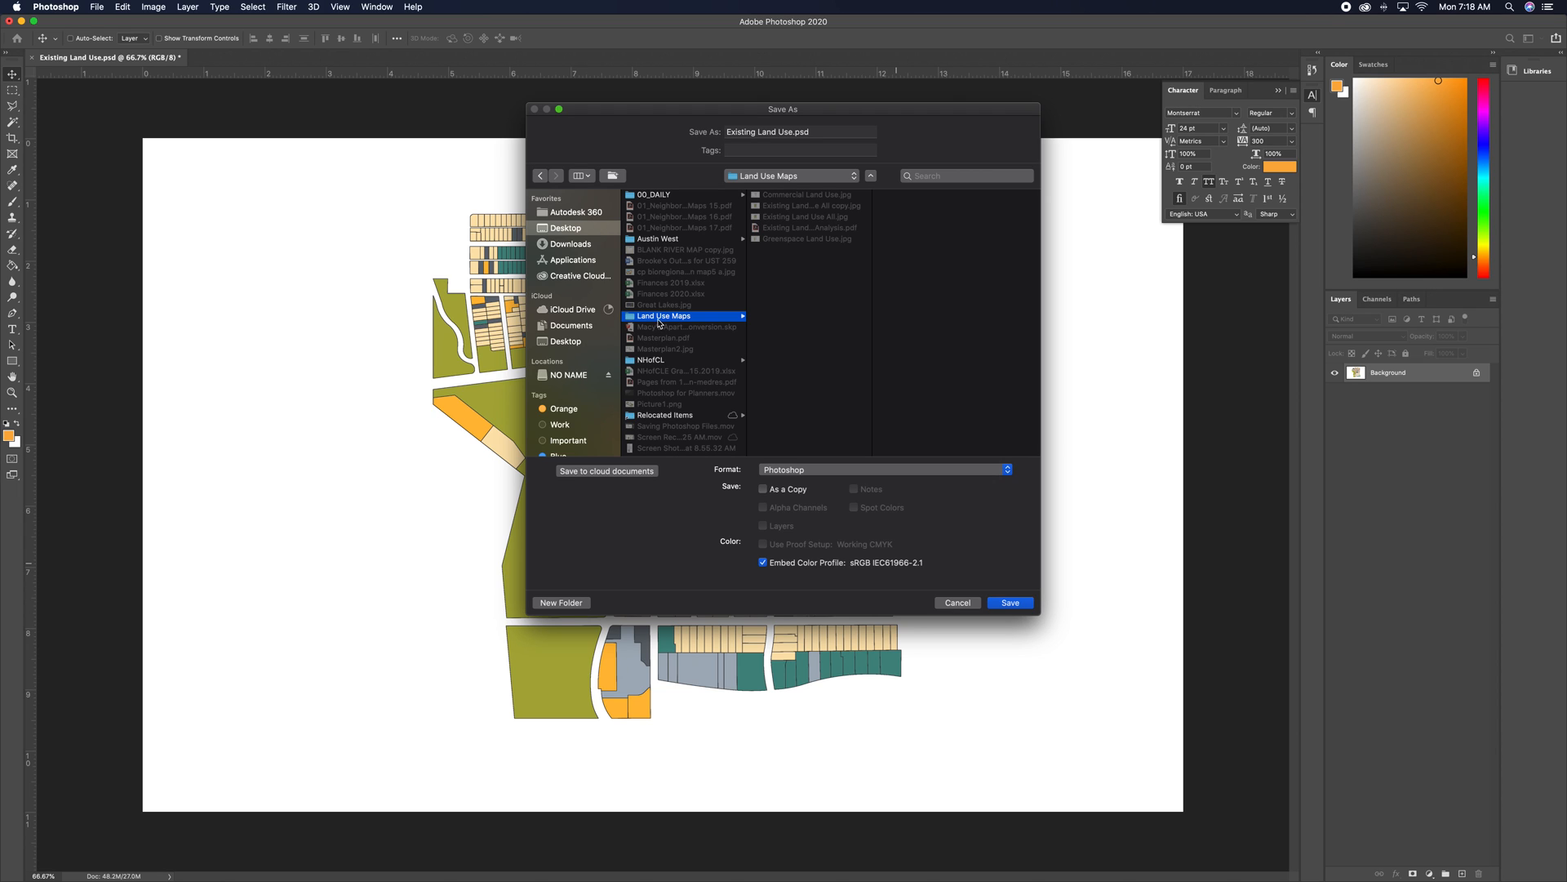
- Set the file format to JPEG, name the file "All Existing Land Use.jpg" and save it
left_click(776, 490)
left_click(792, 472)
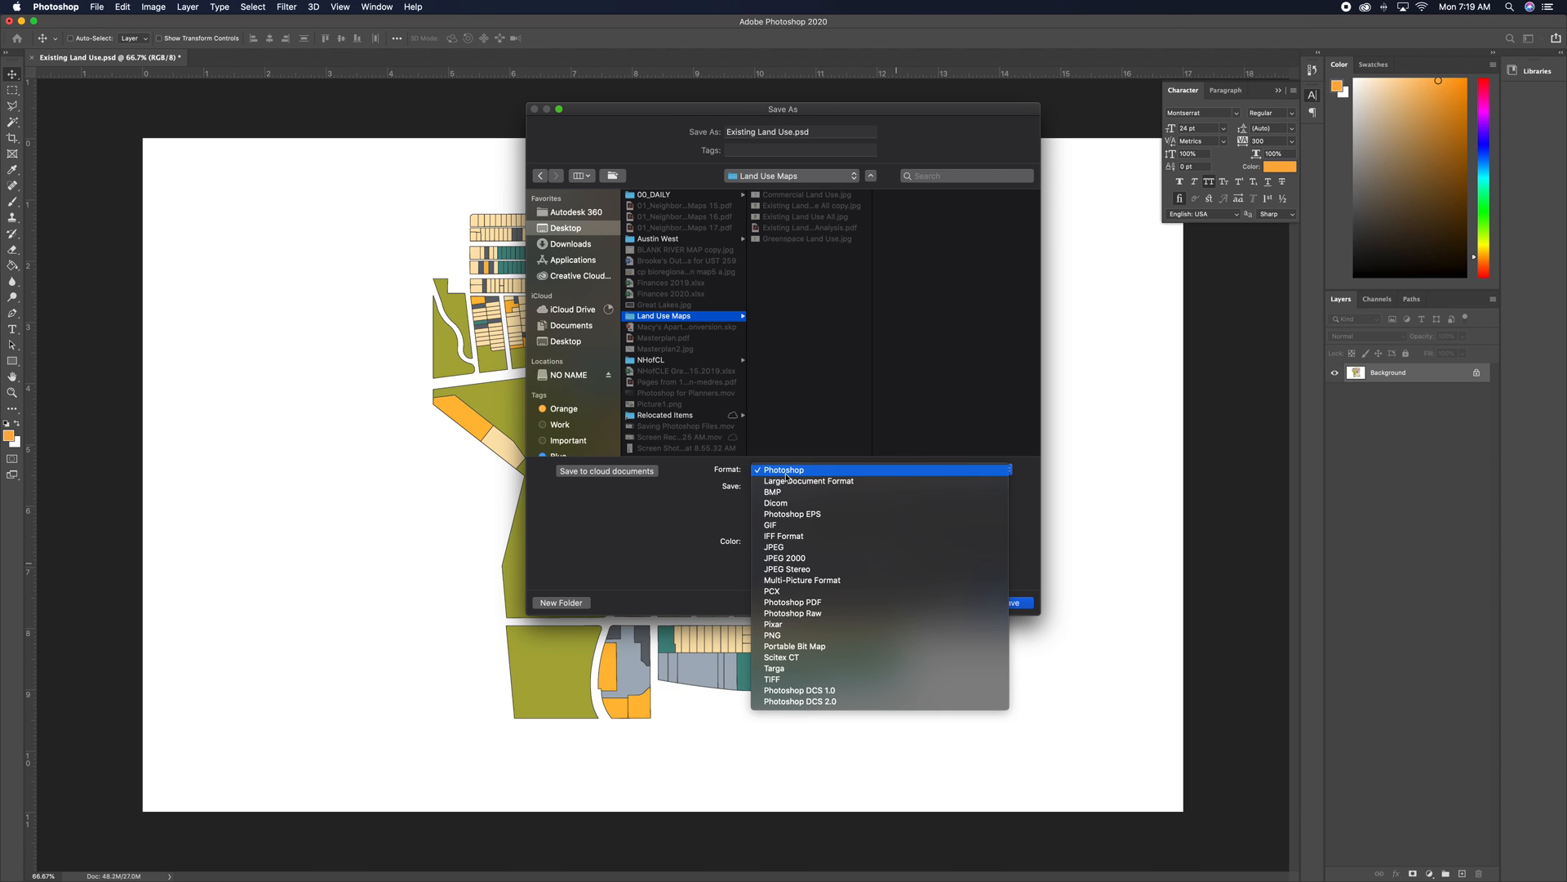
left_click(786, 548)
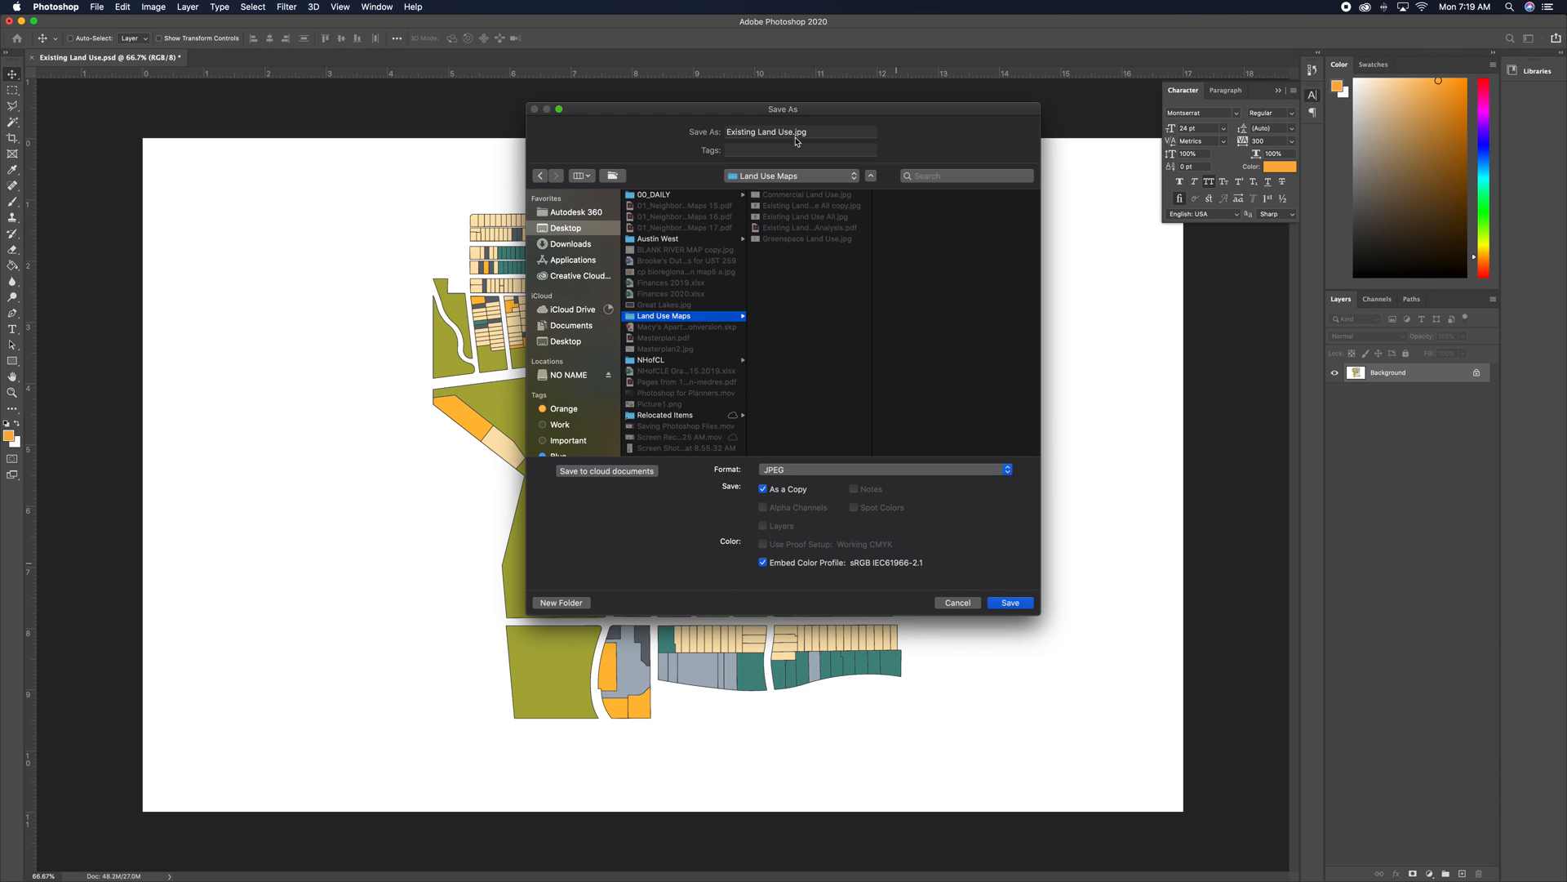
left_click(737, 132)
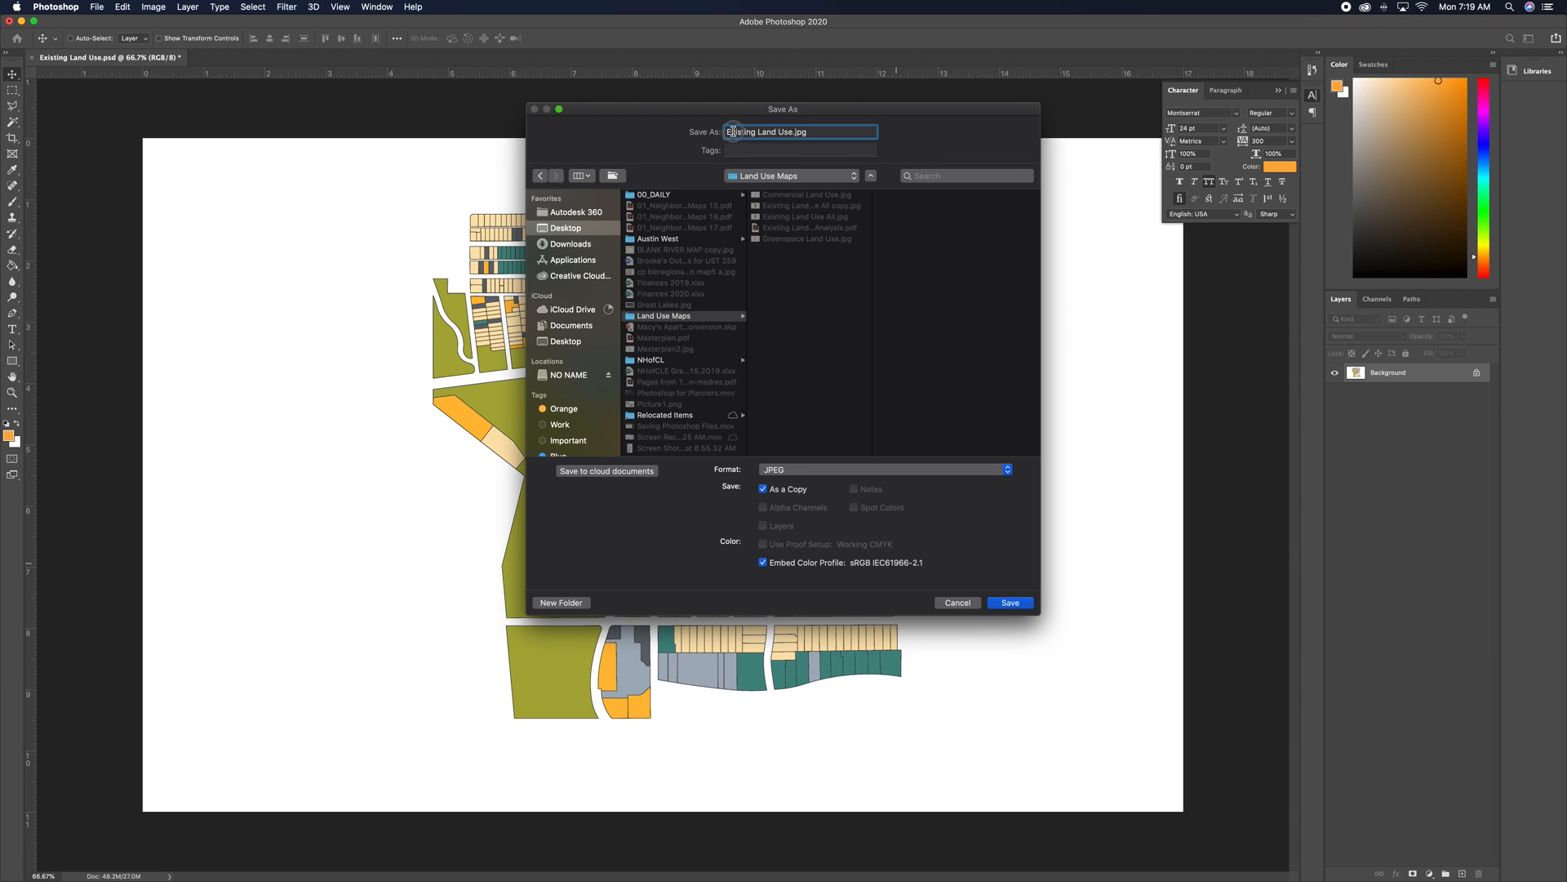
type("All")
left_click(1010, 603)
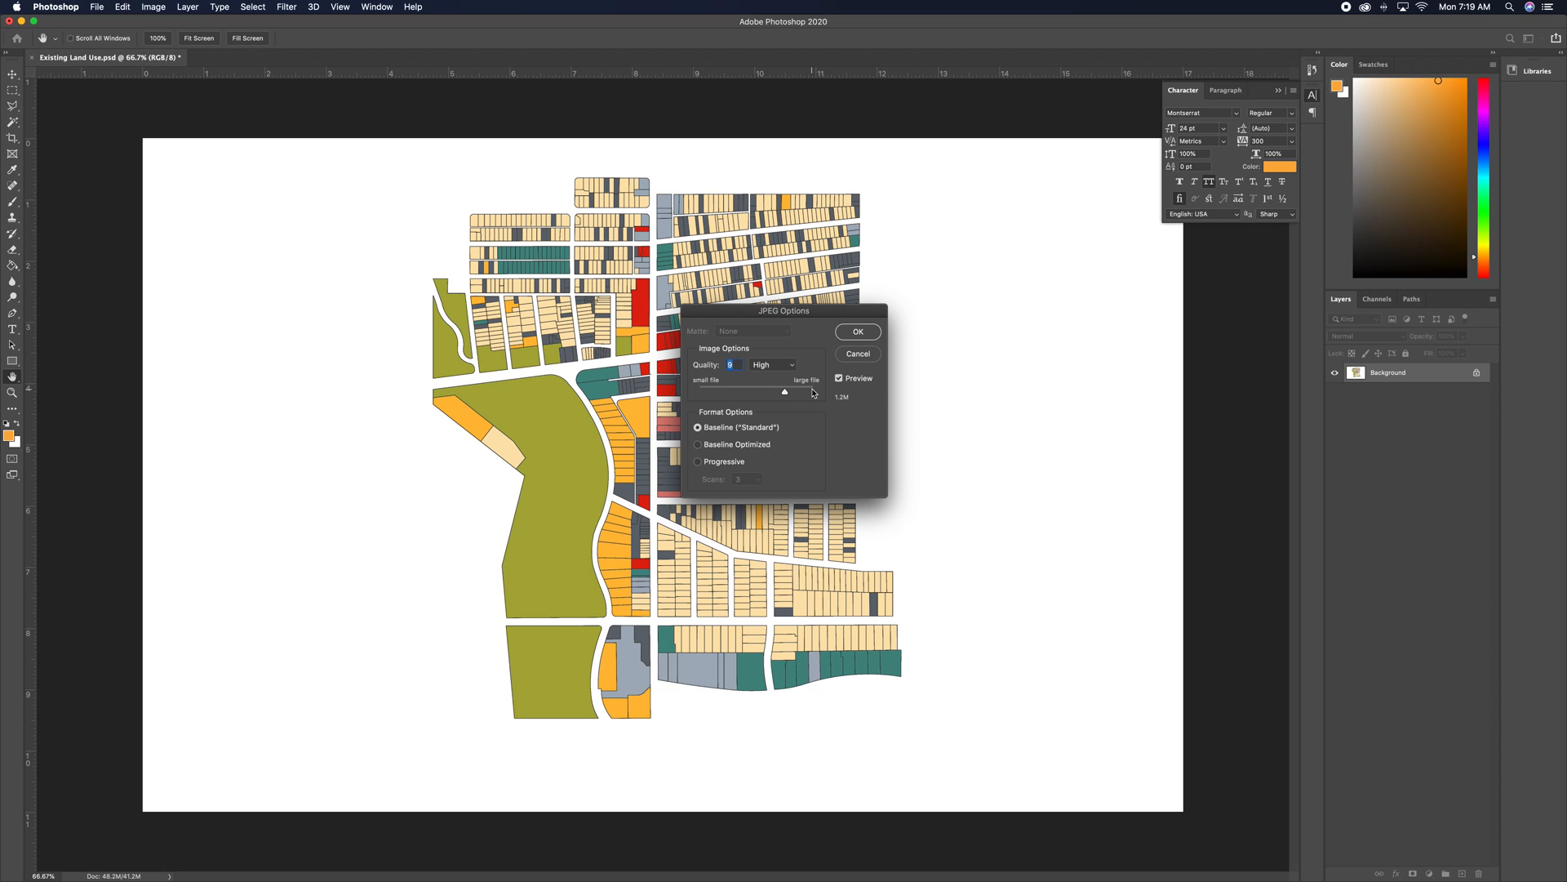
left_click(858, 332)
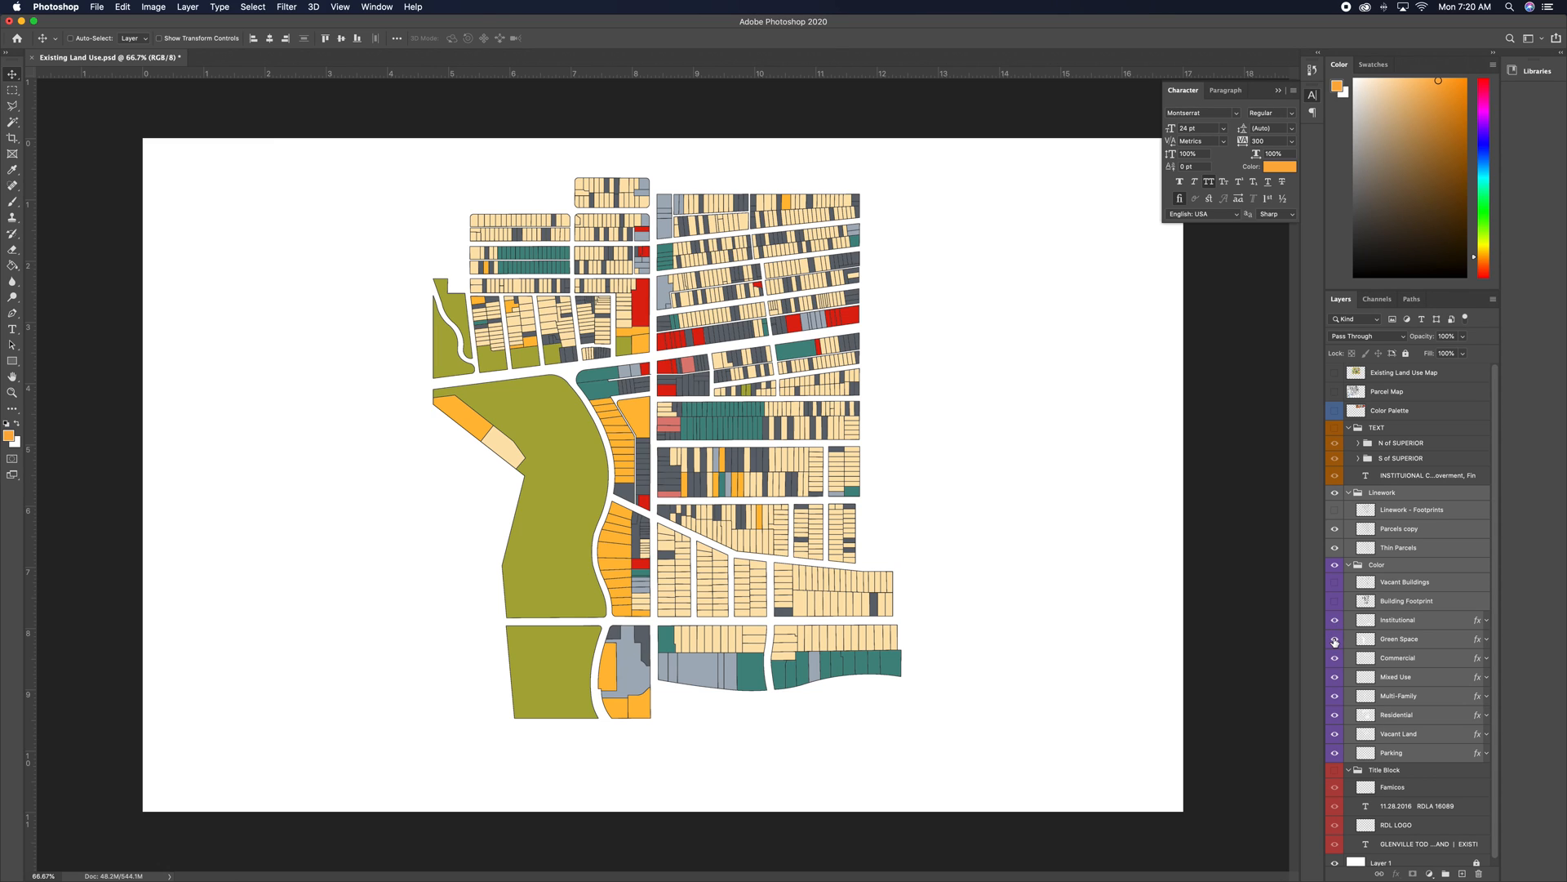
- Hide the Green Space, Commercial, Mixed Use, Multi-Family, Residential, Vacant Land and Parking layers, keeping Institutional as the only land use color
left_click(1336, 638)
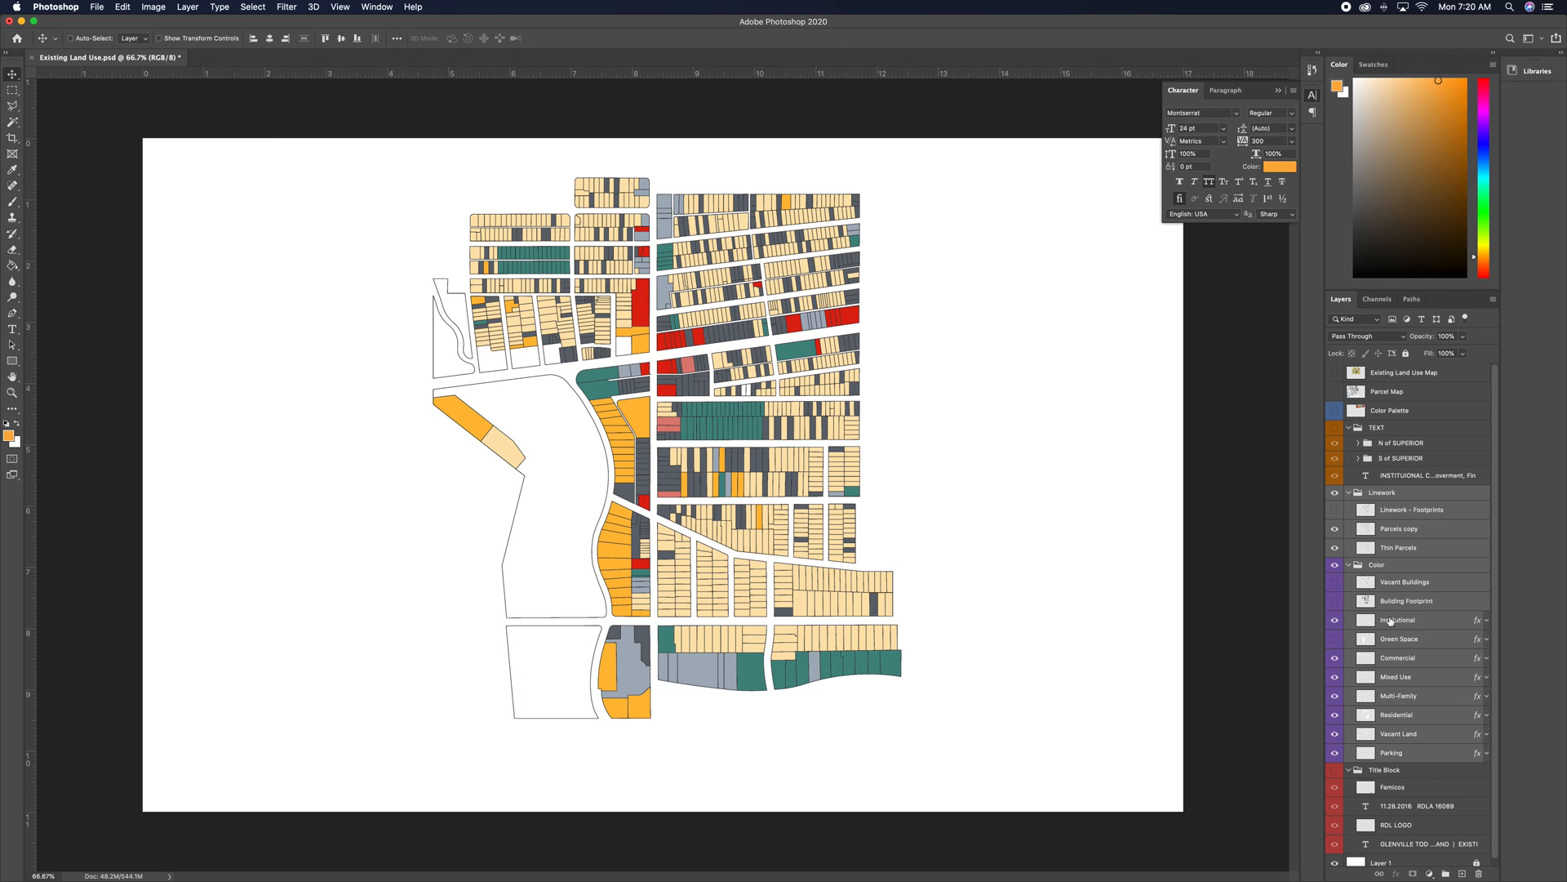
left_click(1336, 659)
left_click_drag(1336, 677, 1346, 753)
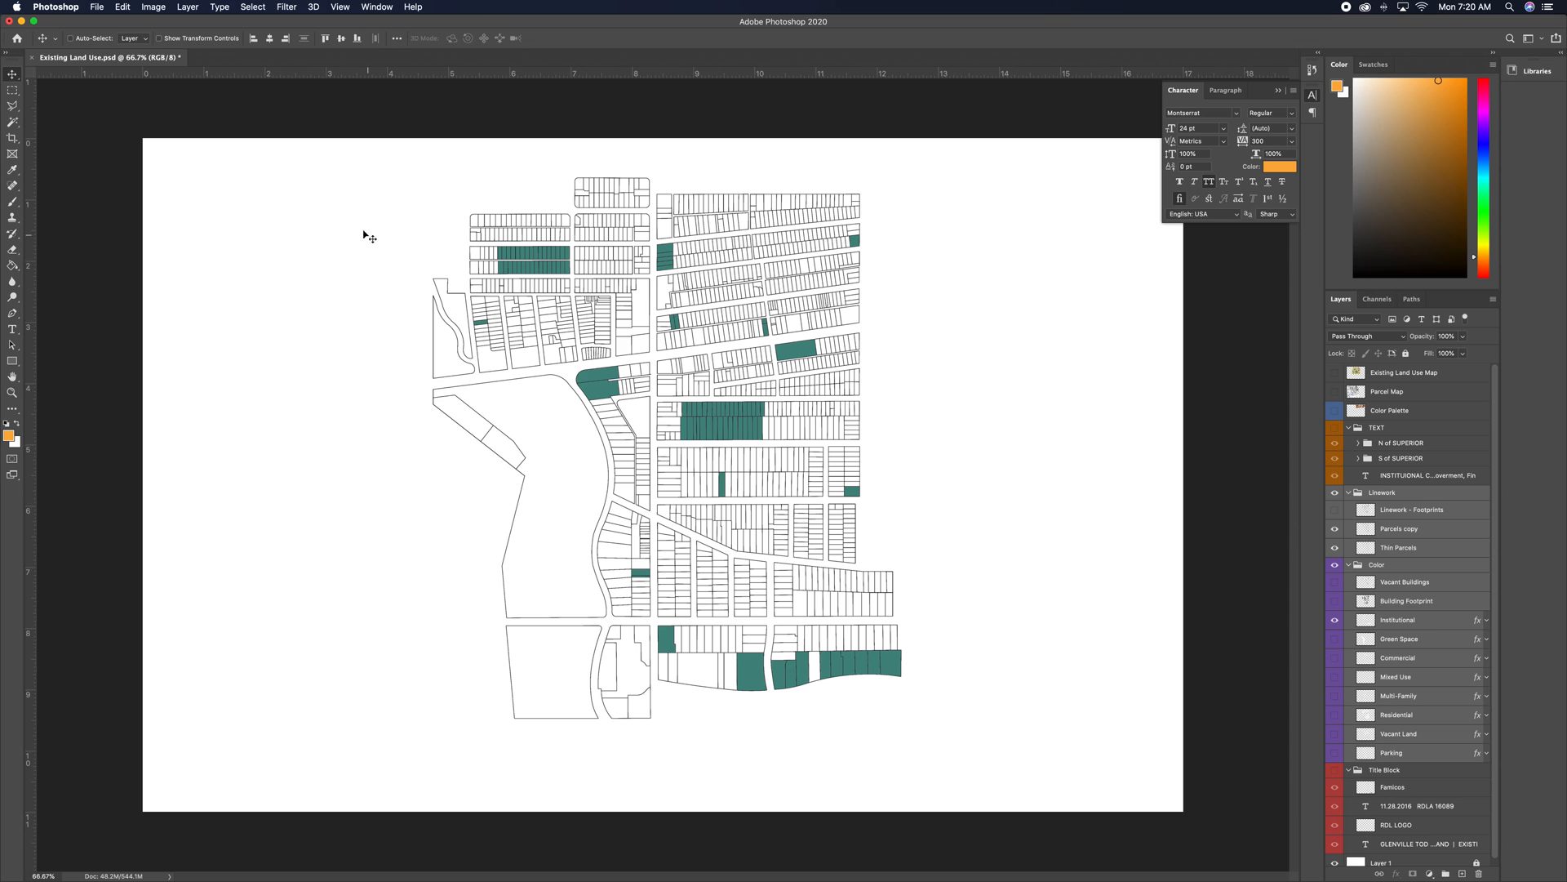
- Flatten the Institutional-only map into one layer, discarding the hidden layers
left_click(185, 7)
left_click(235, 482)
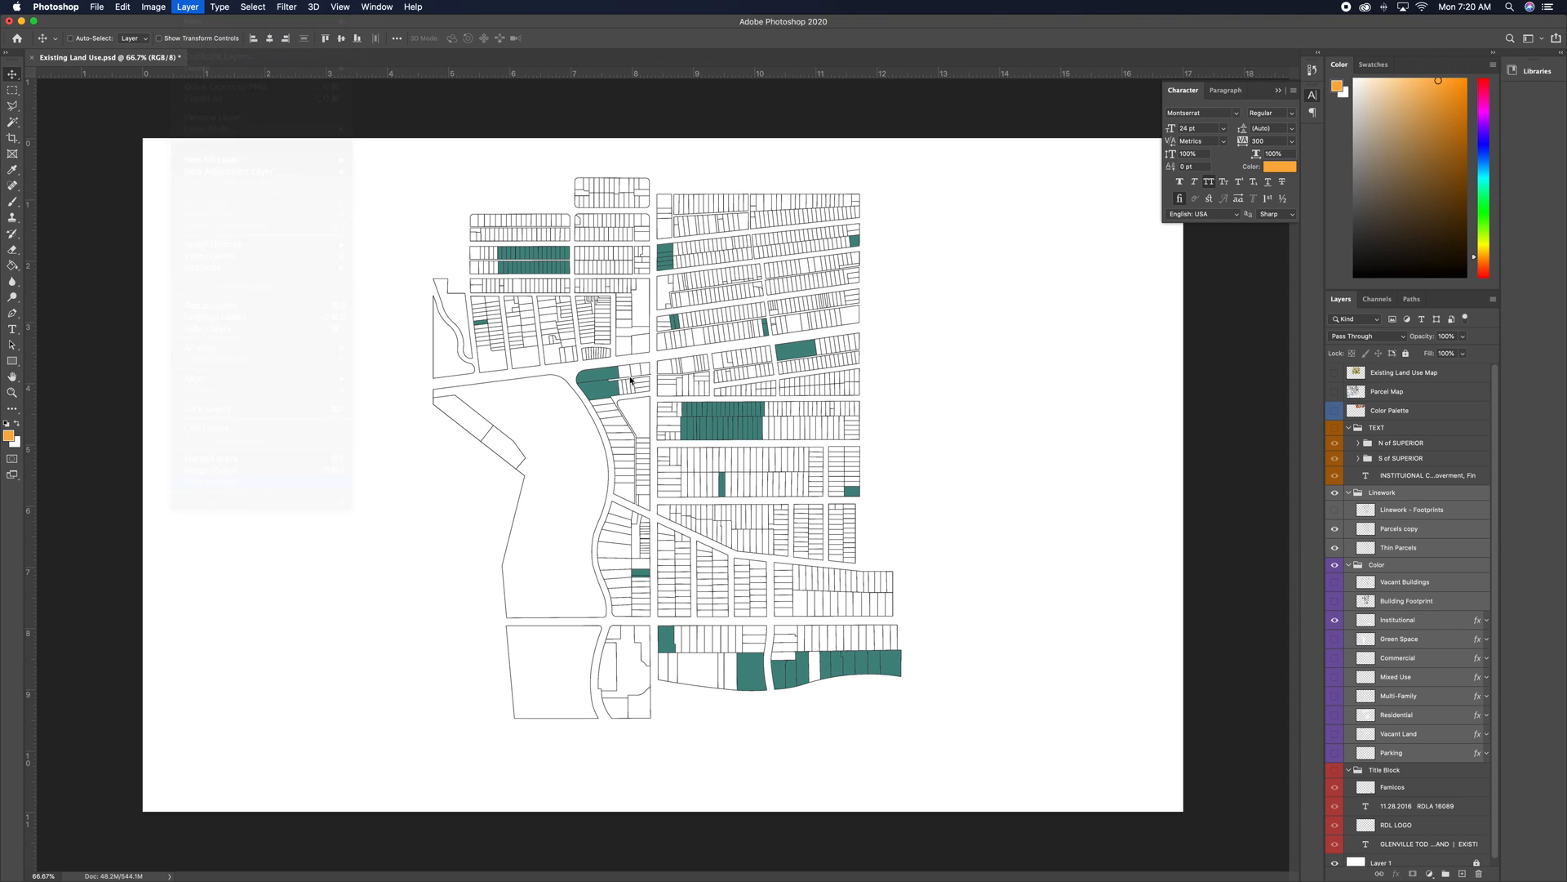
left_click(896, 284)
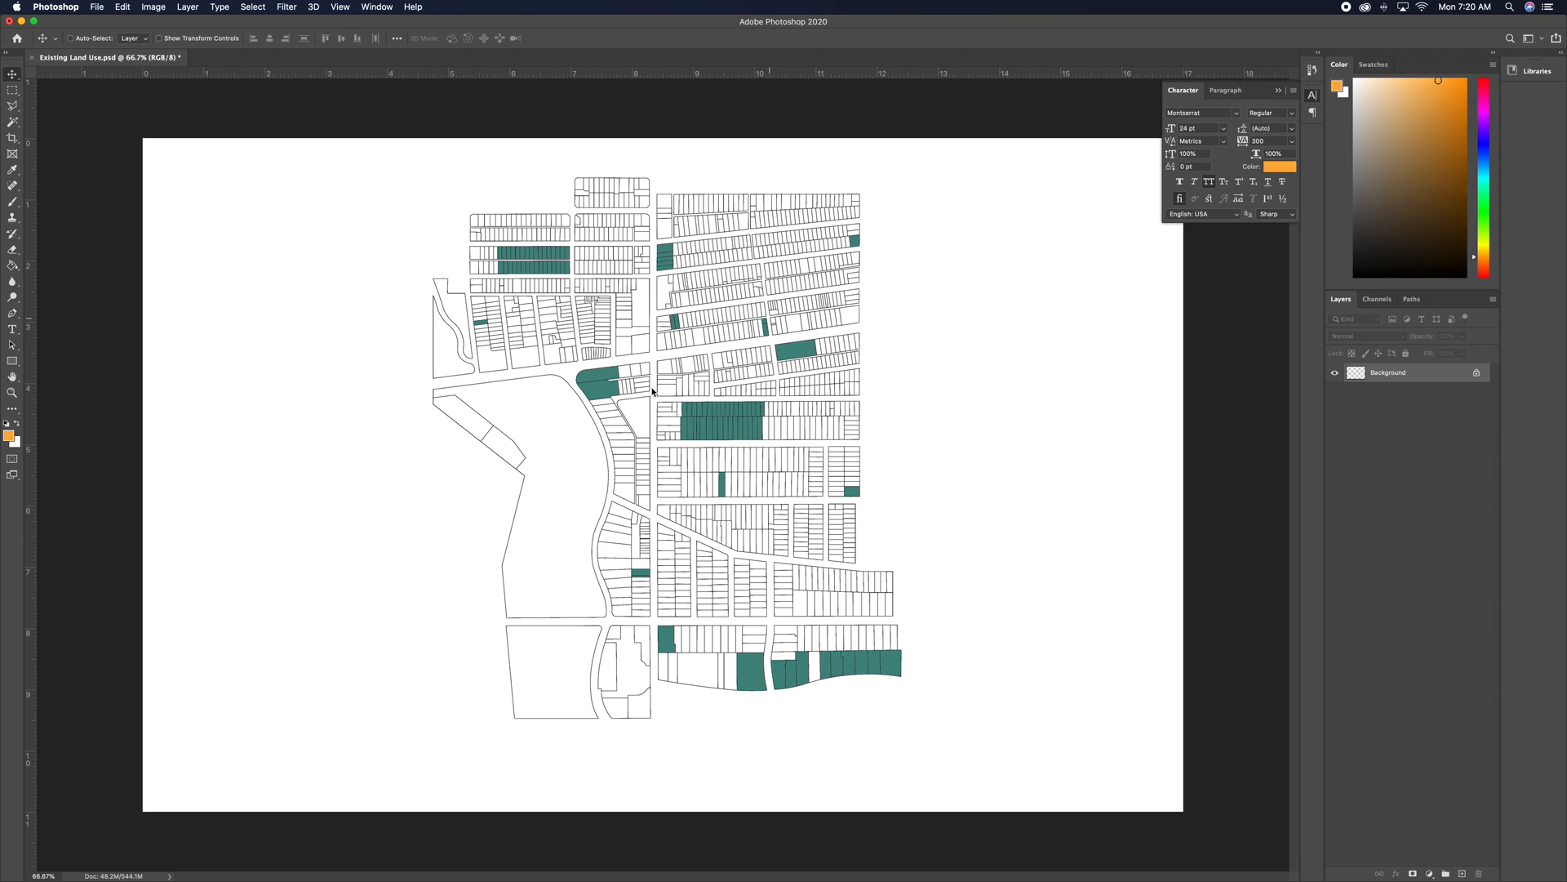
- Start saving the Institutional map as a new file on the computer, in the Desktop's Land Use Maps folder
left_click(96, 8)
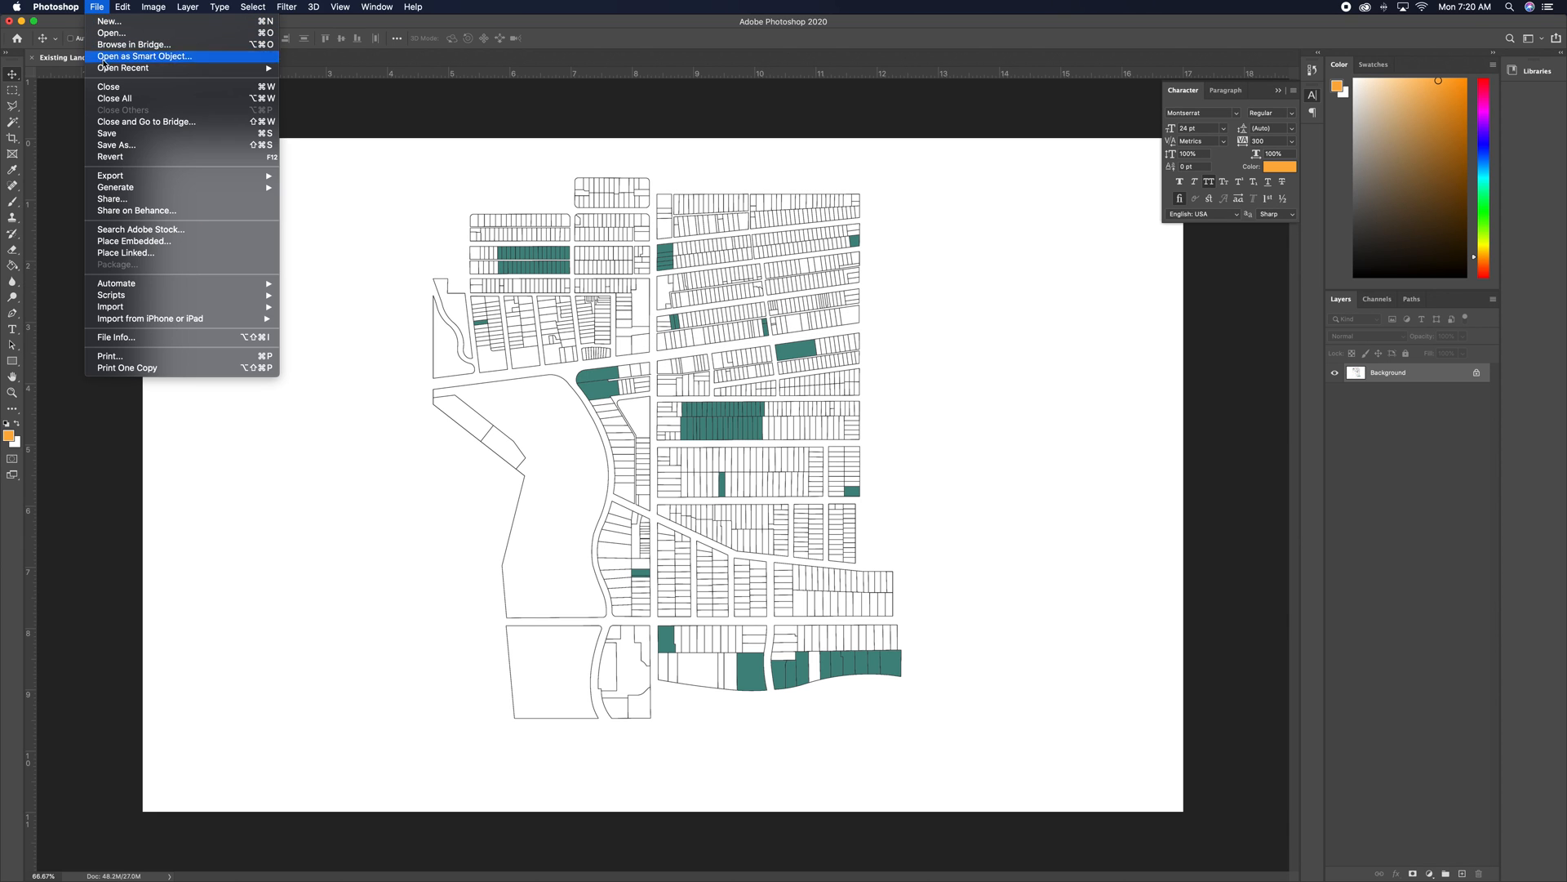
left_click(115, 145)
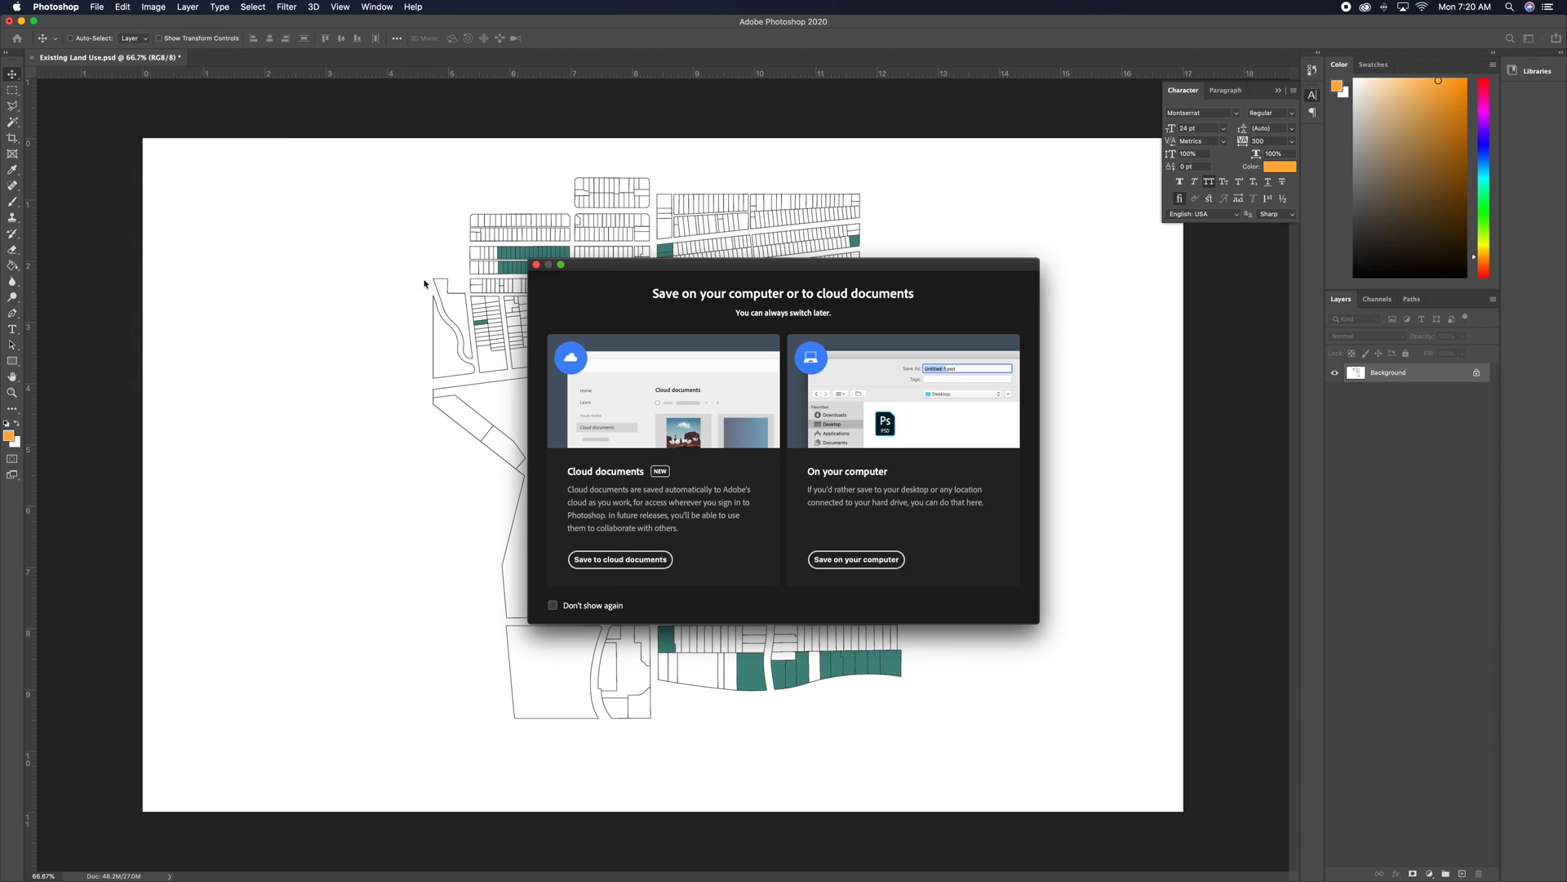
left_click(826, 559)
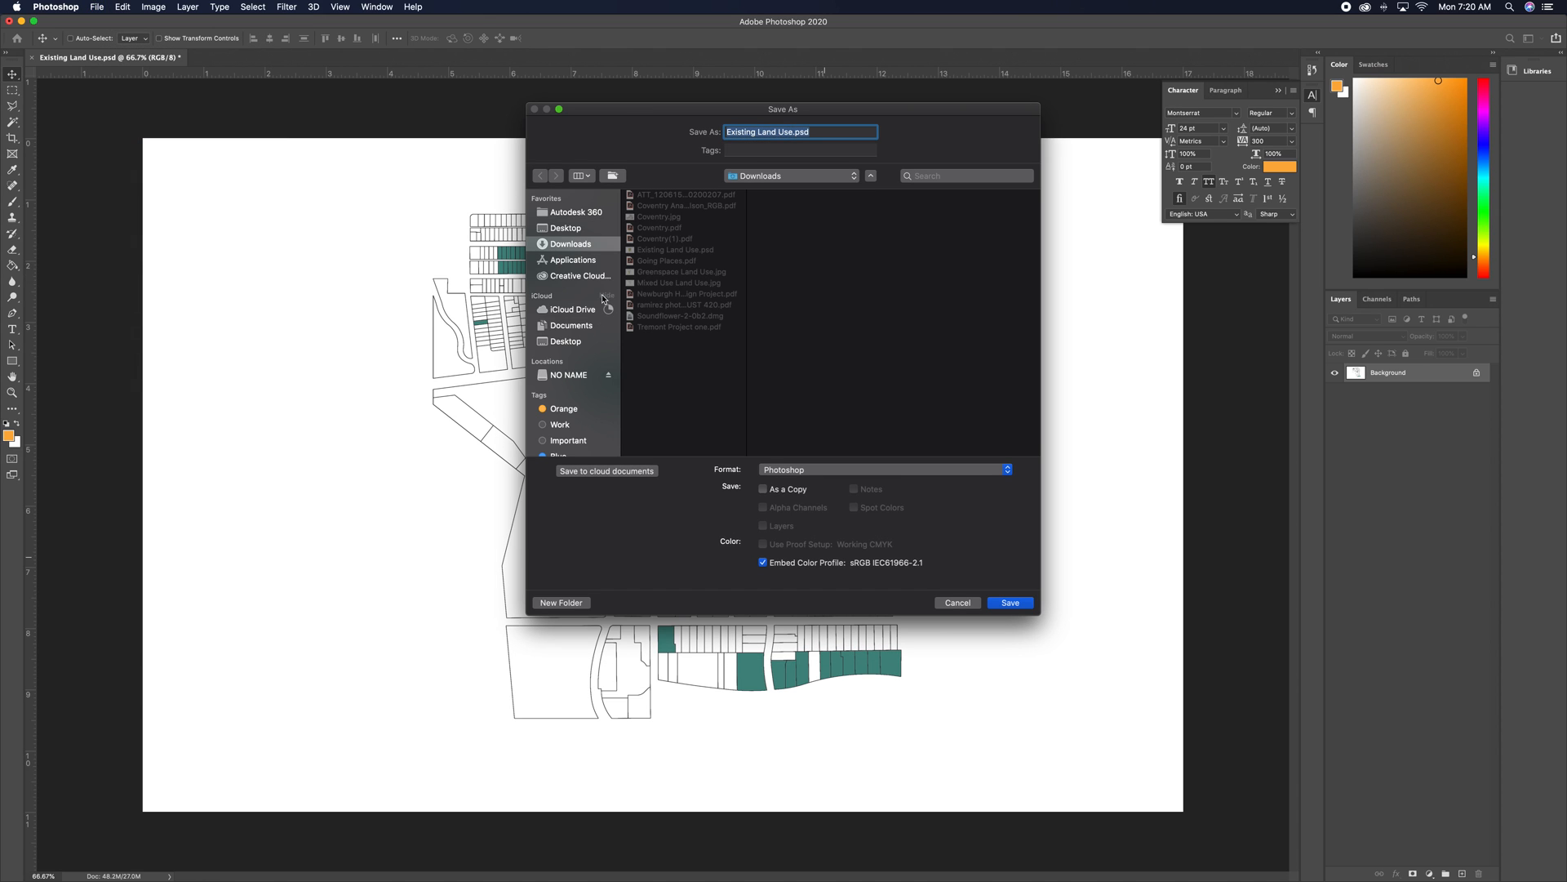
left_click(577, 229)
left_click(663, 316)
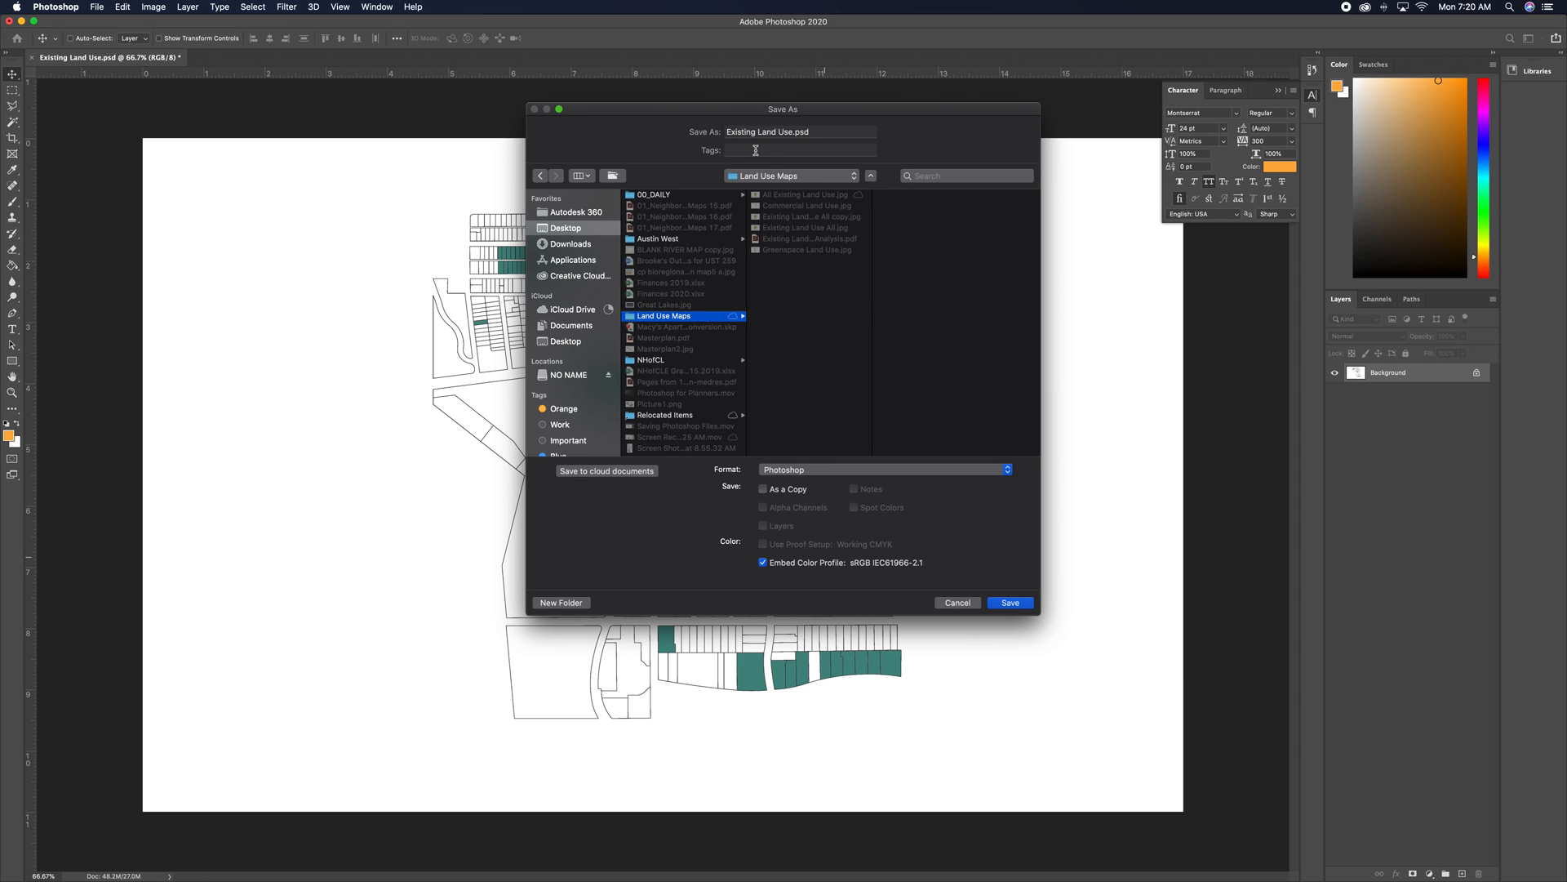
- Name the file "Institutional Land Use", set its format to JPEG and save it as a copy
left_click(753, 132)
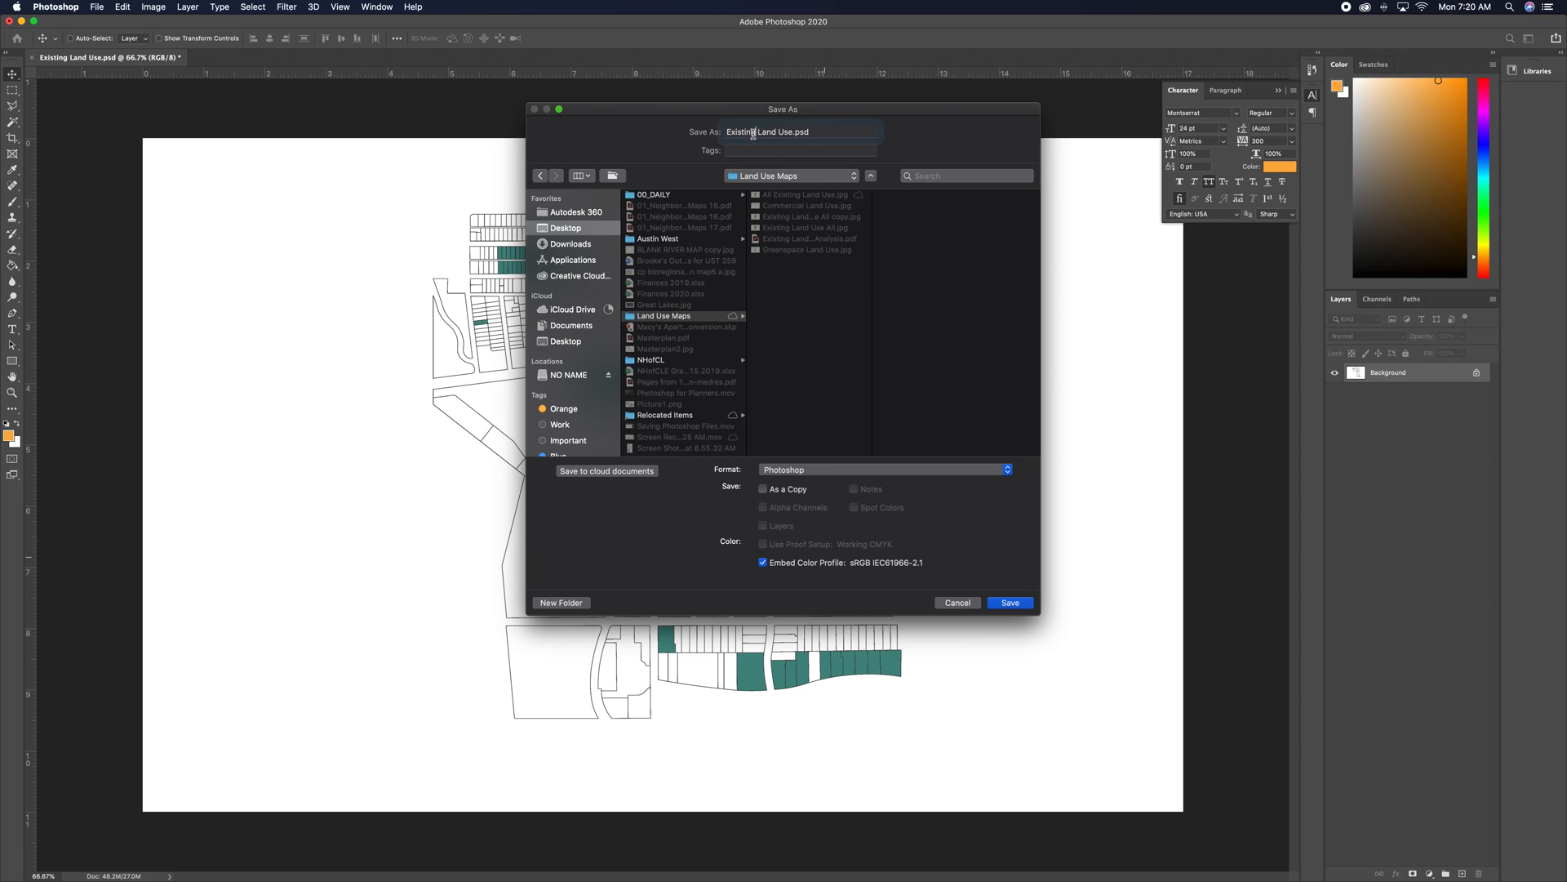
left_click_drag(758, 131, 698, 133)
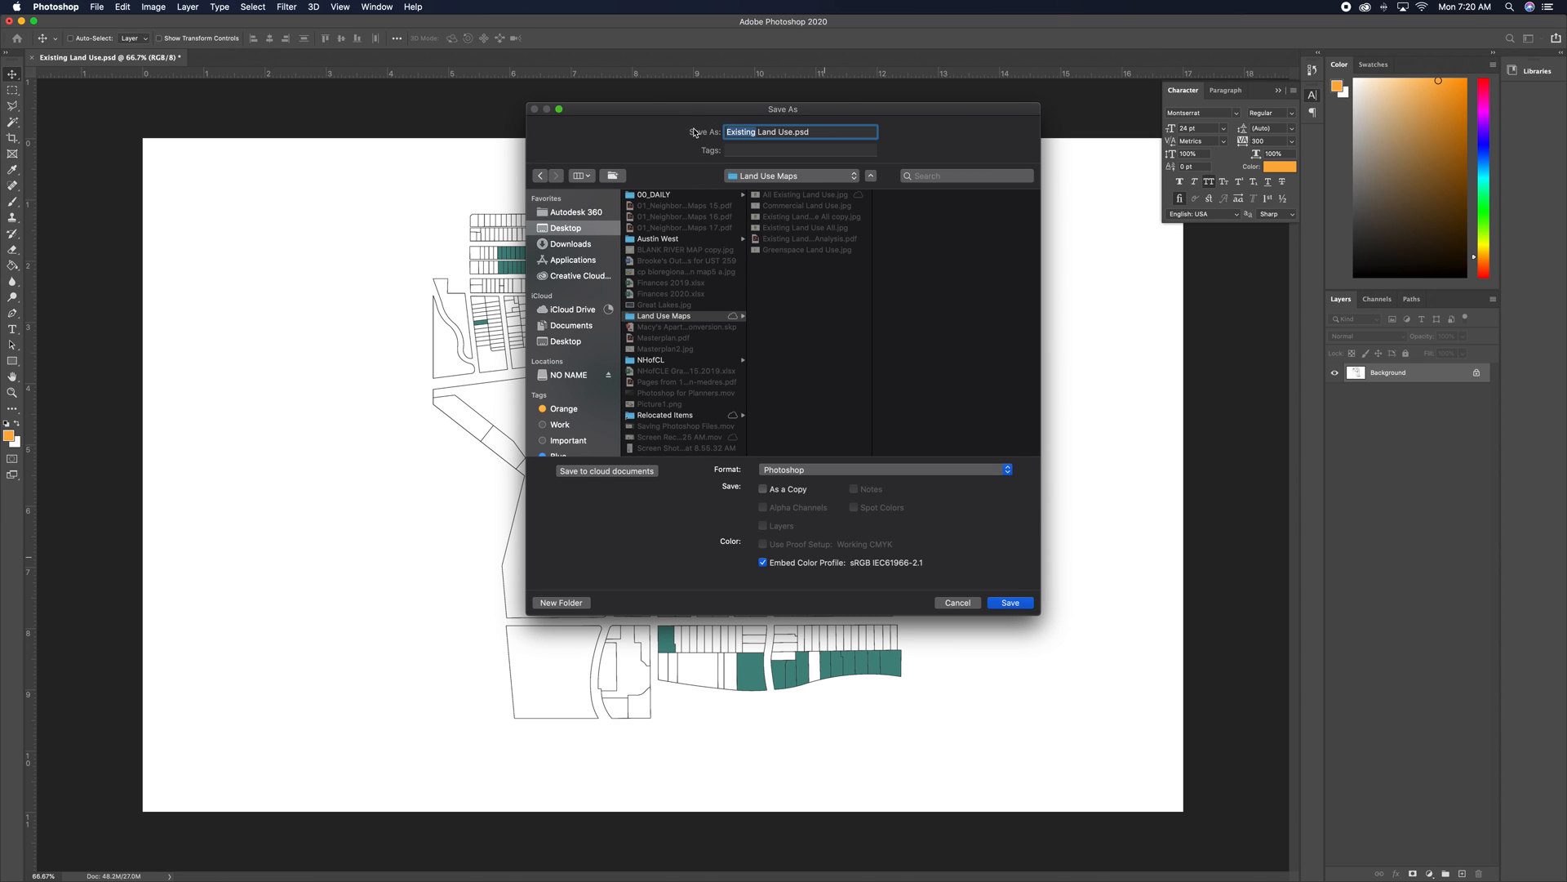
type("Institutional")
left_click(772, 470)
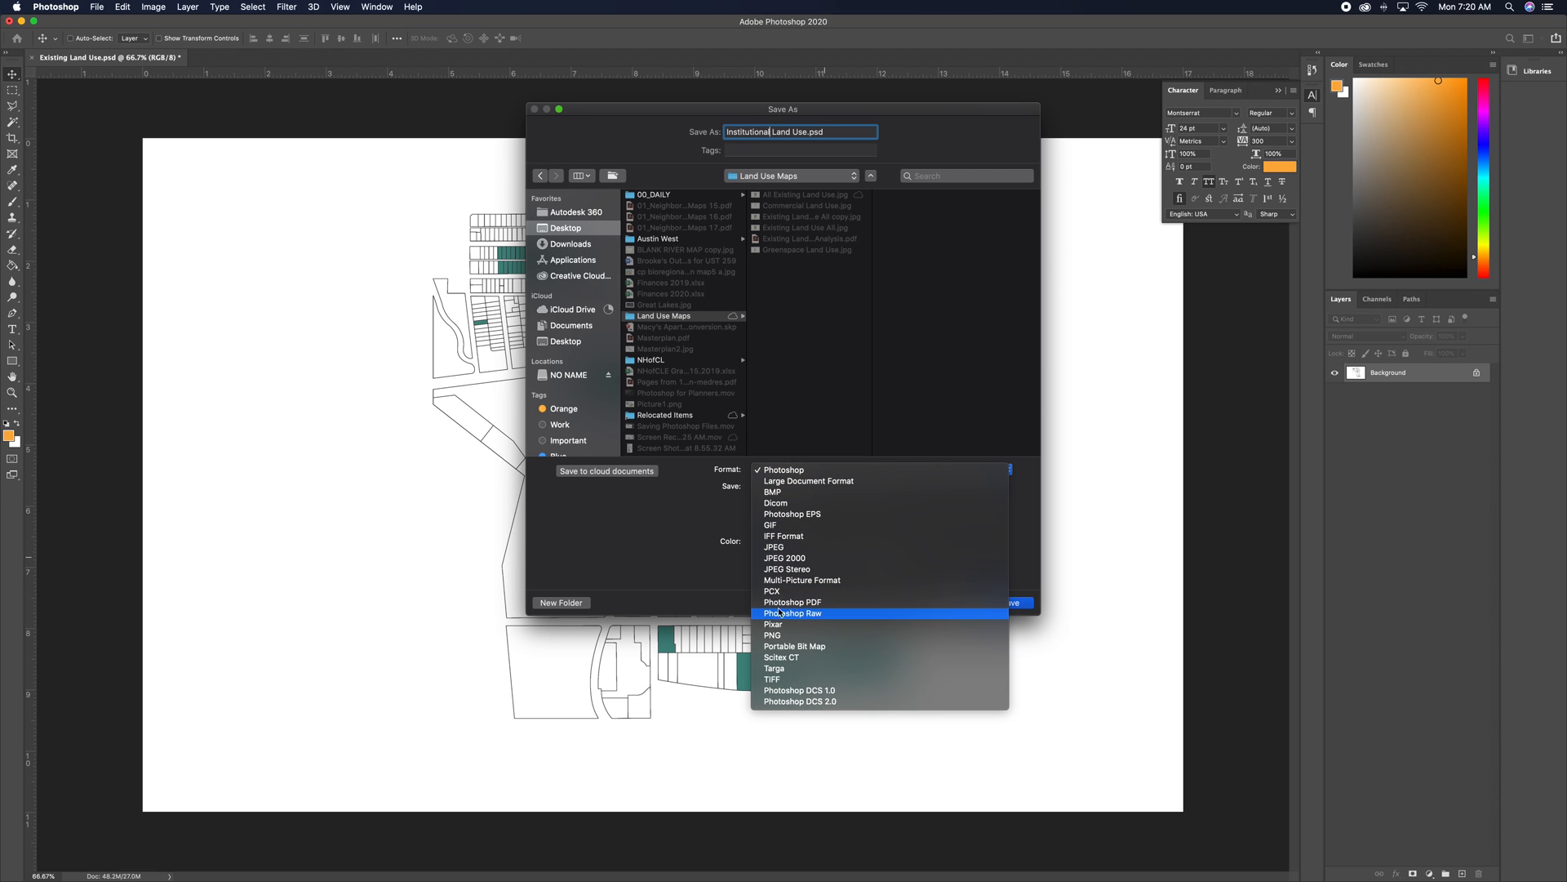
left_click(780, 547)
left_click(764, 490)
left_click(1009, 603)
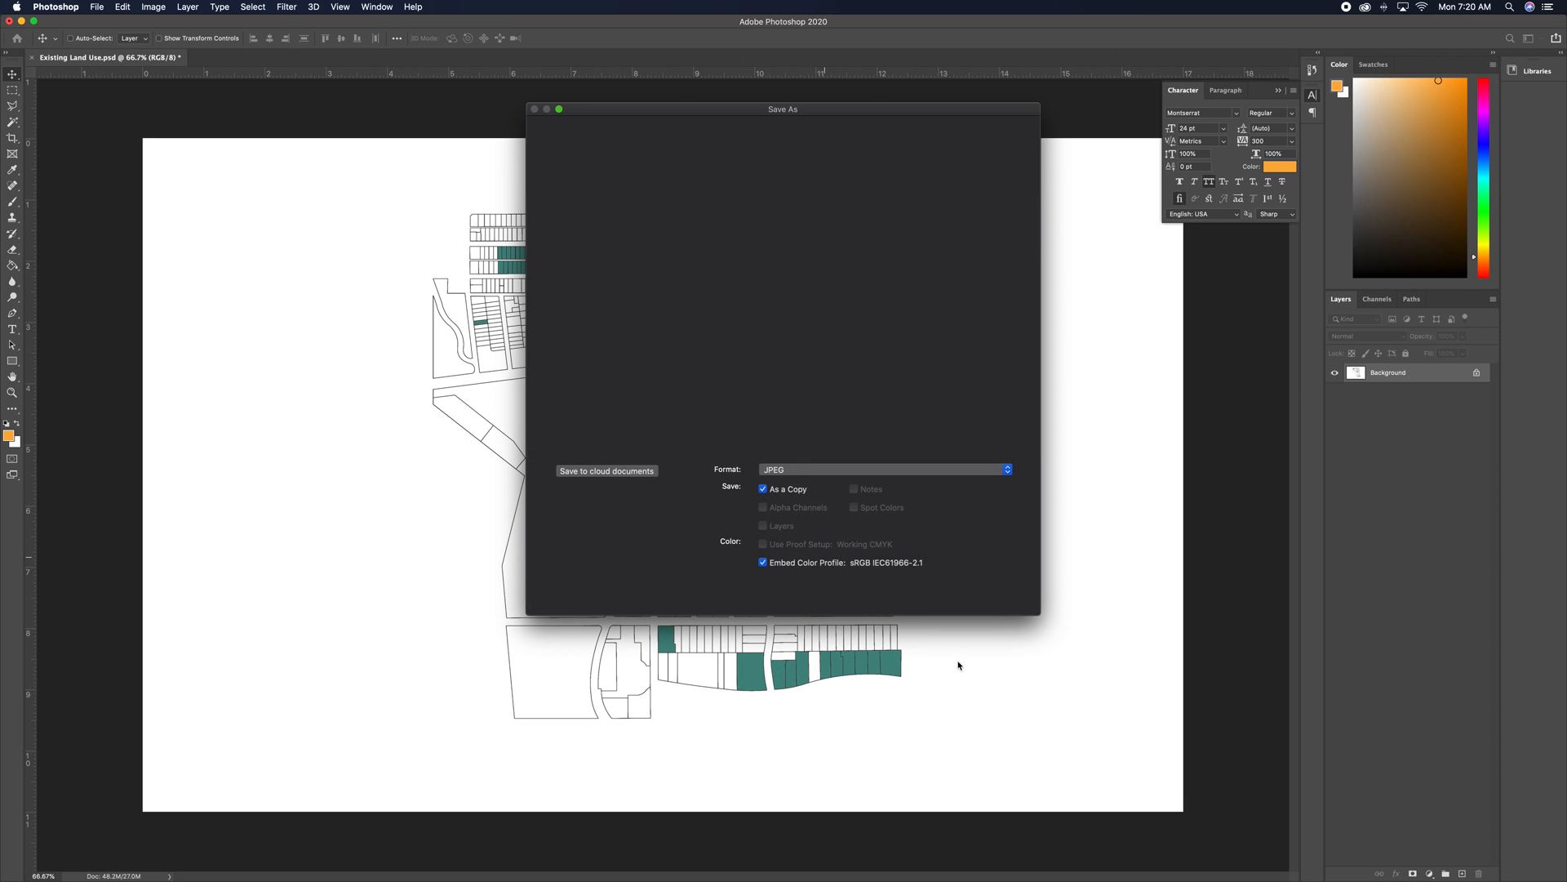
left_click(858, 332)
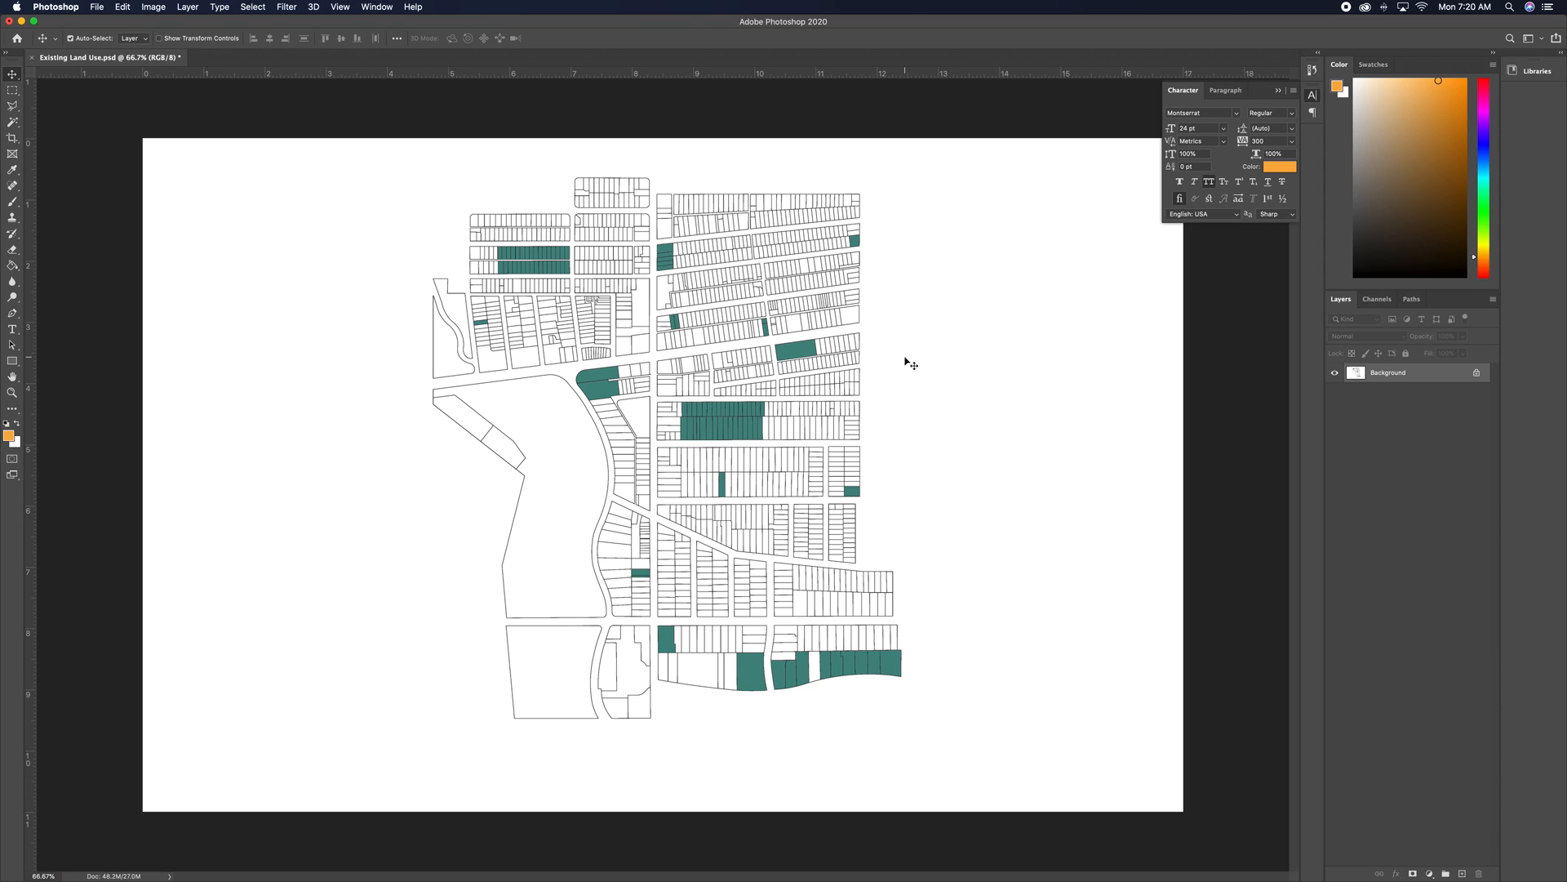
- Undo the flattening, then hide the Institutional layer and show the Multi-Family layer instead
left_click(1334, 620)
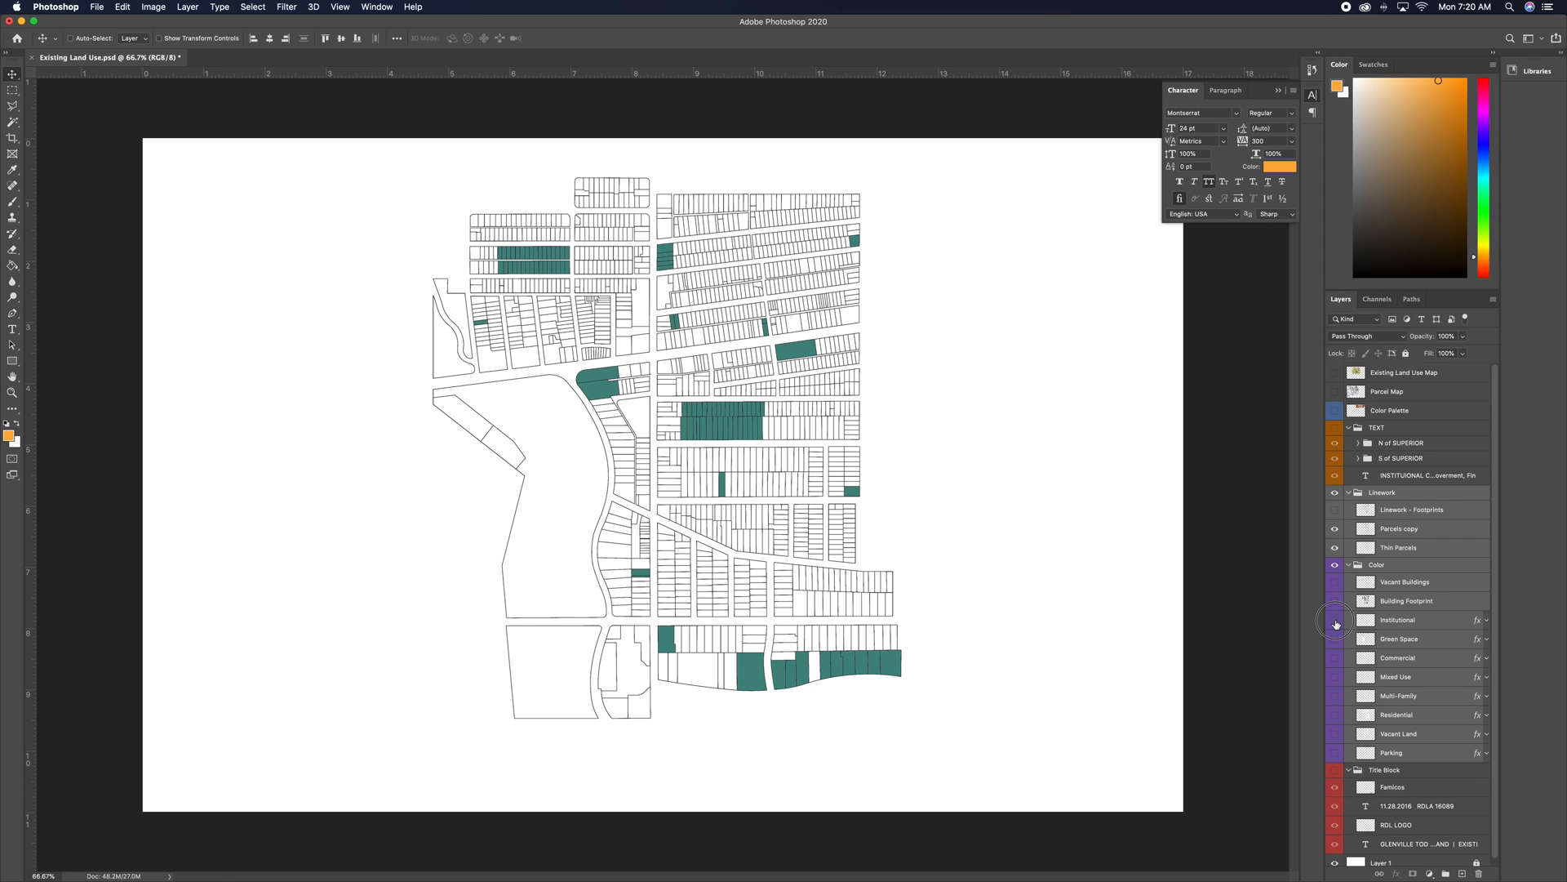
left_click(1336, 696)
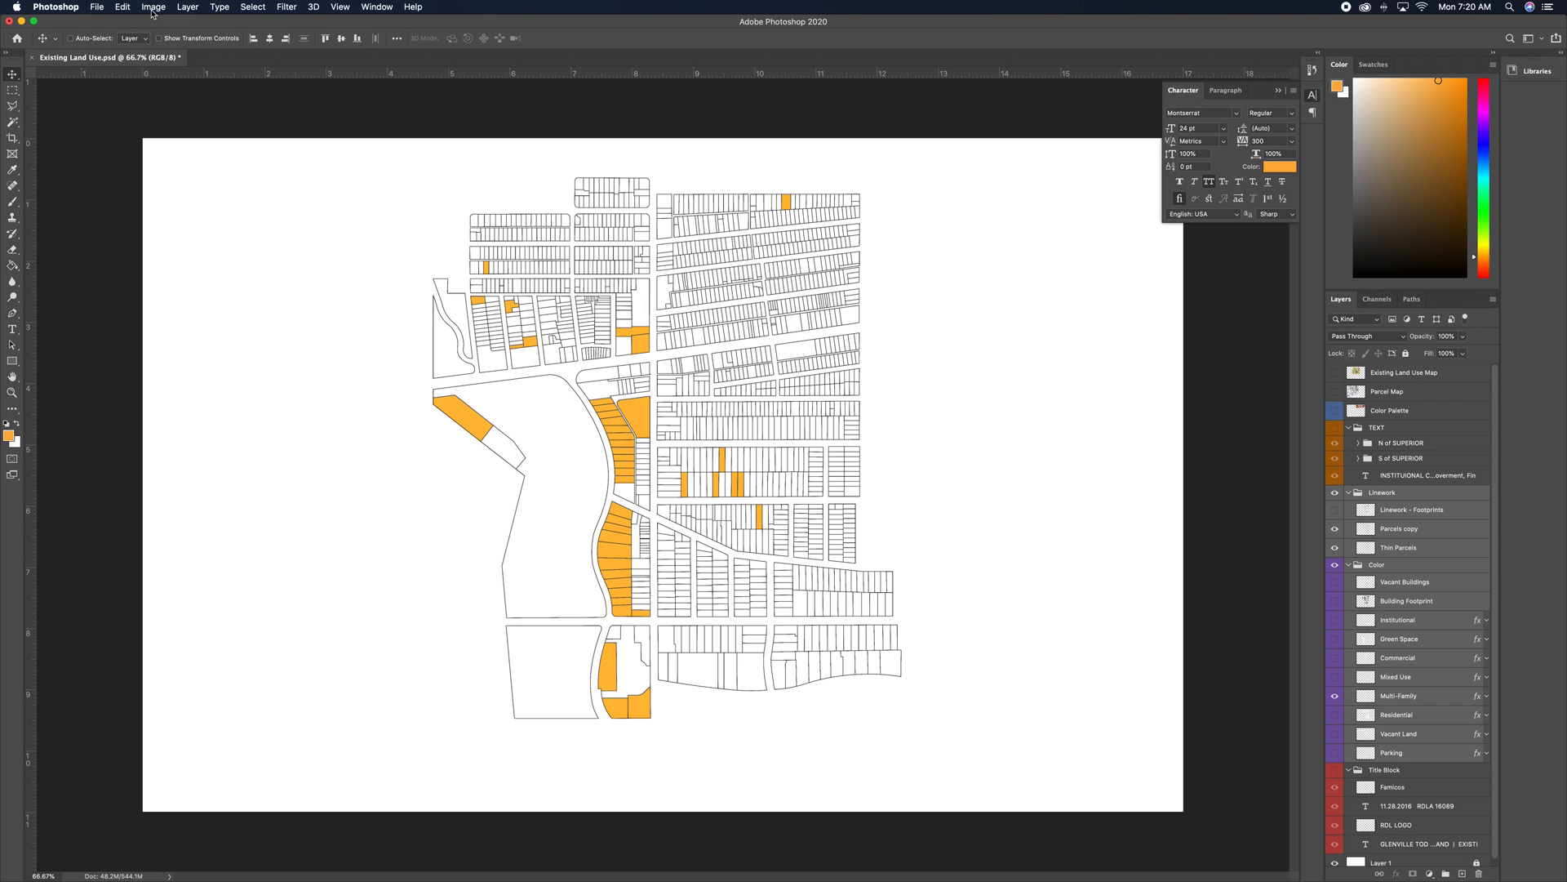
- Flatten the Multi-Family-only map into one layer, discarding the hidden layers
left_click(188, 8)
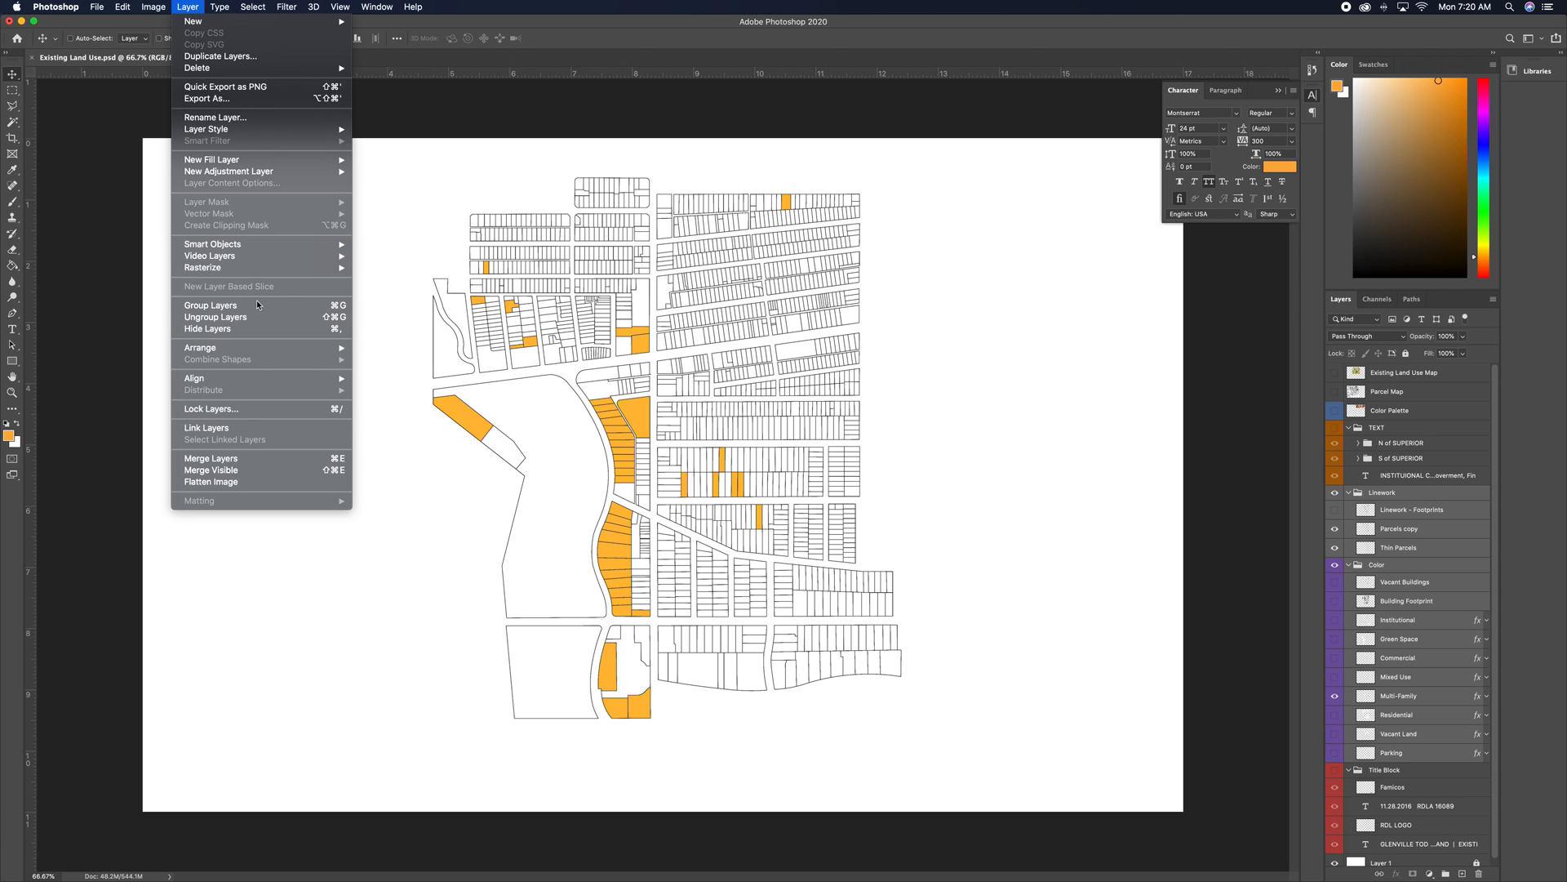
left_click(244, 482)
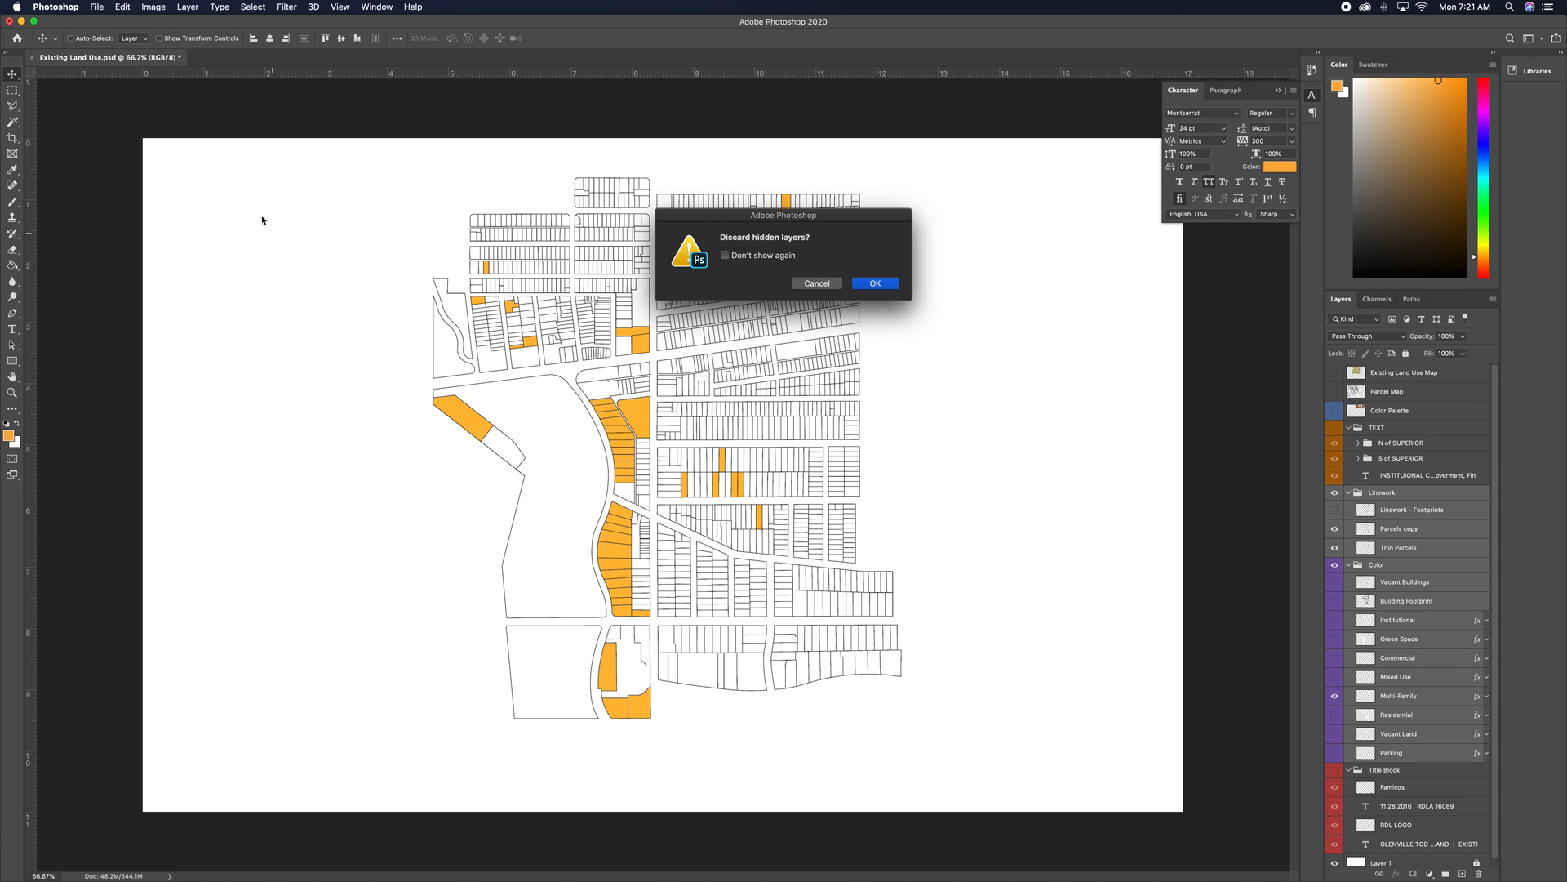
left_click(860, 283)
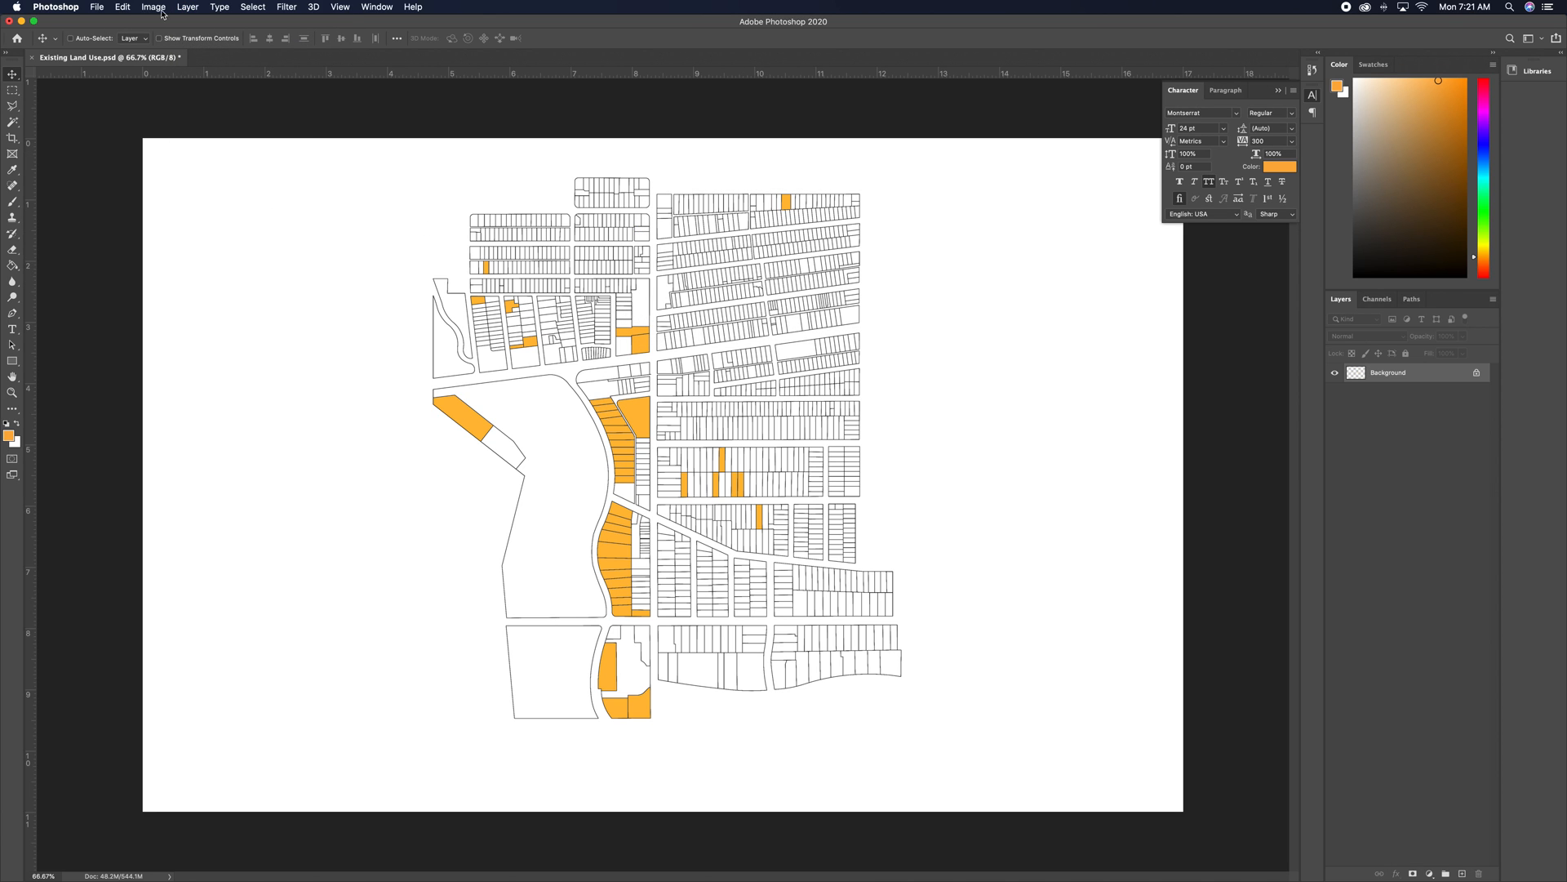
- Save the flattened map on the computer as a JPEG copy named "Multifamily", accepting the offered JPEG options
left_click(97, 7)
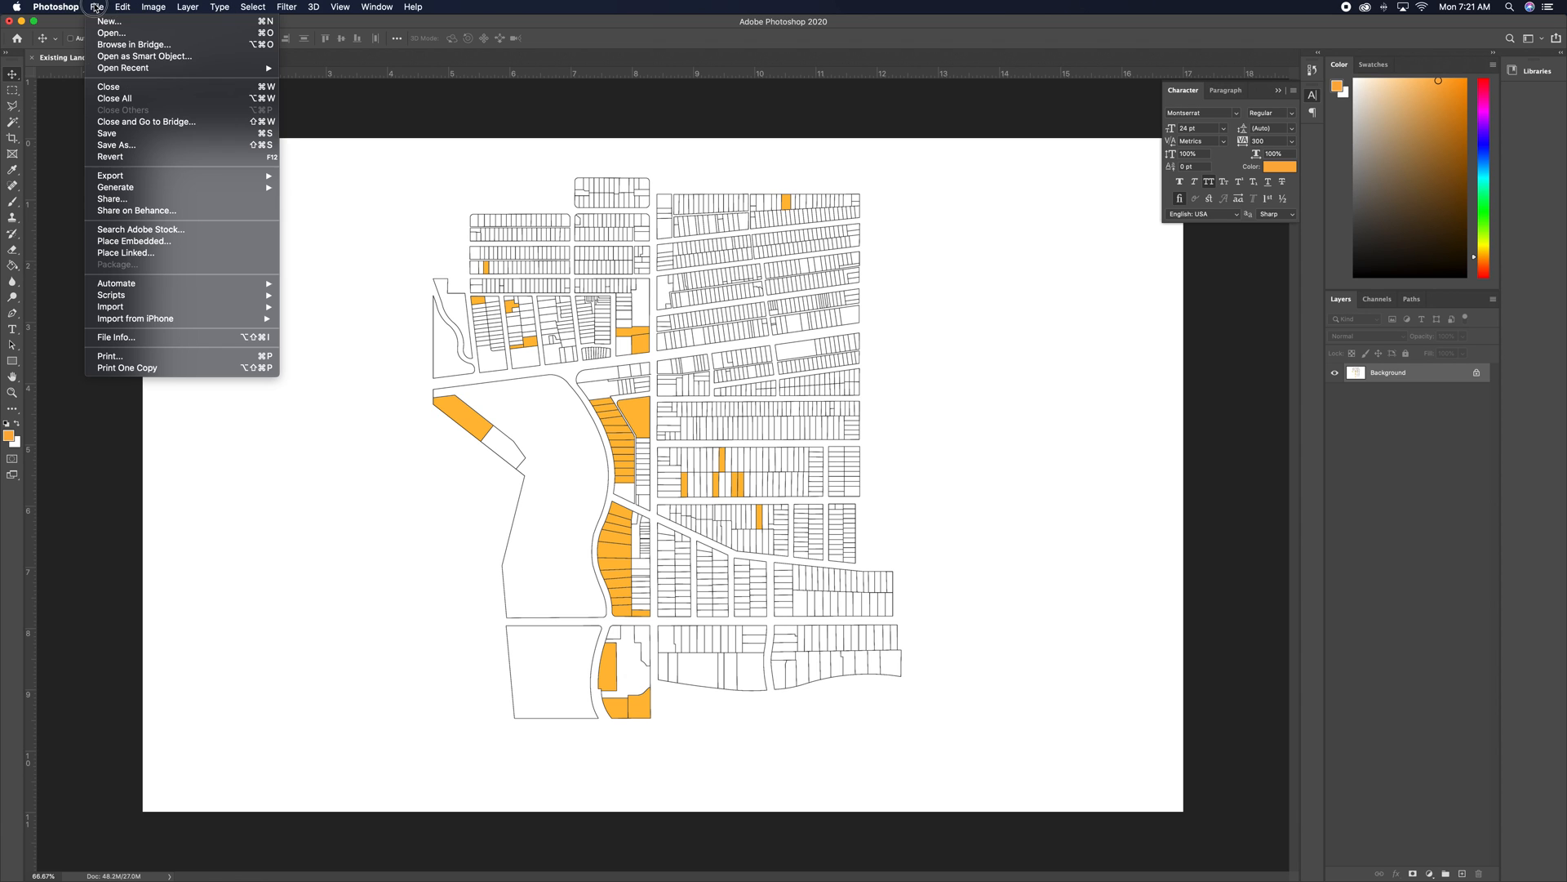
key("Return")
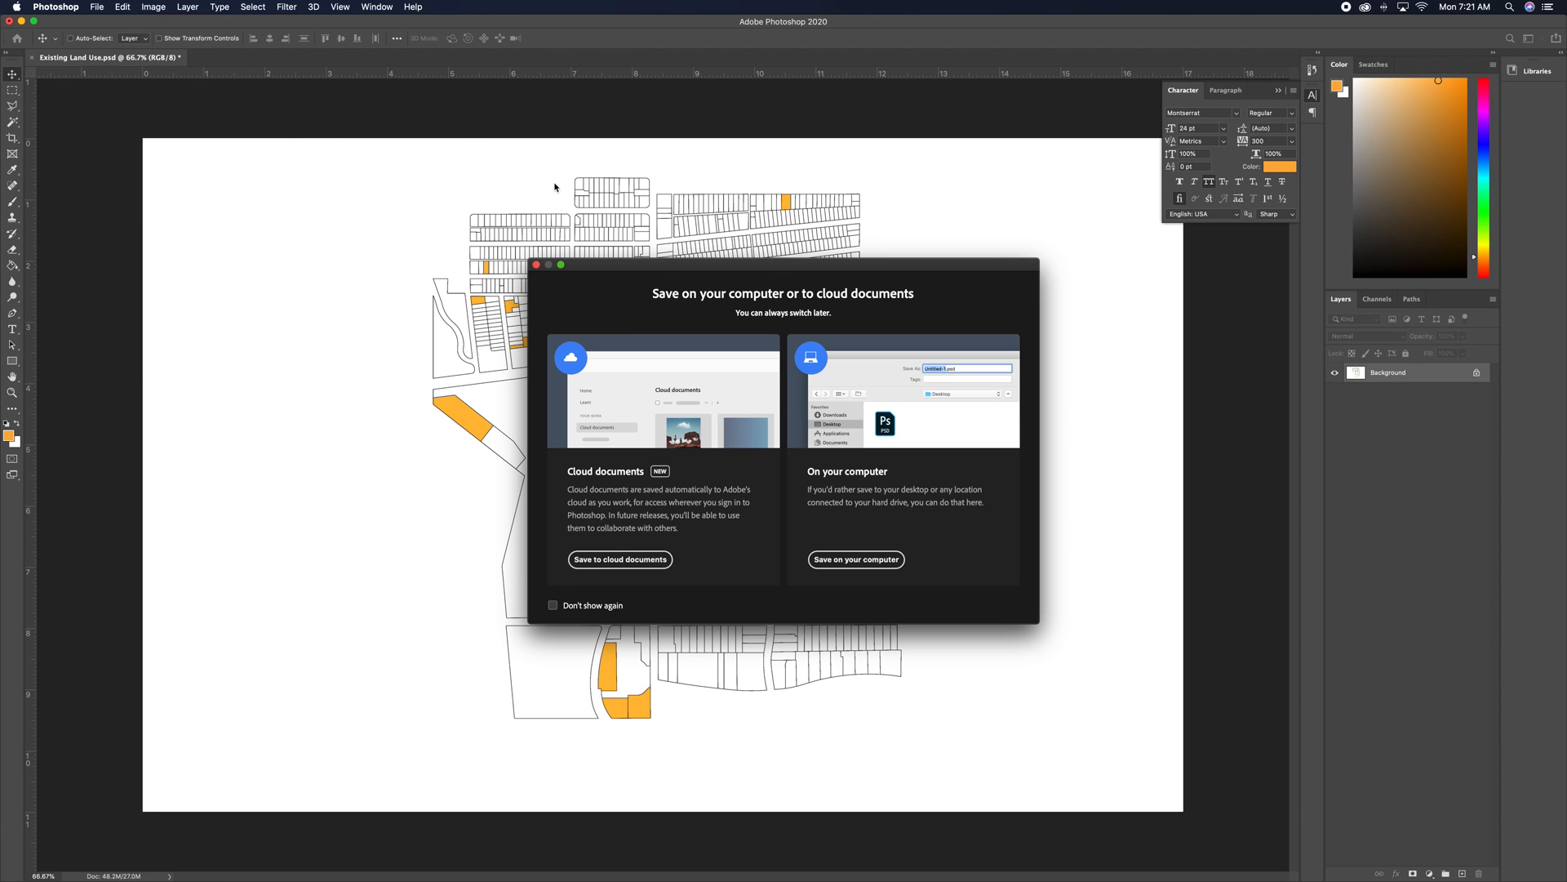
left_click(853, 558)
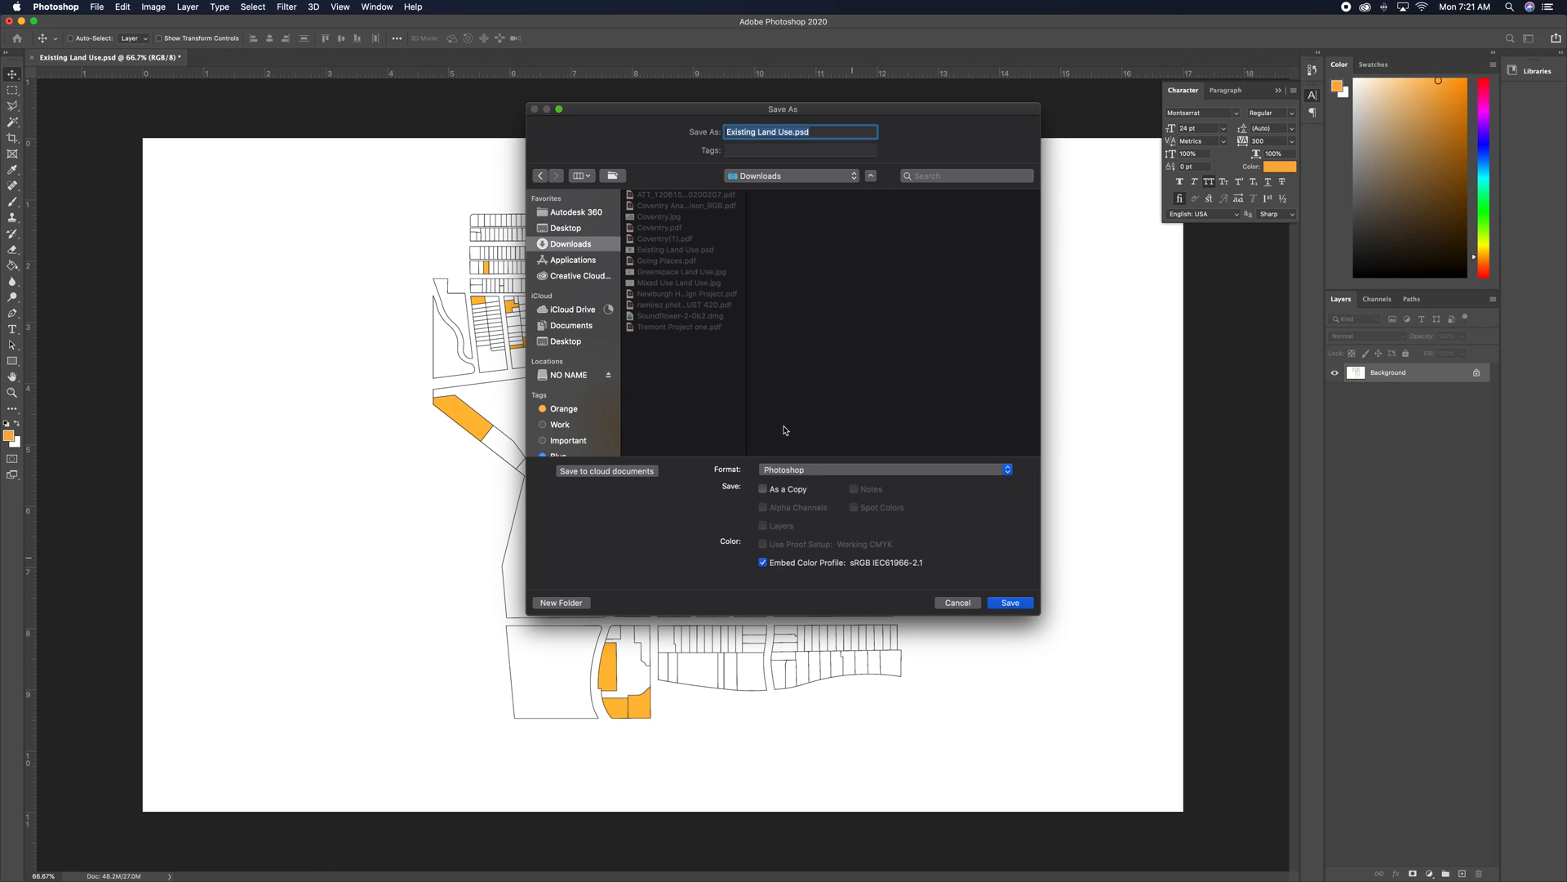
left_click_drag(756, 131, 685, 124)
type("Multifamily")
left_click(779, 470)
left_click(779, 549)
left_click(764, 488)
left_click(1008, 605)
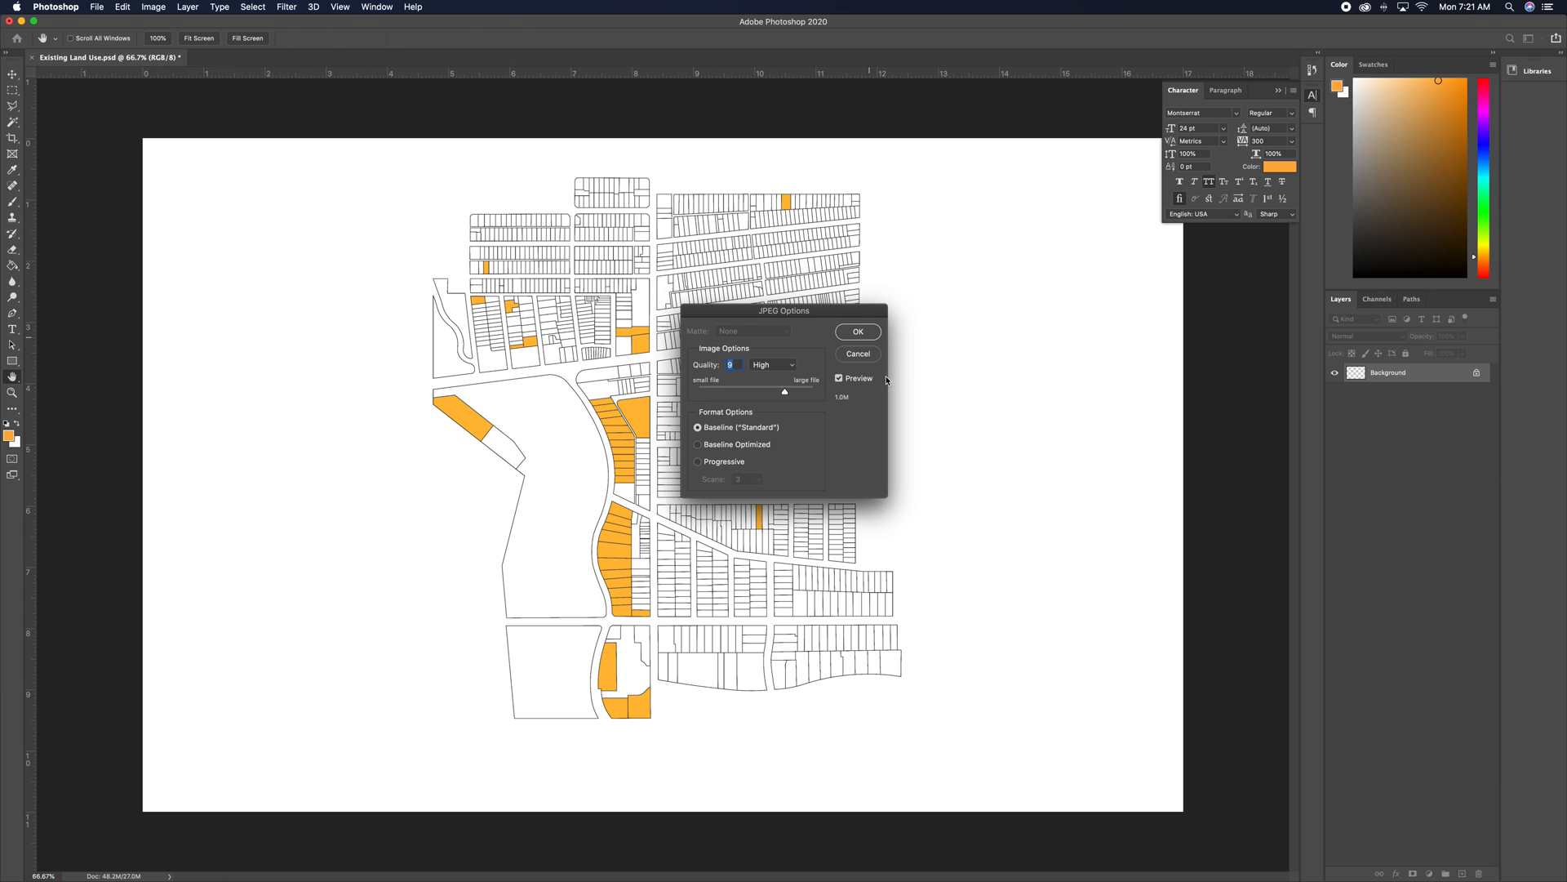
key("Return")
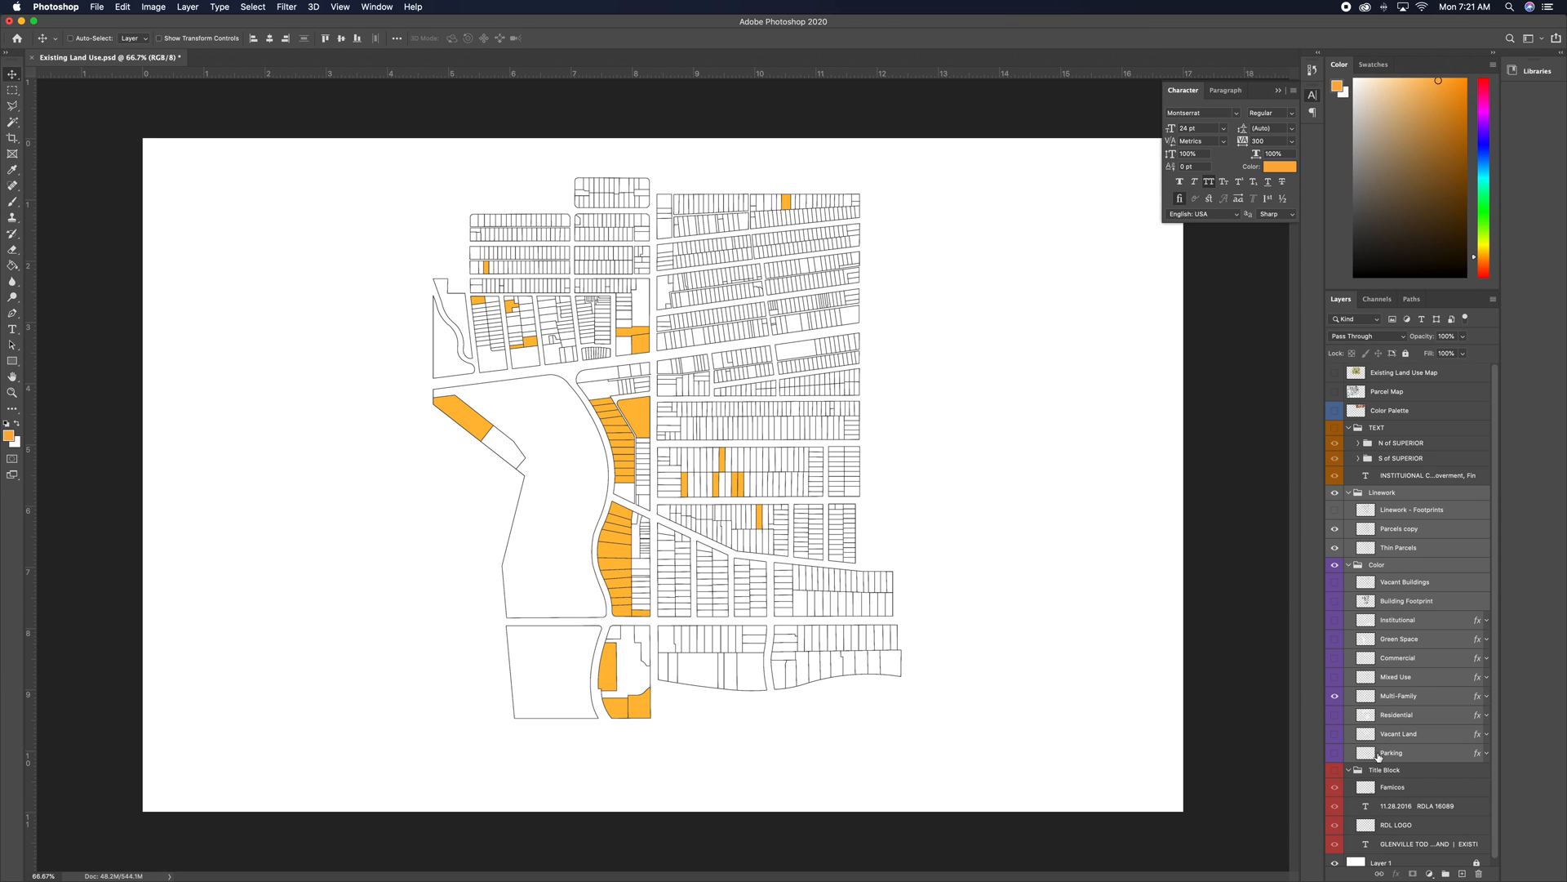
- Switch to InDesign and start a new document
mouse_move(559, 879)
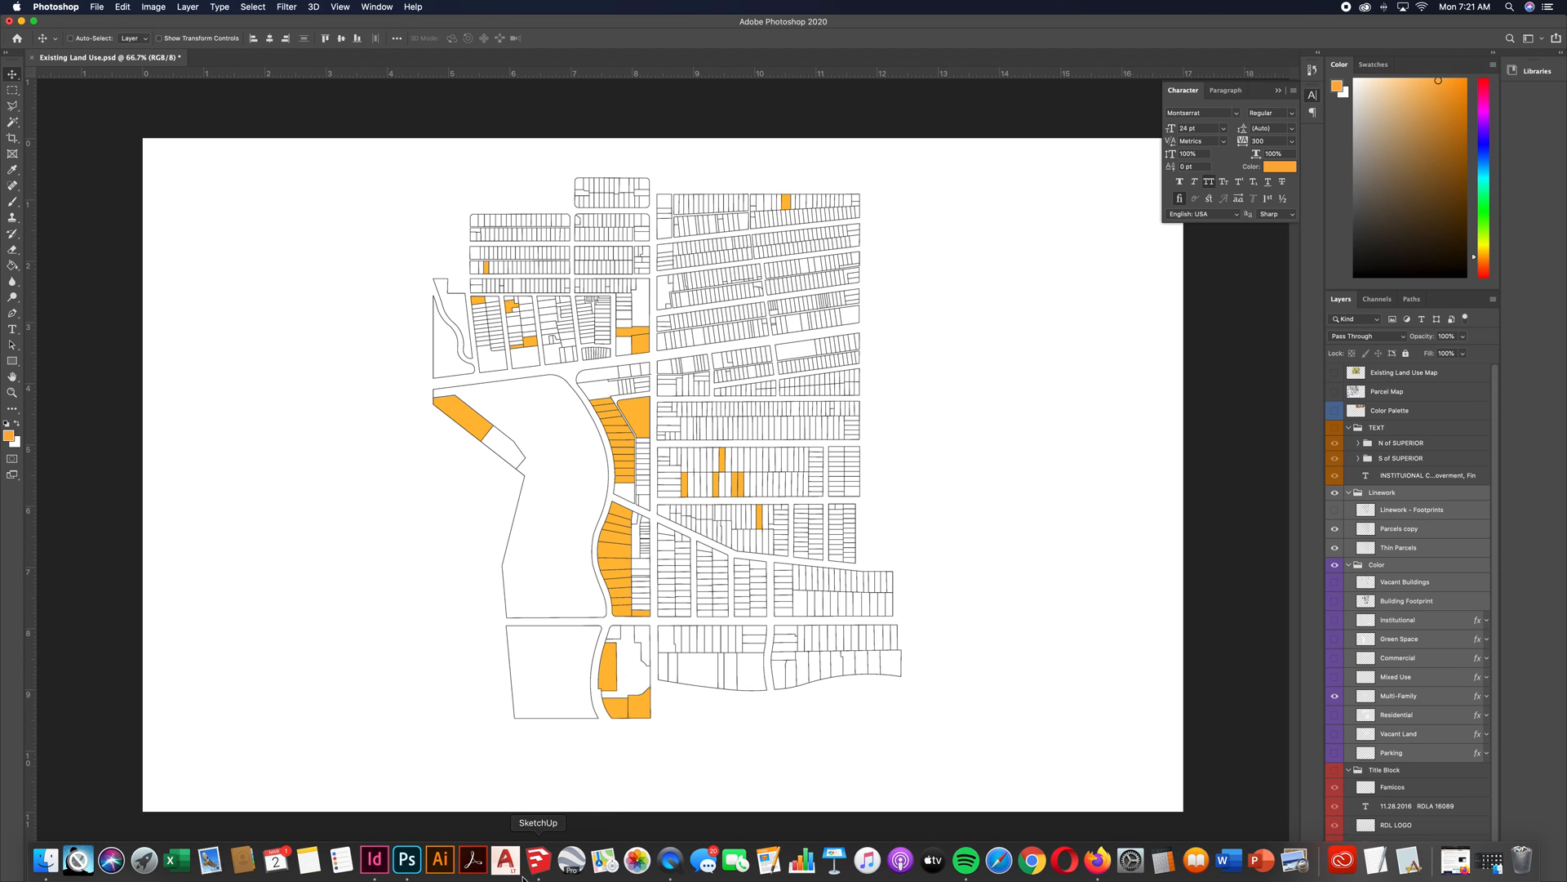
left_click(373, 863)
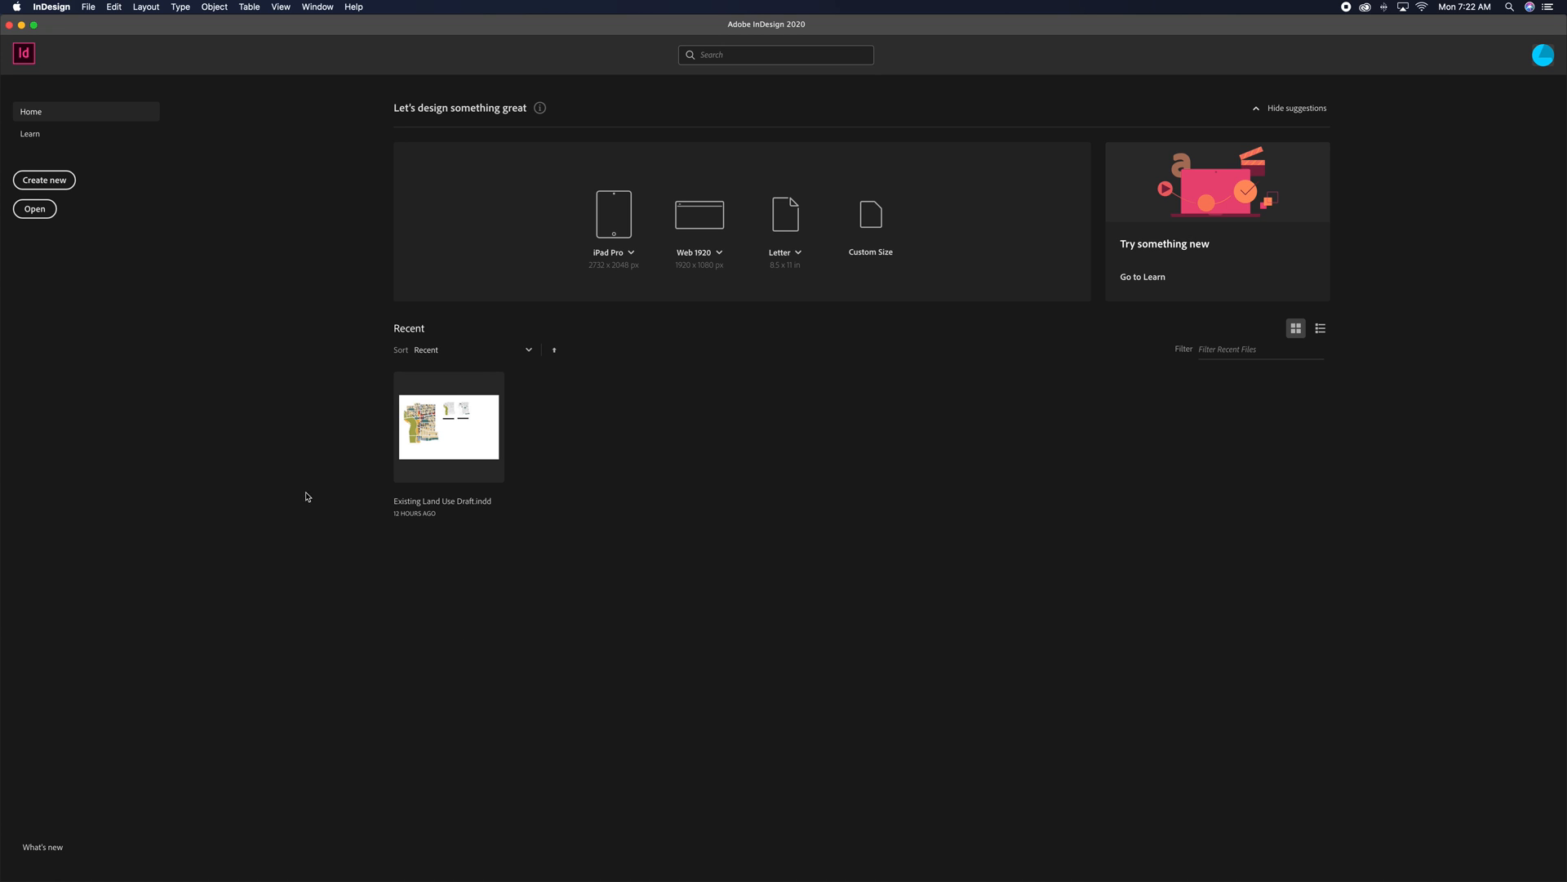
left_click(89, 7)
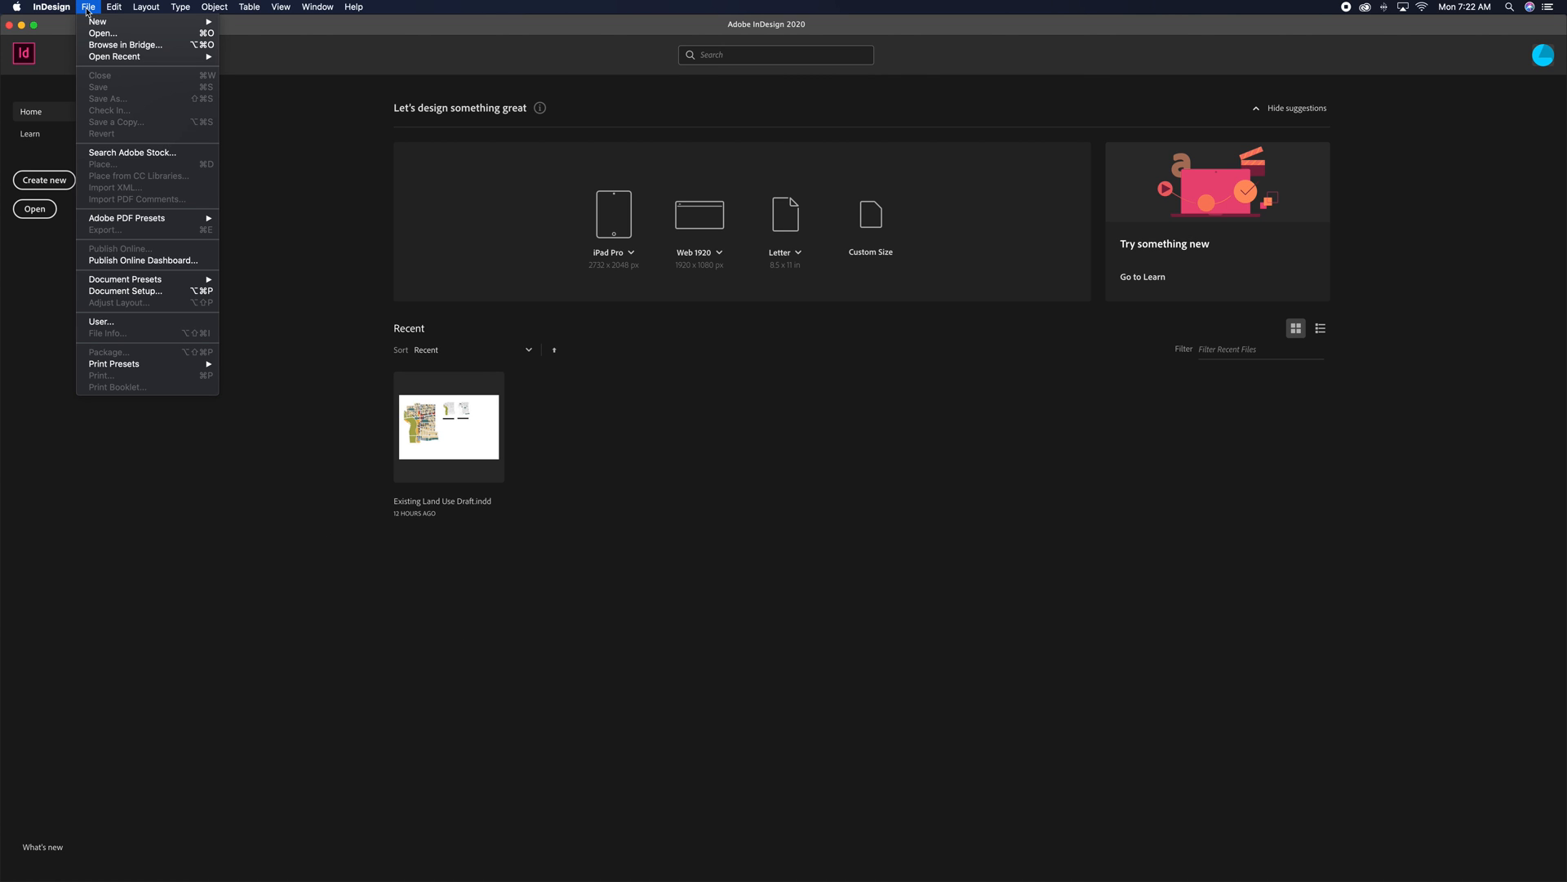
mouse_move(163, 21)
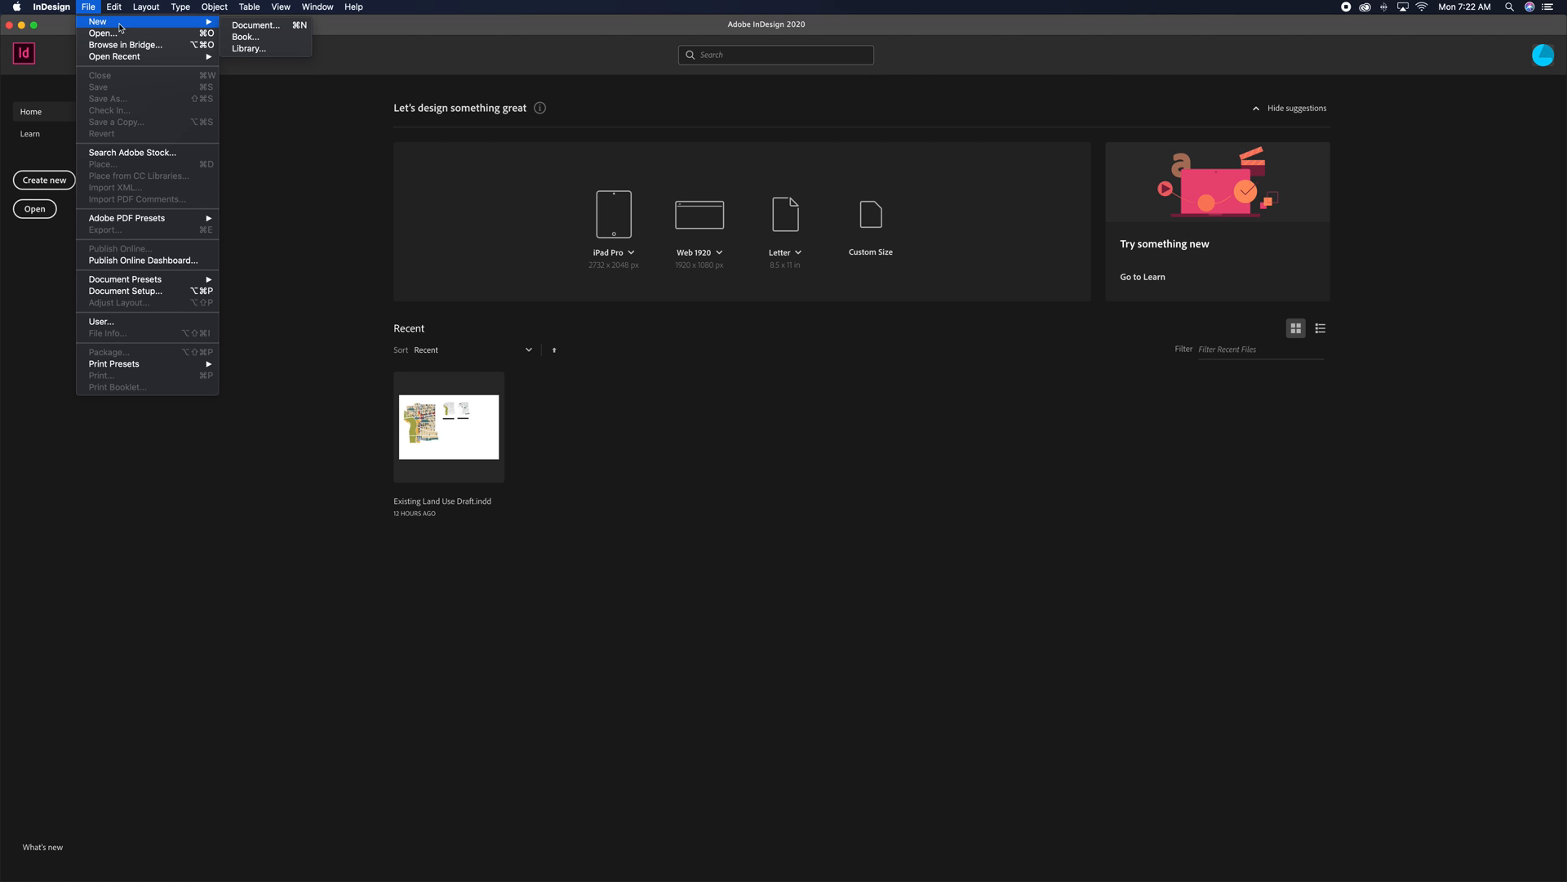
left_click(265, 27)
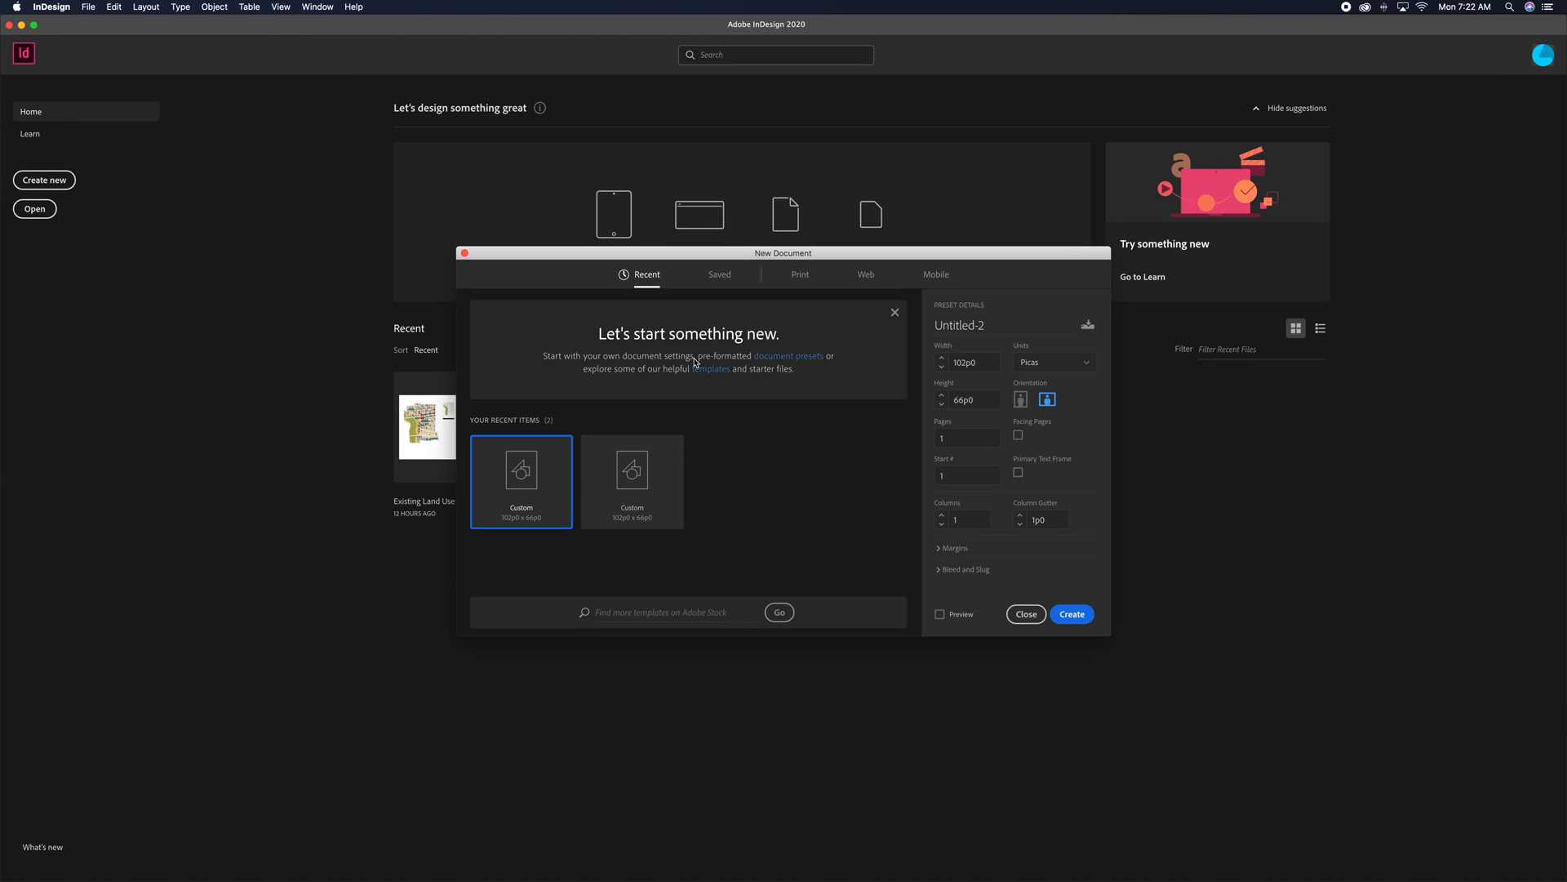
- Set the units to inches and create the one-page landscape document at 17 in wide by 11 in high
left_click(1066, 370)
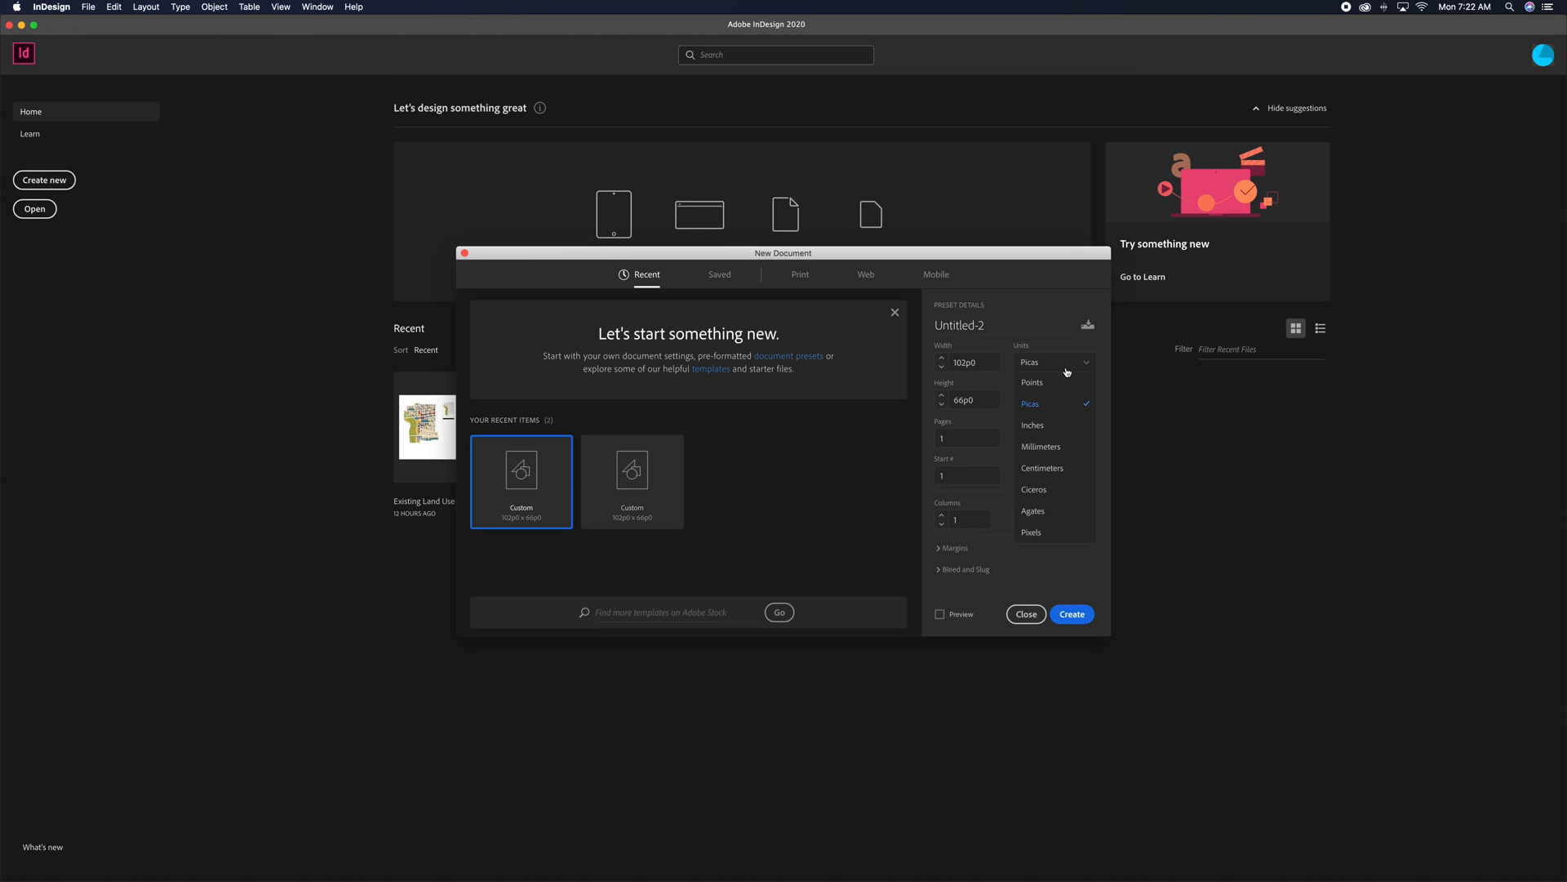
left_click(1058, 422)
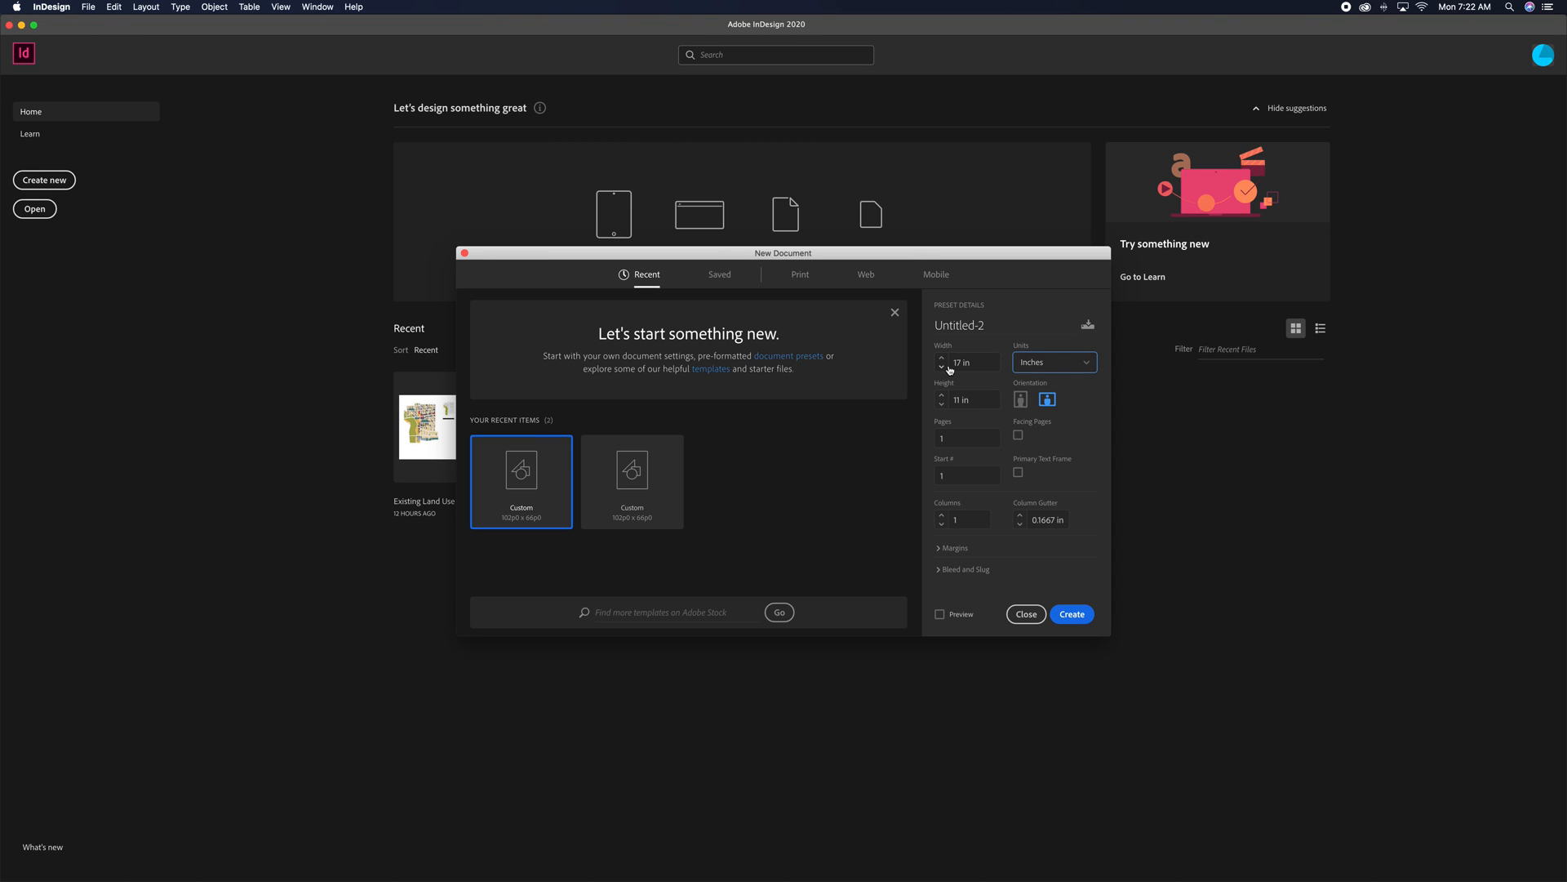
double_click(959, 362)
key("Tab")
key("Right")
left_click(1066, 617)
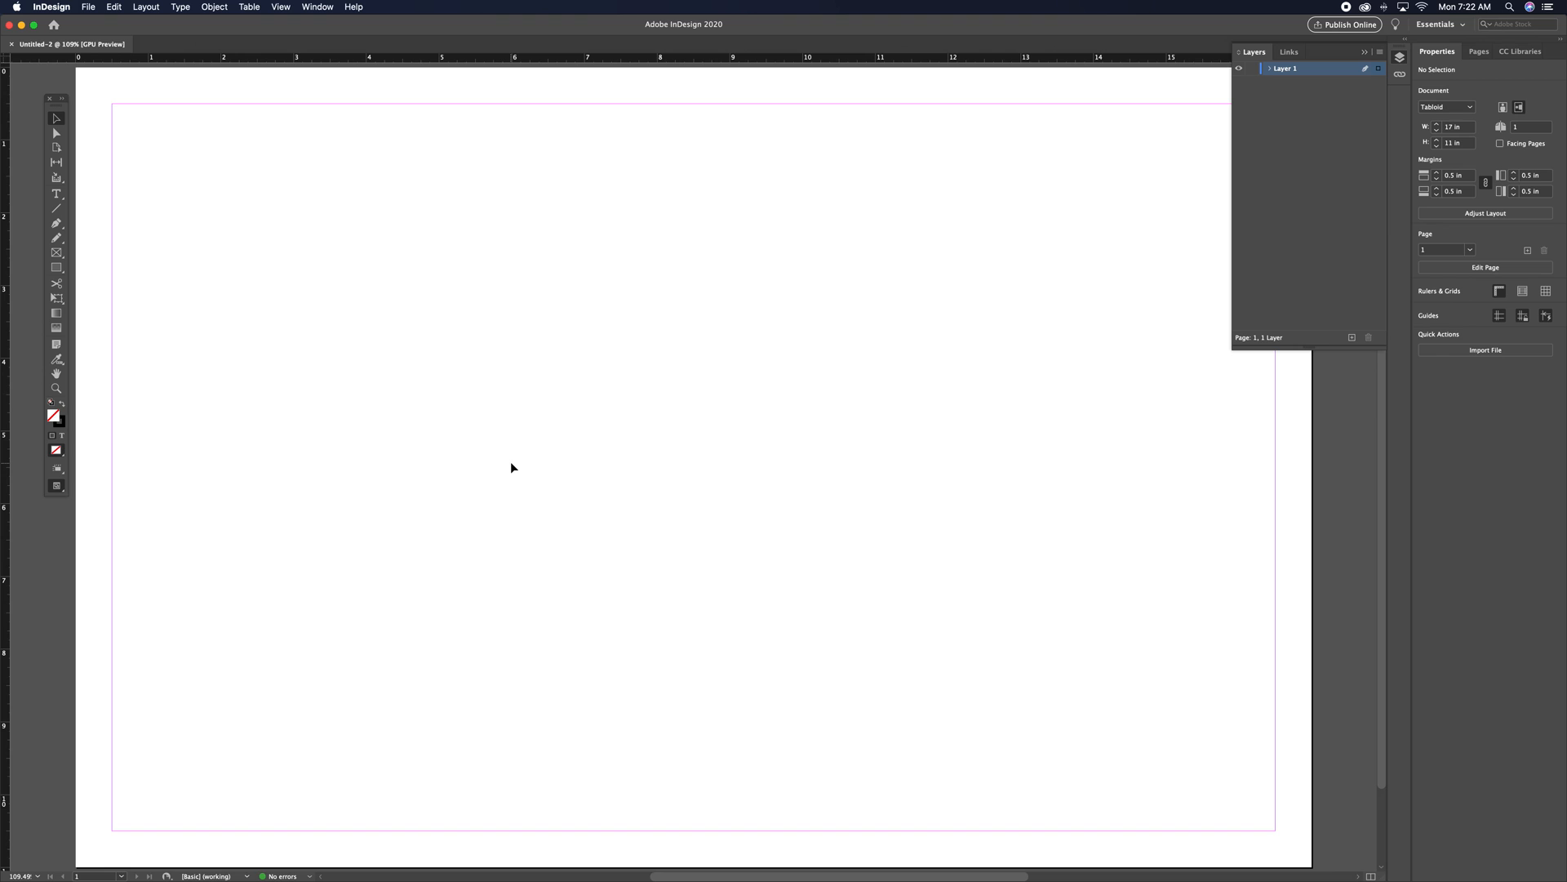
- Import "All Existing Land Use.jpg" from the Land Use Maps folder for placement on the page
left_click(88, 8)
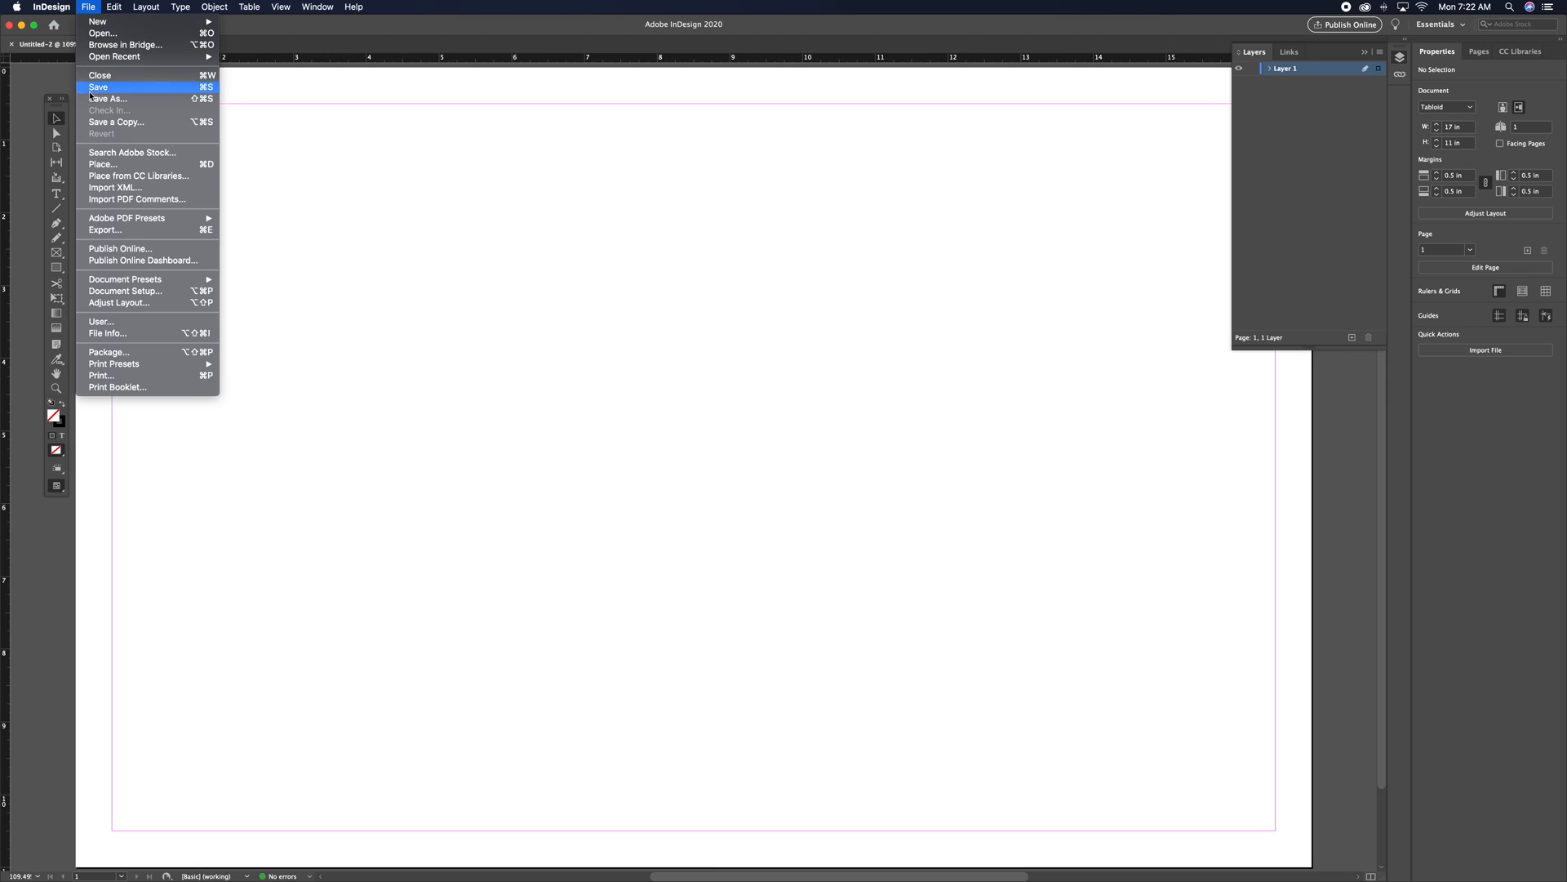
left_click(106, 164)
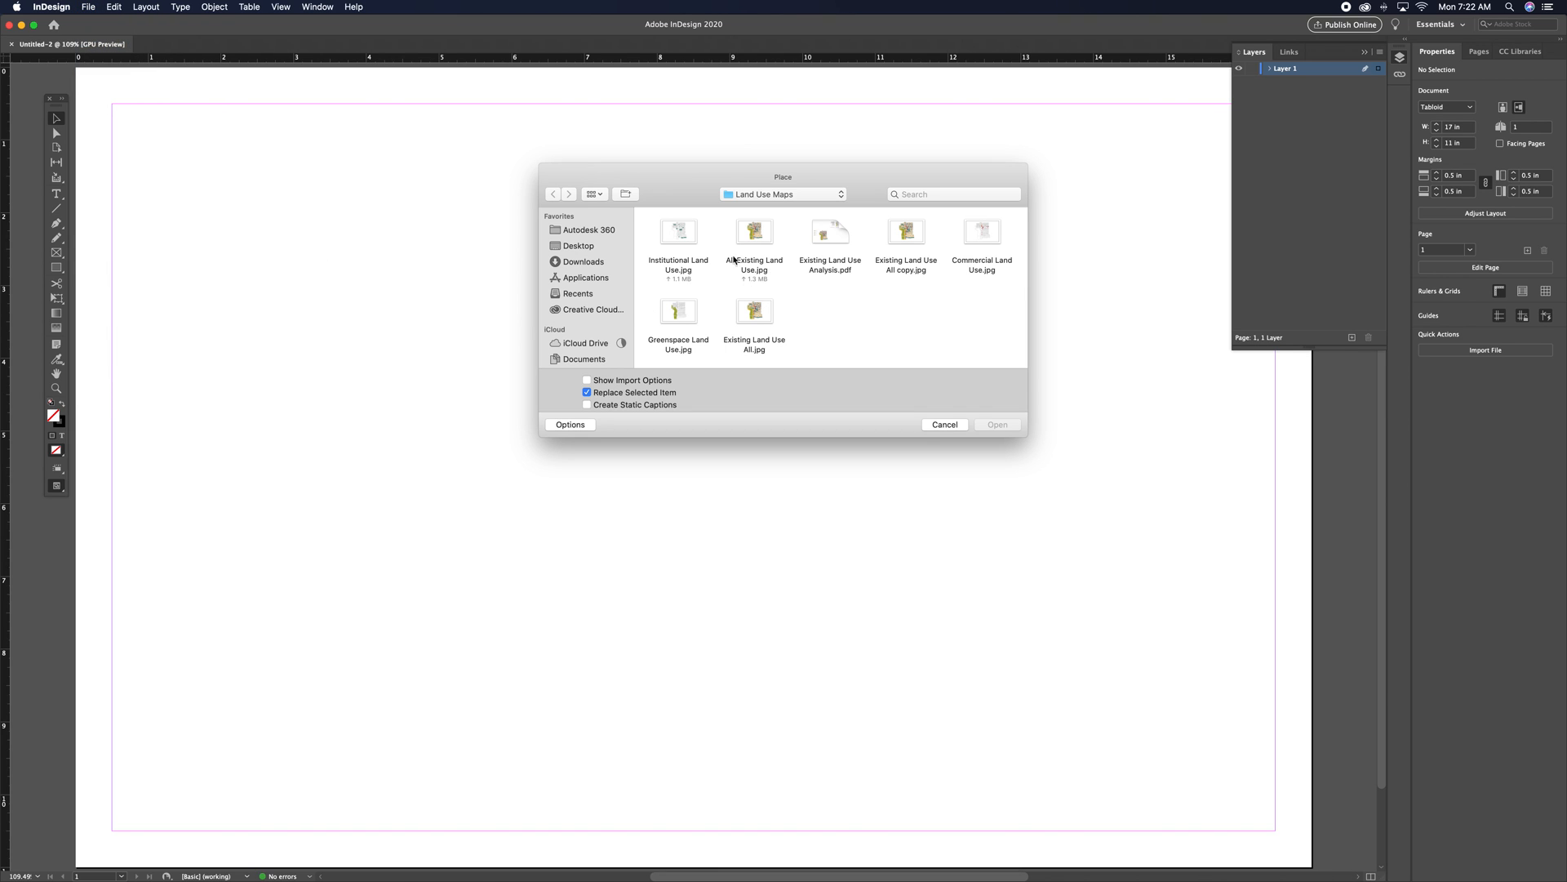
left_click(755, 247)
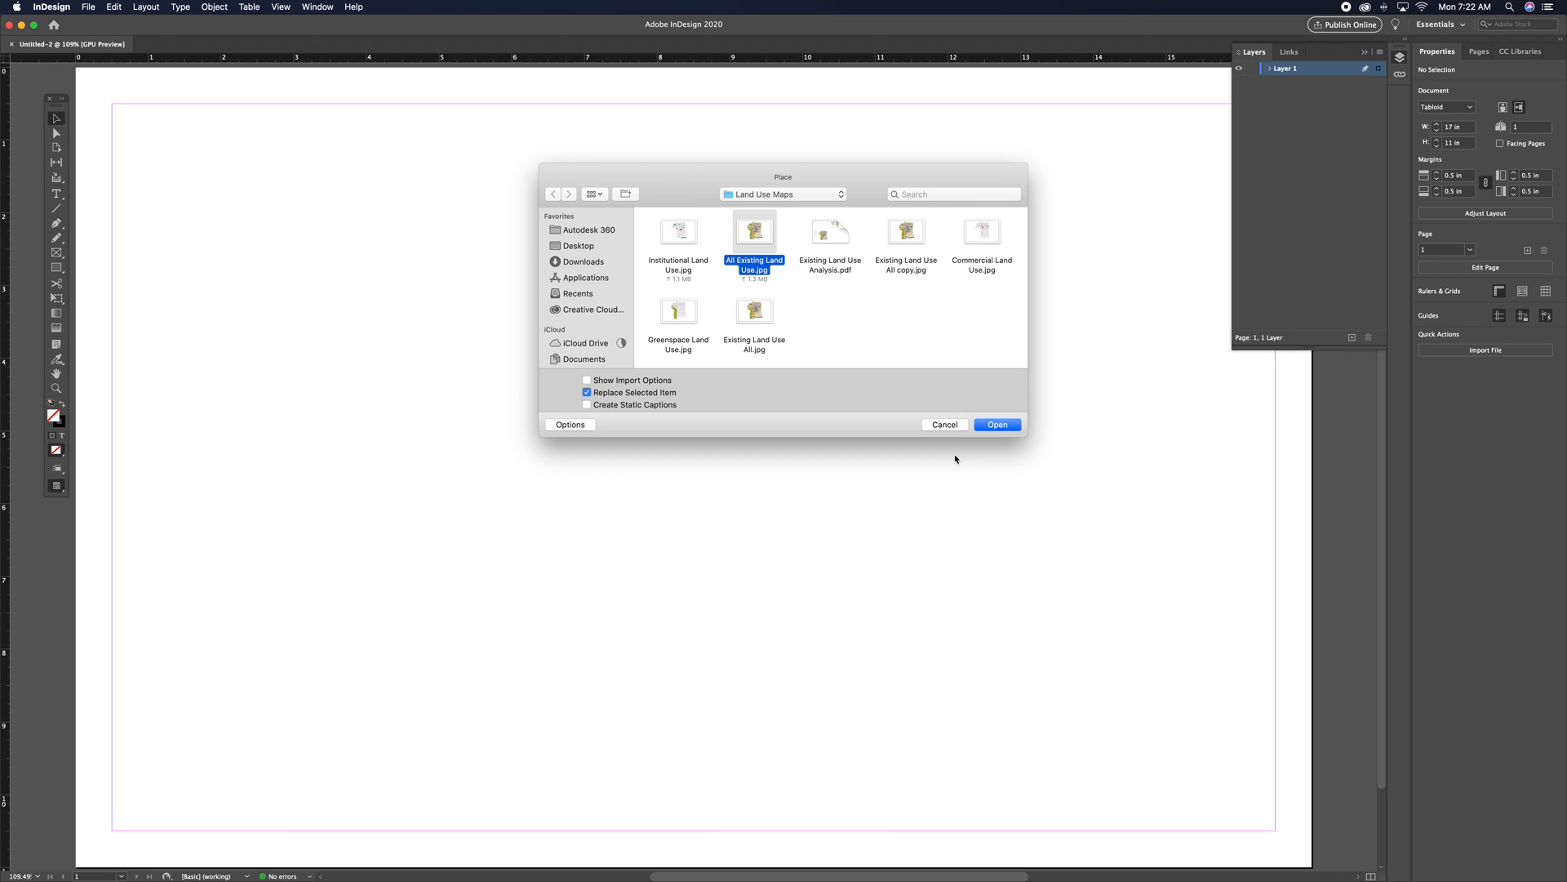
left_click(1000, 425)
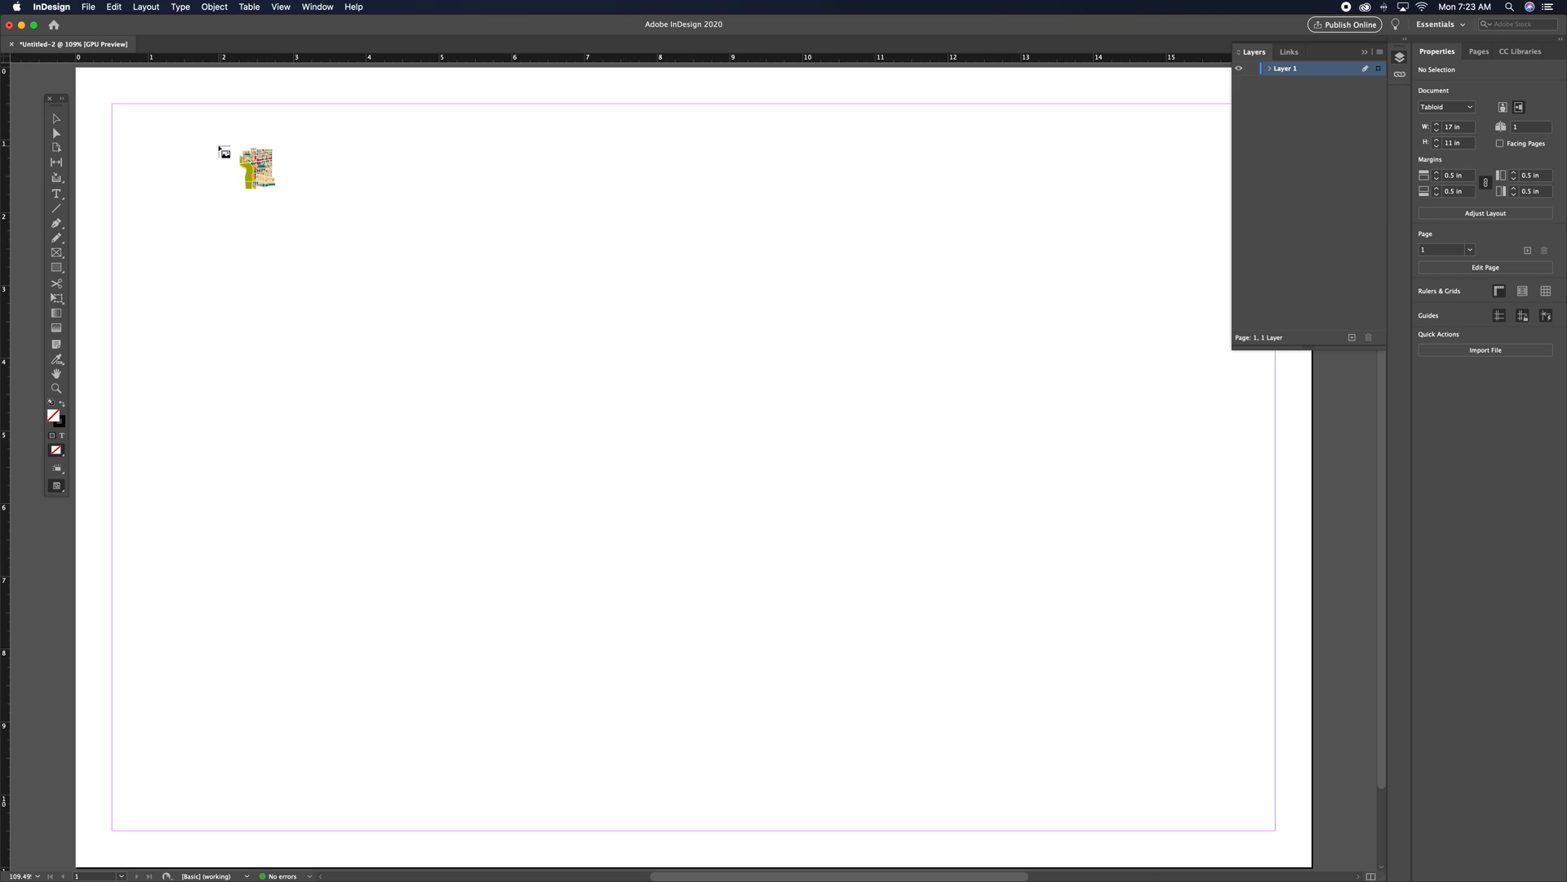
- Try placing the map at a reduced size of about 7.48 by 4.84 in, and undo the placement
left_click_drag(219, 147, 767, 534)
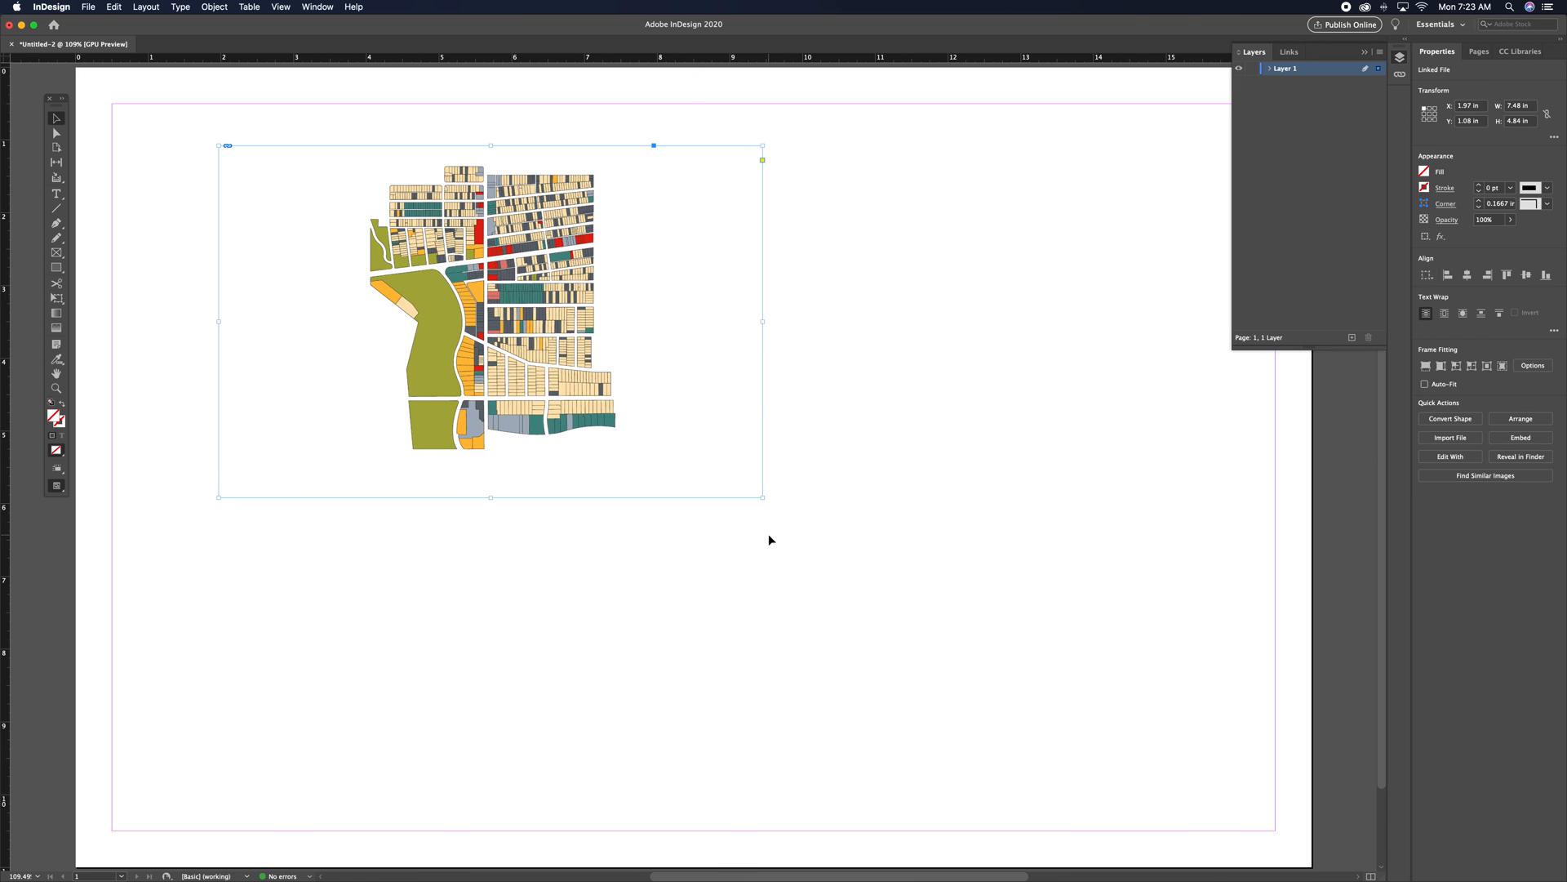
key("super+z")
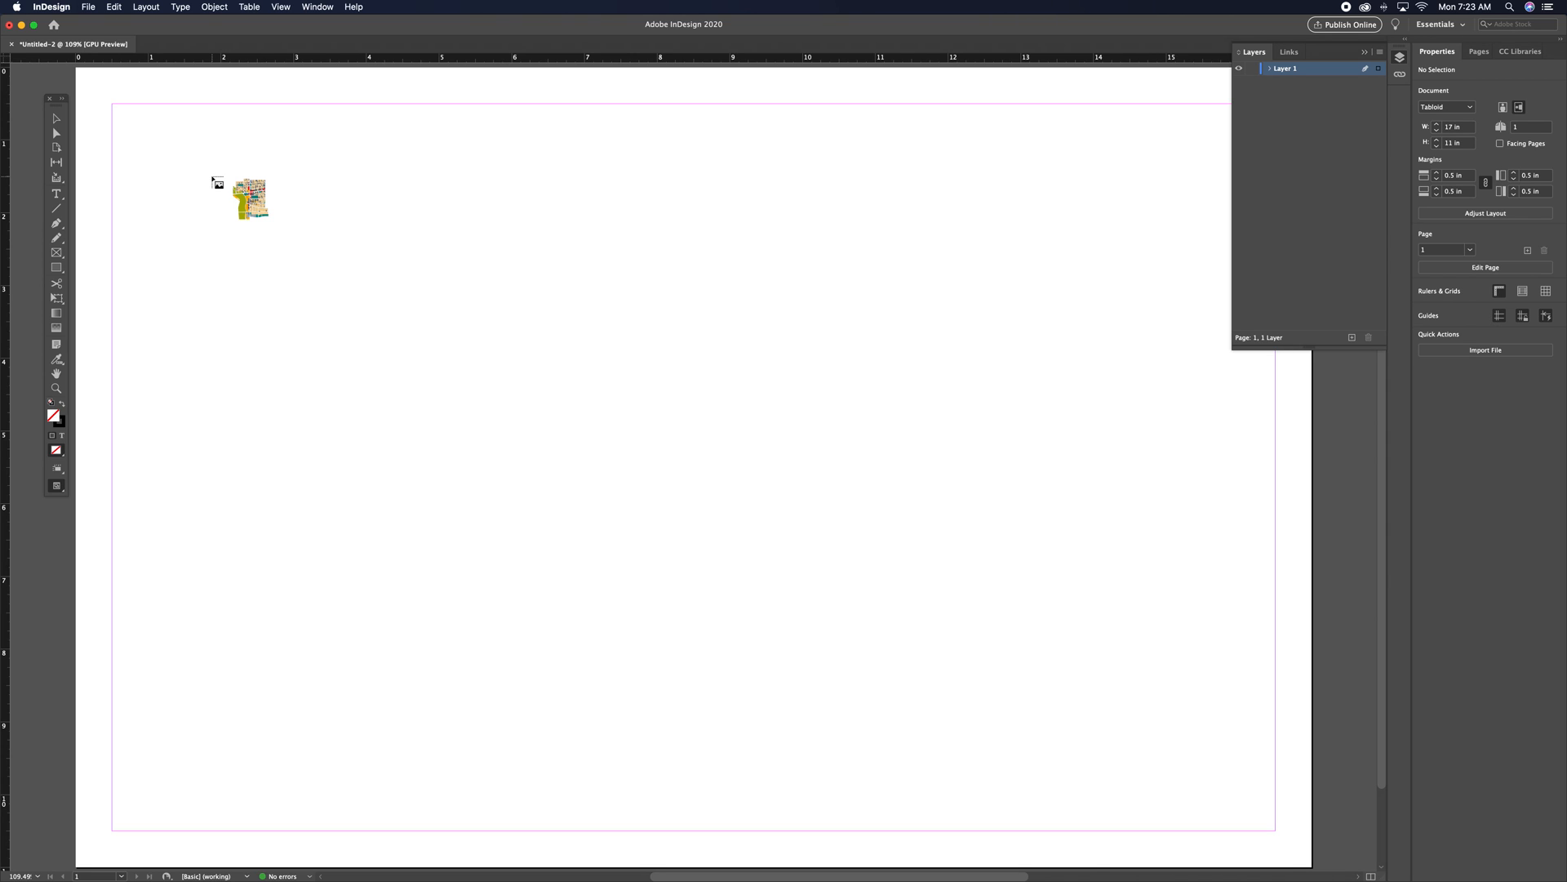
- Place the map at its full 17 by 11 in size and move its frame to about X 0.97 in, Y 0.64 in
left_click(193, 127)
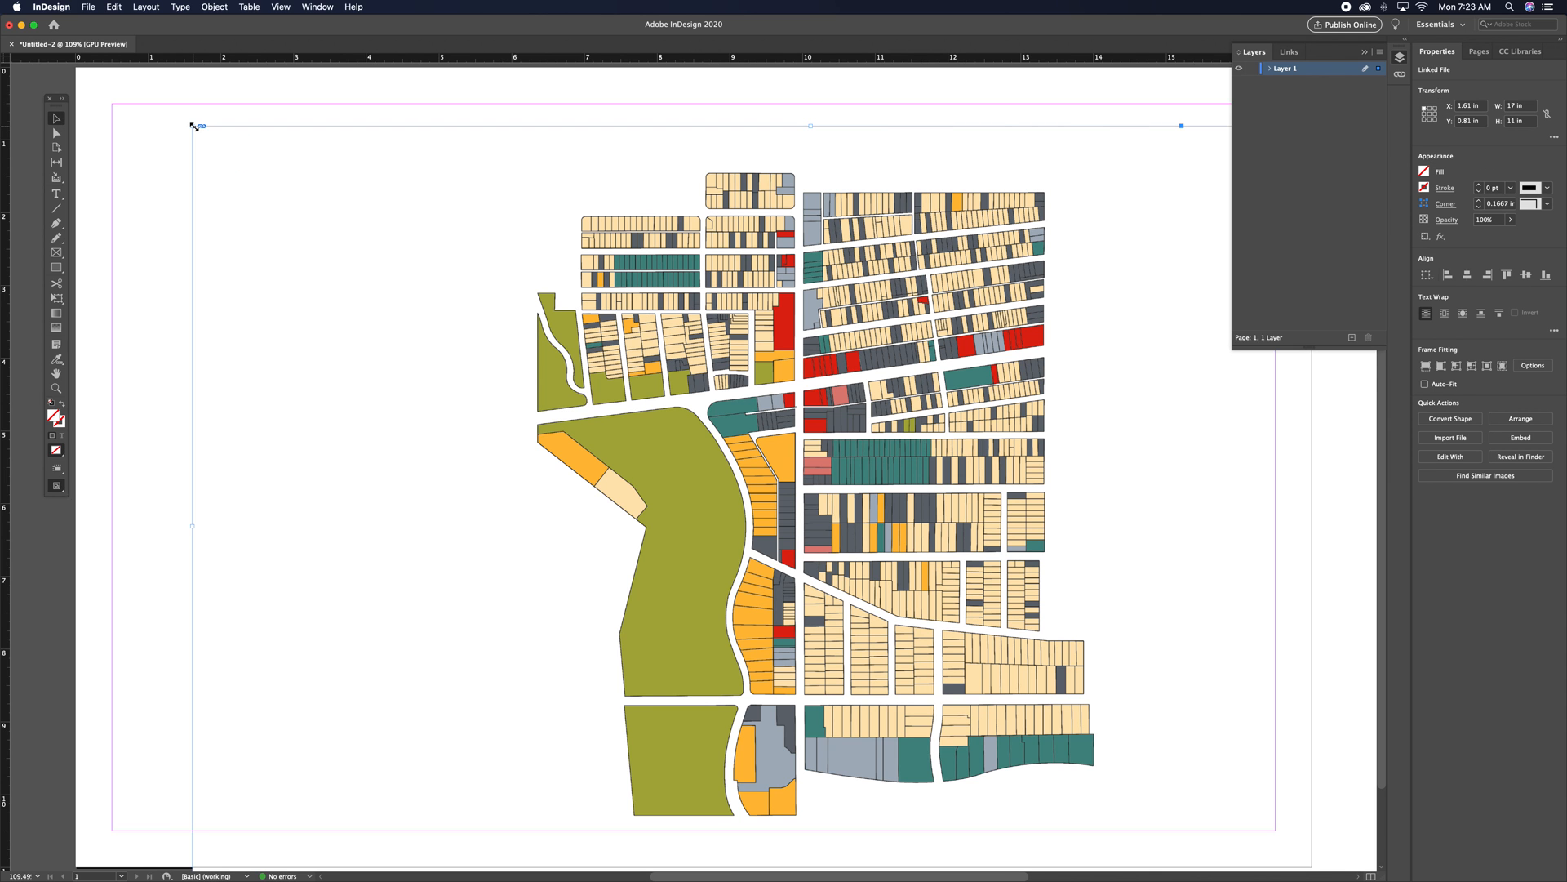
left_click_drag(308, 172, 261, 160)
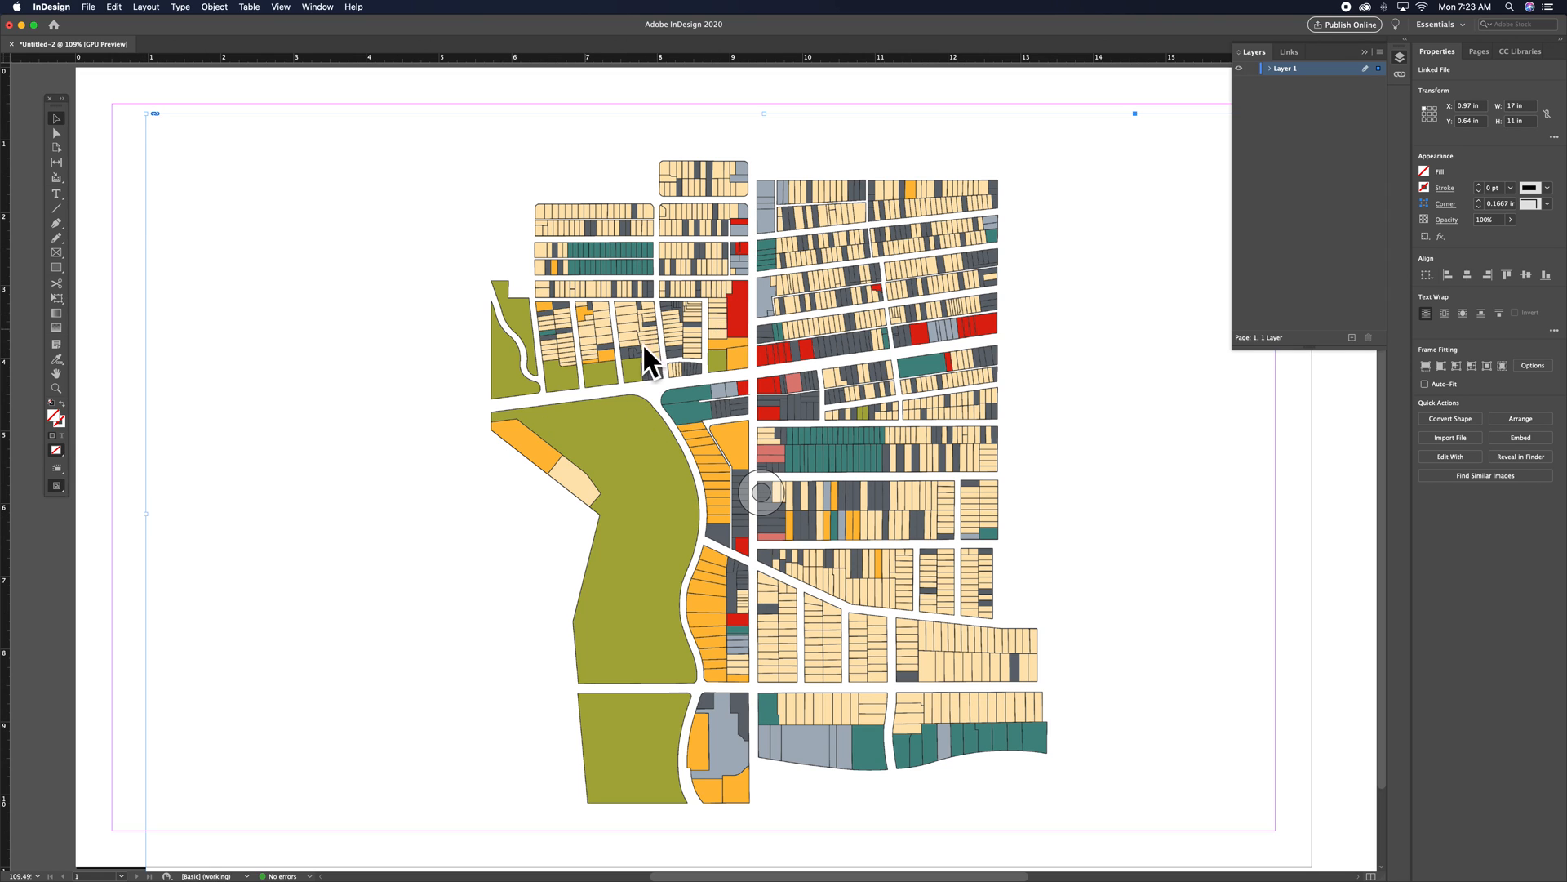
left_click(146, 90)
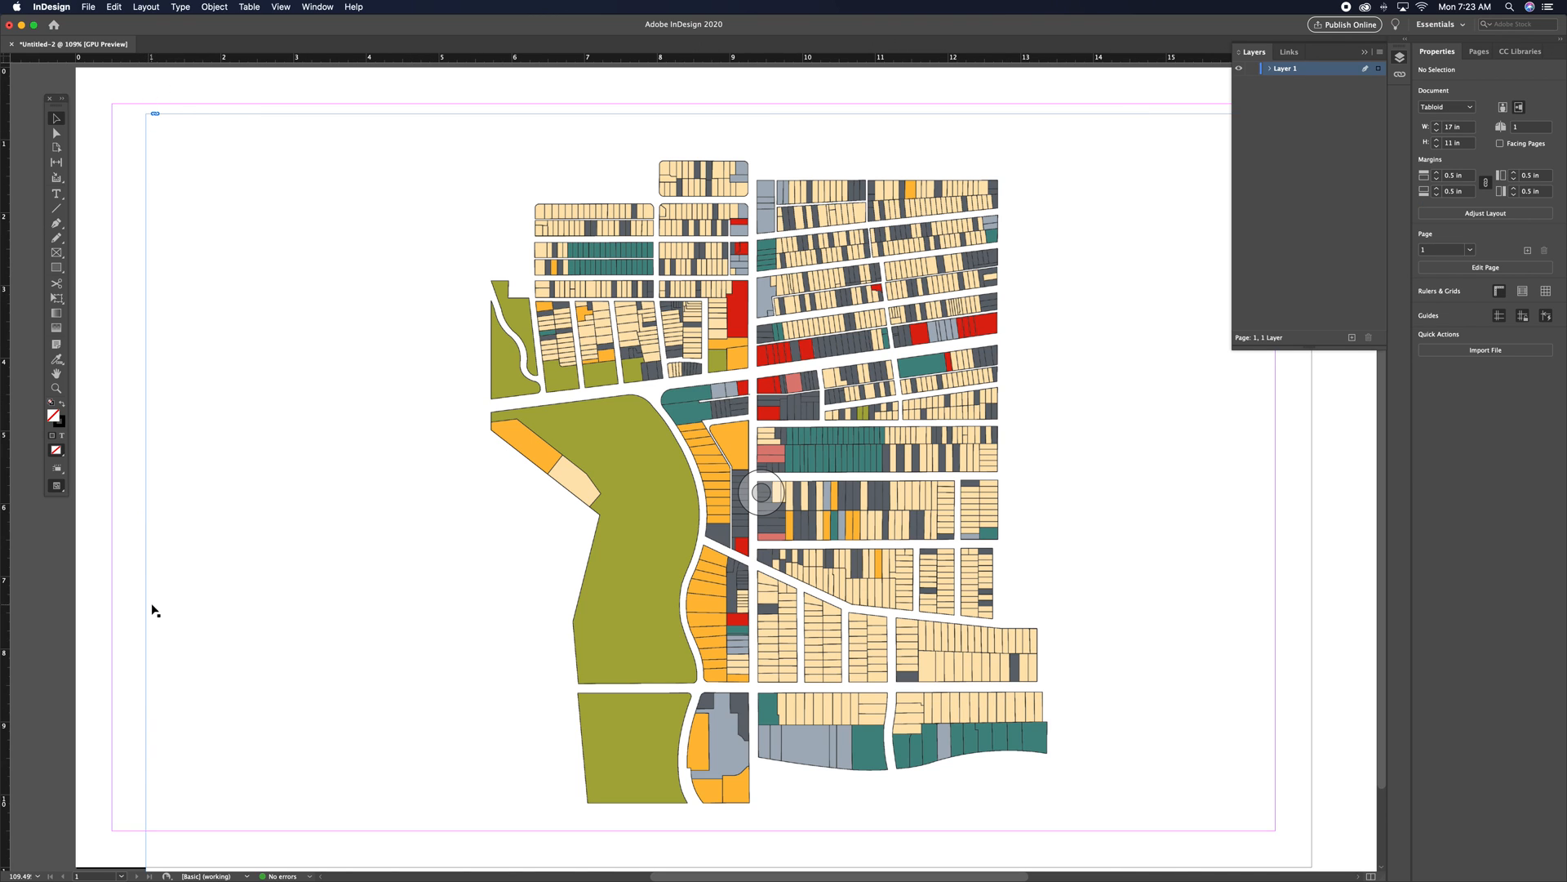
- Try narrowing the image inside its frame to about 13.5 in wide without keeping its proportions, and undo the distortion
left_click(254, 434)
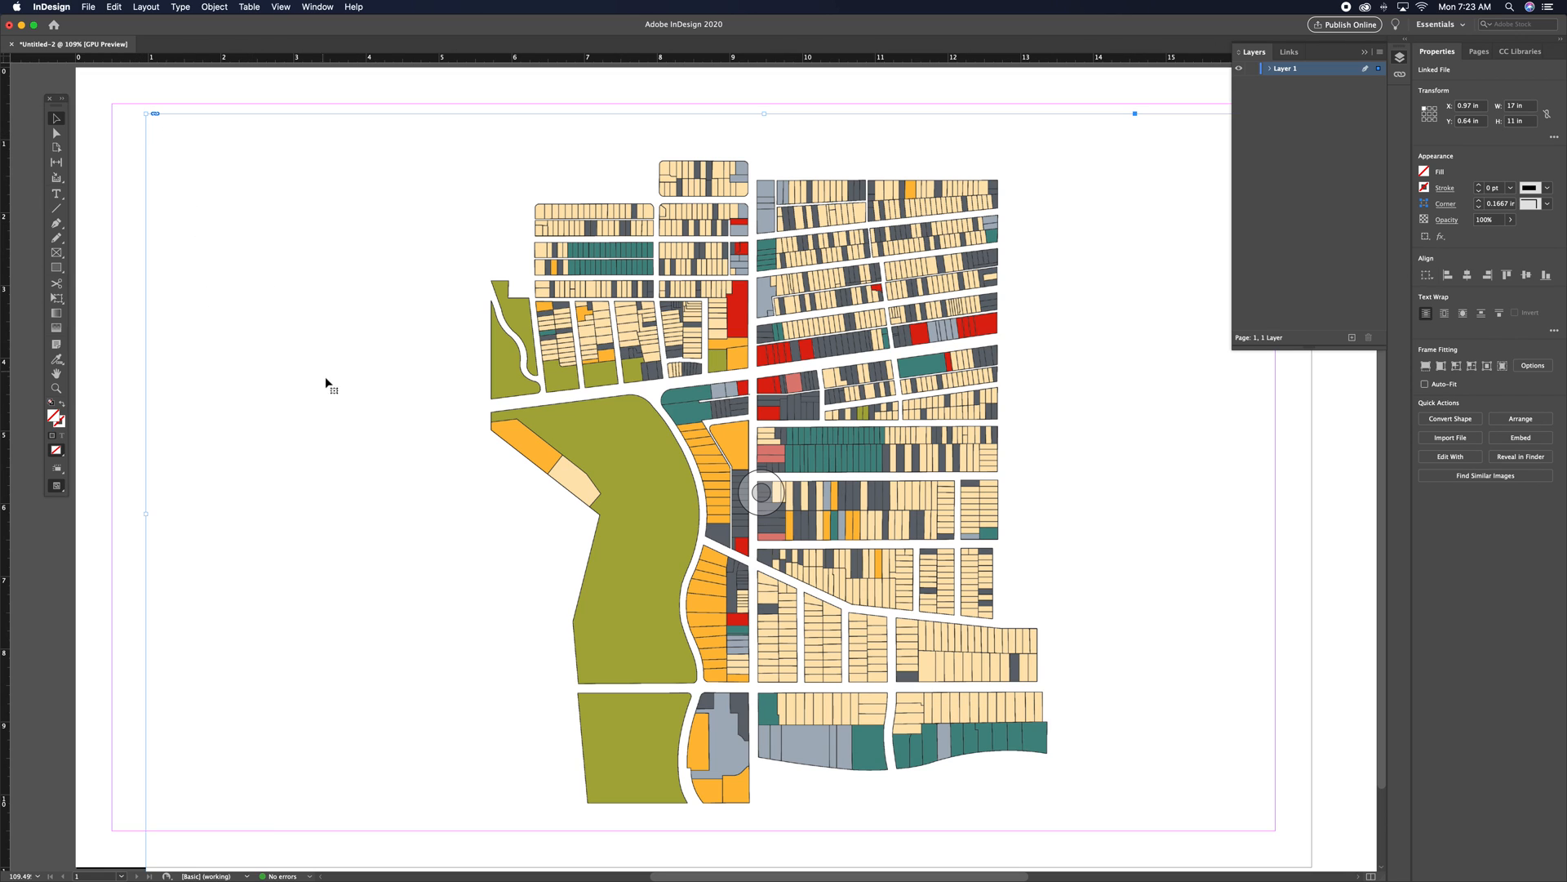
left_click(335, 397)
left_click(335, 396)
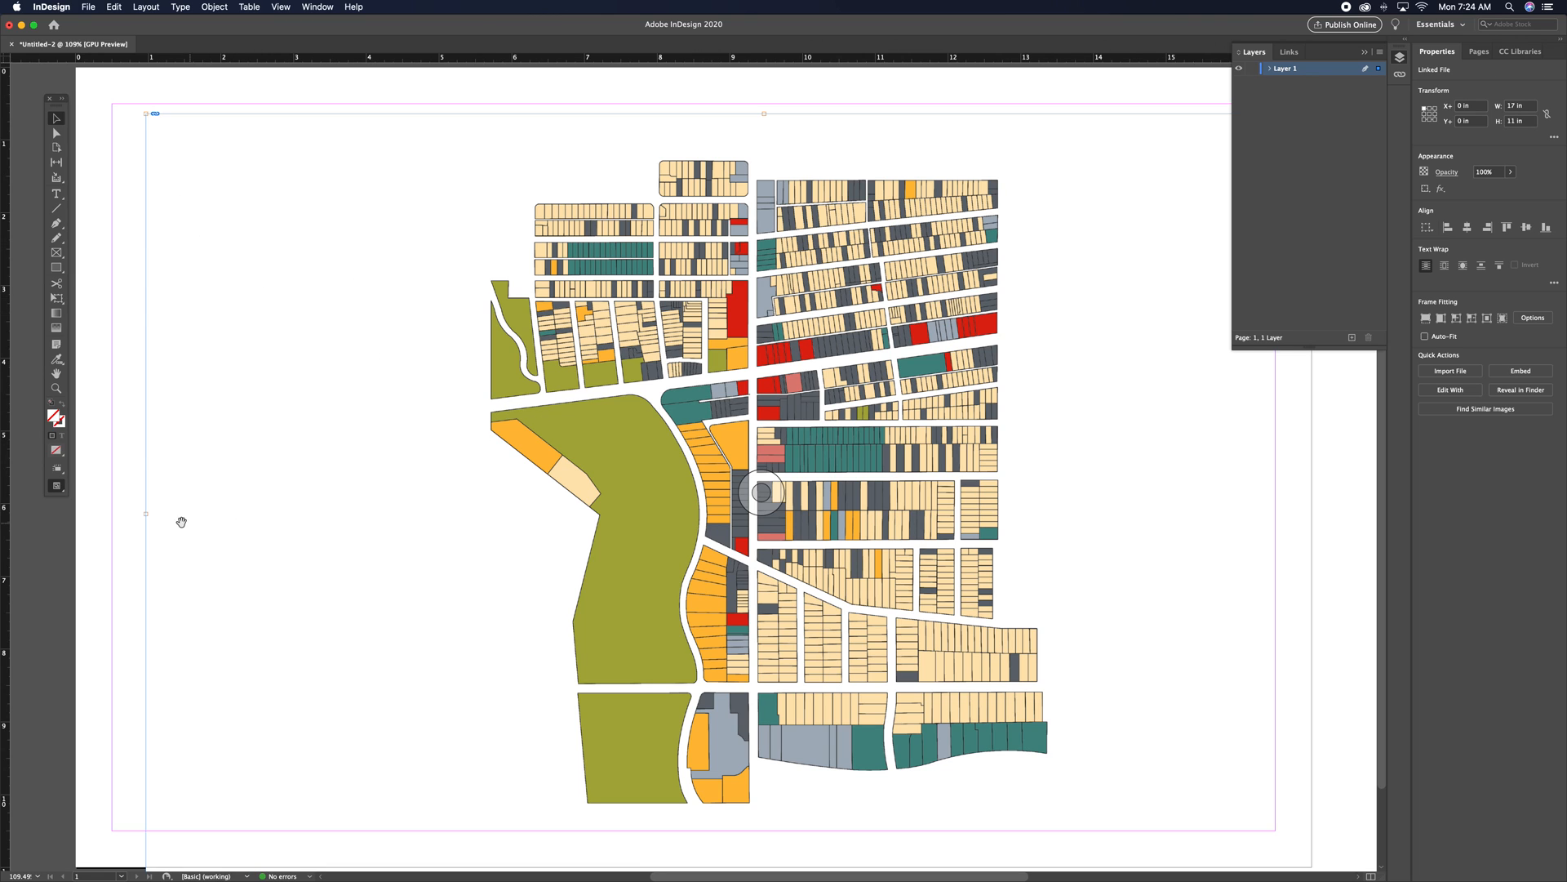
left_click_drag(146, 515, 400, 514)
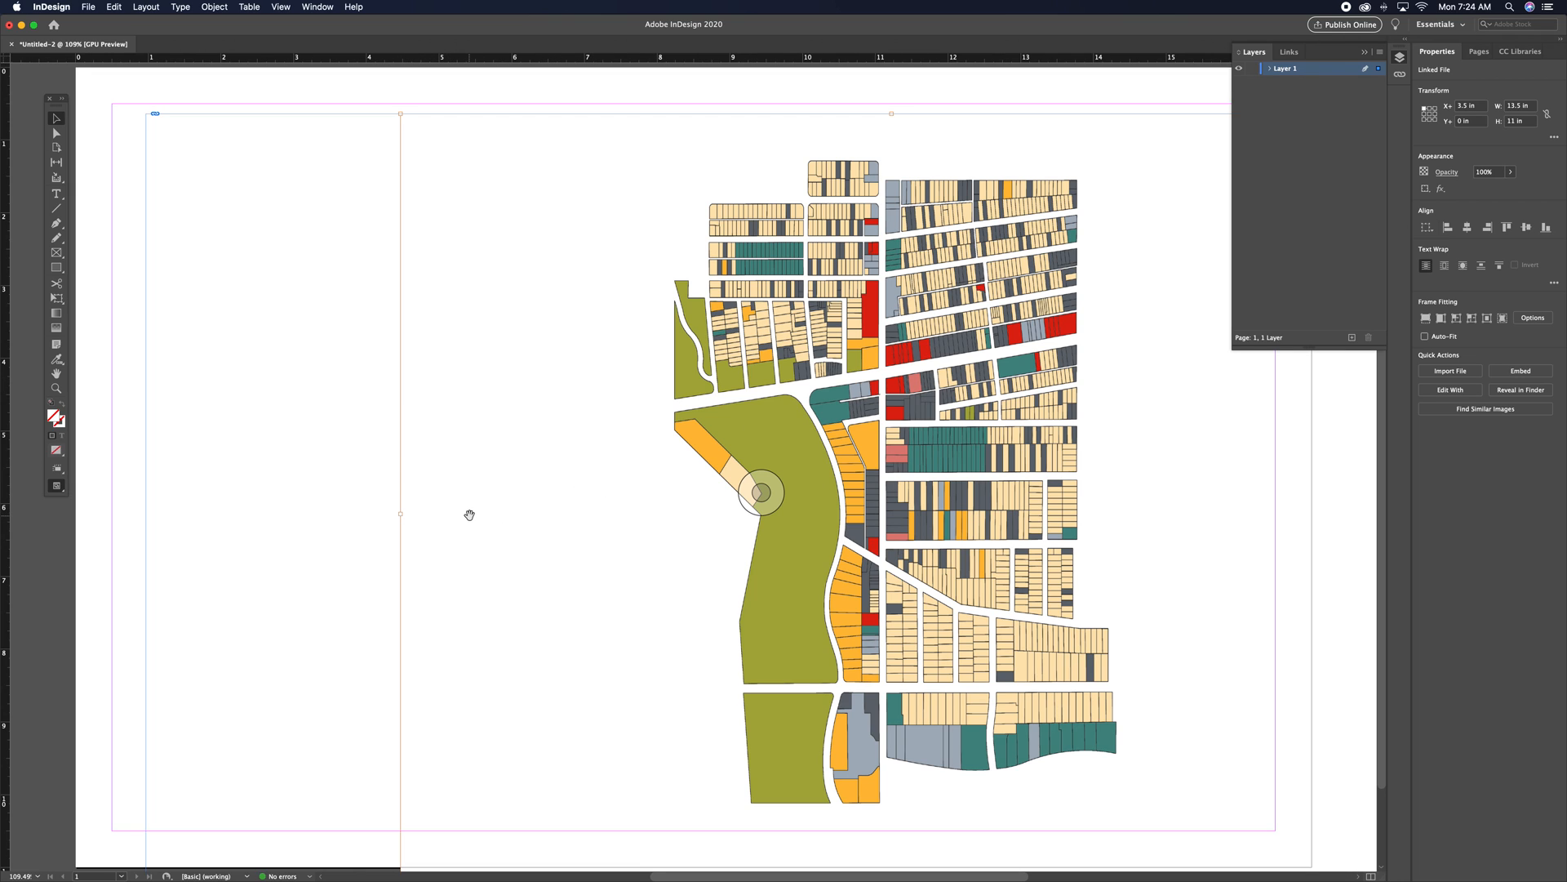
key("super+z")
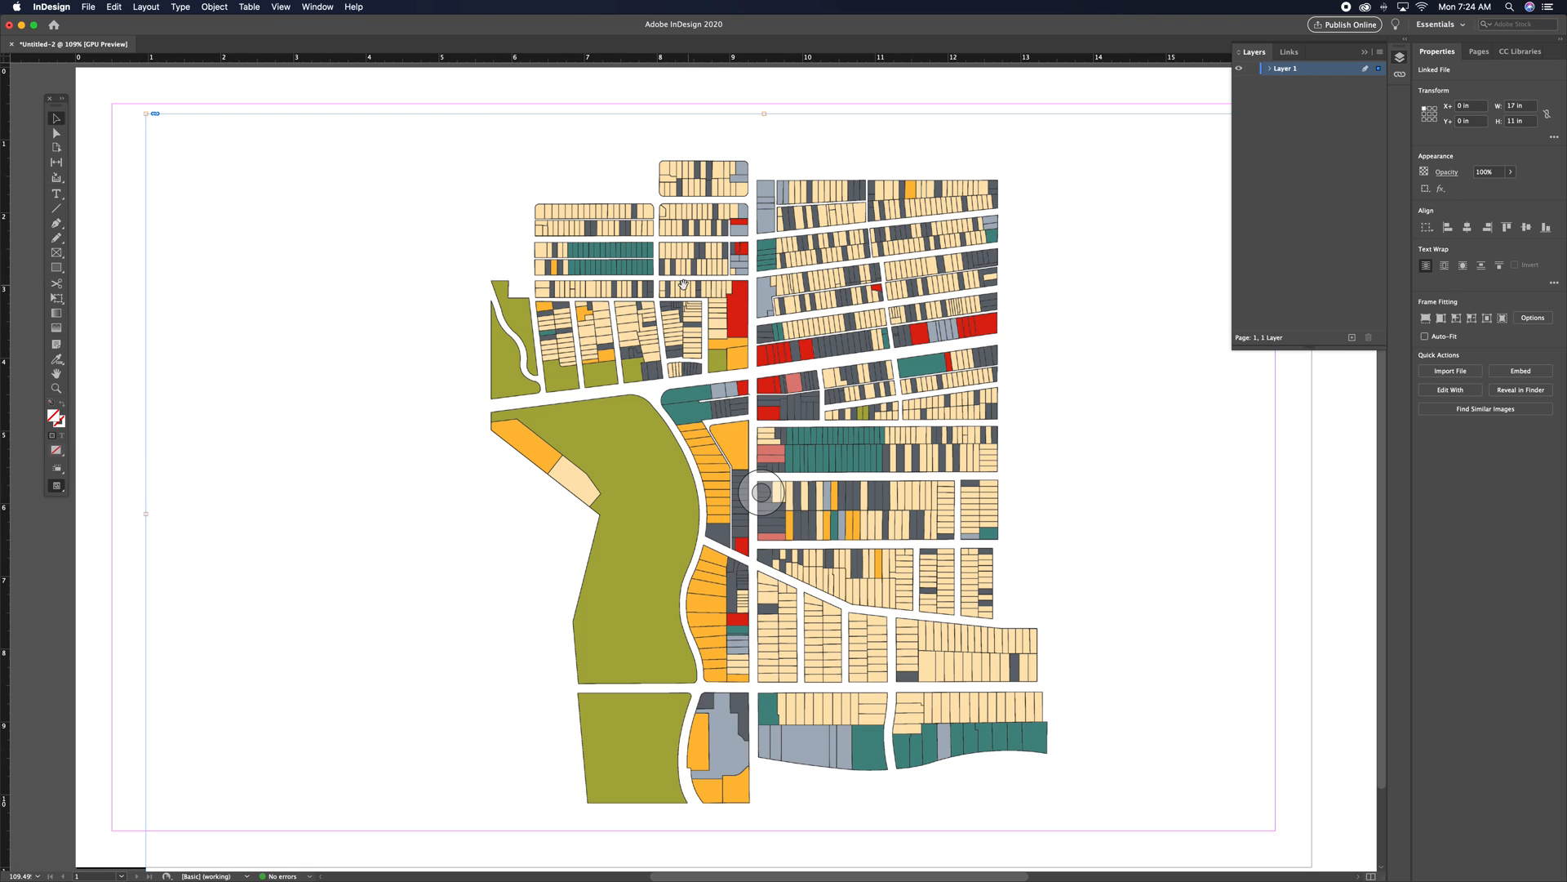
- Select the map's frame again and scale it to 50% both horizontally and vertically
left_click(101, 194)
left_click(258, 385)
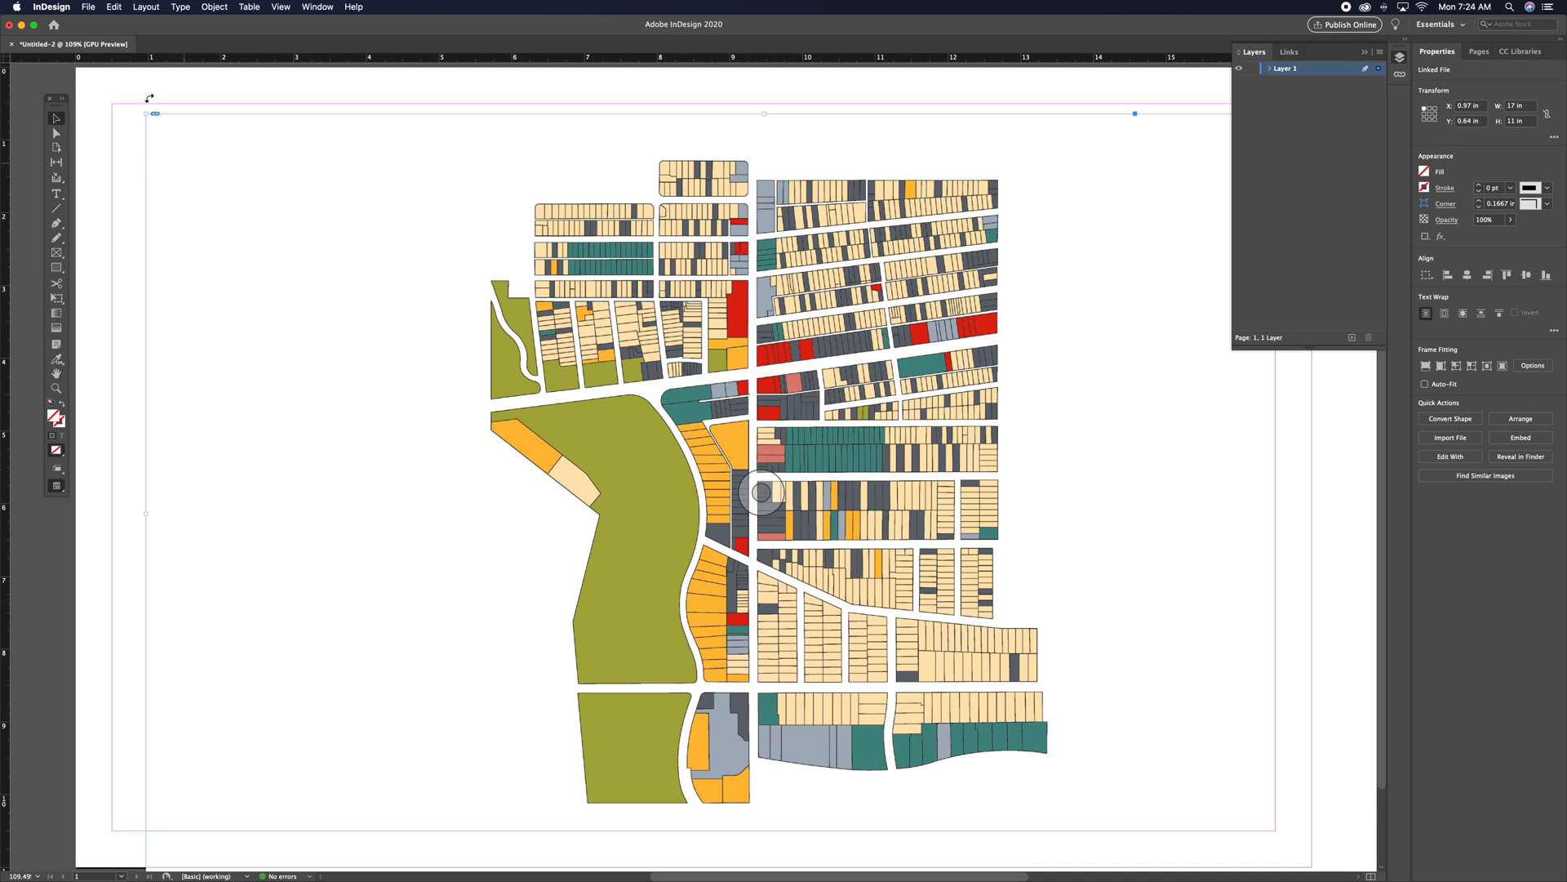
left_click(205, 8)
mouse_move(213, 24)
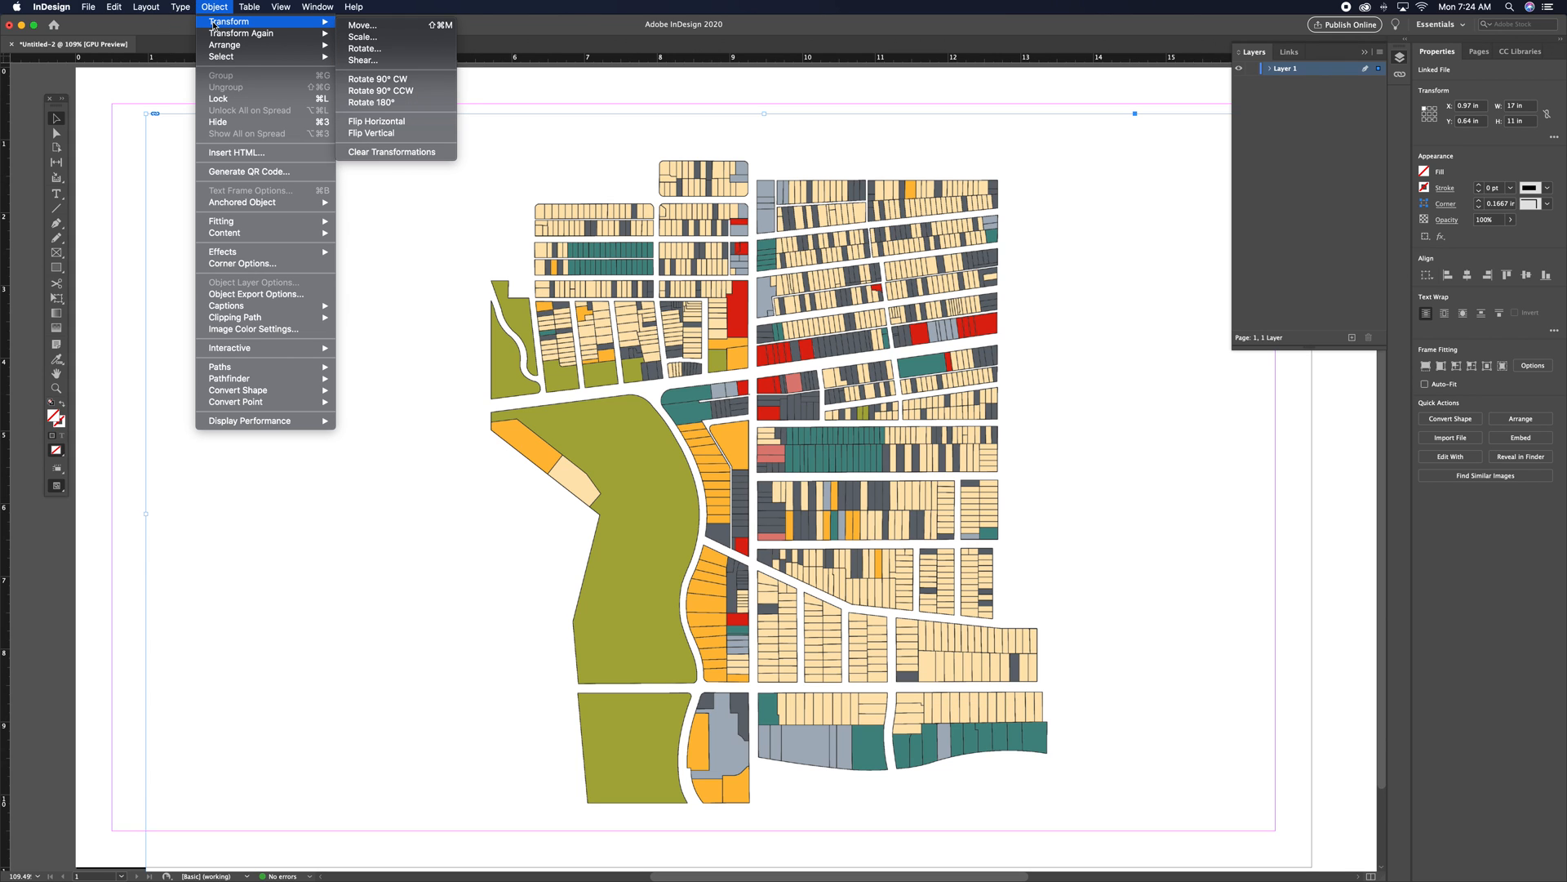
left_click(361, 37)
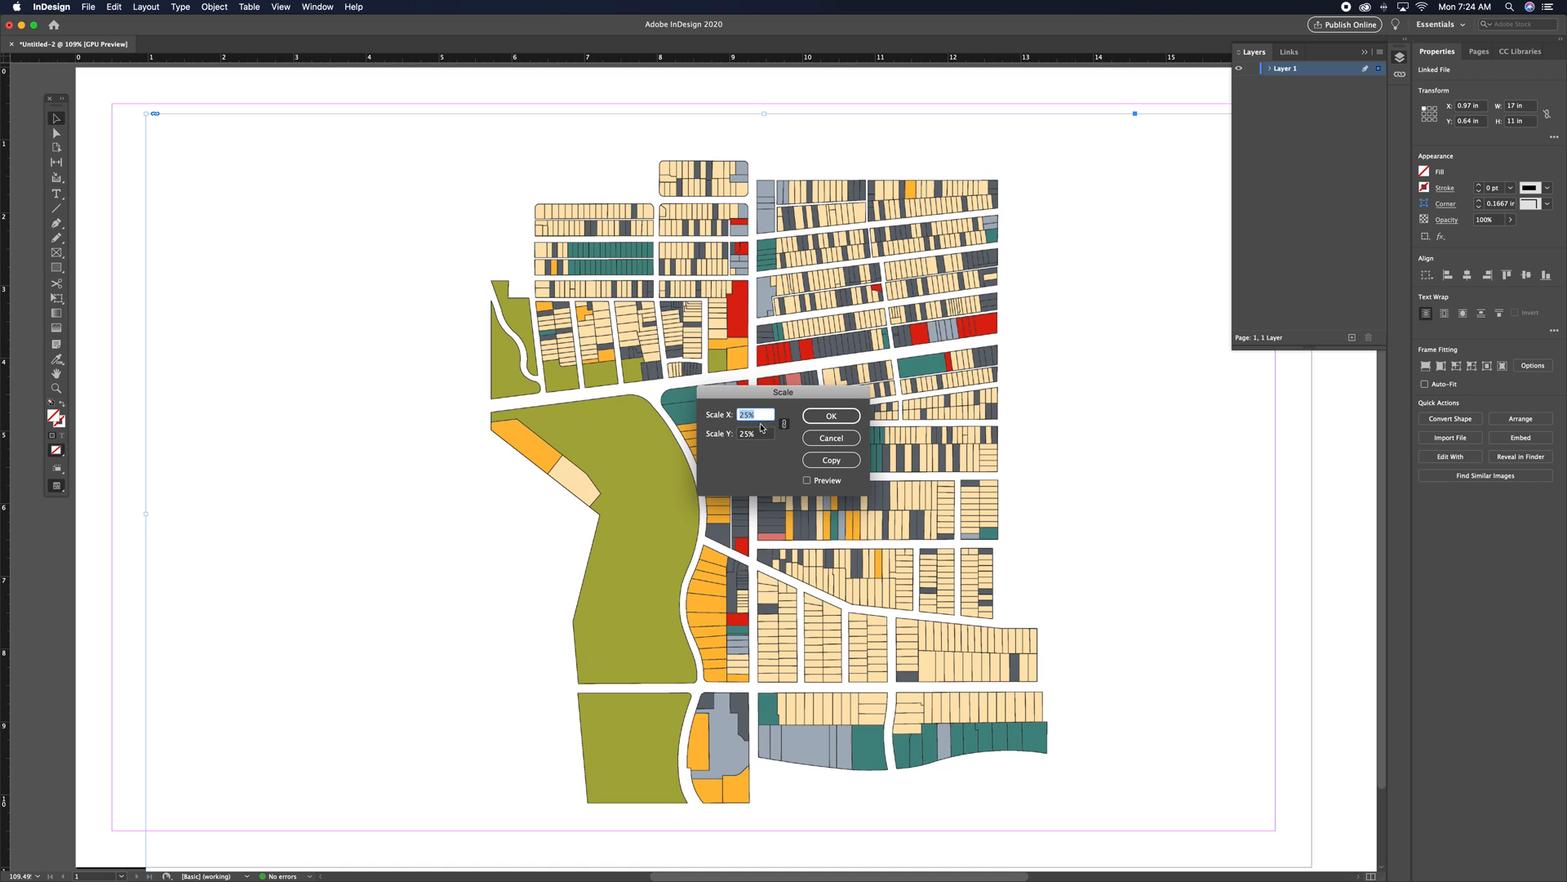
type("50")
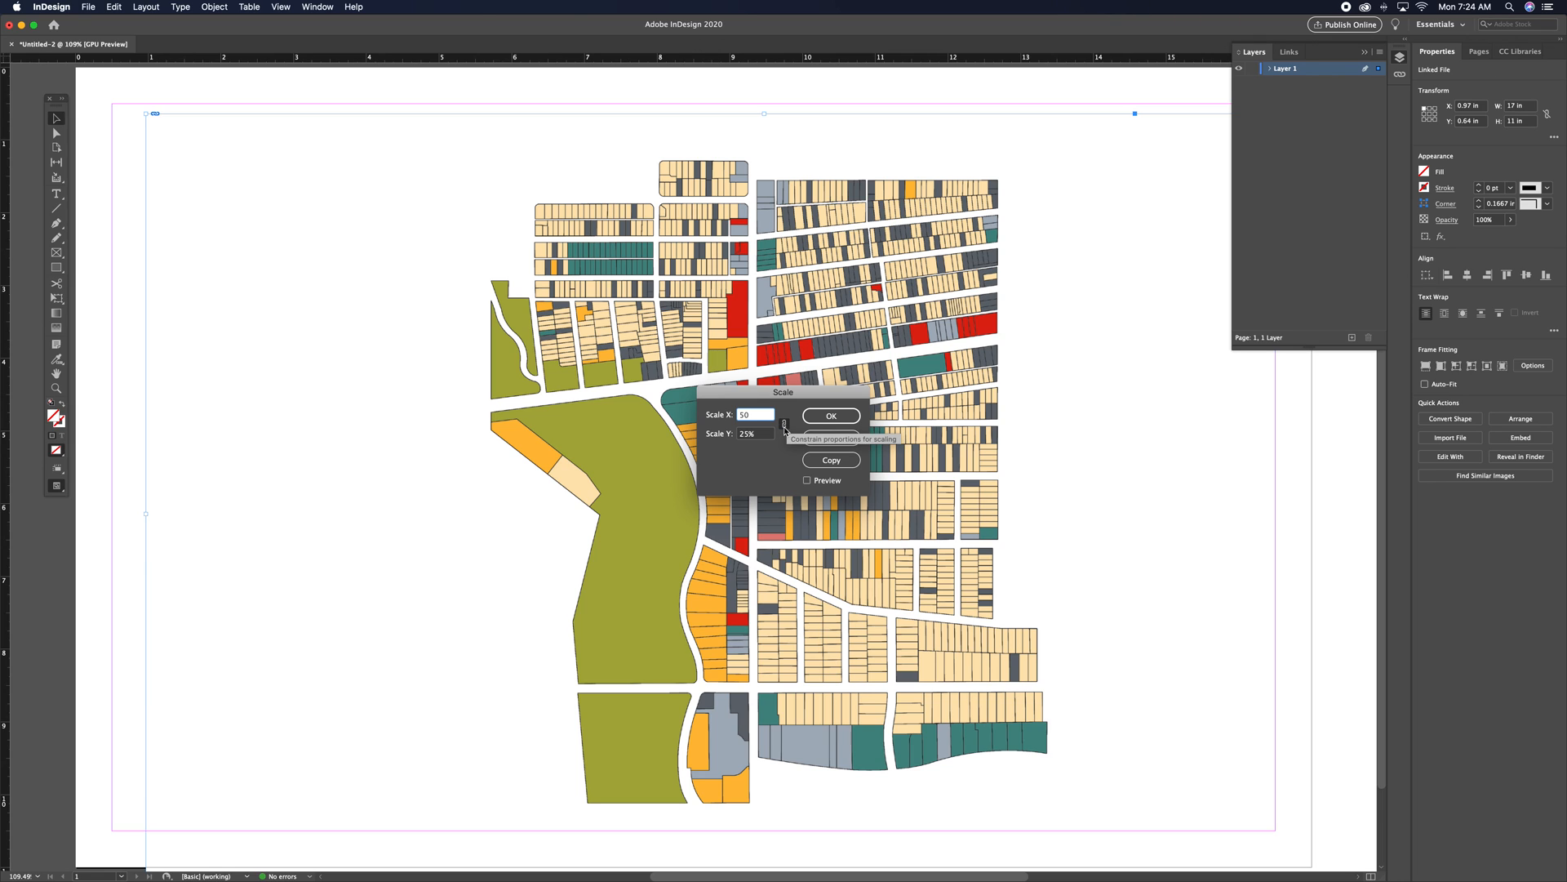
key("Tab")
left_click(763, 435)
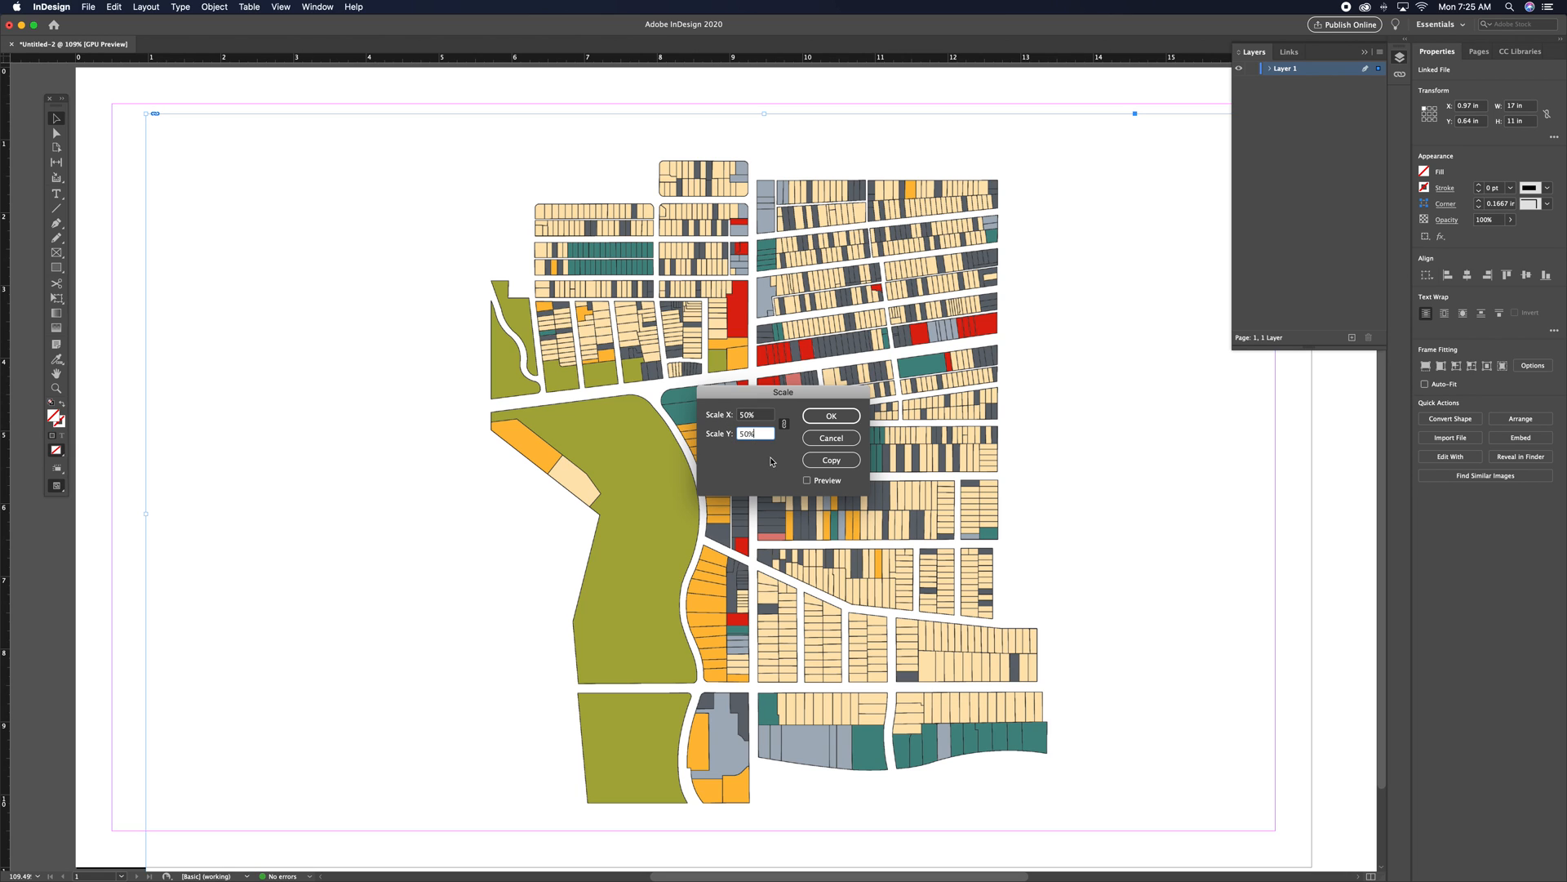
left_click(831, 416)
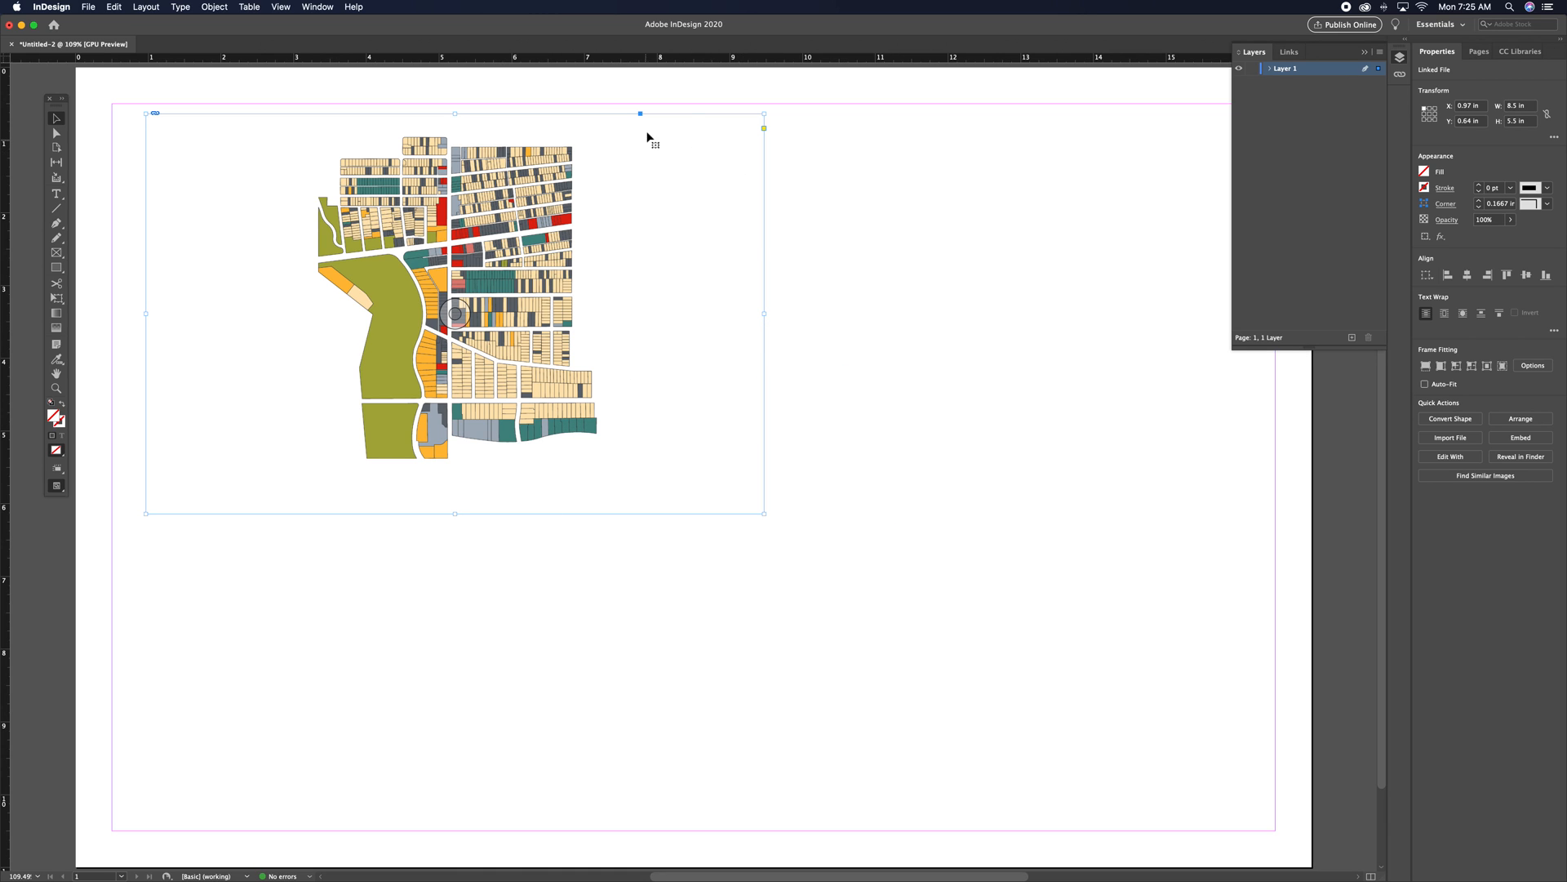
- Crop the map's frame from both sides to about 4.32 in wide and move it to the lower left part of the page
left_click_drag(764, 311, 607, 318)
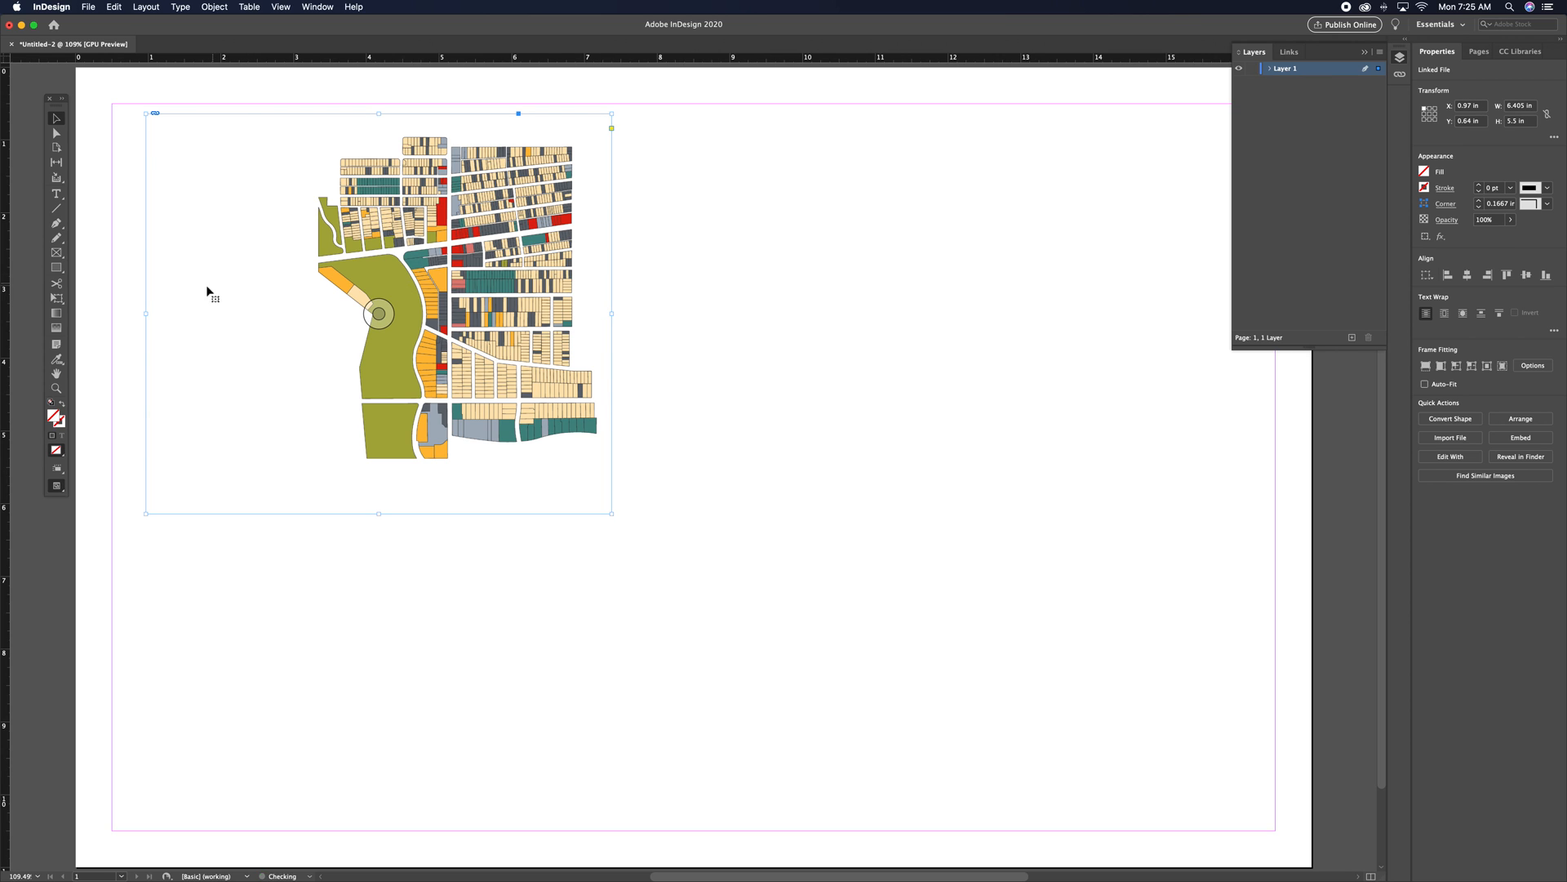
left_click_drag(145, 313, 297, 315)
left_click_drag(540, 276, 440, 587)
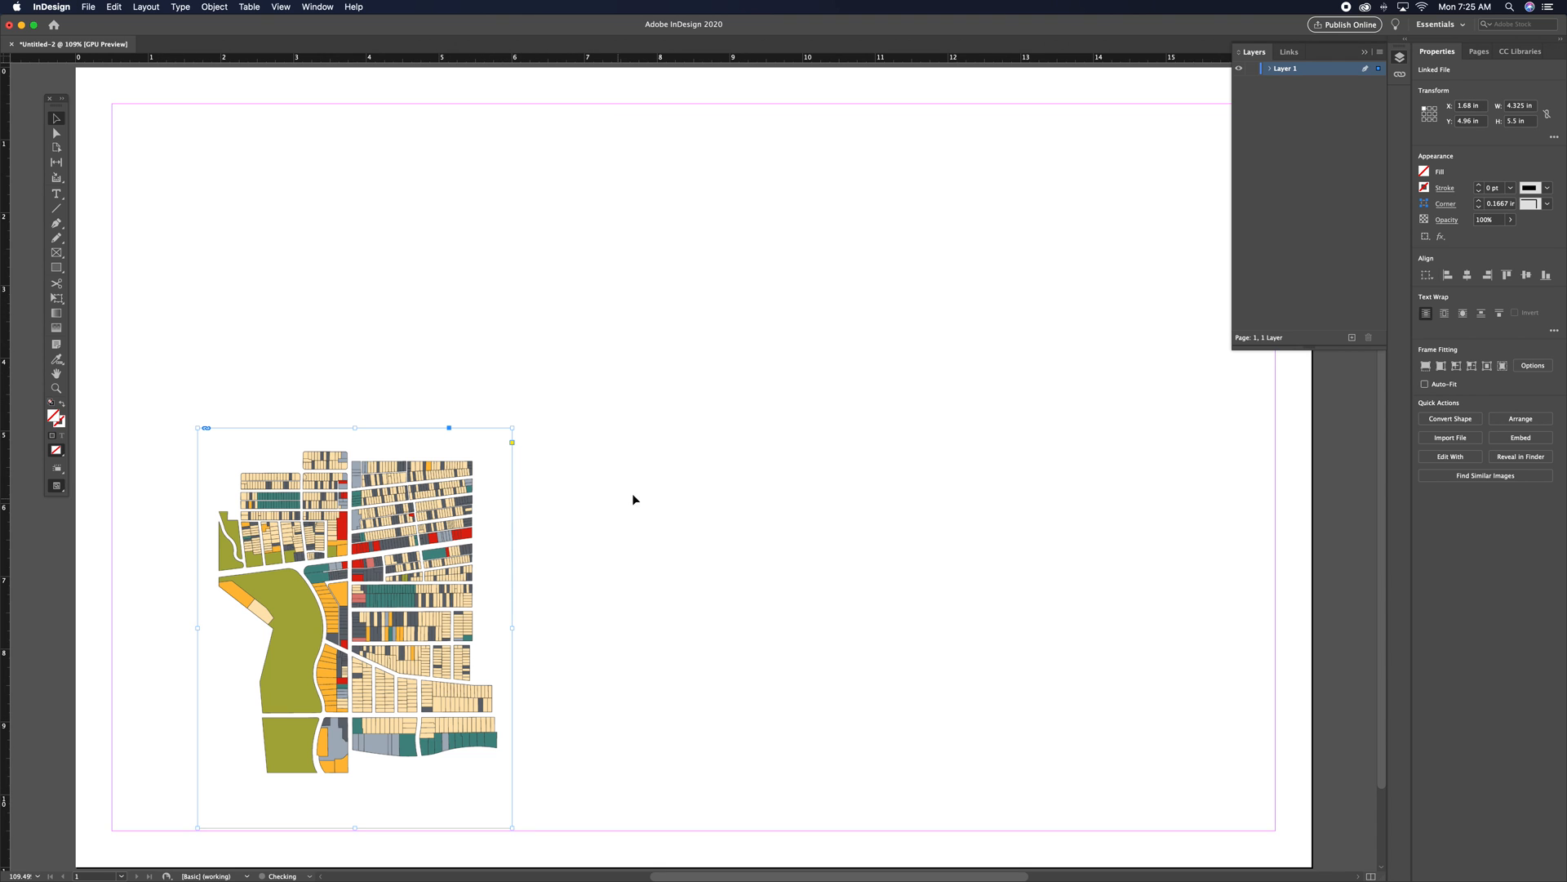
left_click_drag(453, 513, 529, 517)
left_click(237, 524)
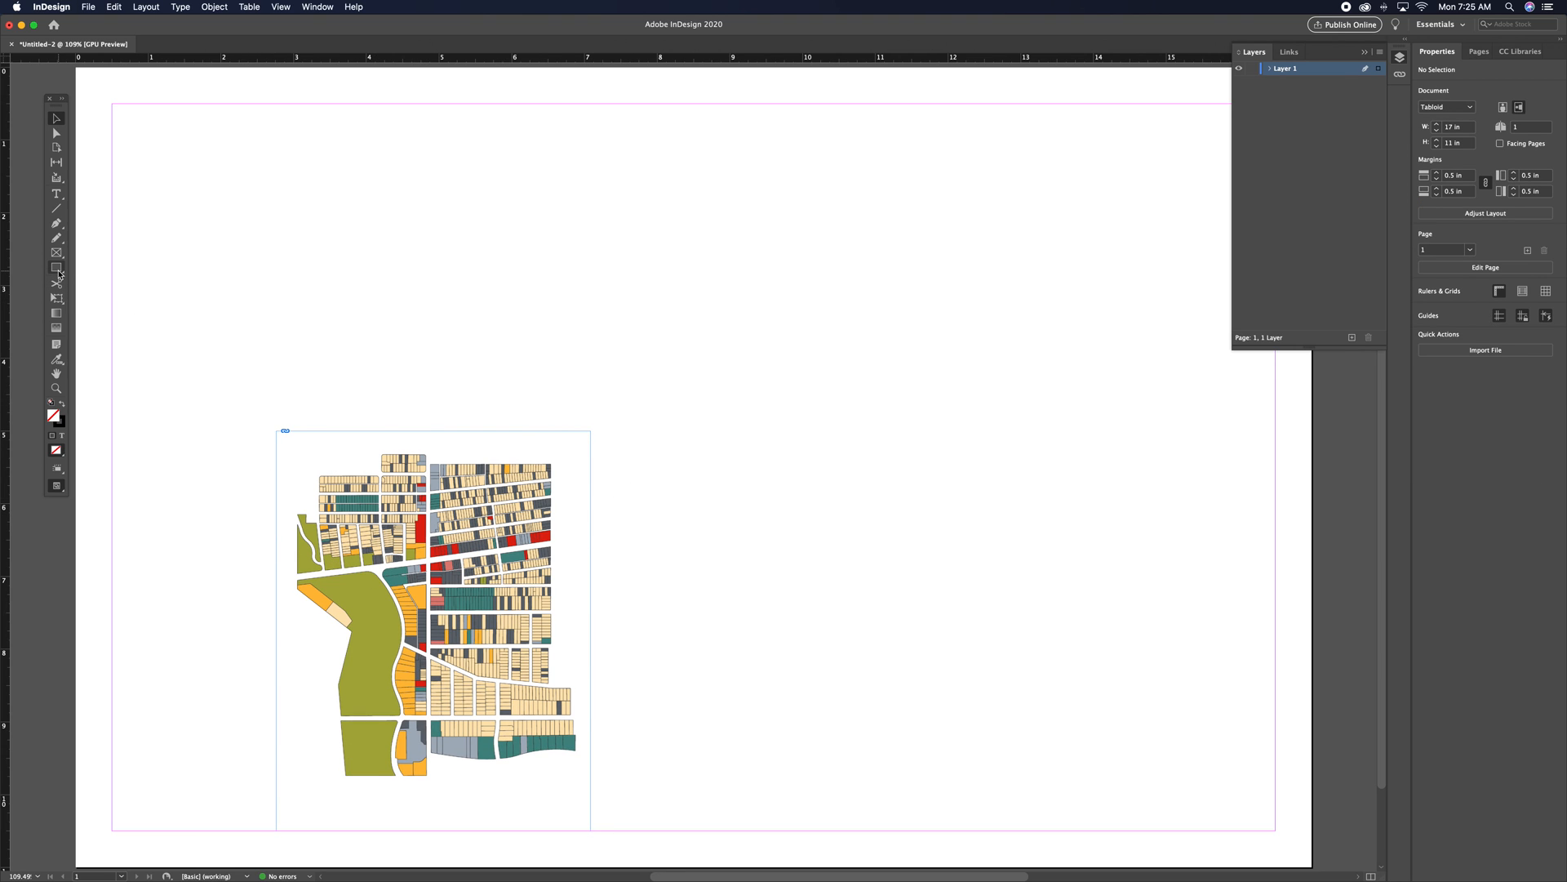
- Draw a square about 0.33 in wide near the page's left margin beside the map, with a black fill and no stroke
left_click_drag(58, 274, 79, 298)
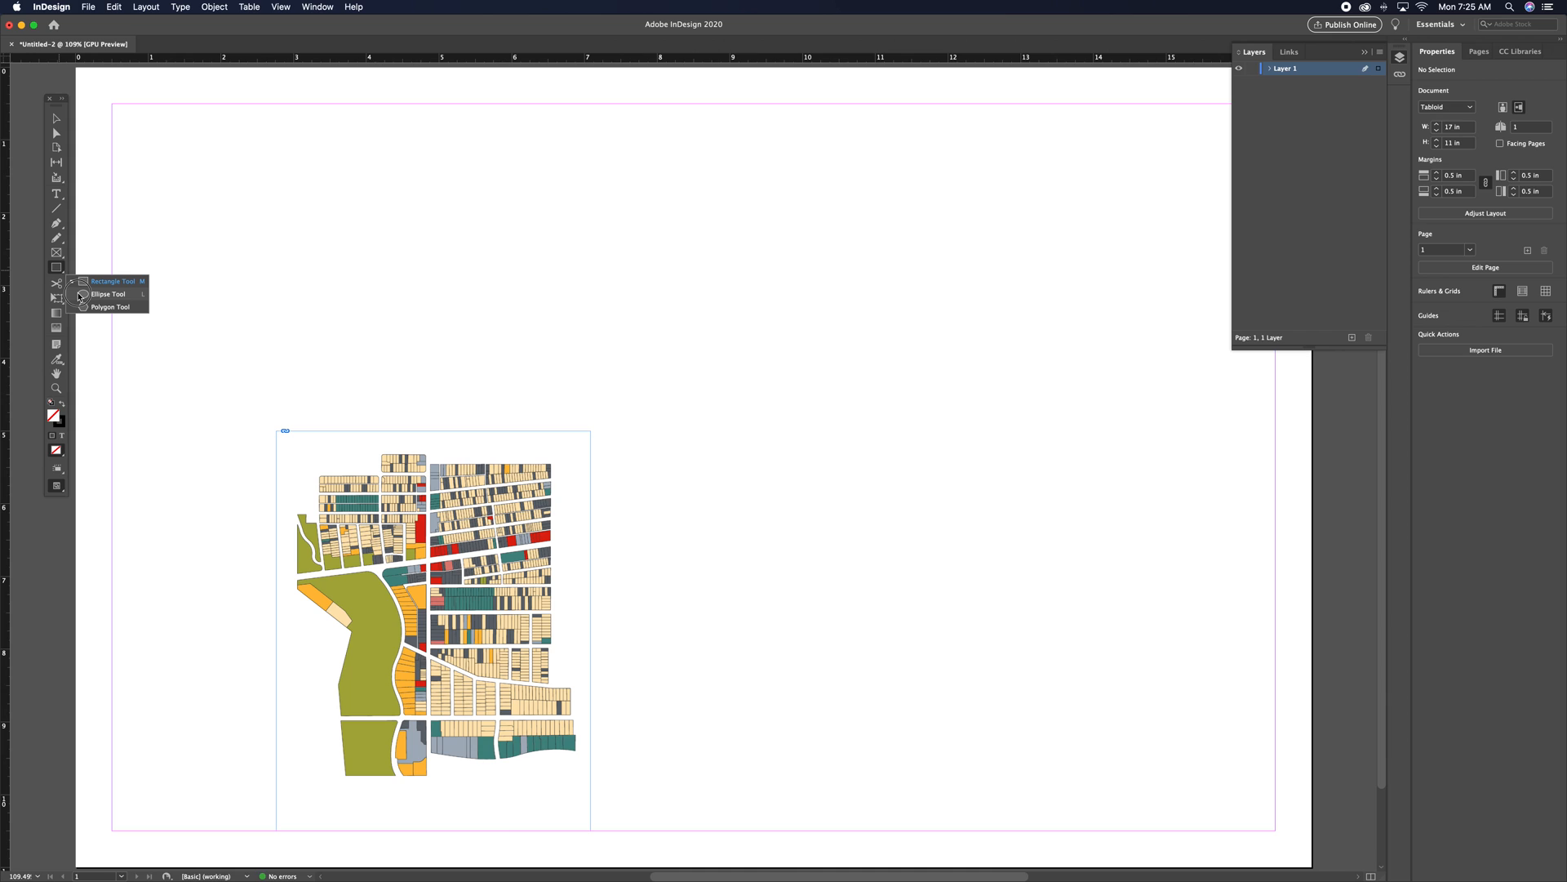
left_click_drag(79, 298, 81, 285)
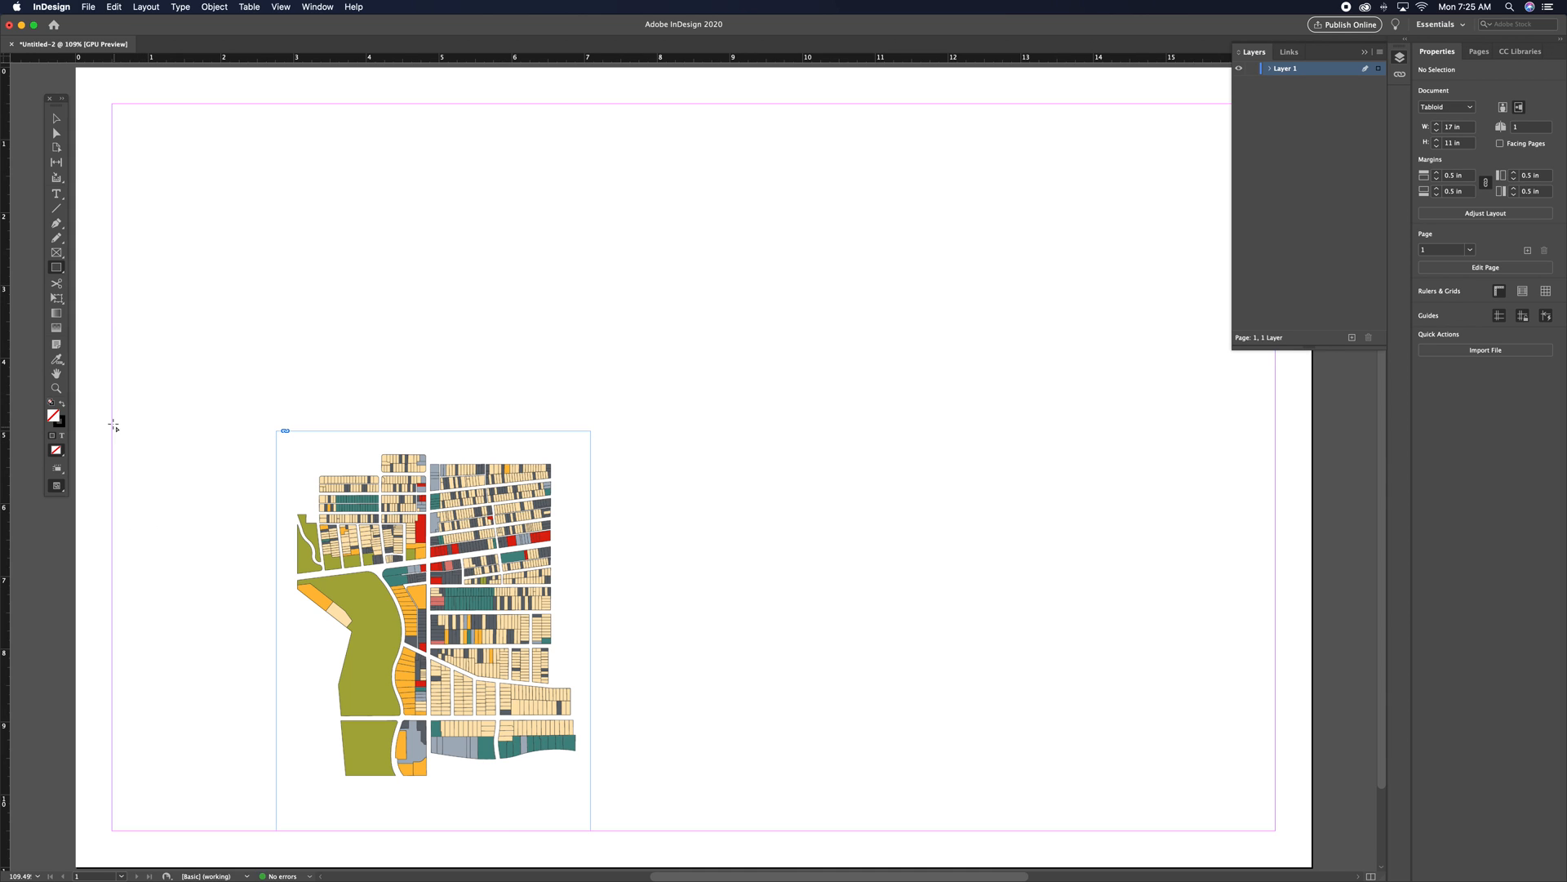
left_click_drag(120, 435, 144, 466)
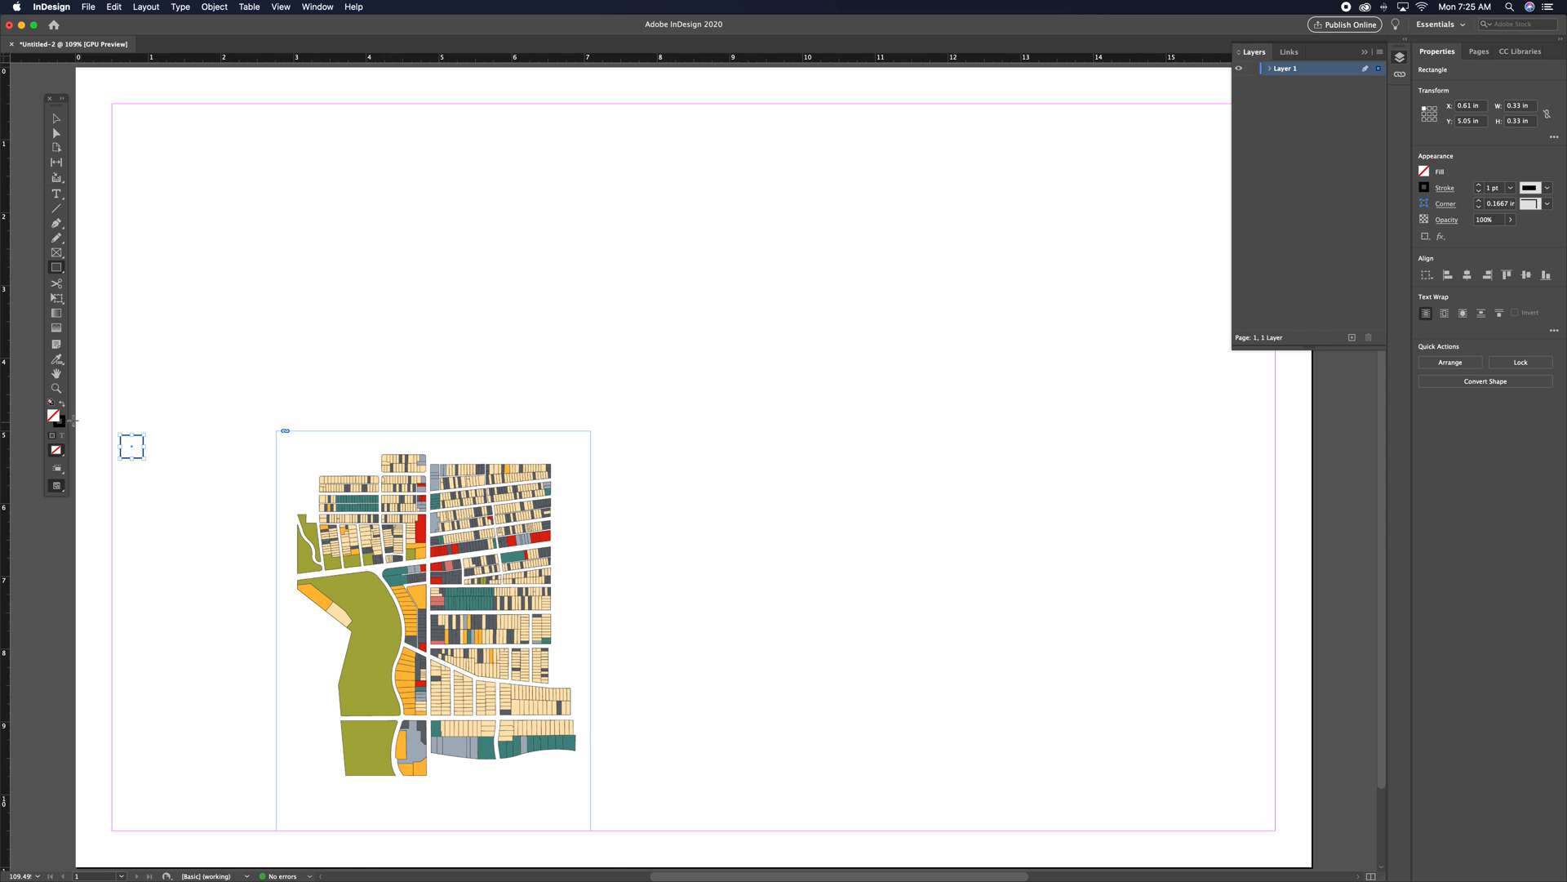
left_click(62, 403)
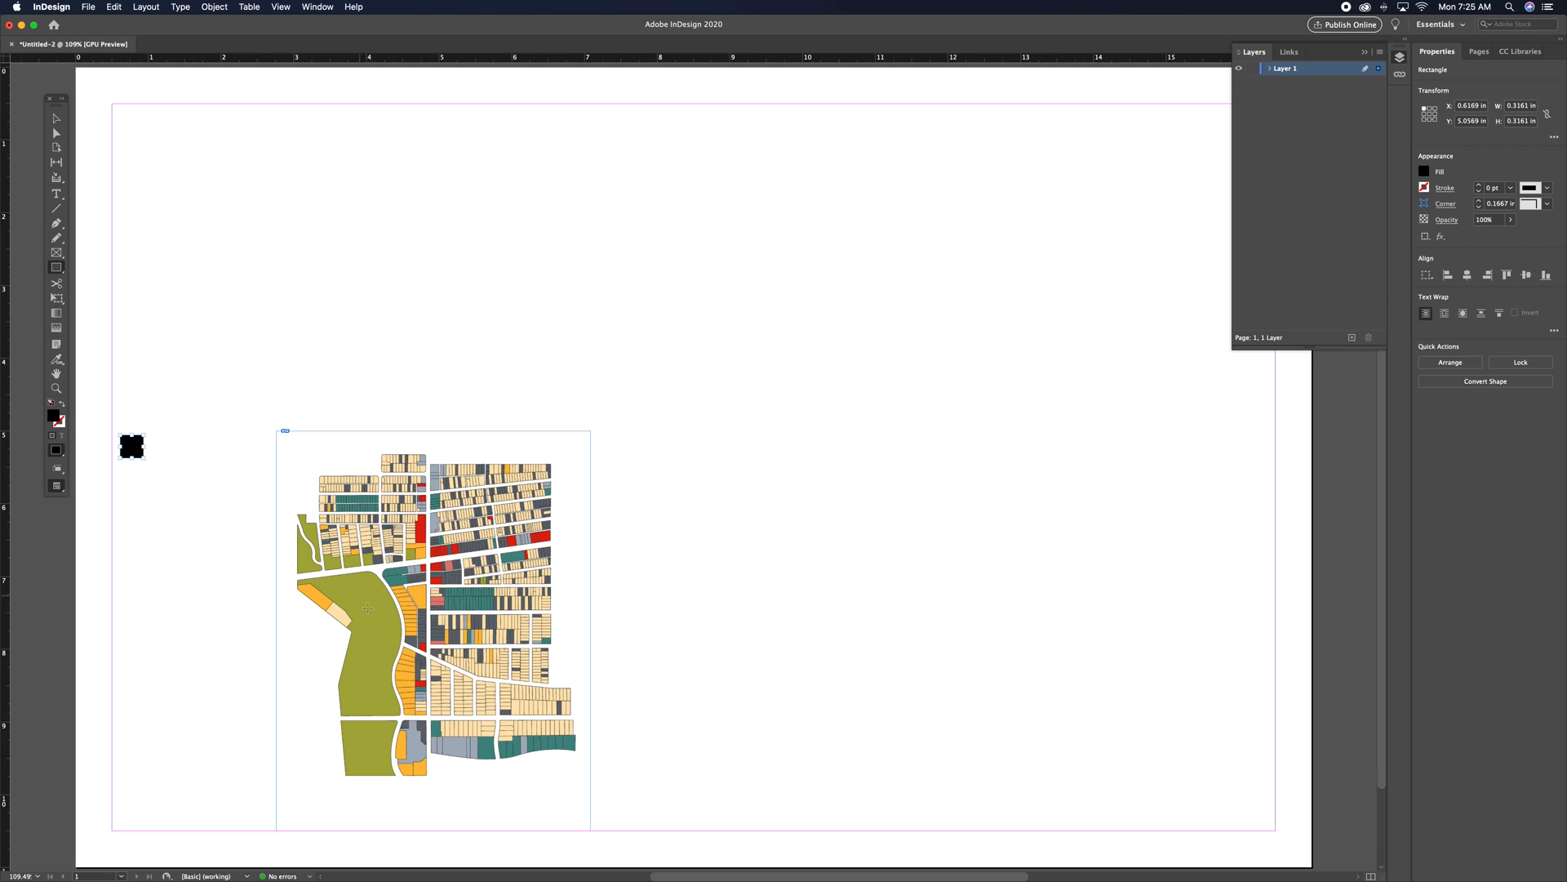
- Sample a color theme from the map image with the Color Theme tool
left_click(59, 304)
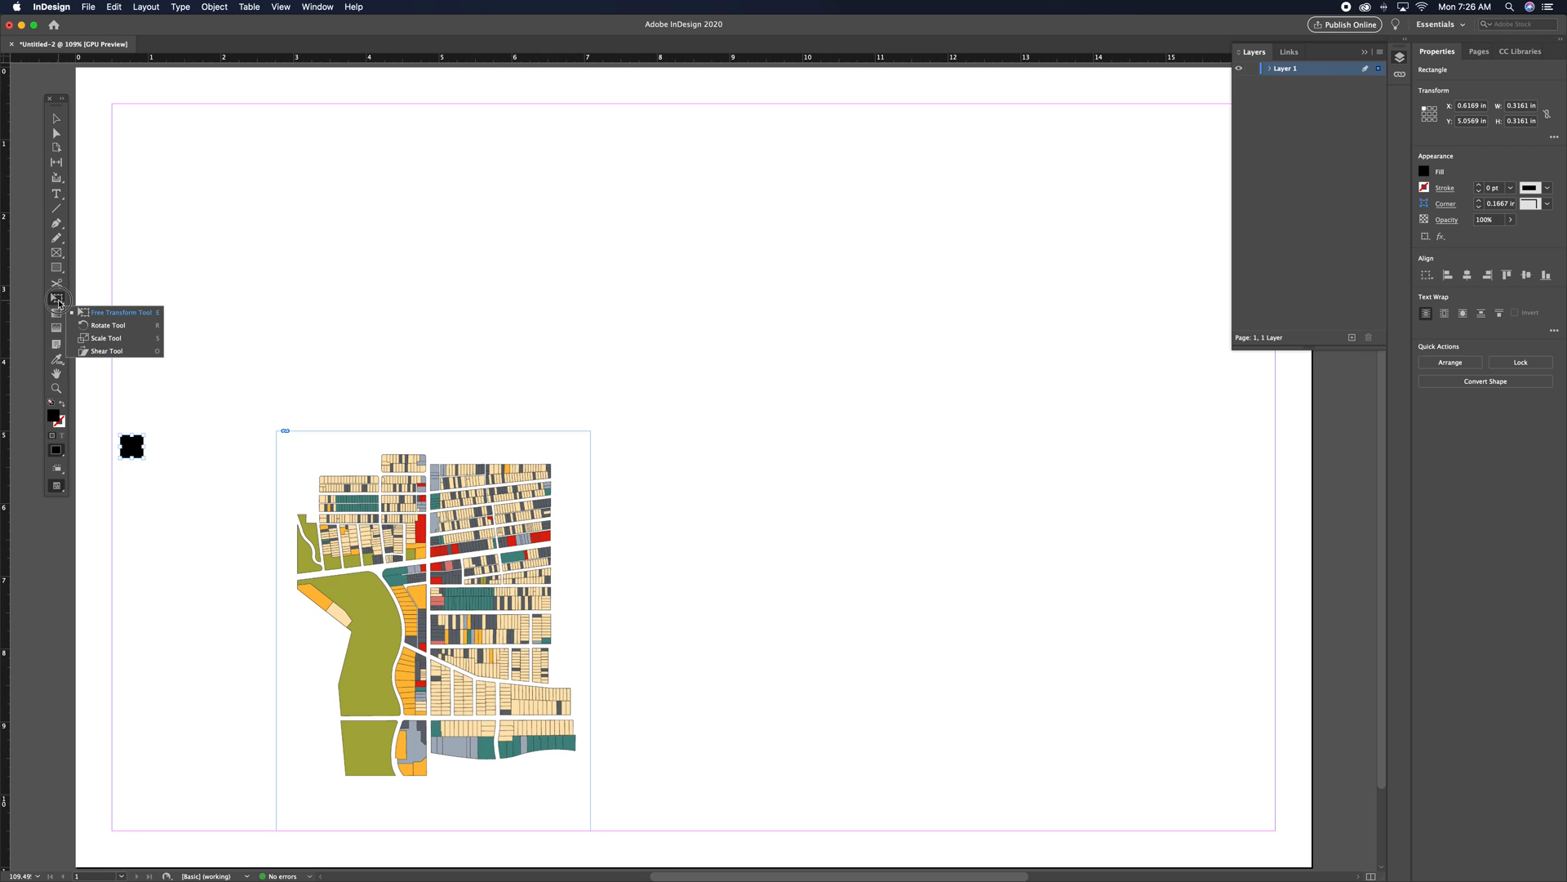
left_click(58, 287)
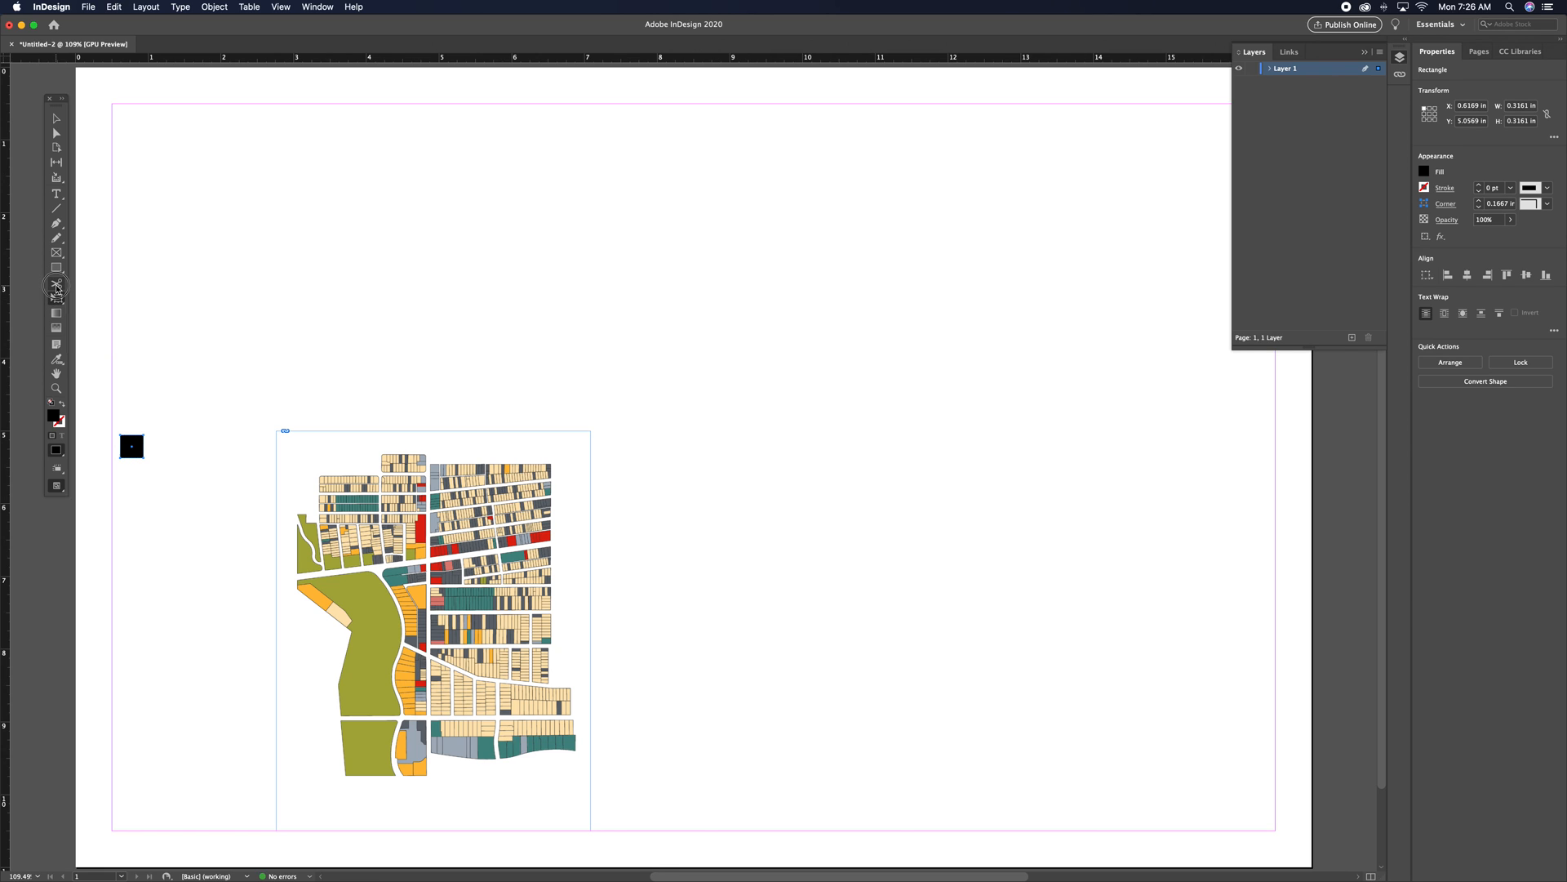
left_click(57, 361)
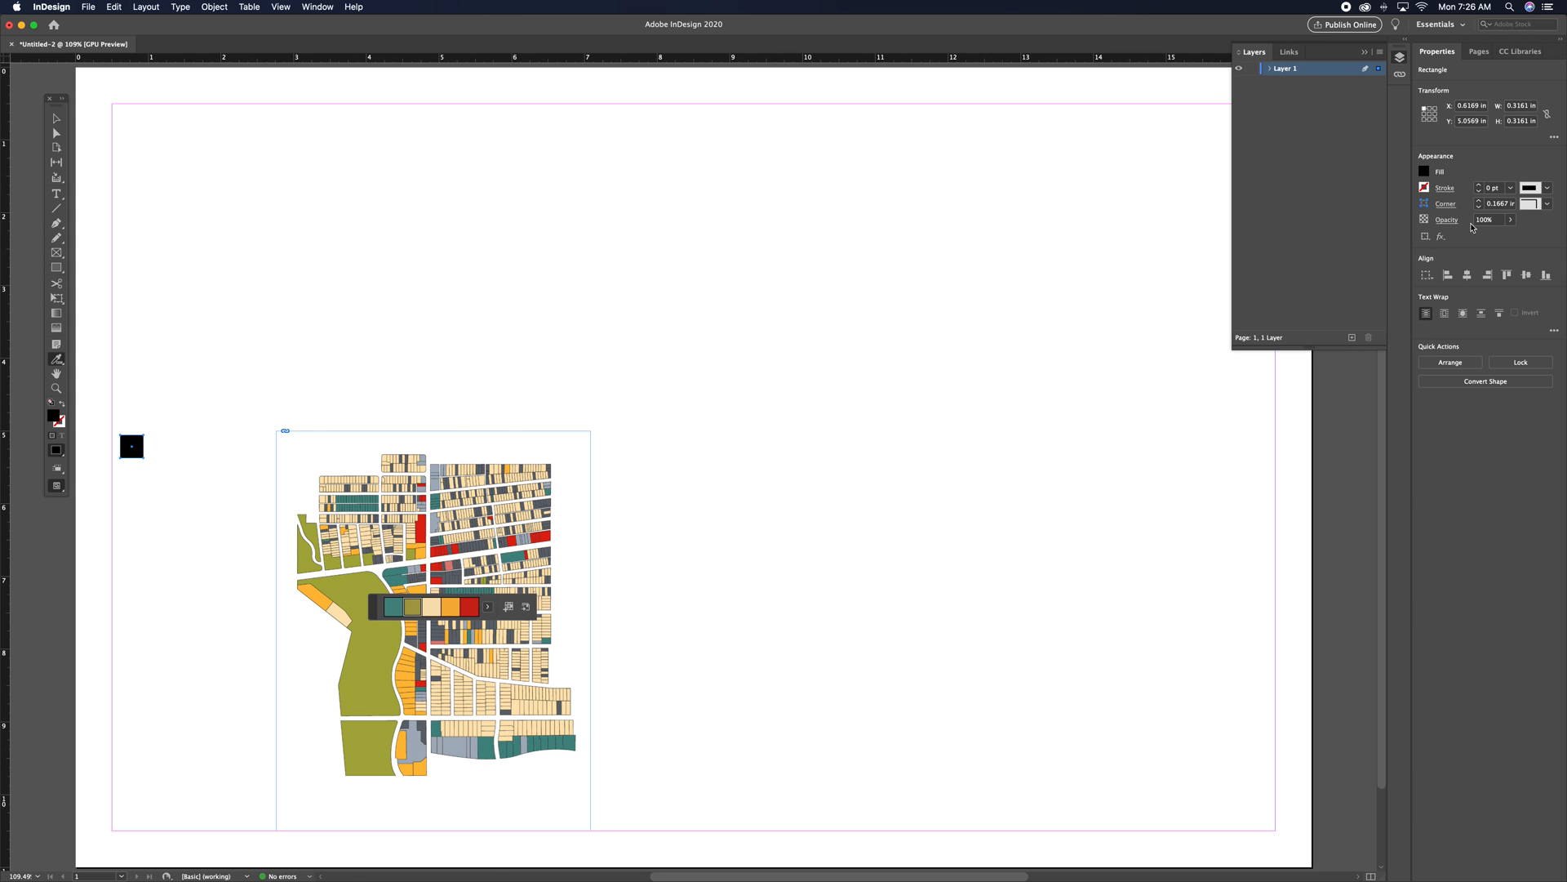
- Open the square's fill swatches with all swatches listed and enlarge the swatch list
left_click(1424, 173)
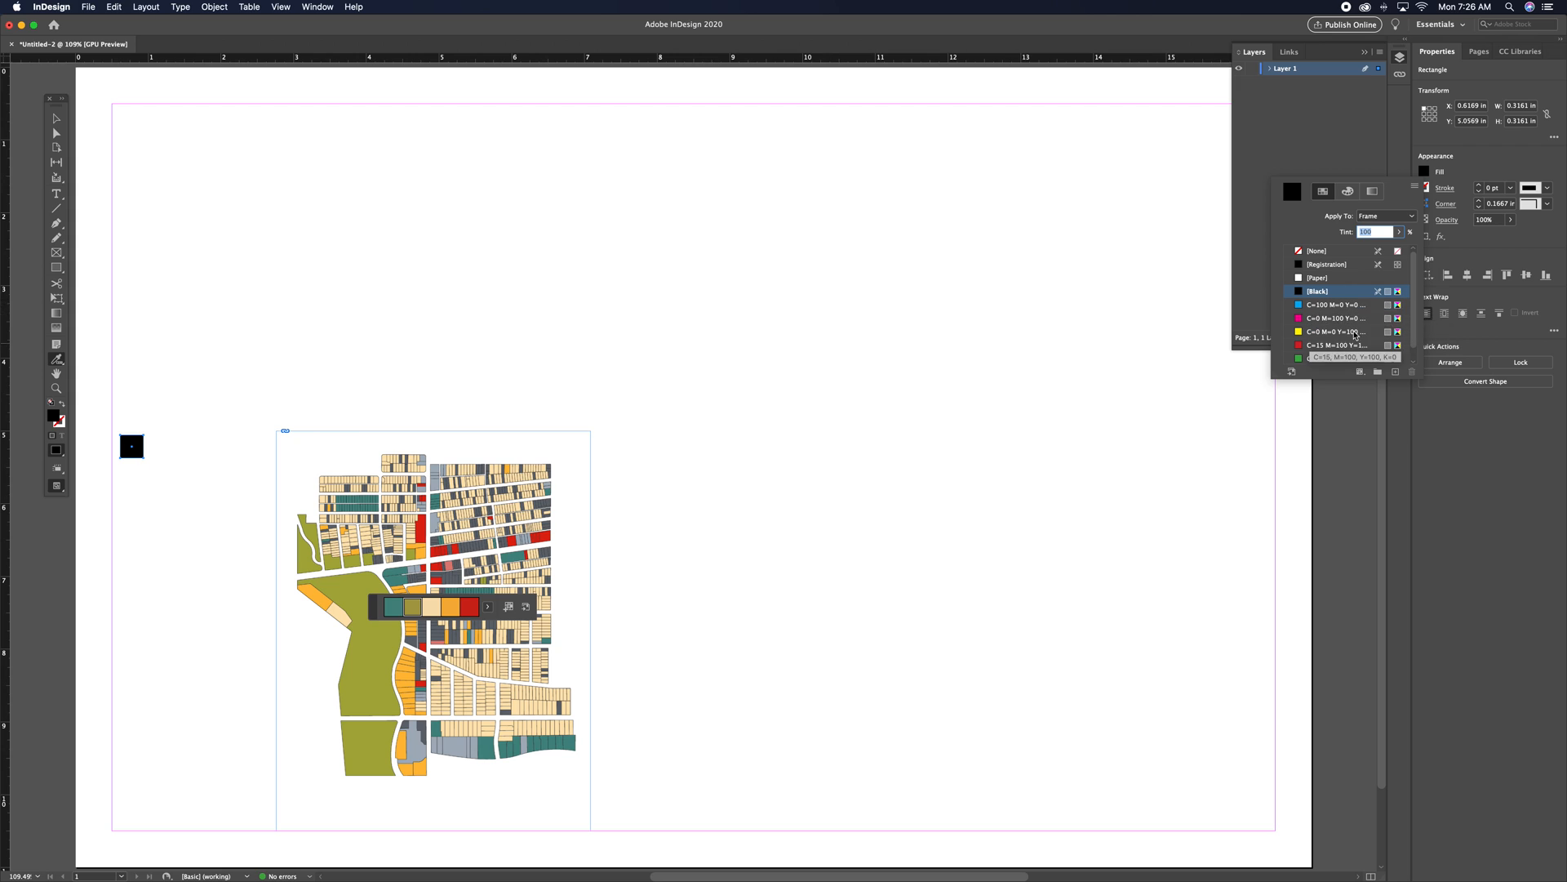
scroll(1417, 318, "down", 1)
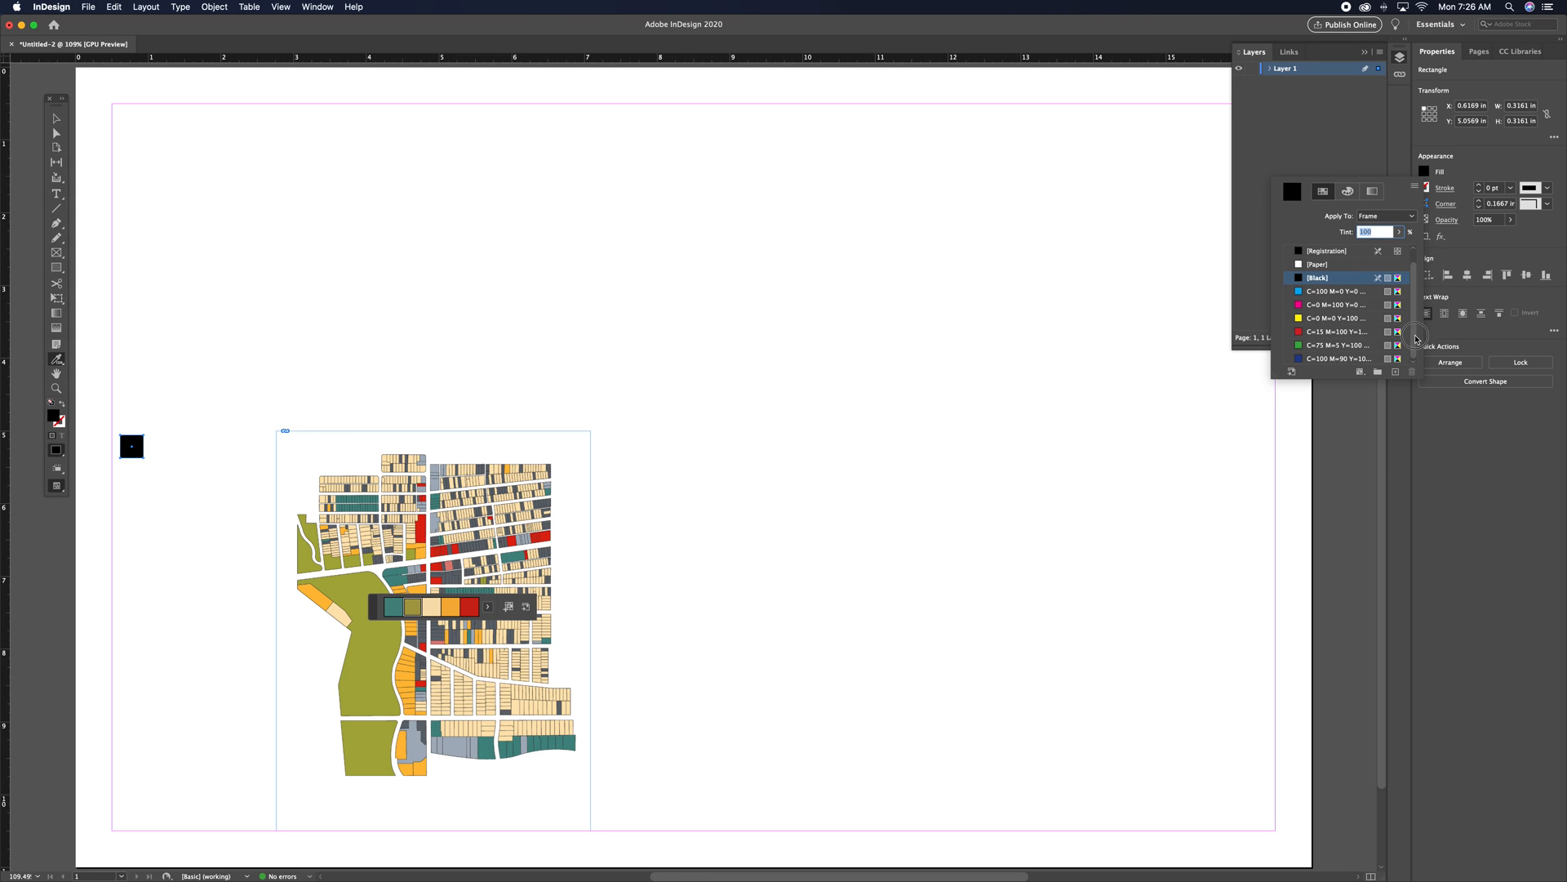
left_click(1361, 373)
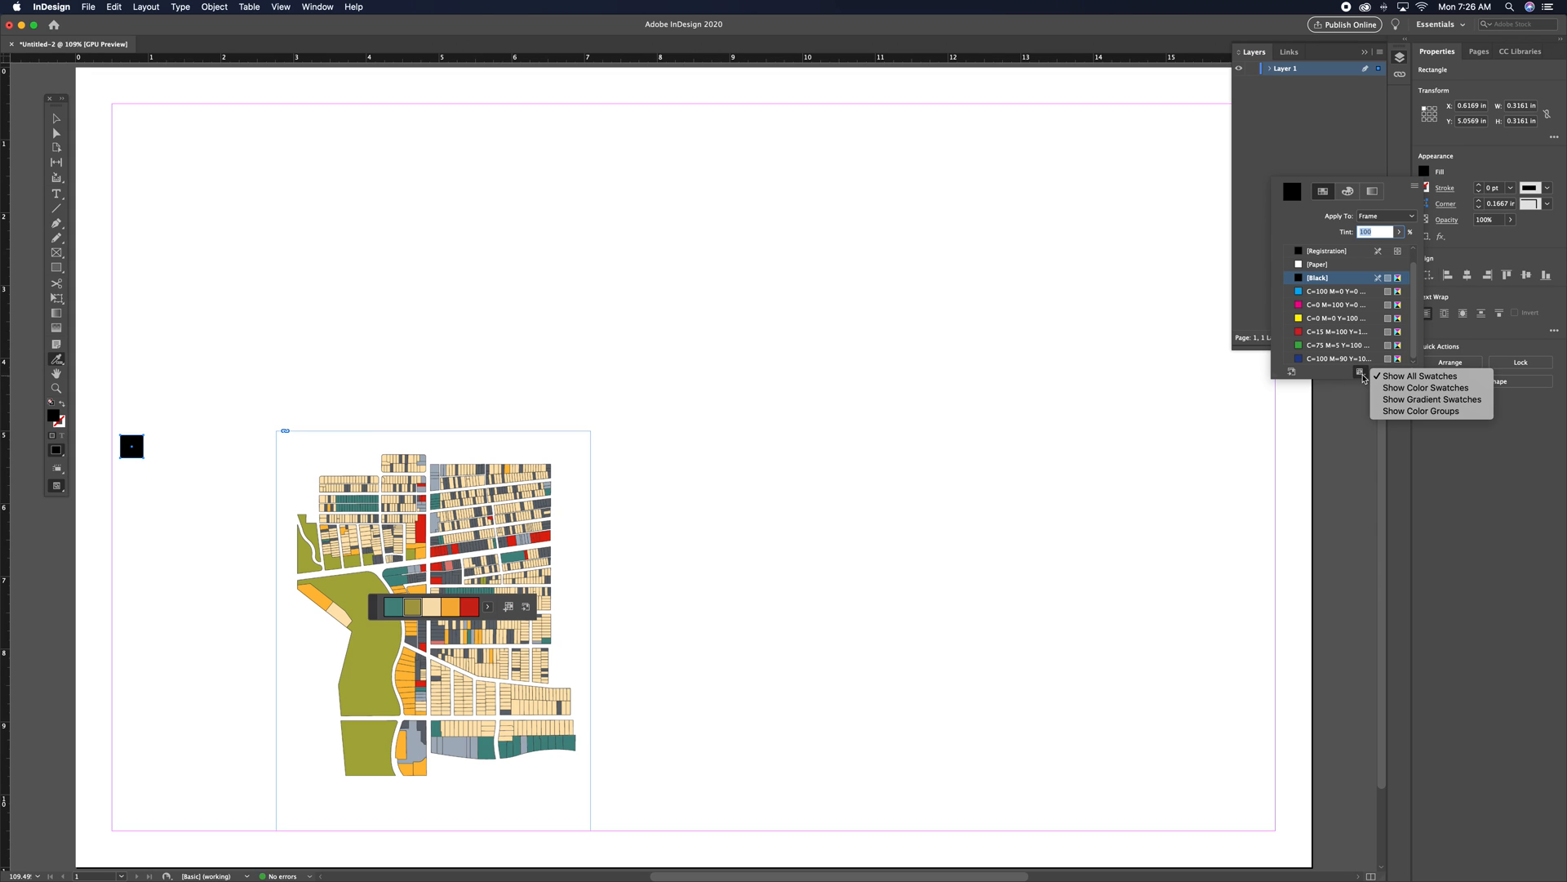
left_click(1376, 376)
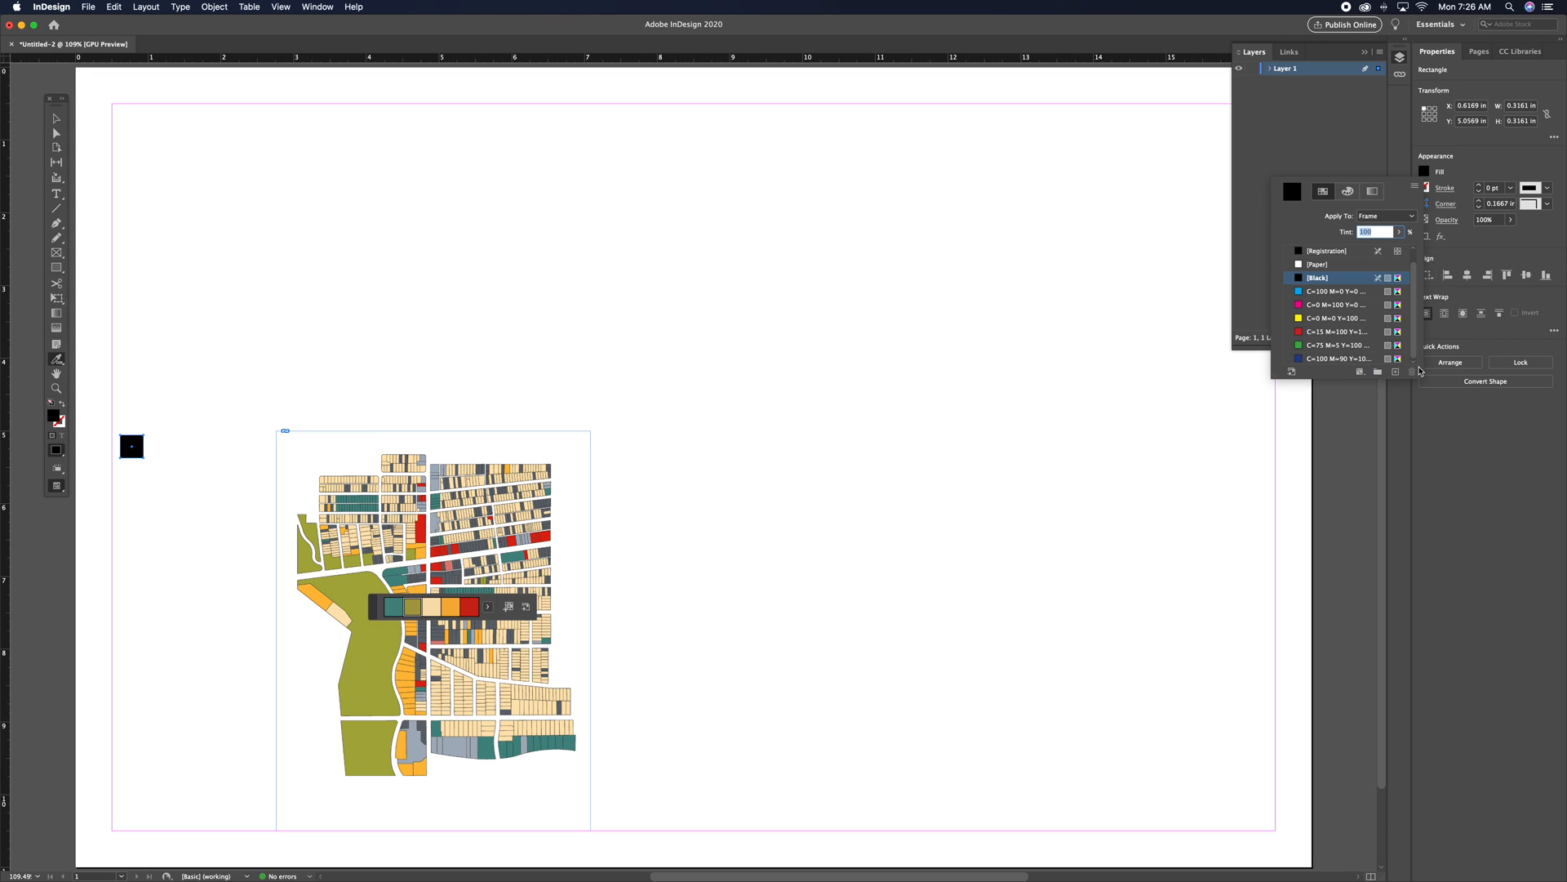
left_click_drag(1348, 374, 1349, 497)
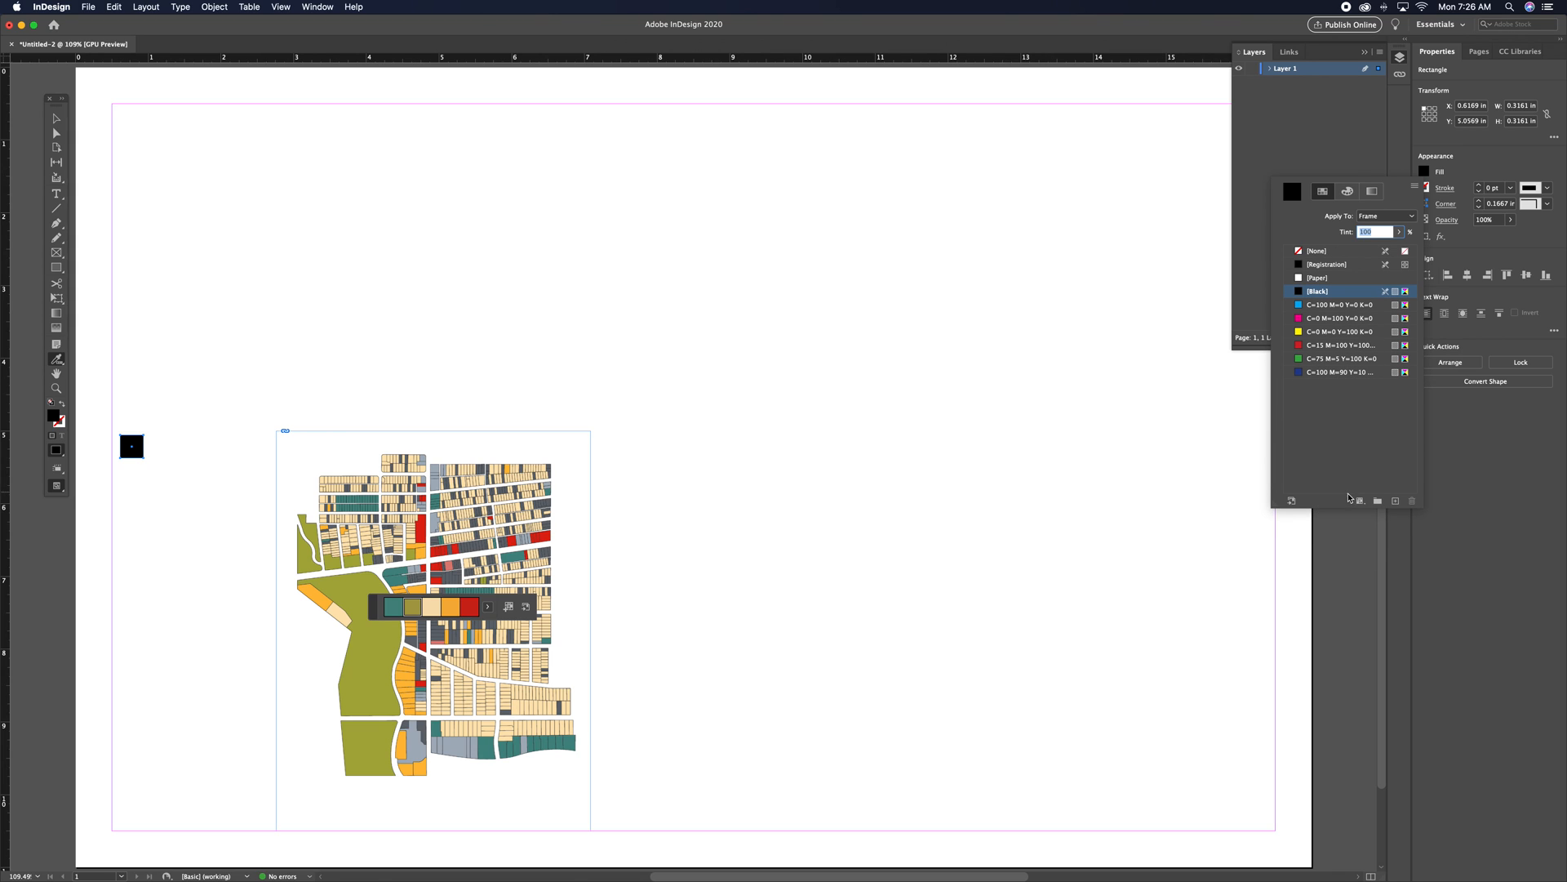
- Limit the square's fill swatch list to color swatches only, and restore it to show all swatches
left_click(1359, 501)
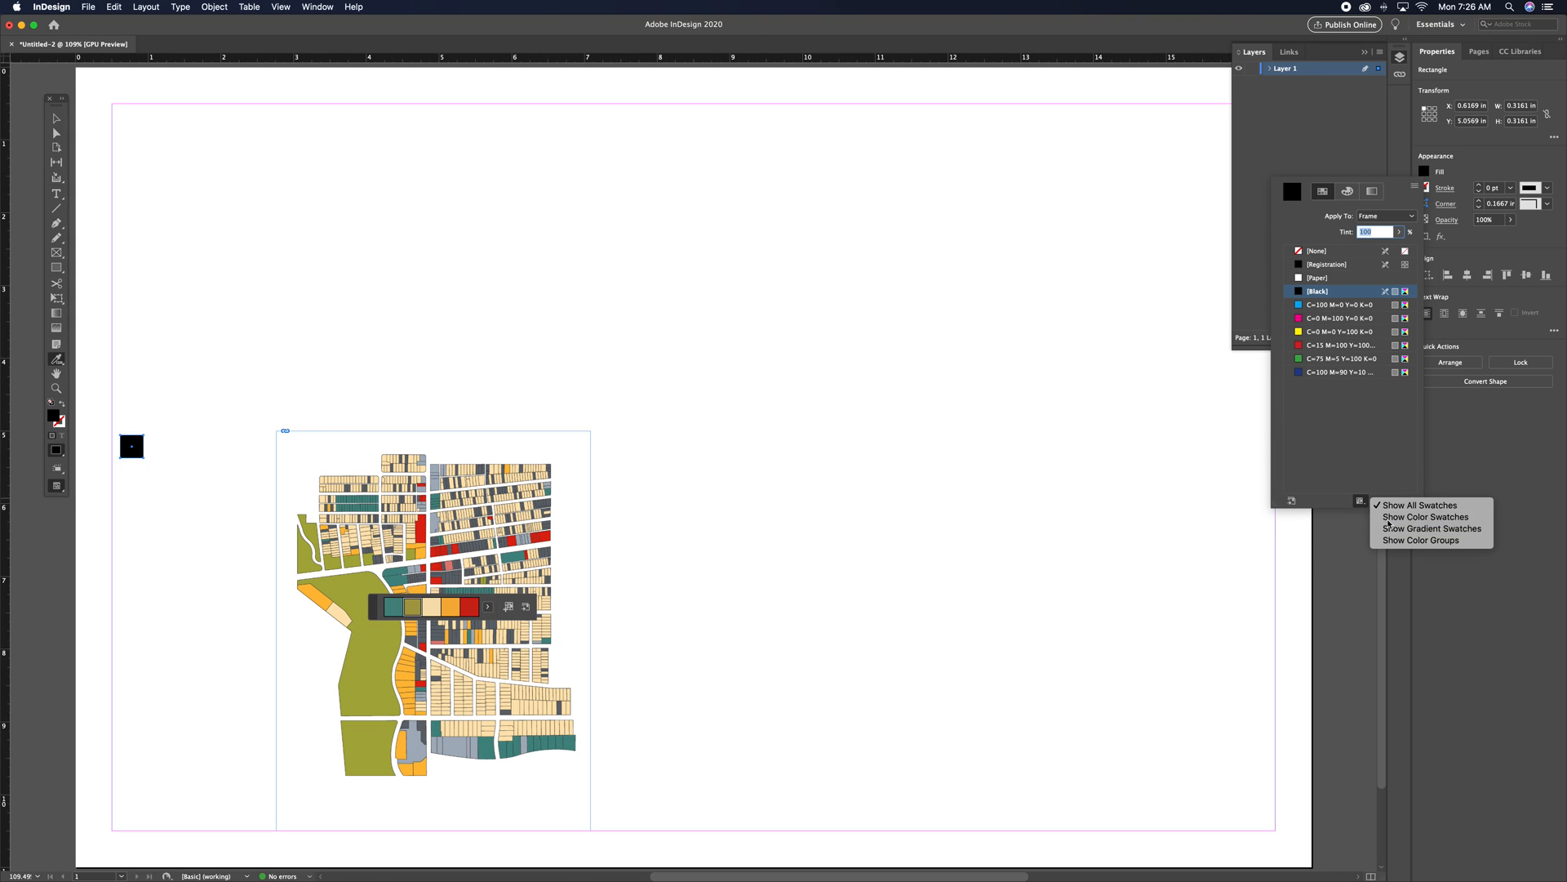
left_click(1388, 522)
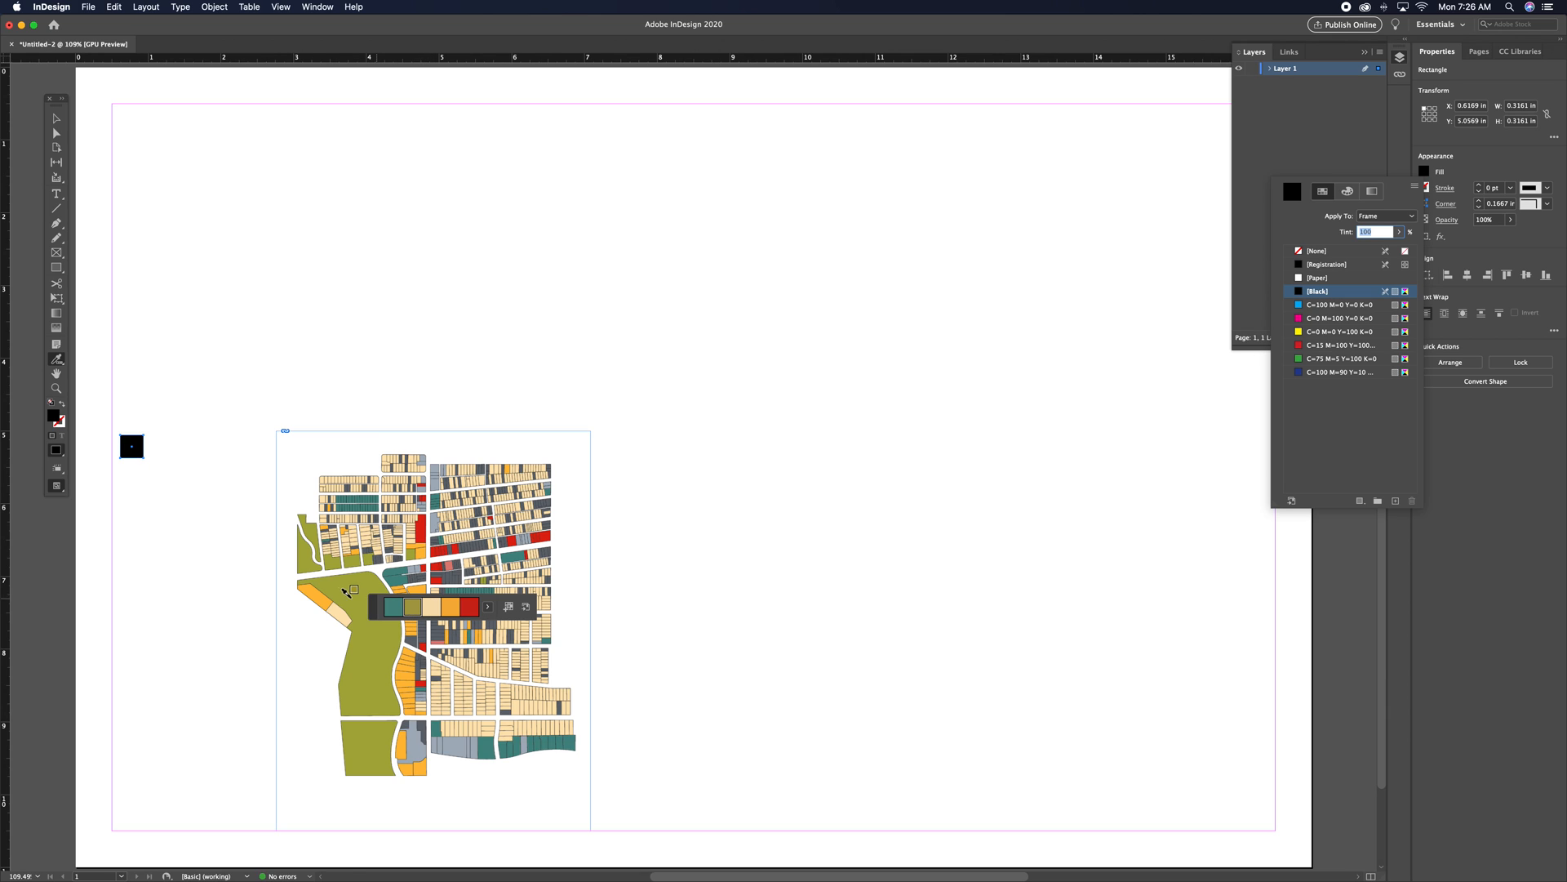
left_click(507, 609)
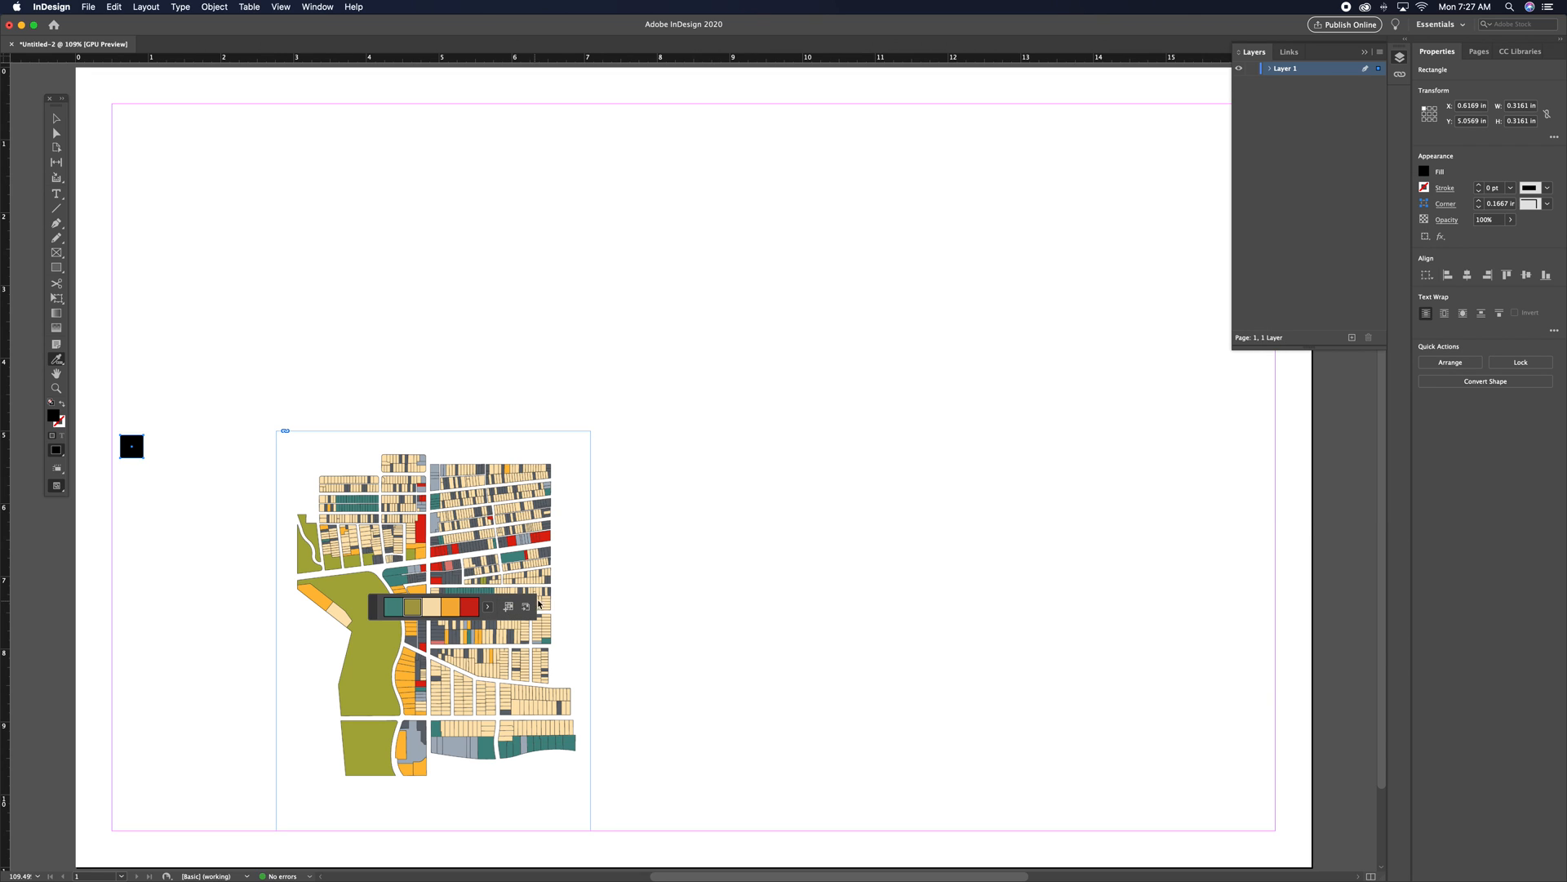
left_click(1425, 173)
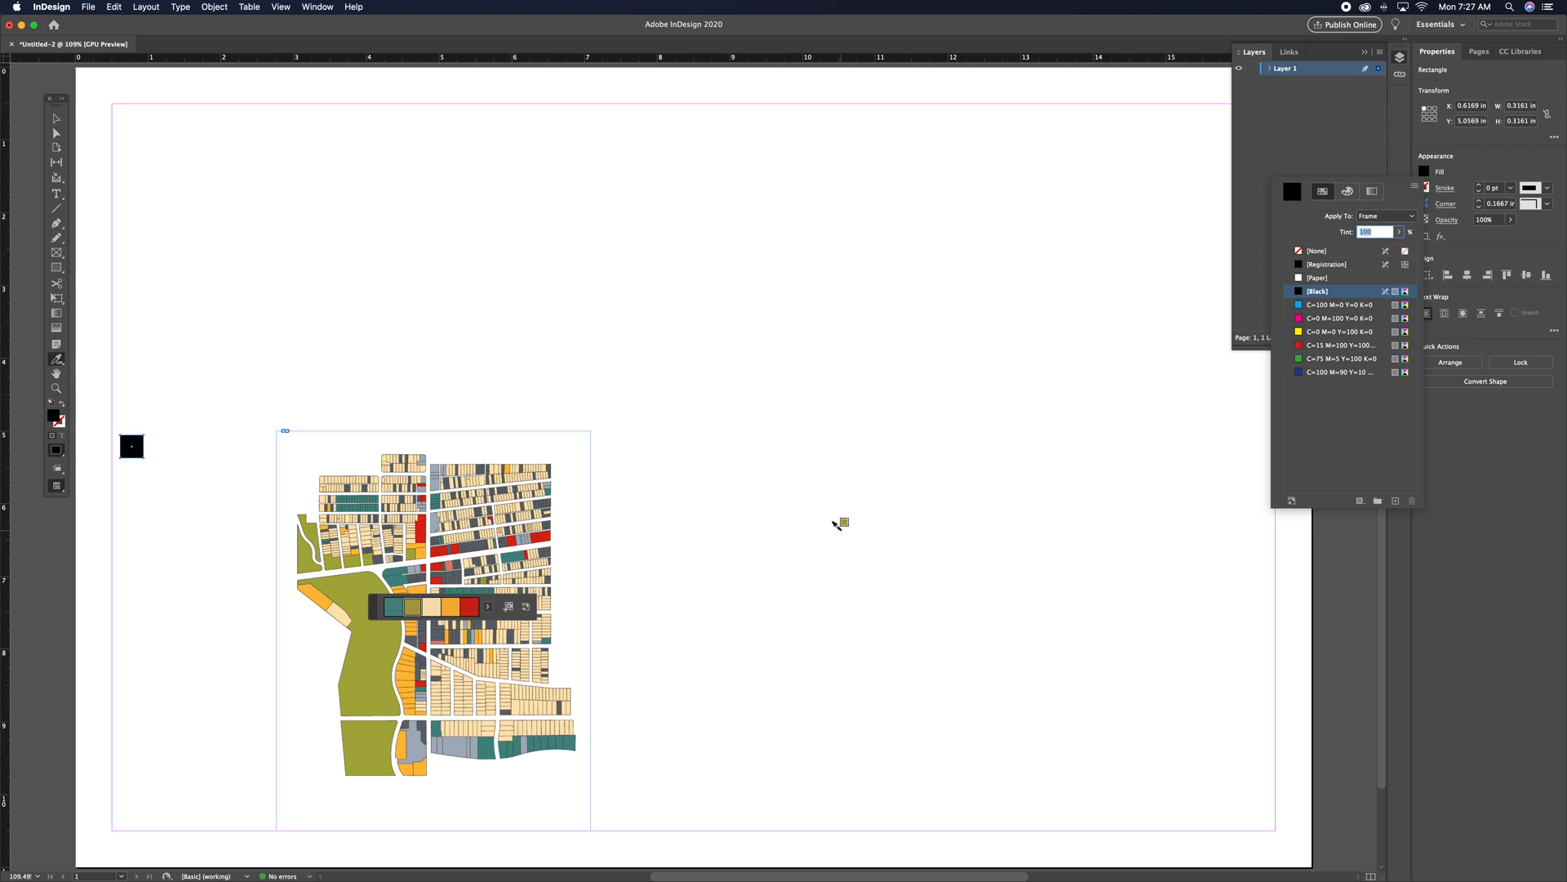
left_click(1360, 500)
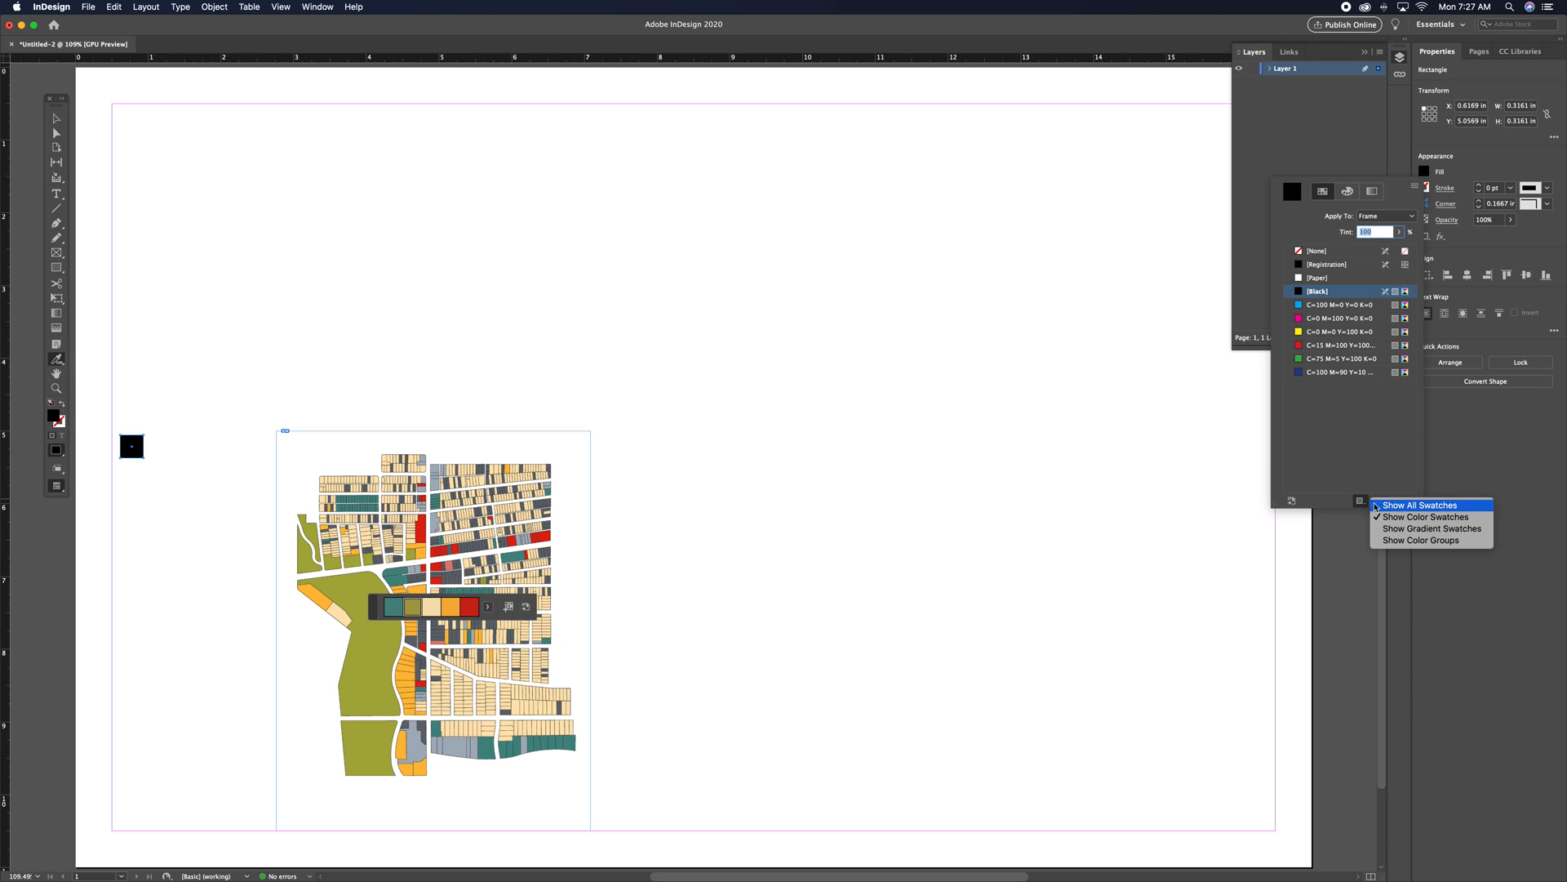
left_click(1388, 506)
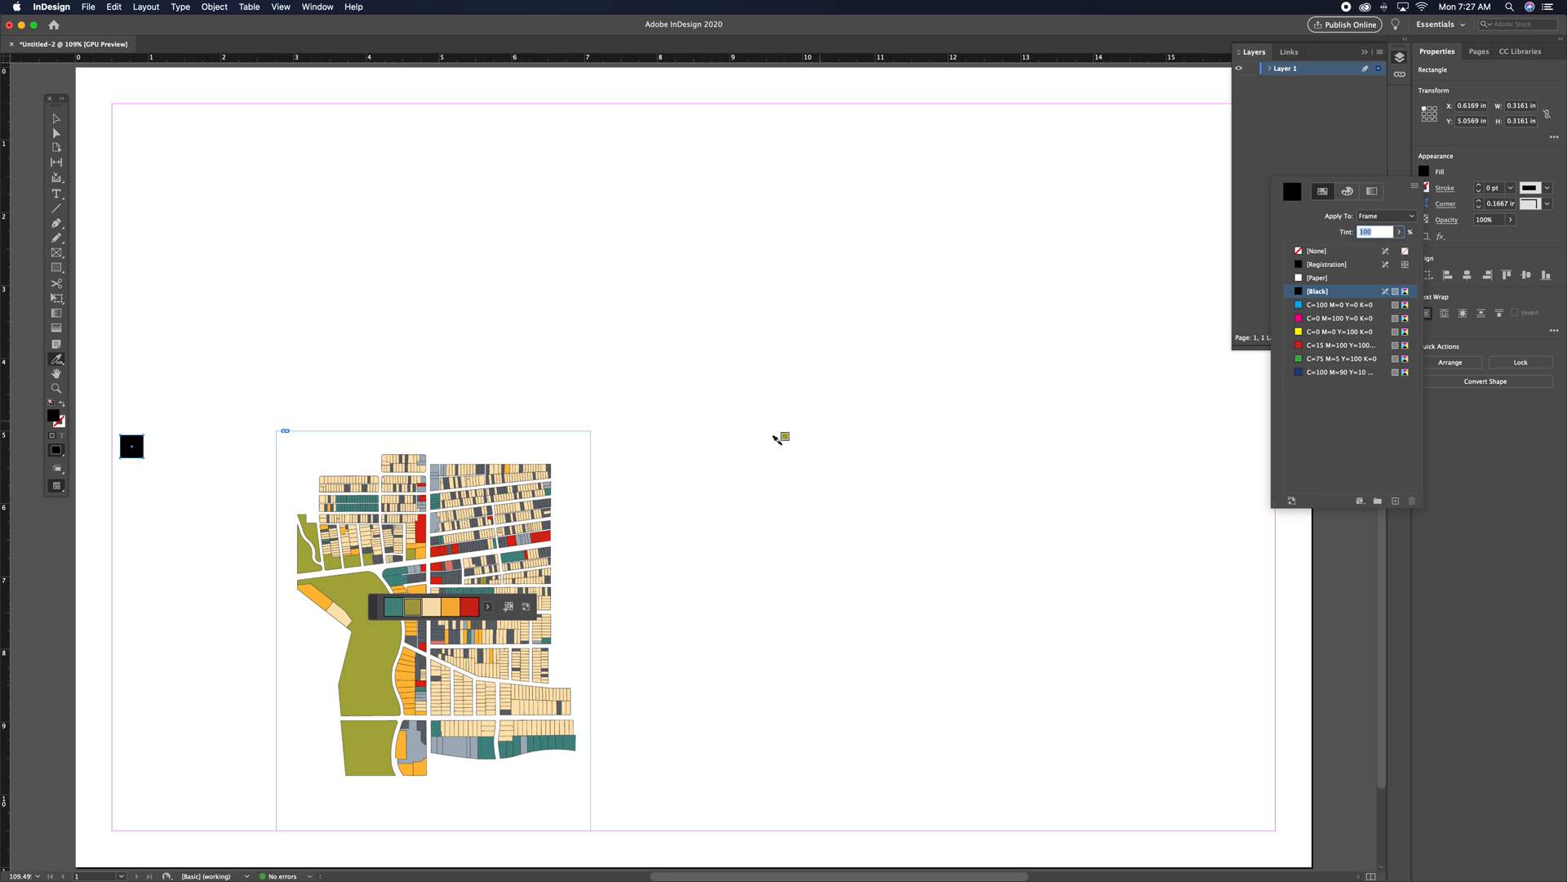
- Add the sampled Colorful_Theme to the swatches and fill the square with its olive green C=37 M=30 swatch
left_click(417, 608)
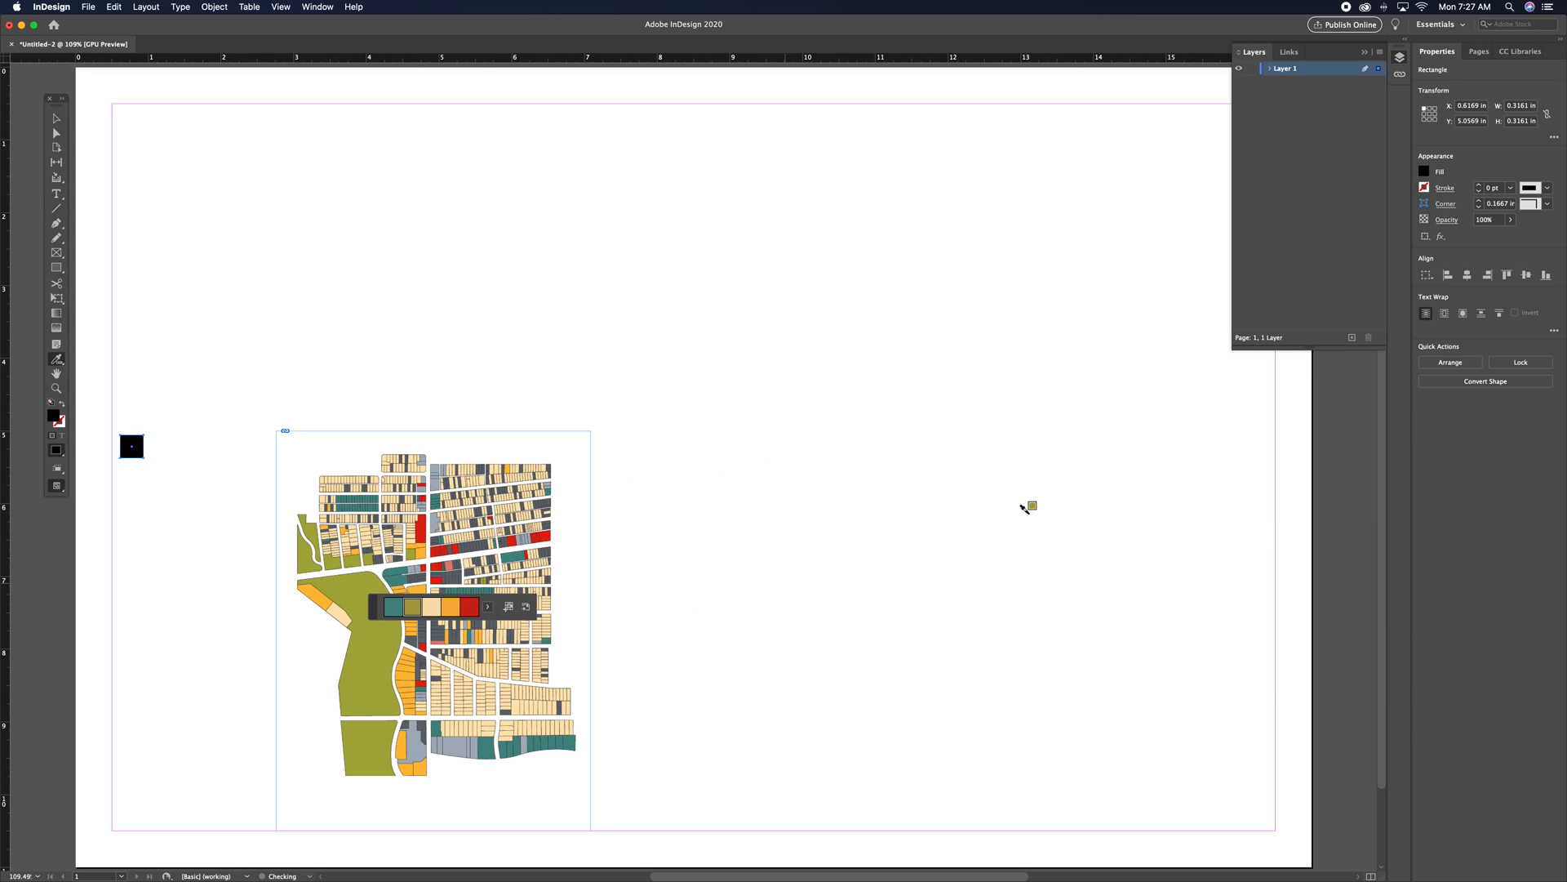
left_click(1426, 171)
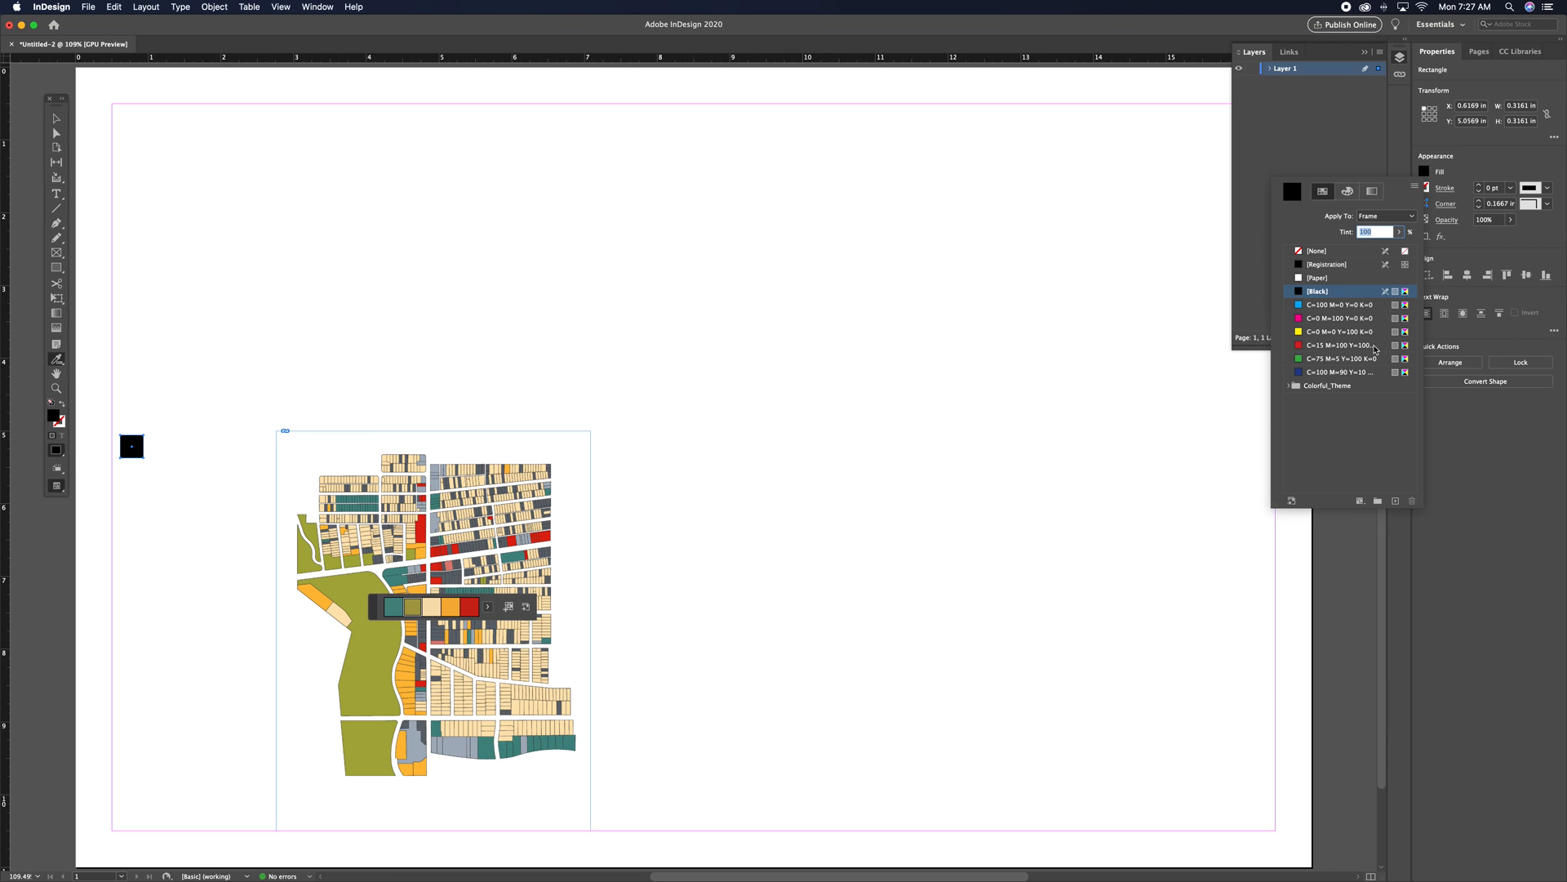
left_click(1371, 190)
left_click(1322, 191)
left_click(1288, 386)
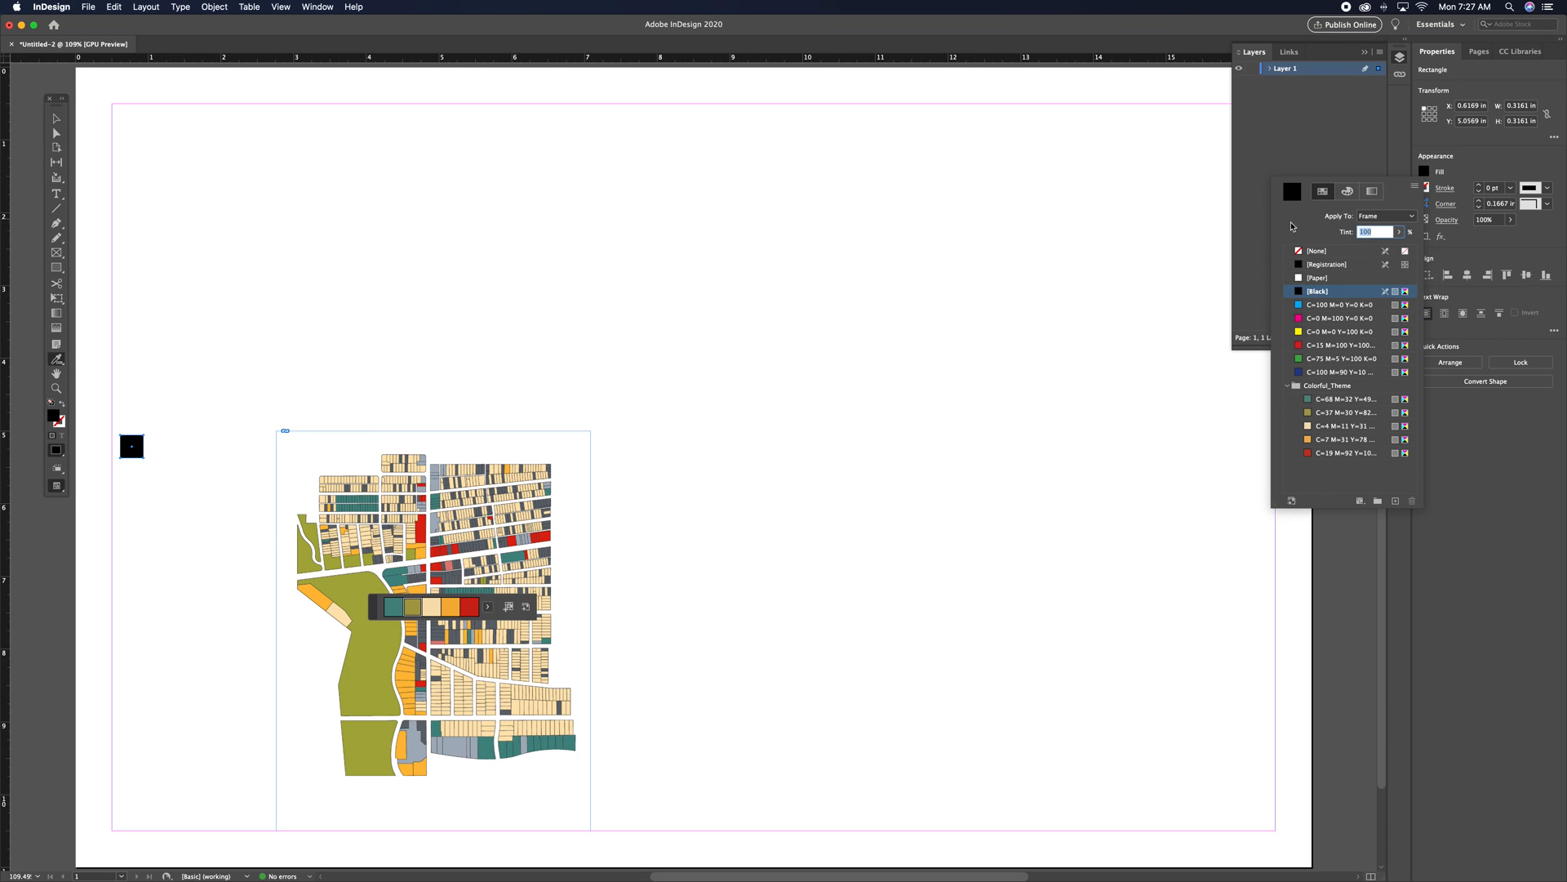
left_click(1315, 412)
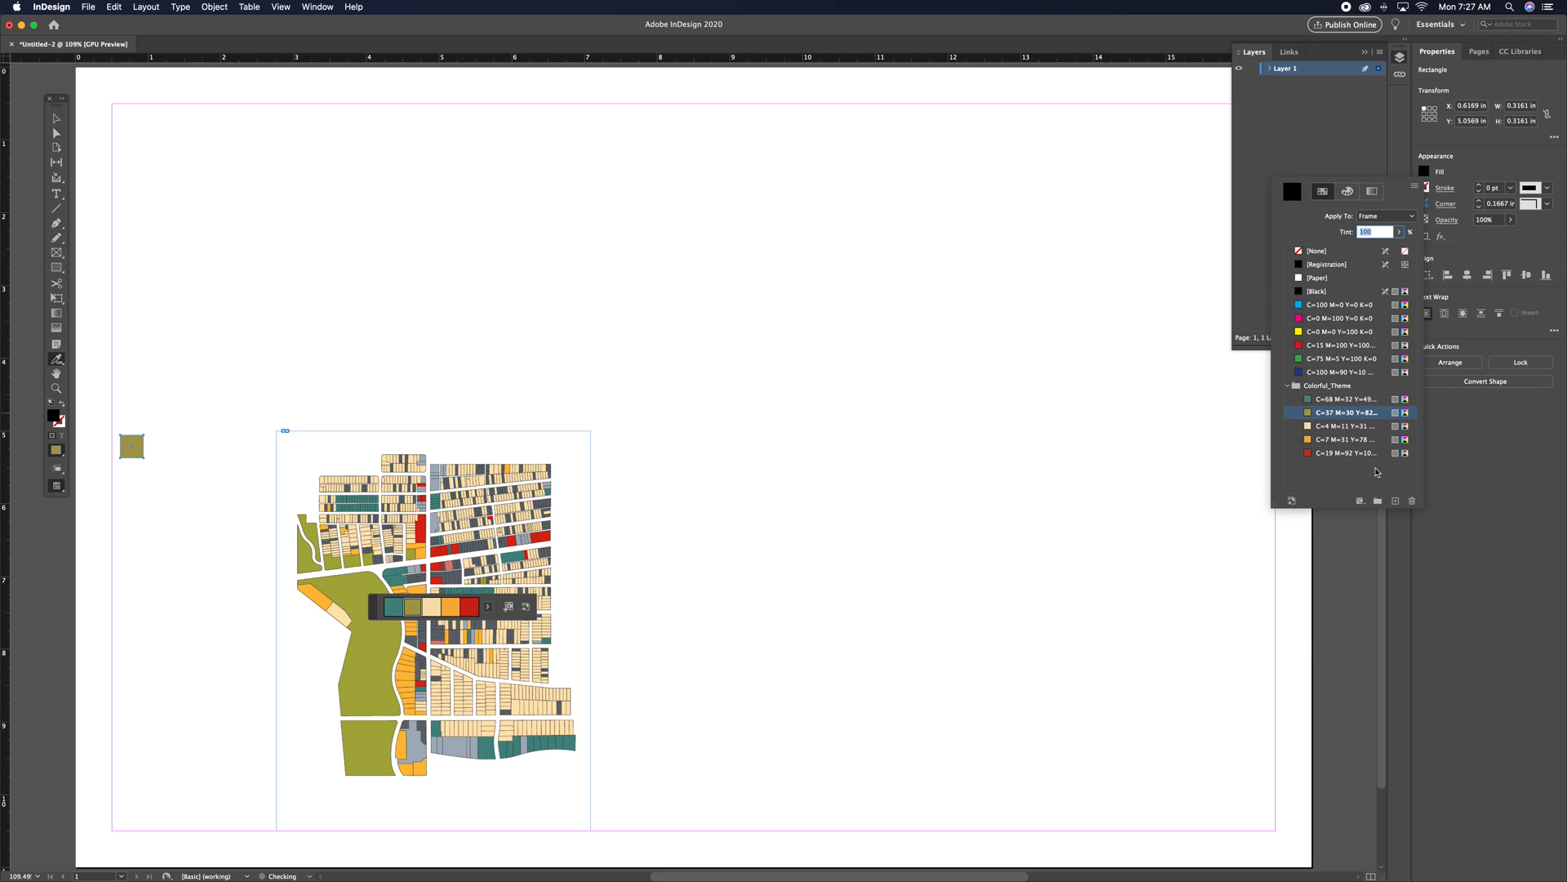
left_click(56, 121)
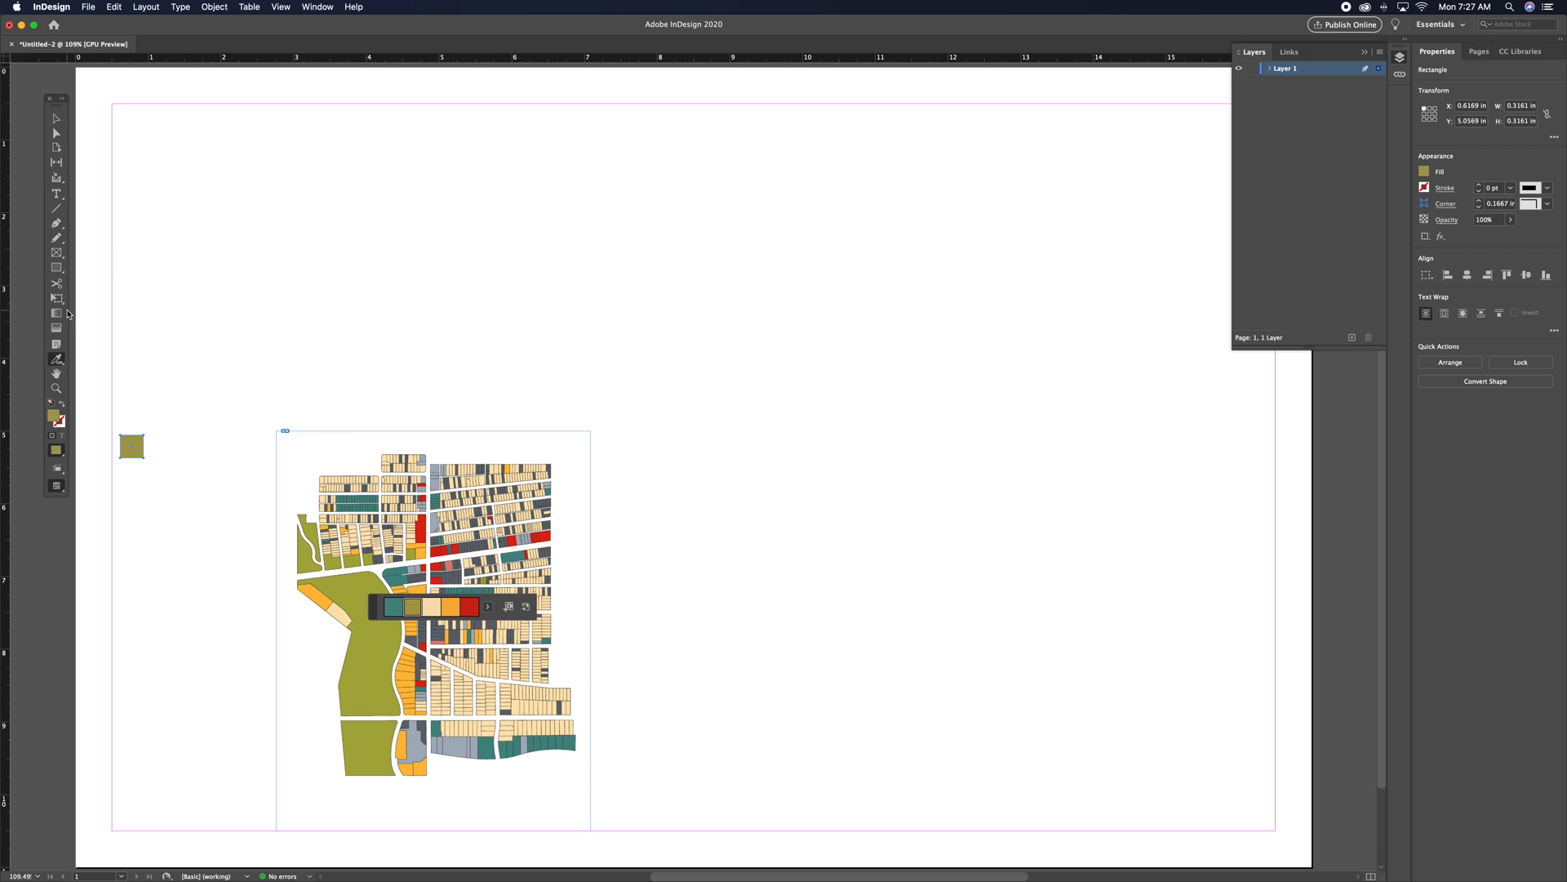
- Add a small text frame beside the olive square with the label "Greenspace"
left_click(57, 122)
left_click(56, 194)
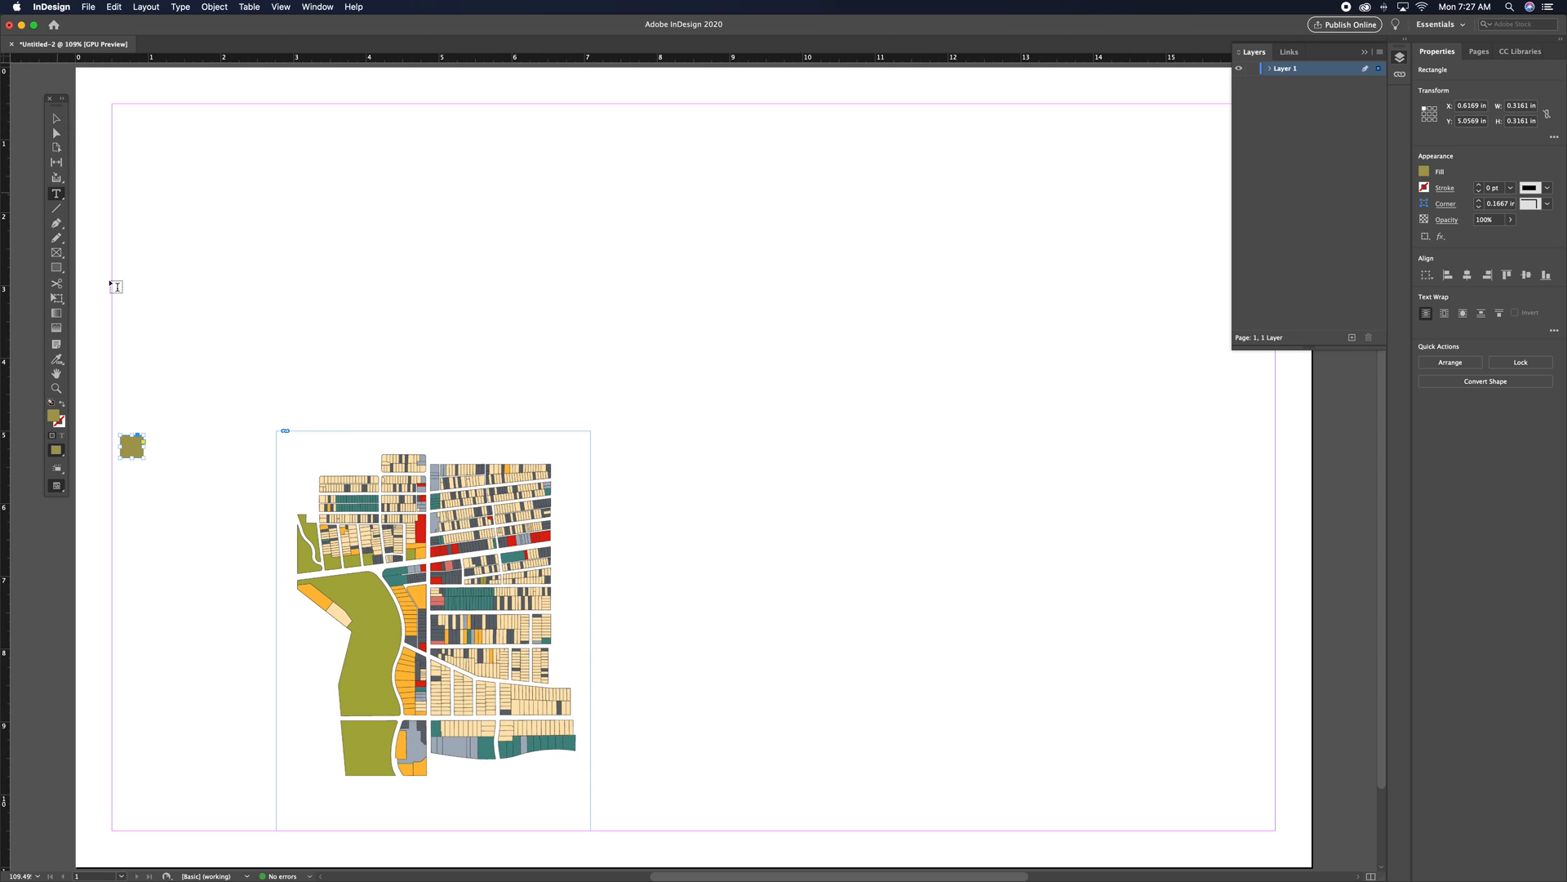
left_click_drag(157, 434, 241, 451)
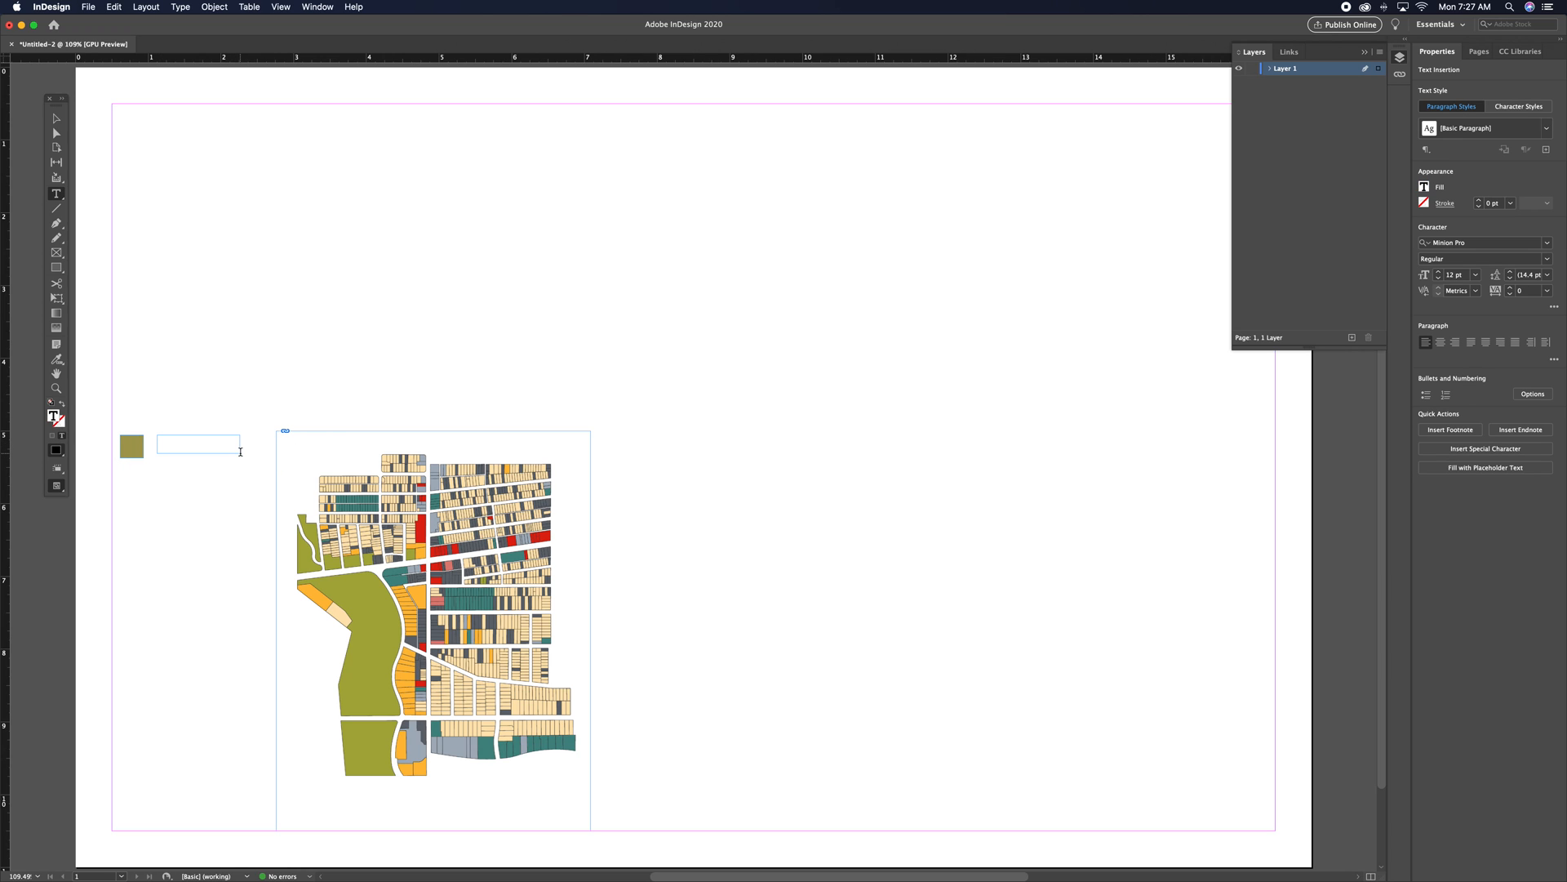
type("Green")
type("space")
- Format the "Greenspace" label in Acumin Variable Concept at 10 pt
left_click_drag(216, 441, 126, 441)
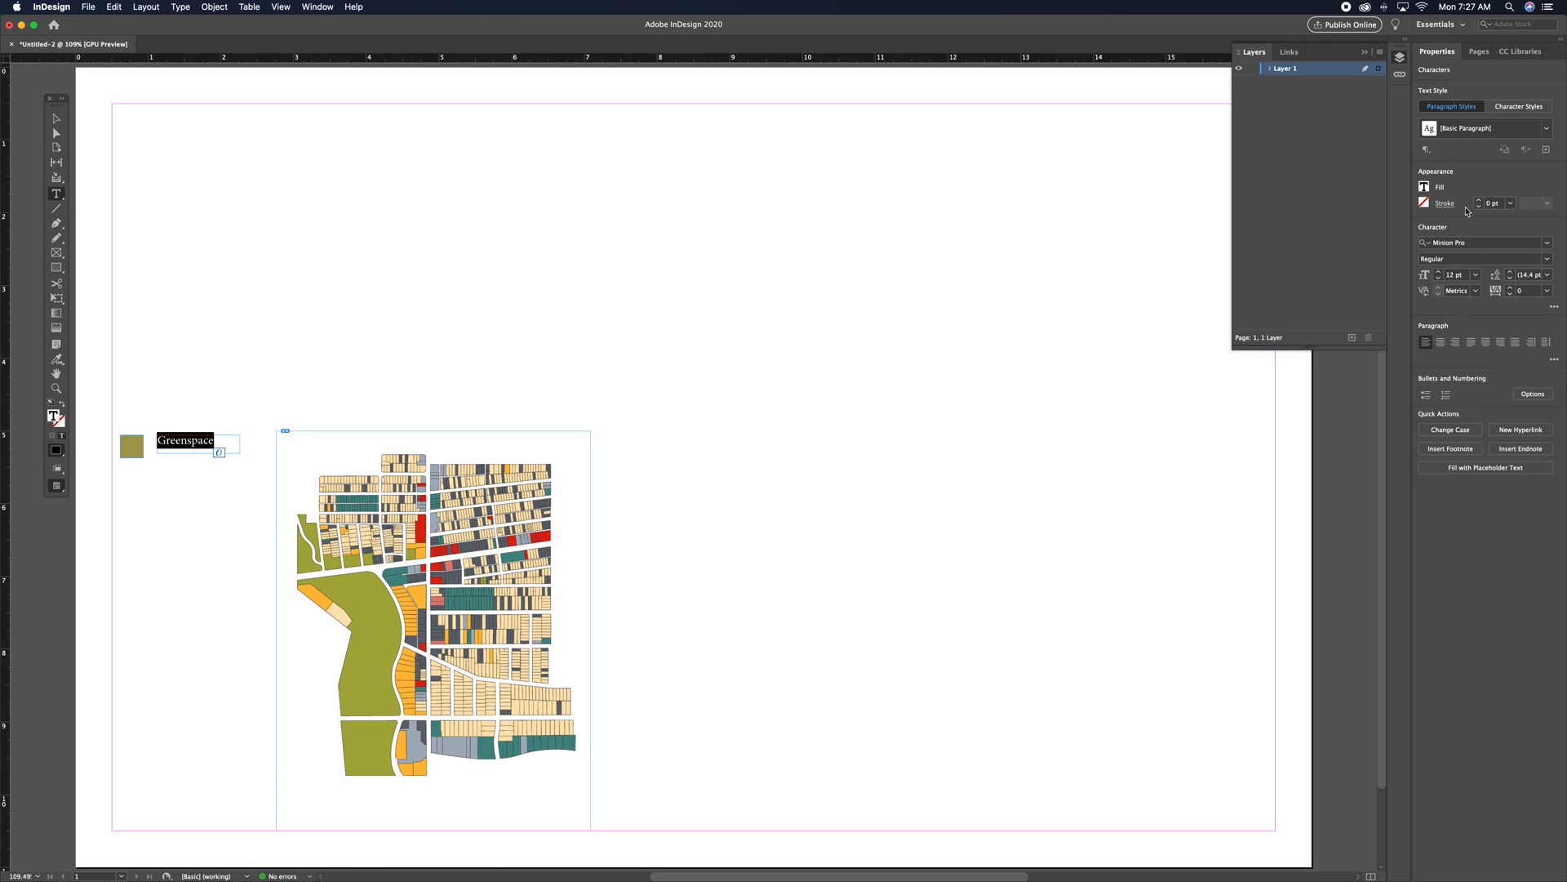
left_click(1547, 252)
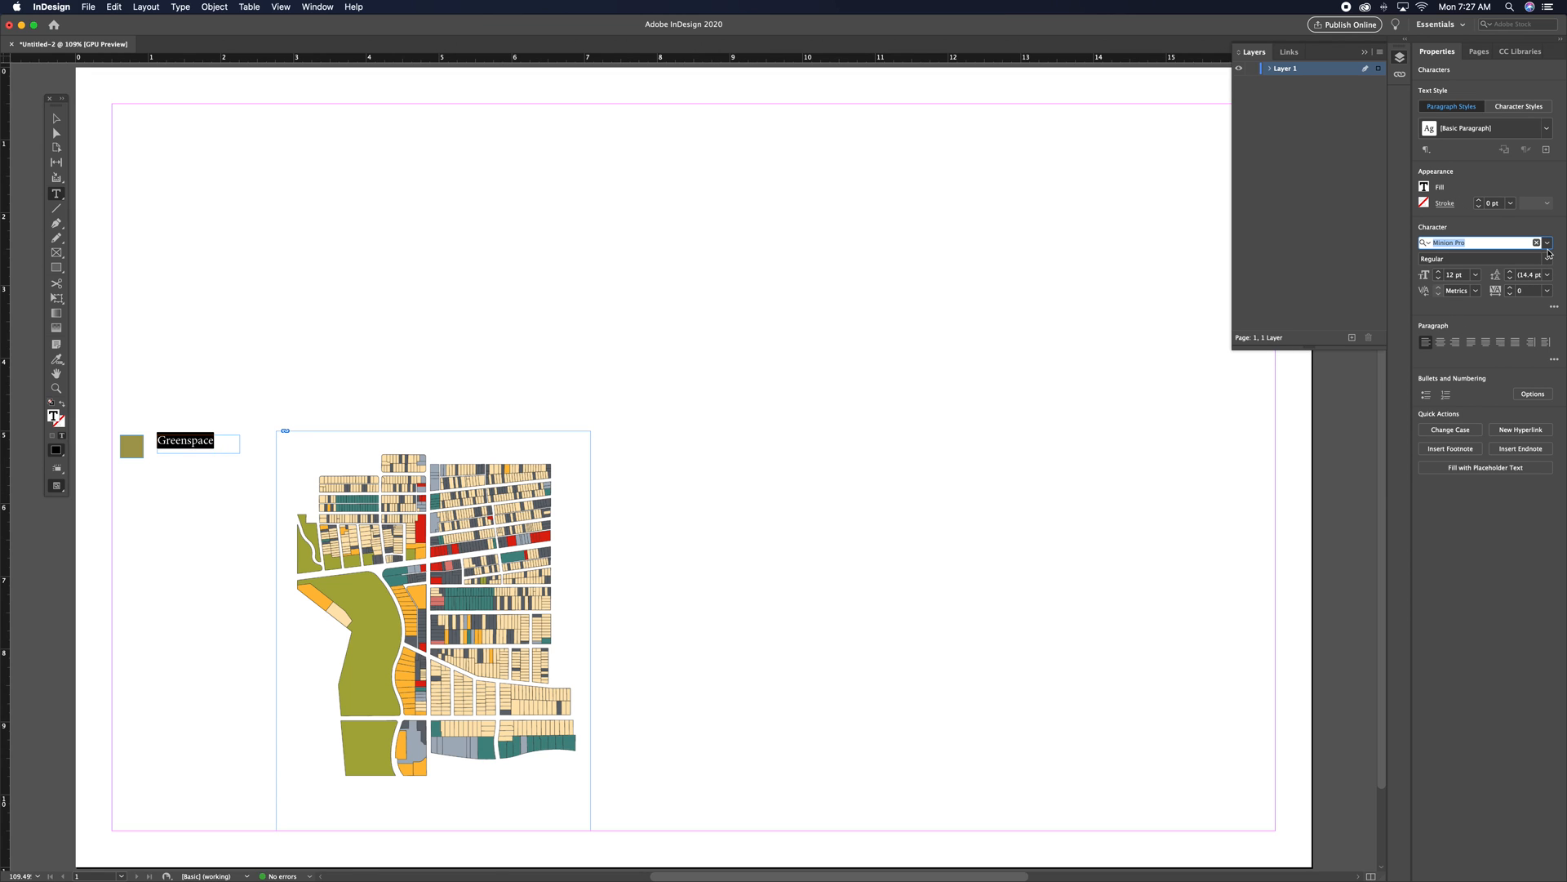
left_click(1548, 243)
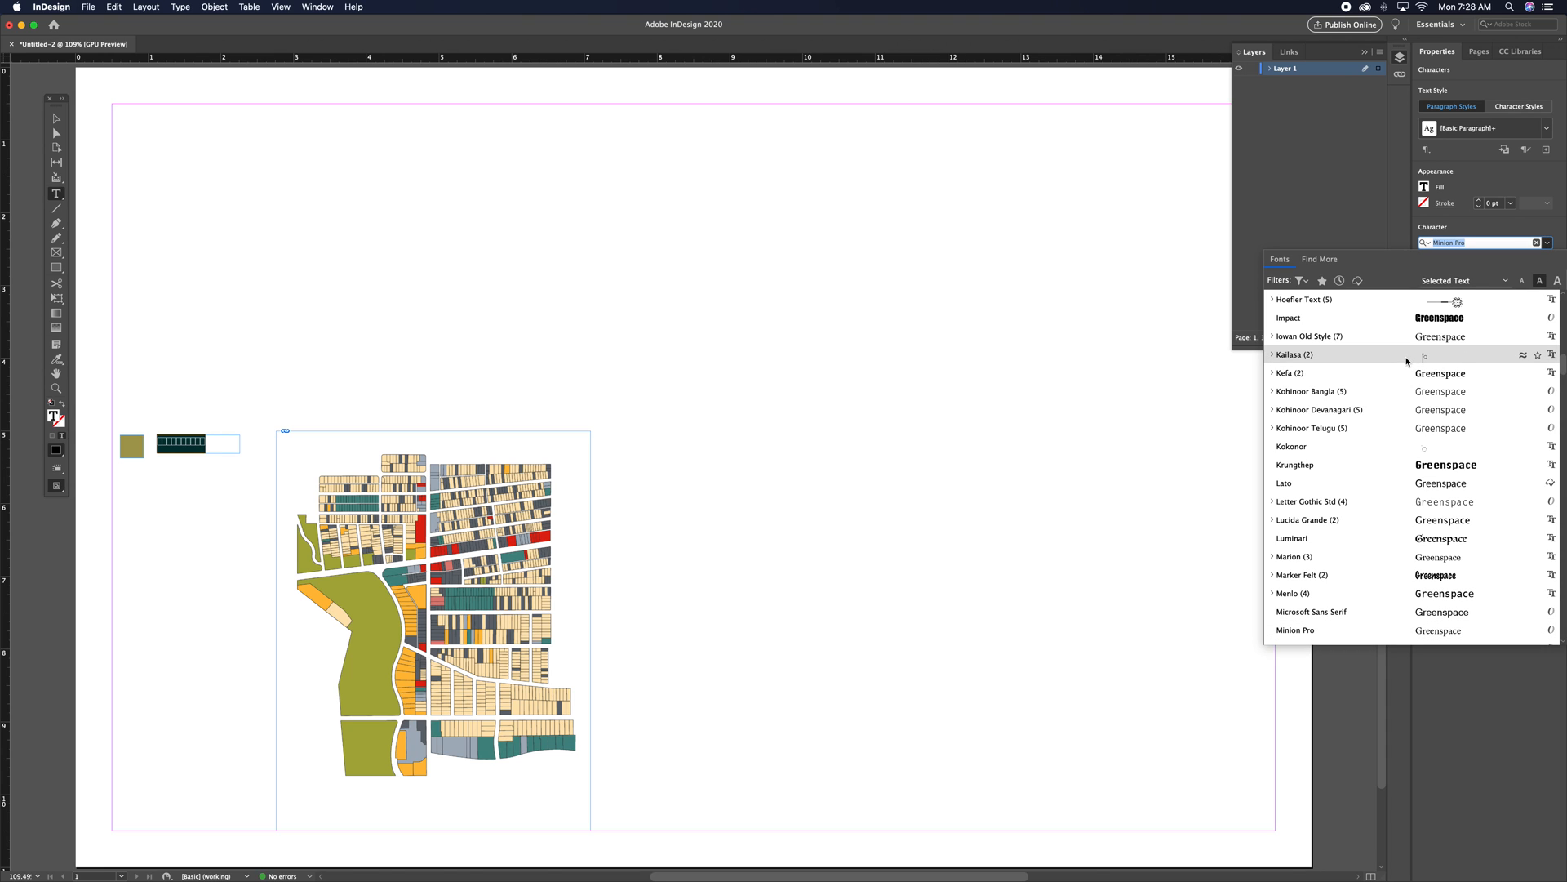
scroll(1407, 361, "up", 15)
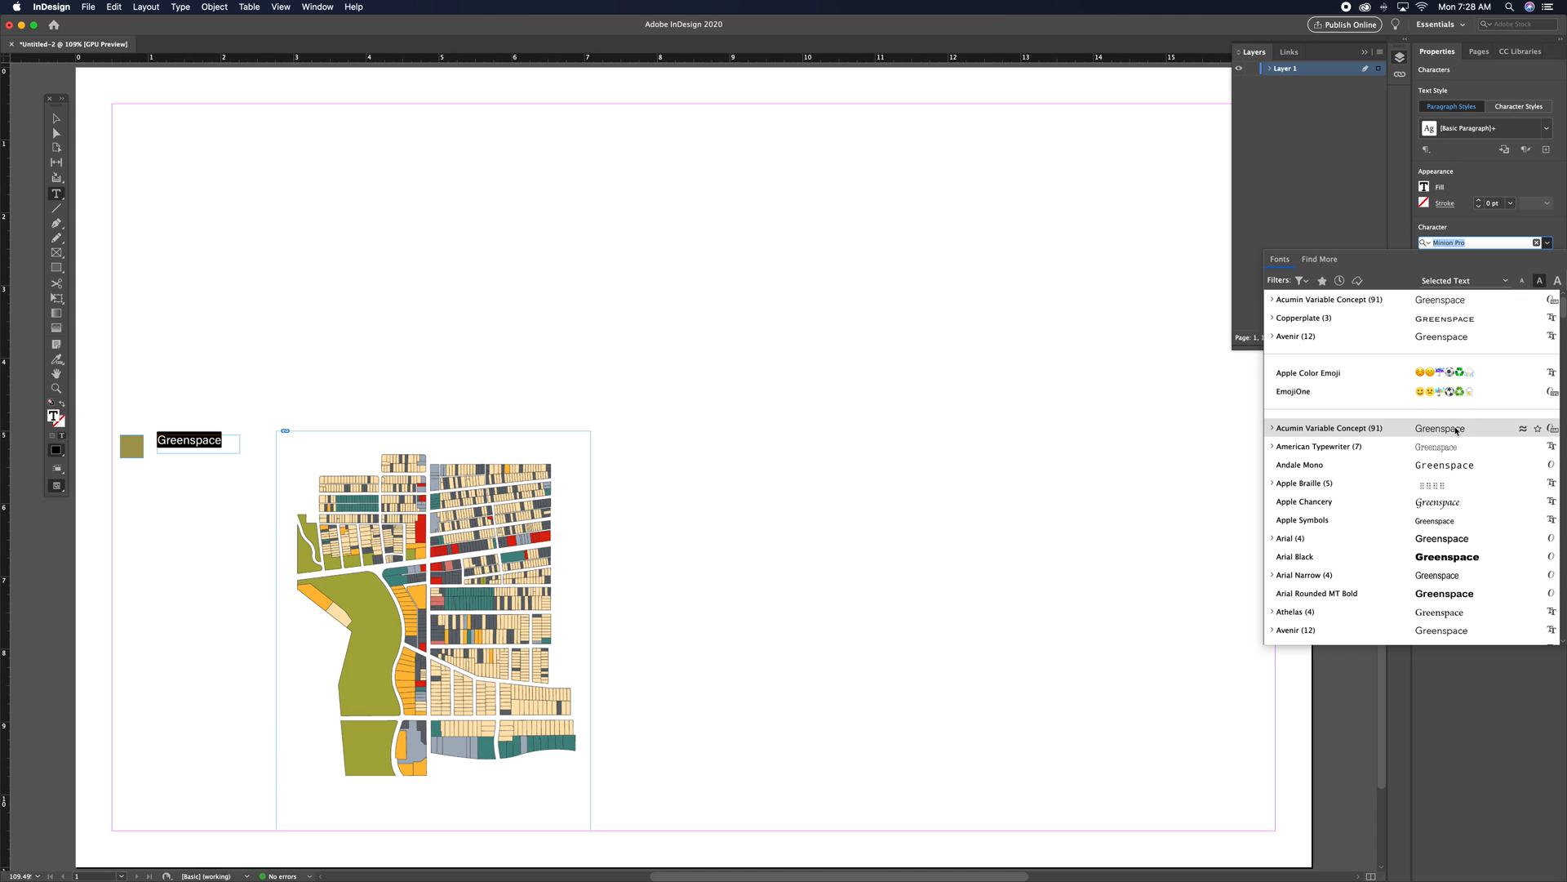
left_click(1452, 430)
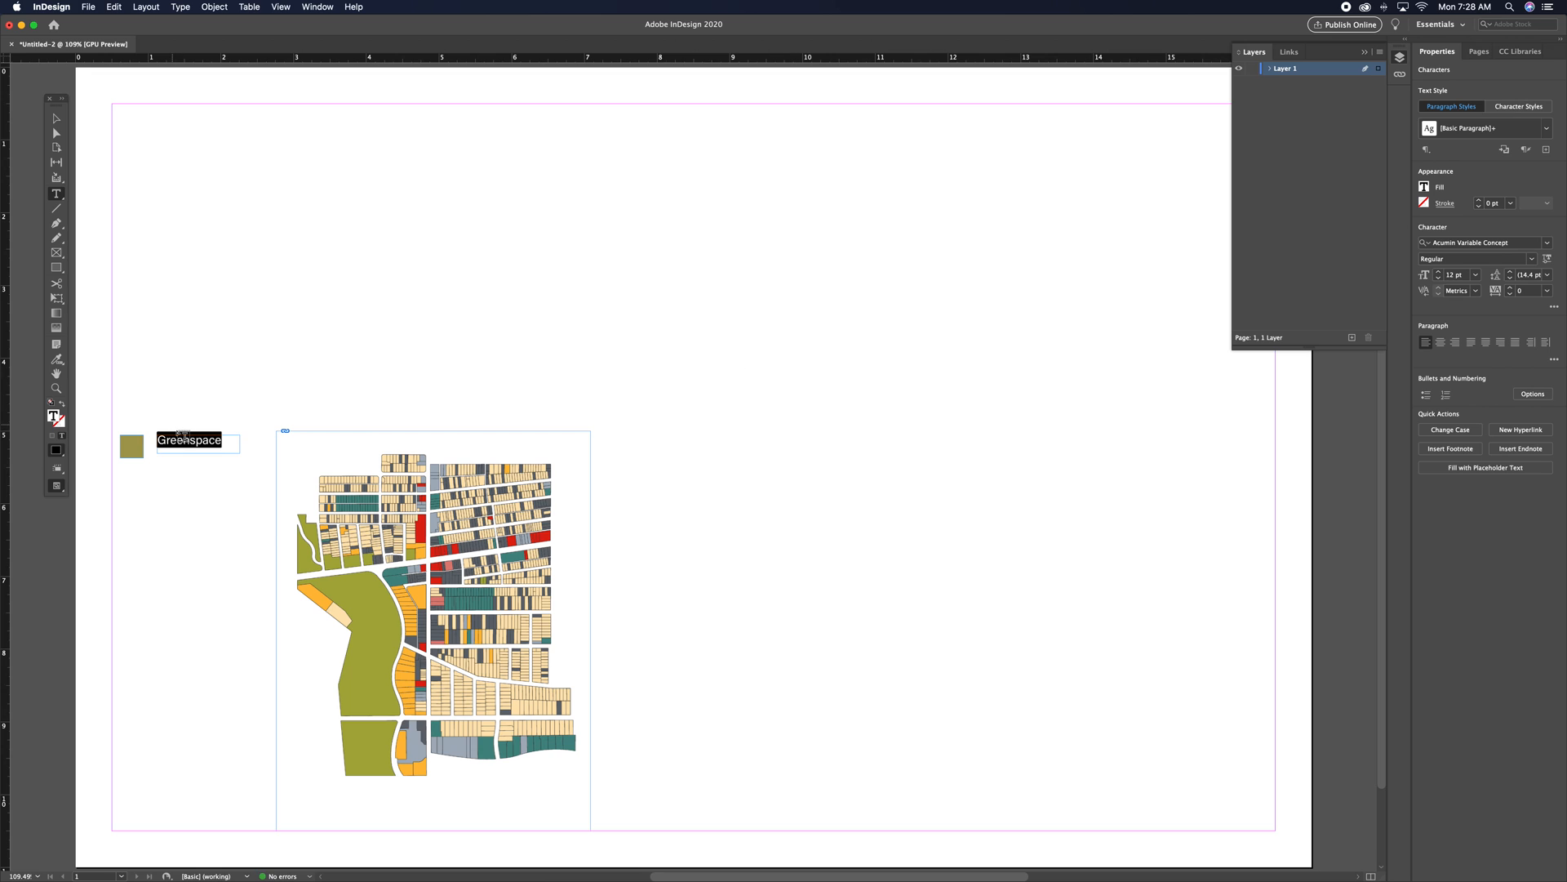
left_click(1475, 274)
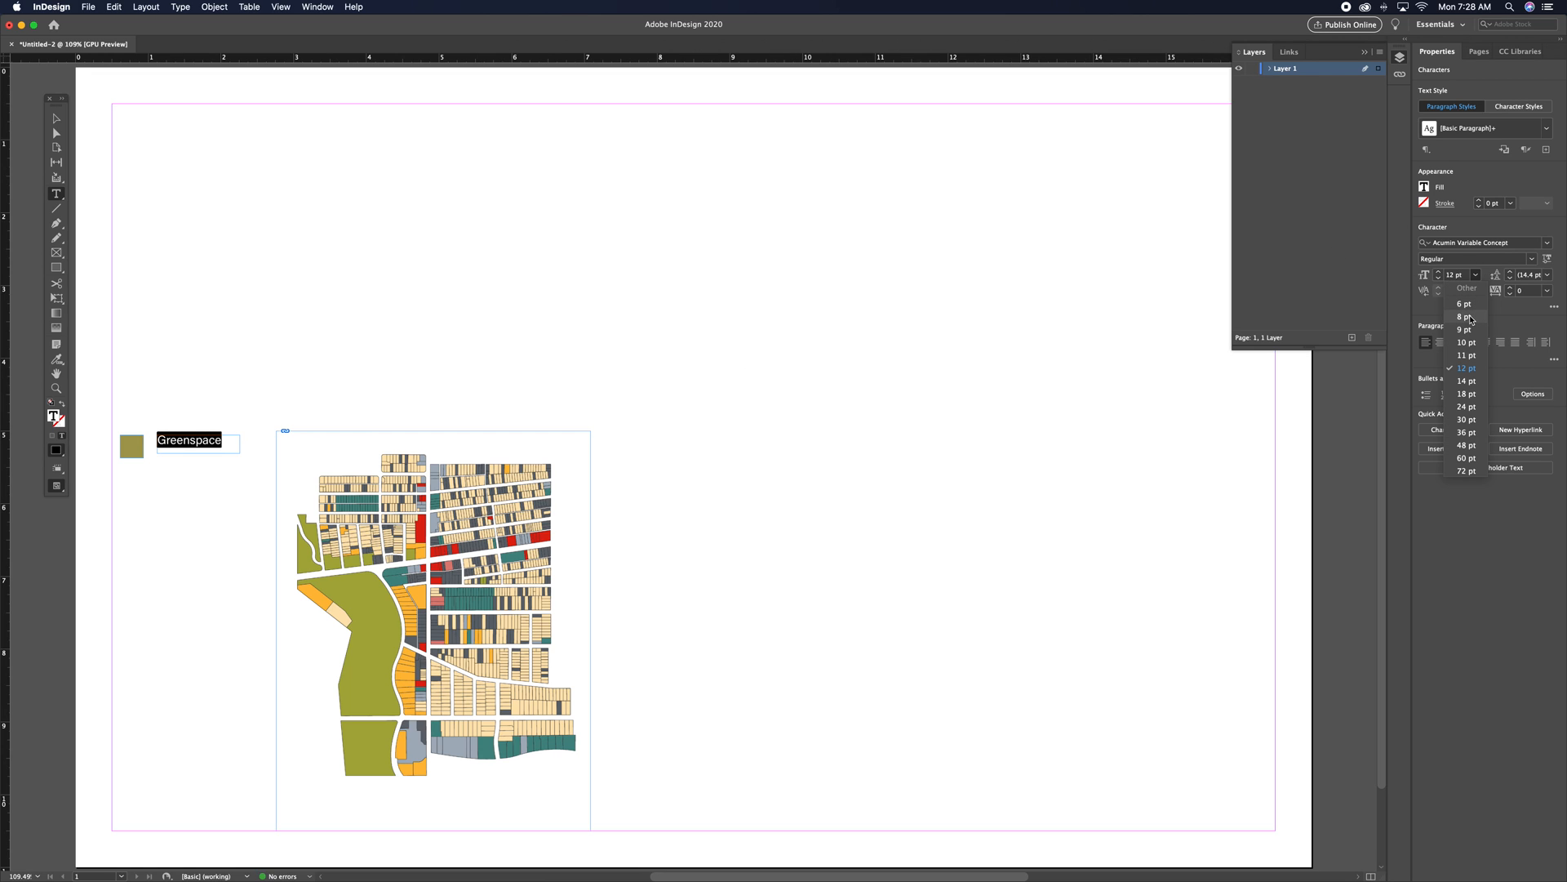
left_click(1467, 343)
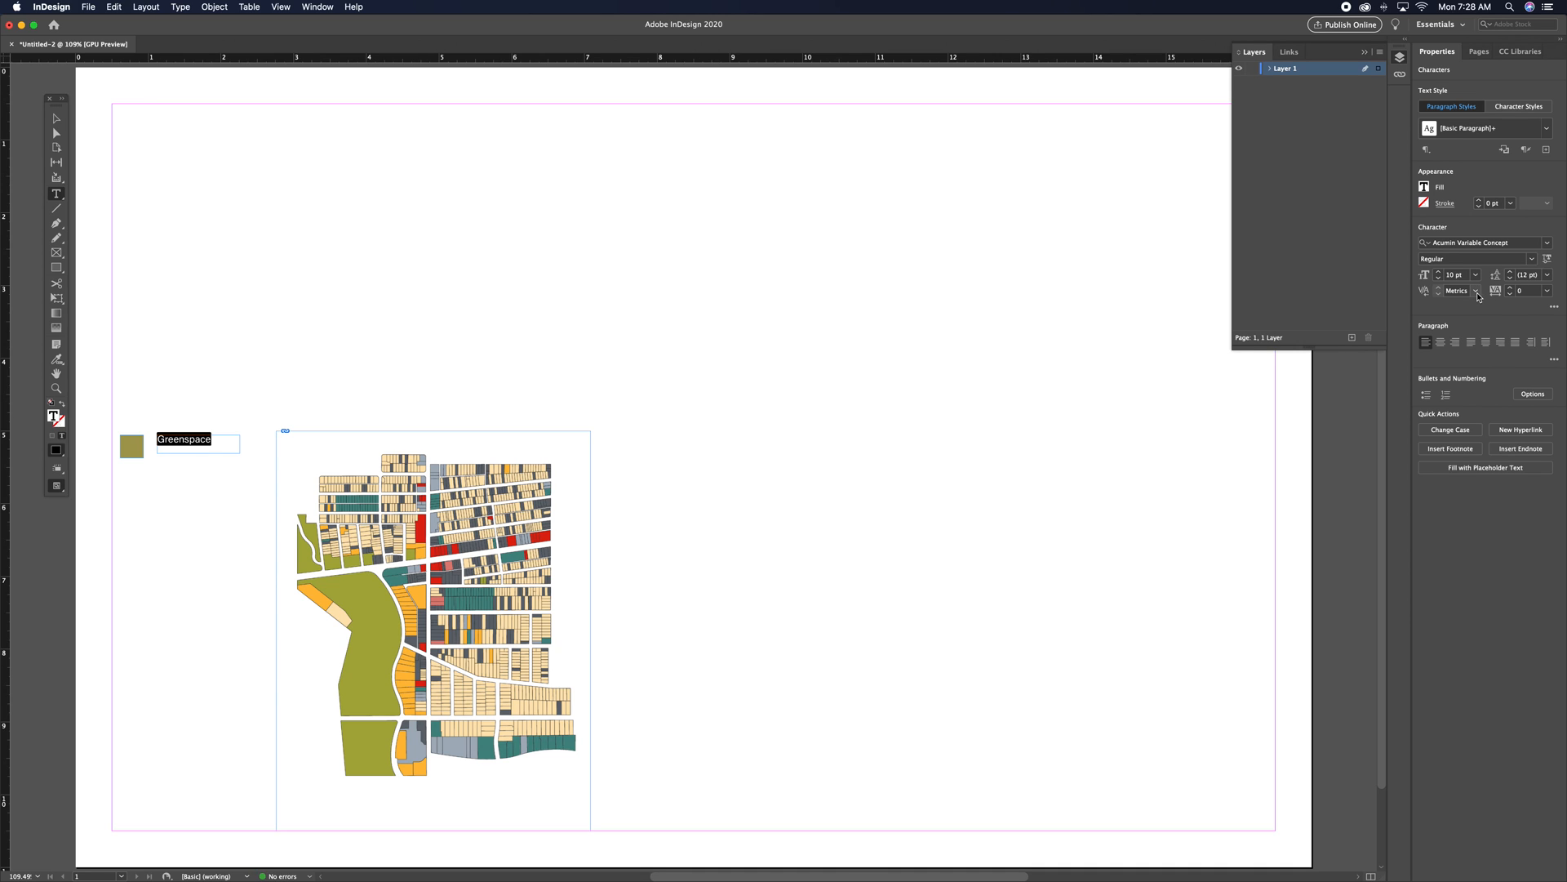
- Position the "Greenspace" text frame beside the olive square and resize it to a single-line height of about 0.14 in
left_click(56, 118)
left_click_drag(198, 453, 200, 447)
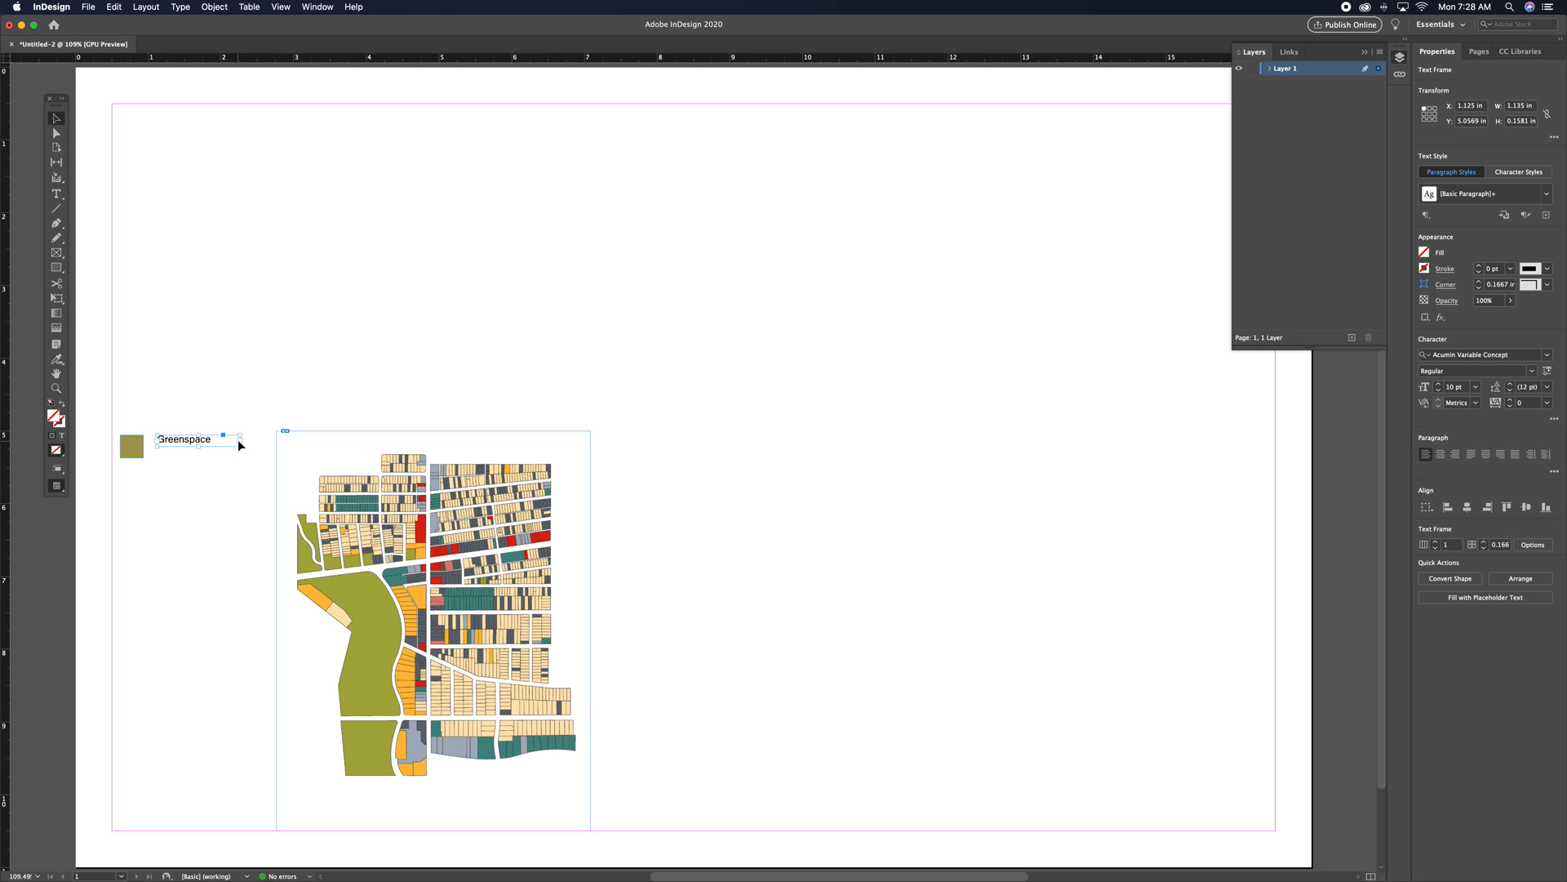
left_click_drag(182, 444, 178, 450)
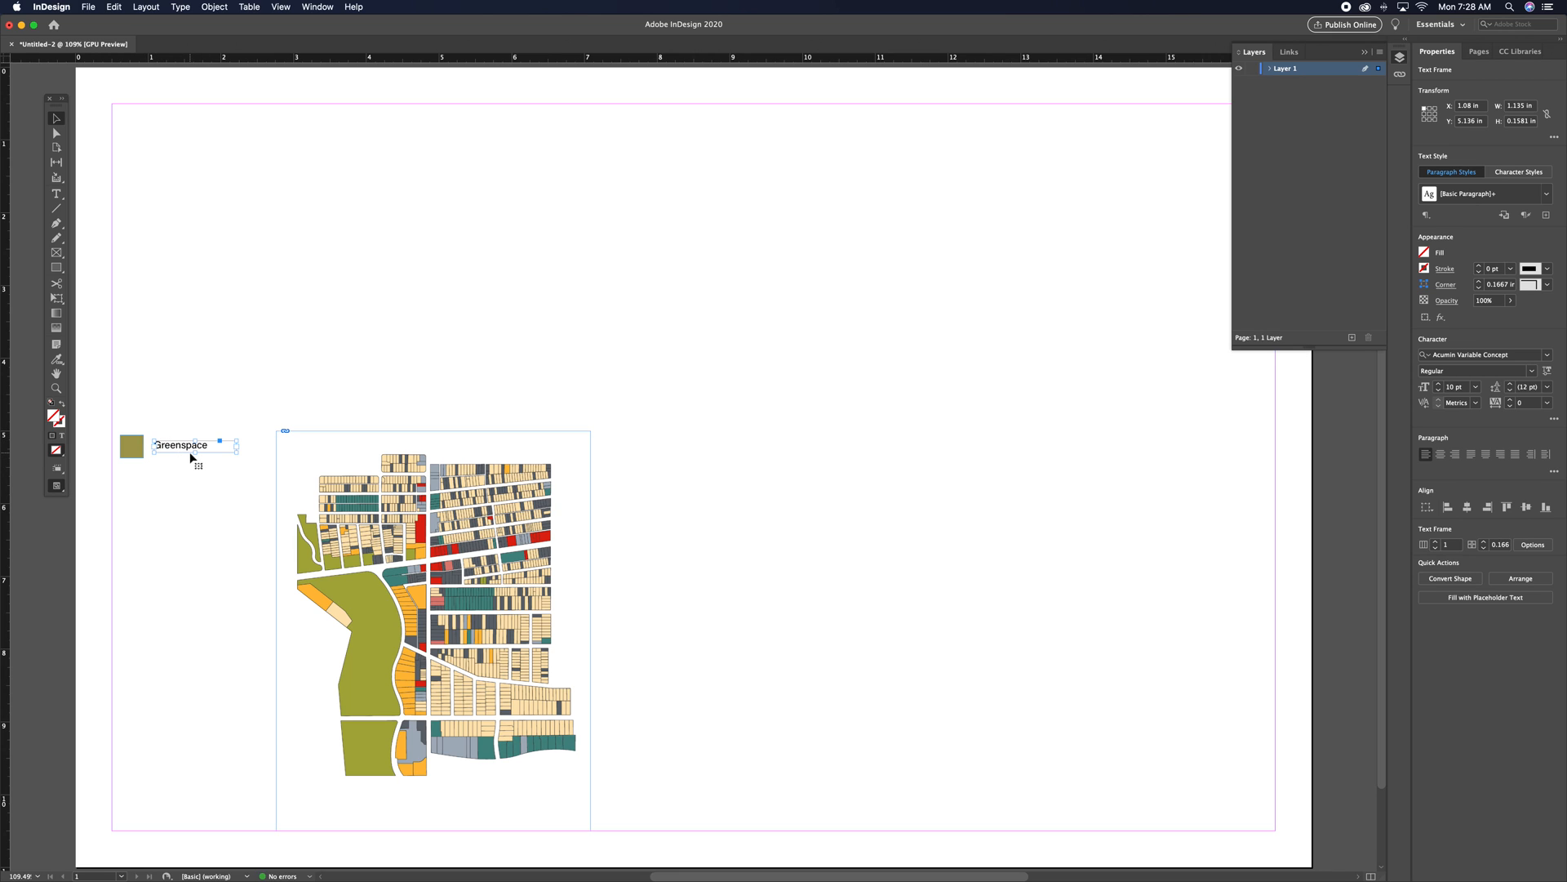
left_click_drag(192, 453, 194, 534)
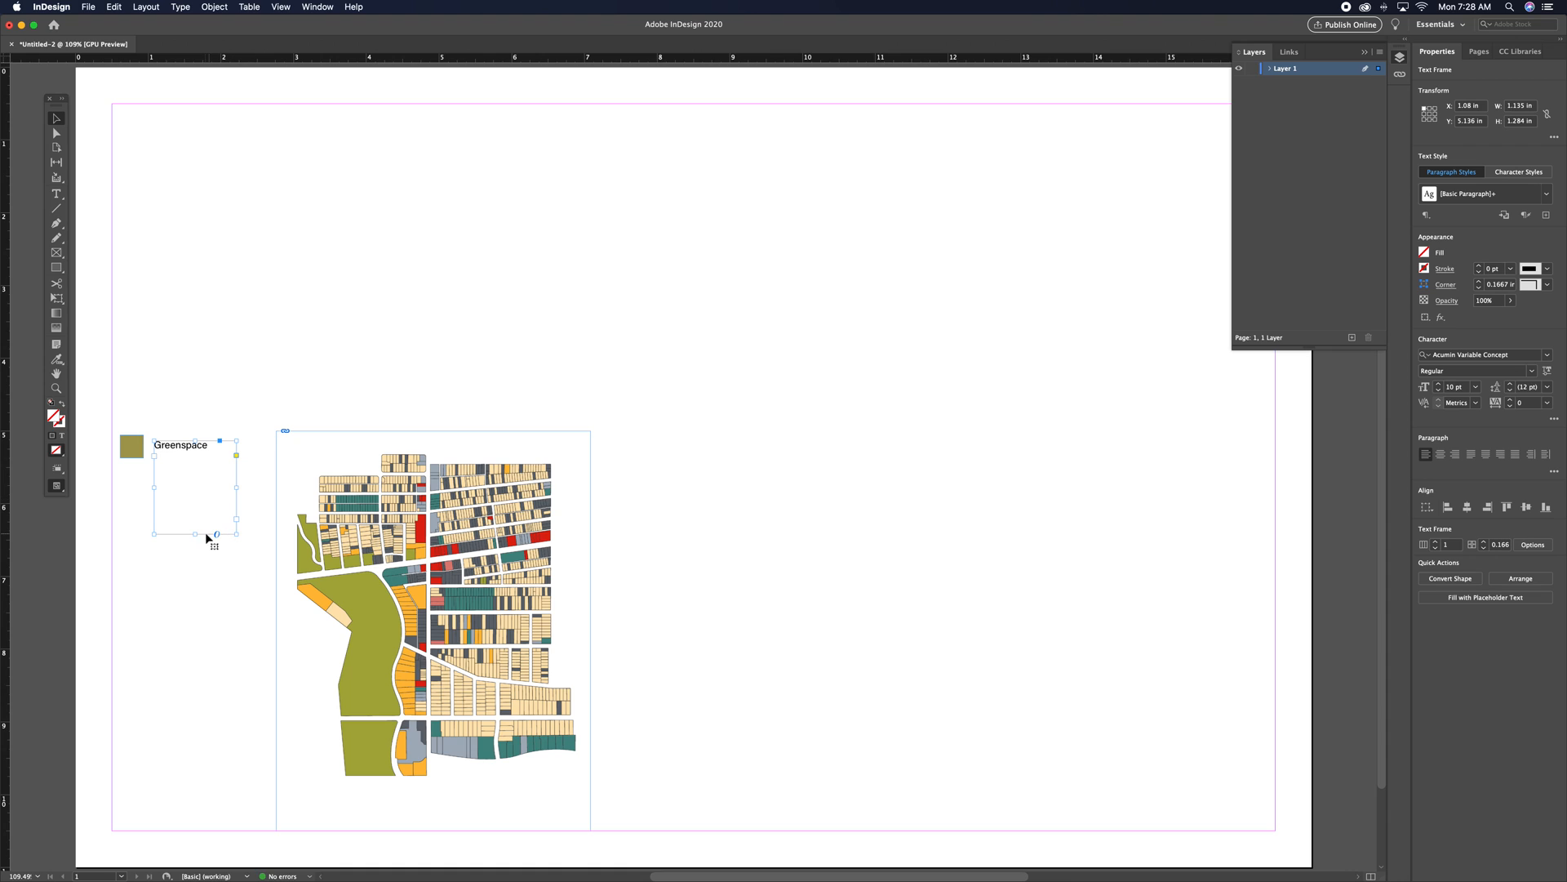
left_click_drag(199, 534, 203, 448)
- Align the olive square and the "Greenspace" label by their vertical centers, repeating the alignment after offsetting the label upward
left_click_drag(144, 455, 227, 457)
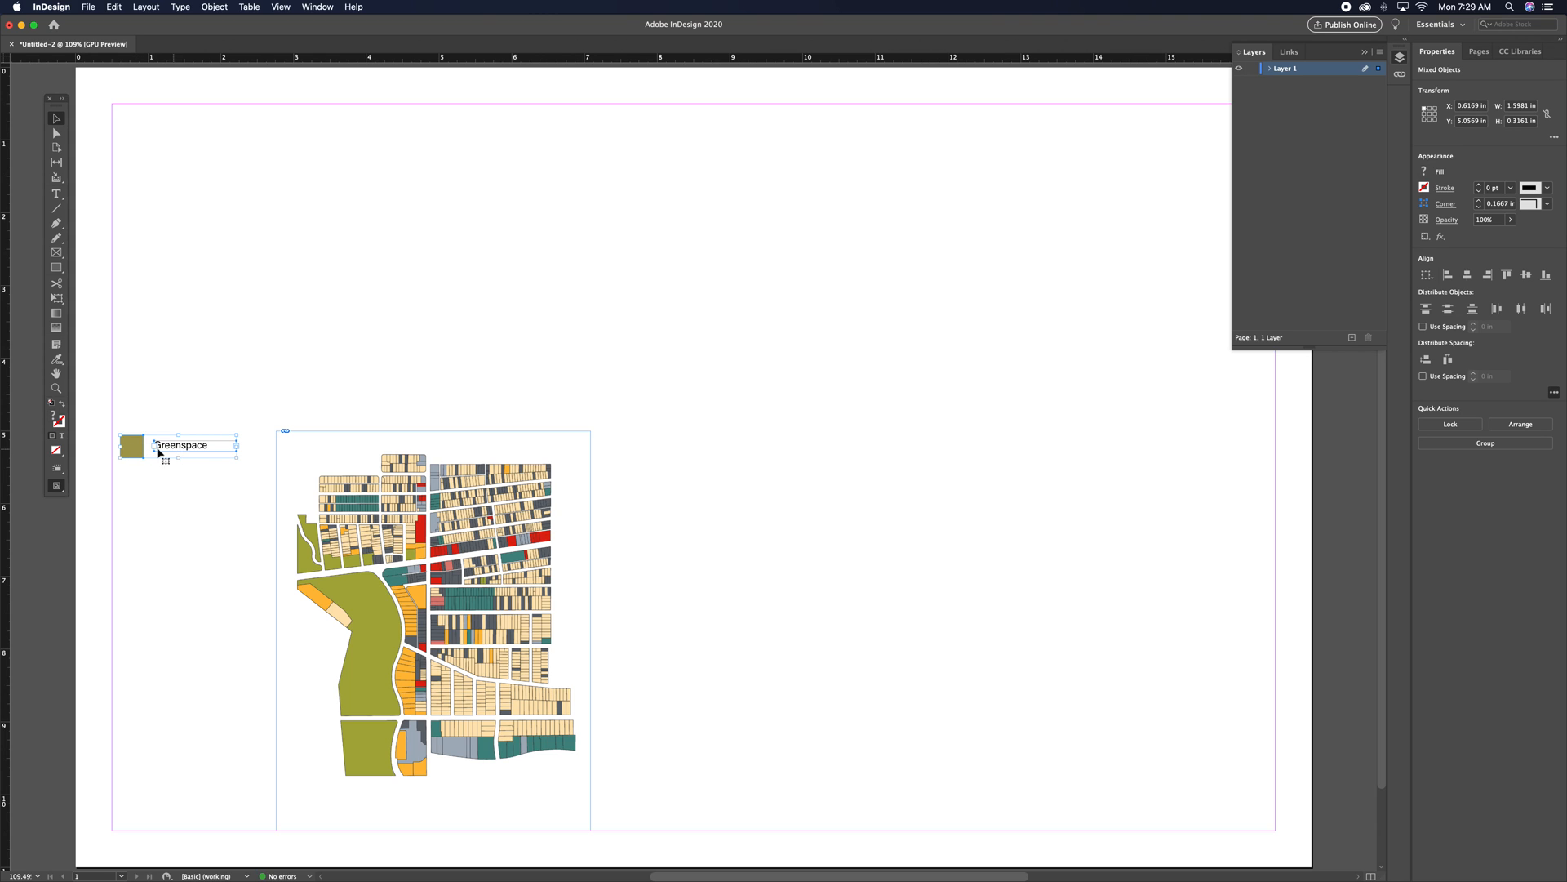
left_click(1525, 275)
left_click(151, 446)
left_click_drag(151, 446, 168, 408)
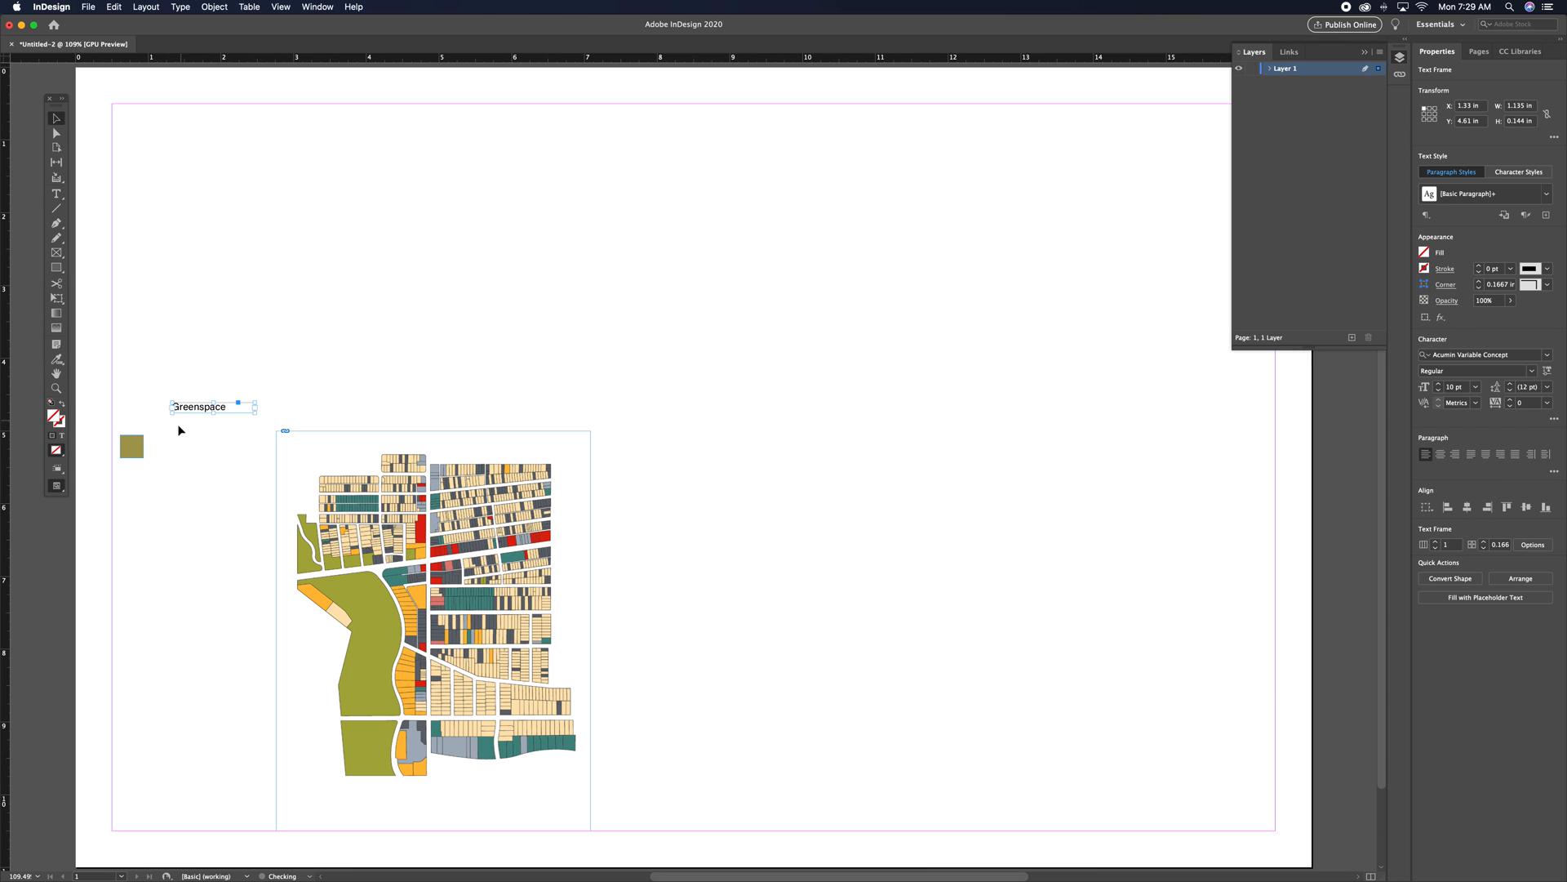
left_click(131, 448, "shift")
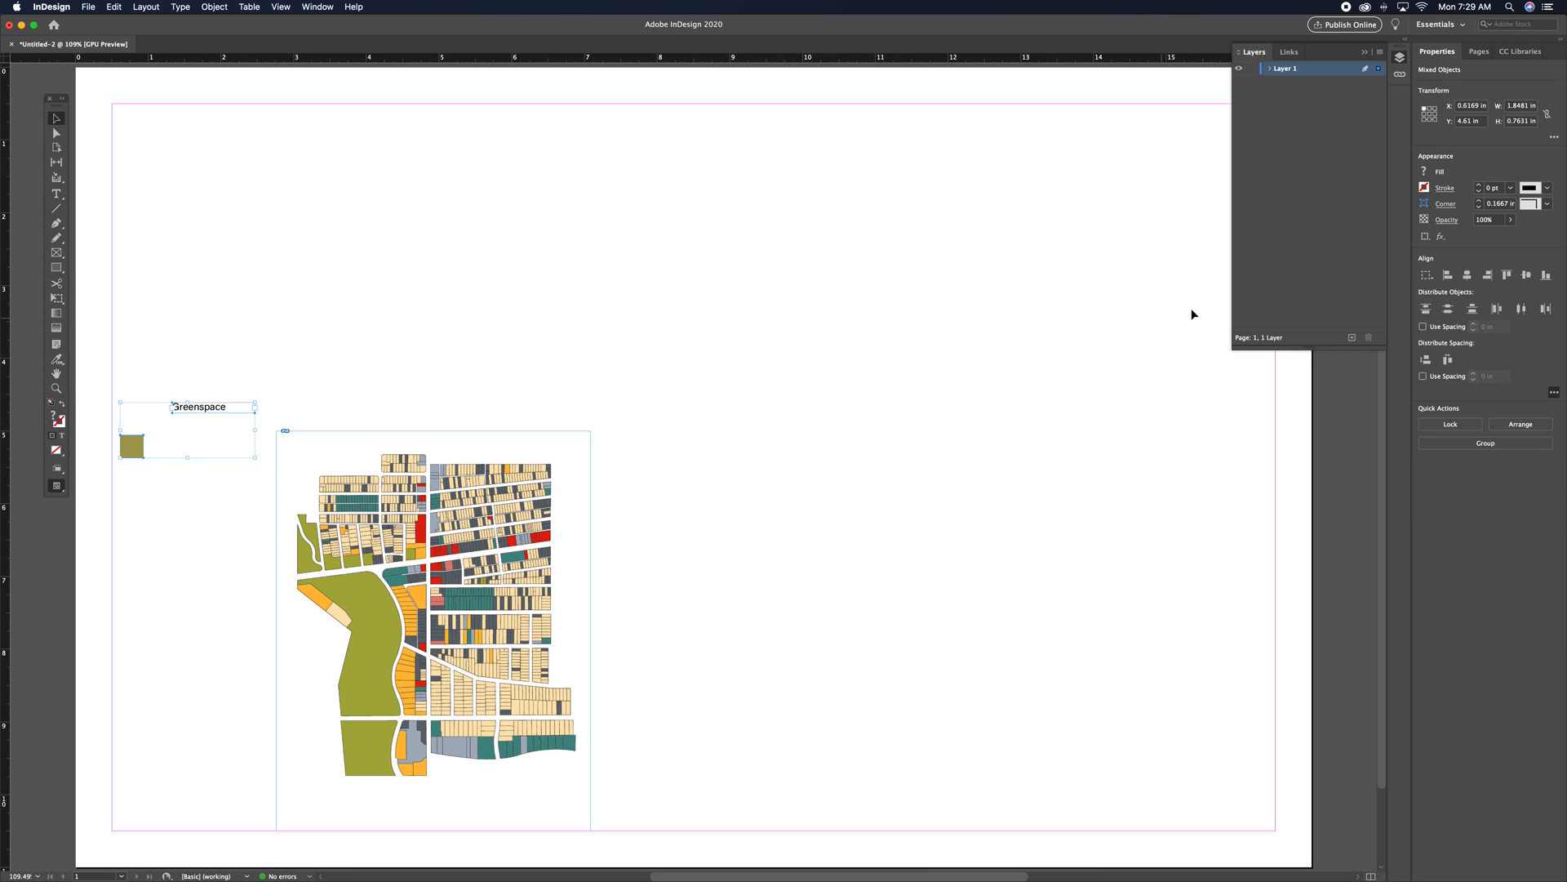
left_click(1526, 275)
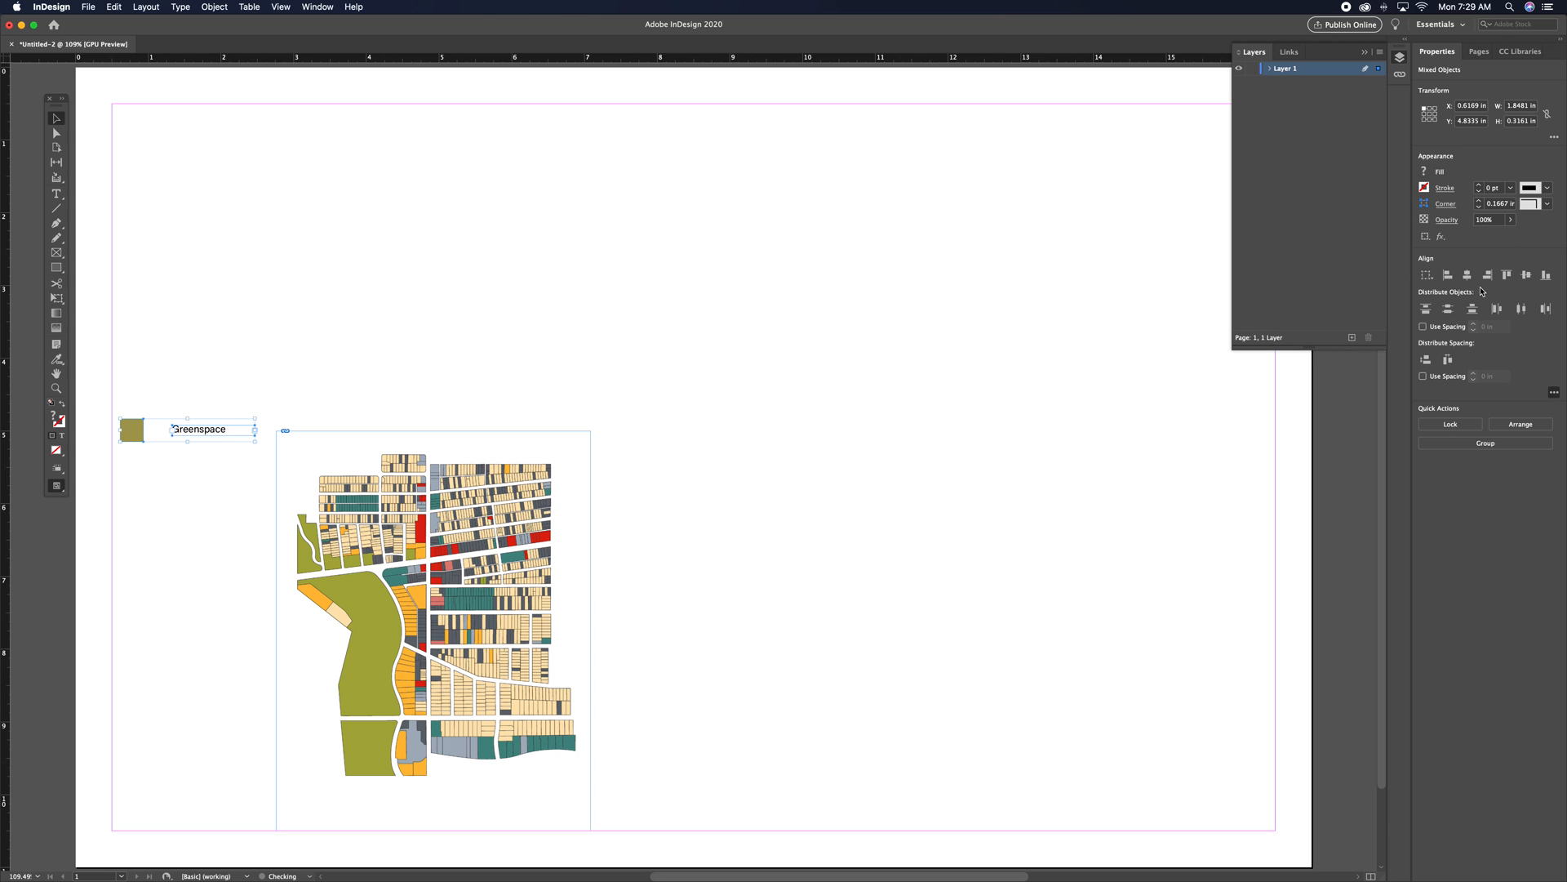
- Move the "Greenspace" label horizontally closer to the olive square and group the two objects
left_click(195, 437)
left_click_drag(181, 437, 178, 438)
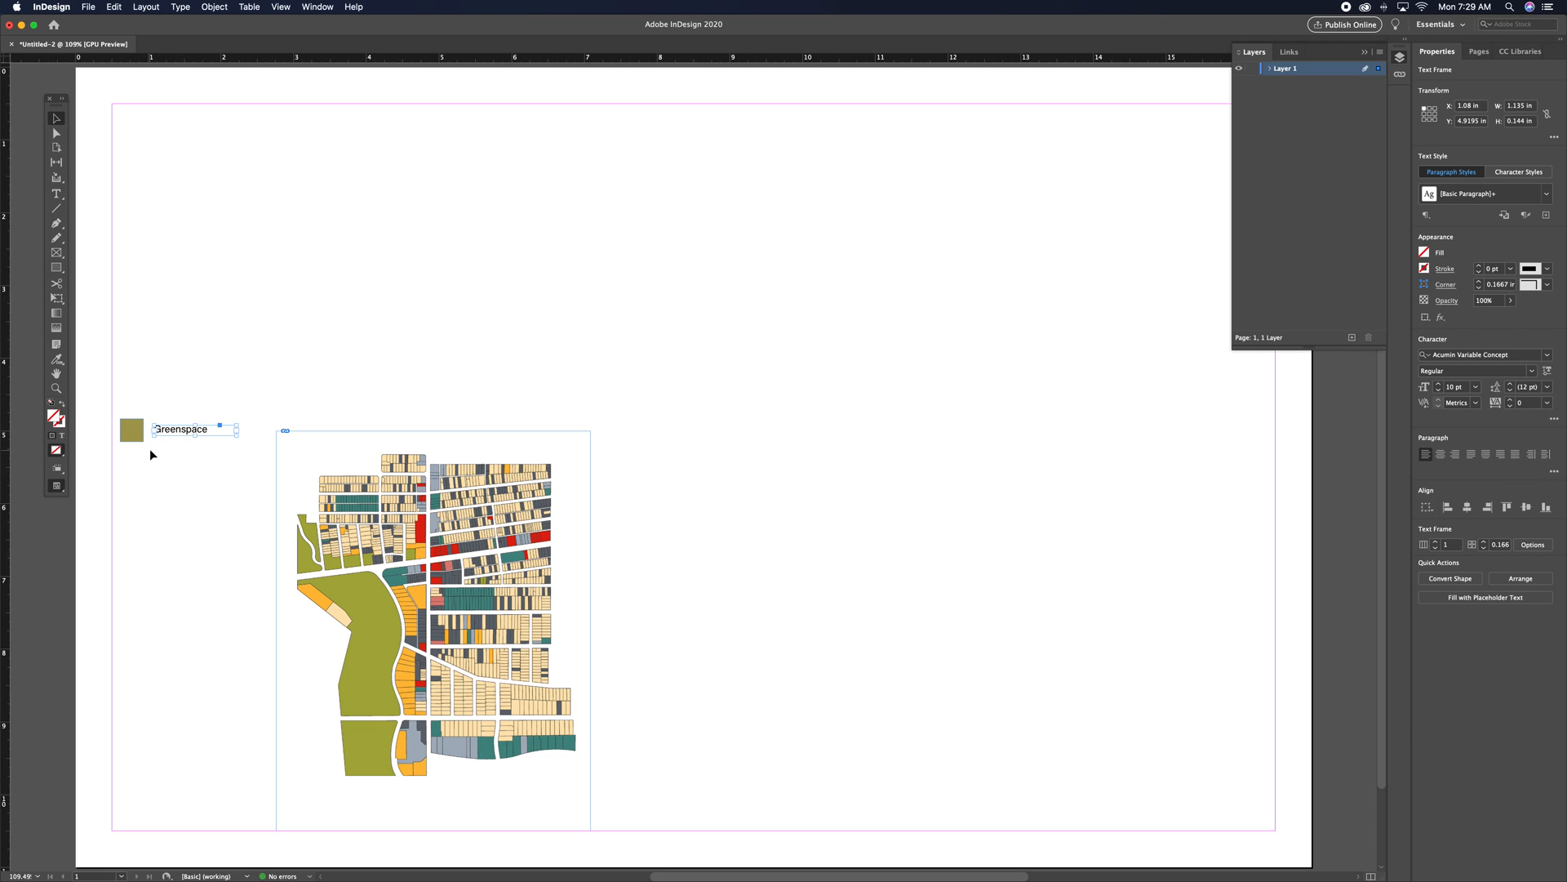
left_click(135, 438, "shift")
right_click(134, 438)
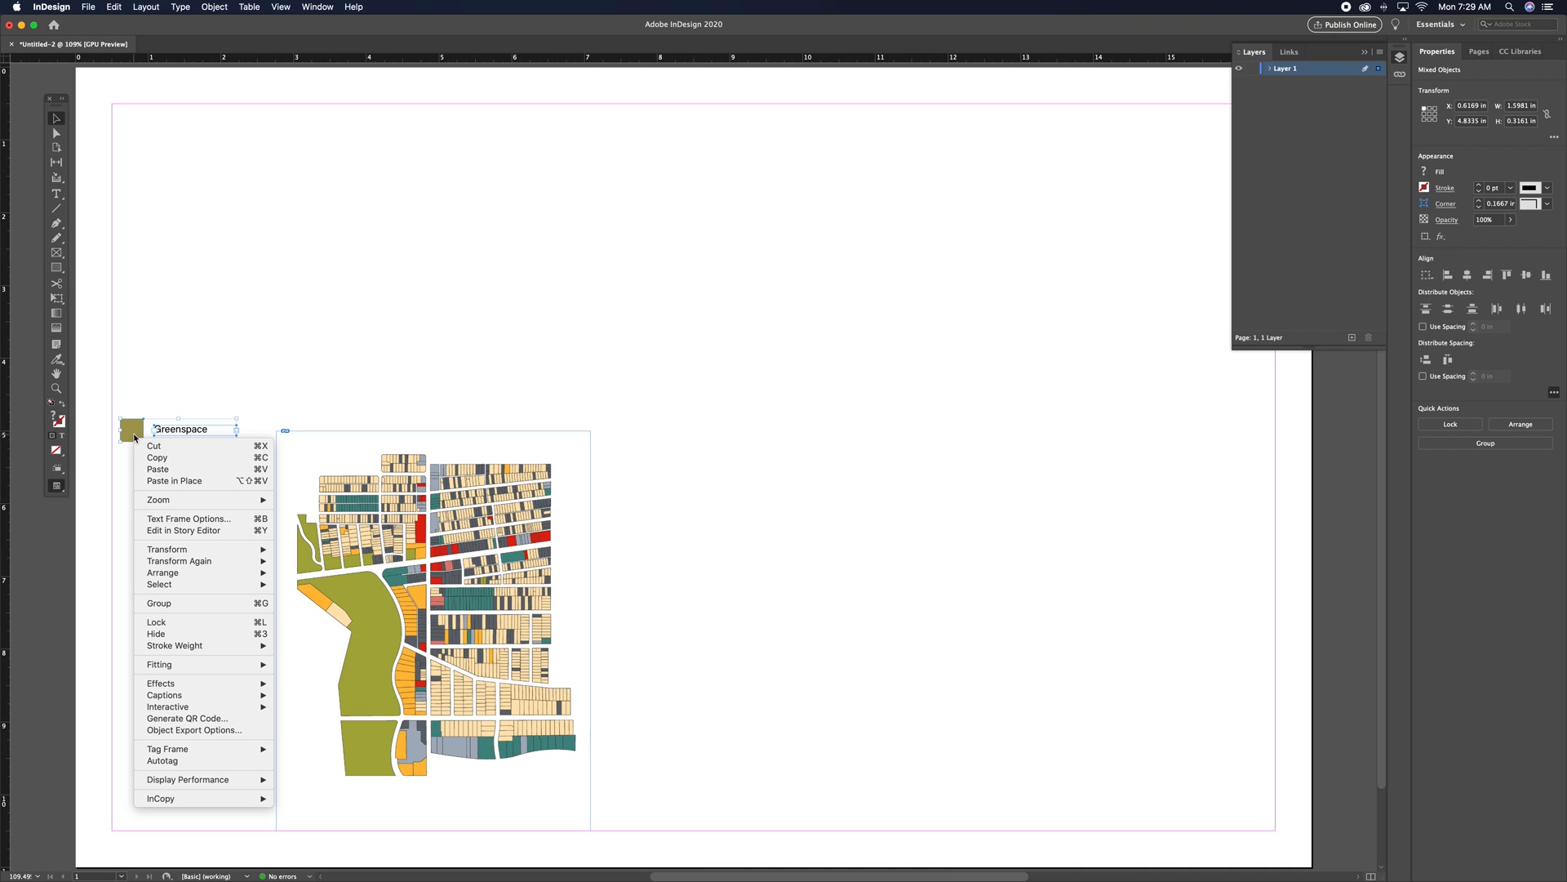
left_click(162, 604)
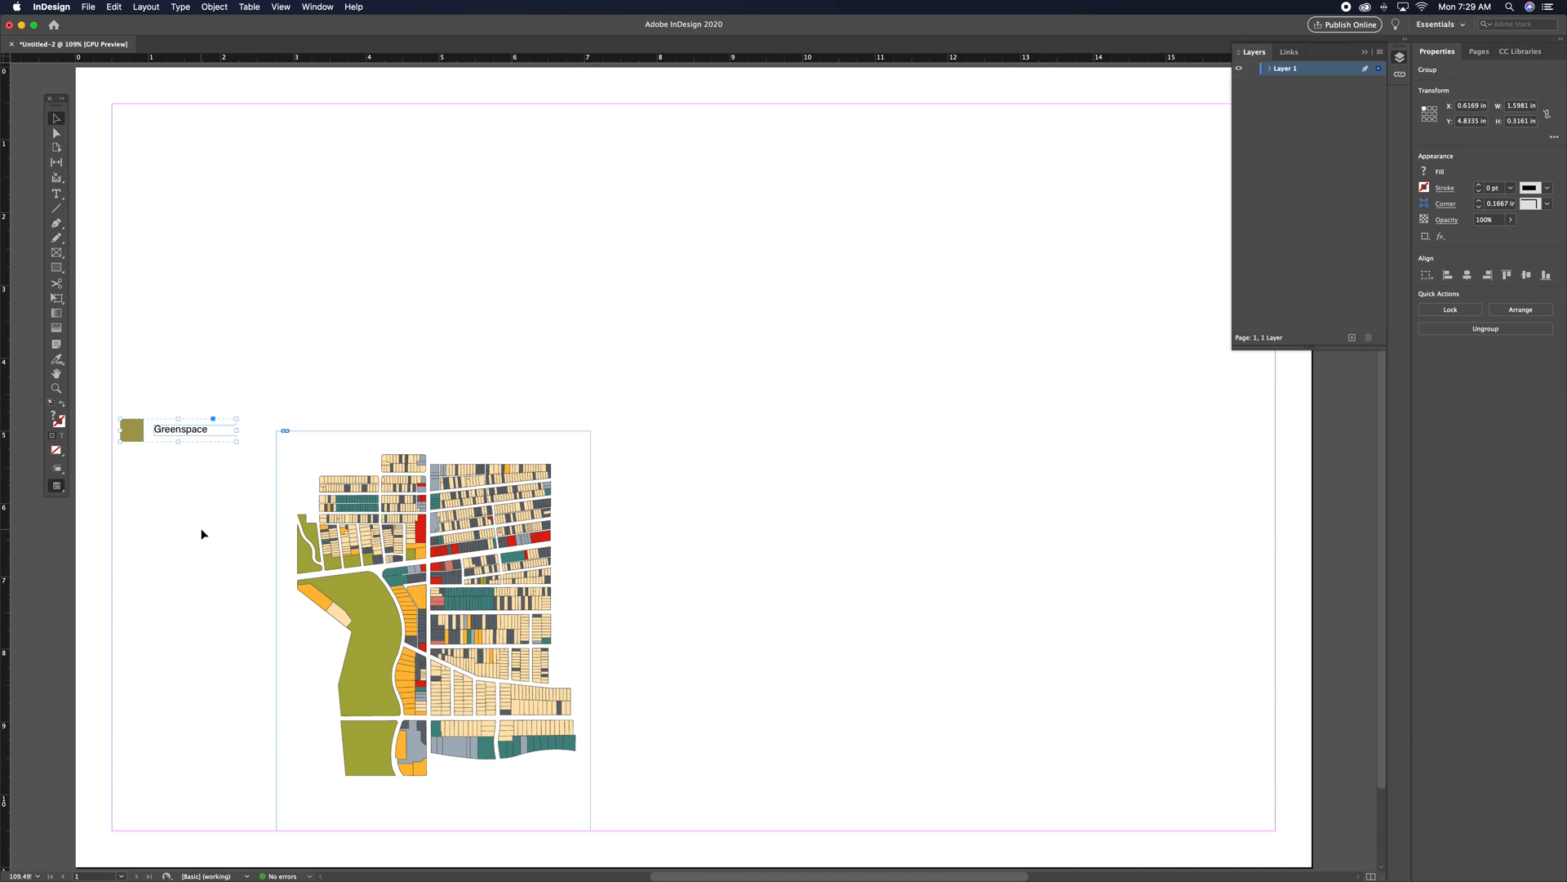
- Copy the grouped "Greenspace" legend entry and place the duplicate directly beneath the original
right_click(140, 433)
left_click(158, 468)
right_click(153, 483)
left_click(264, 525)
left_click_drag(645, 481, 143, 480)
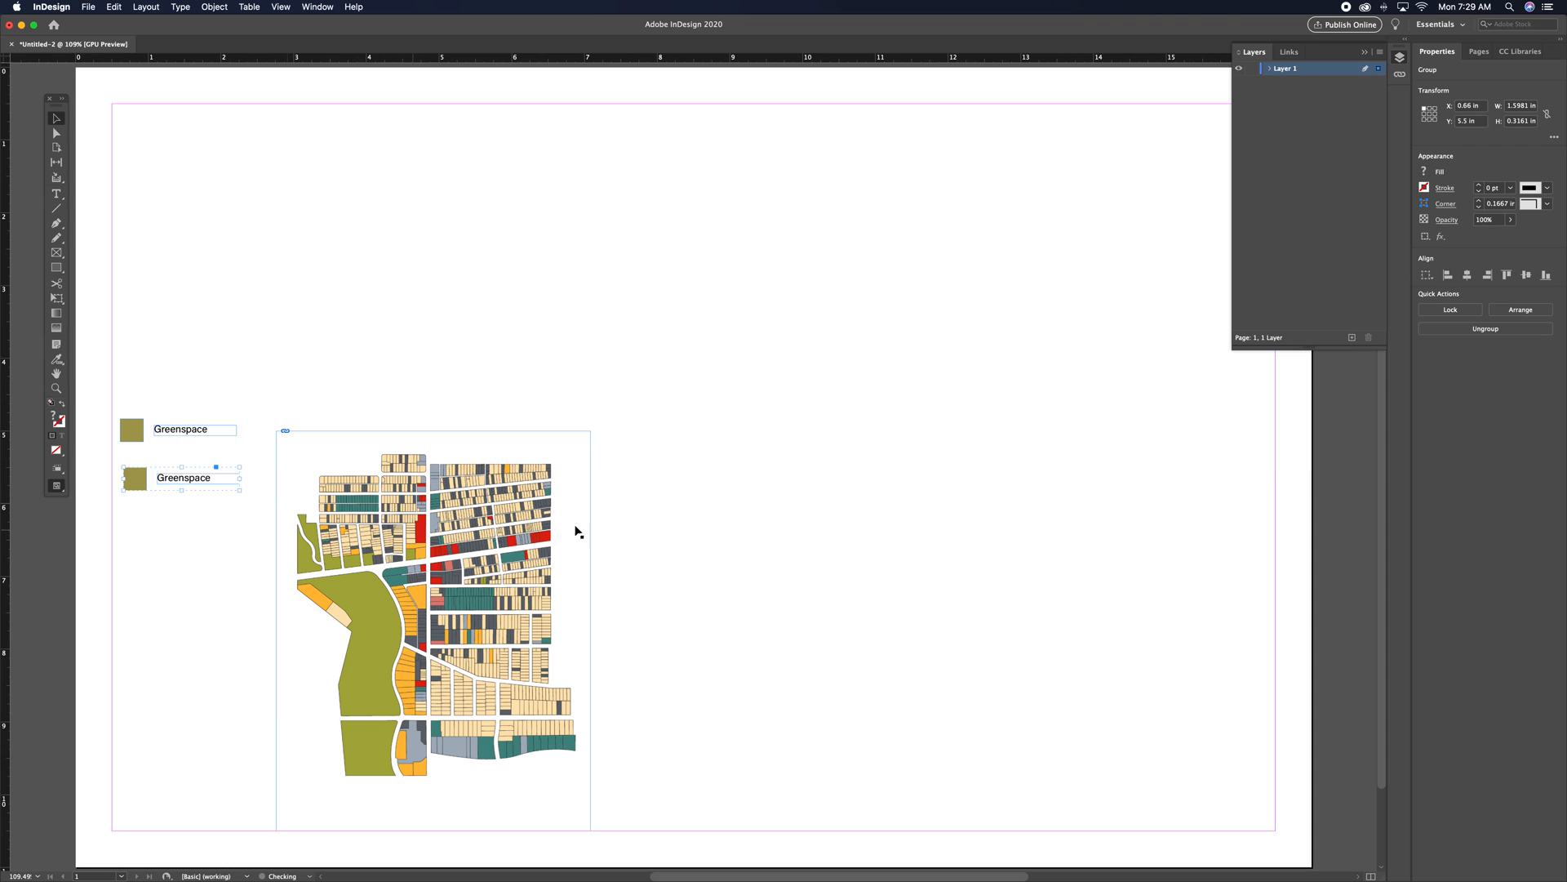
- Paste two more copies of the legend entry and stack them below the second one to form a four-row column
right_click(684, 497)
left_click(712, 524)
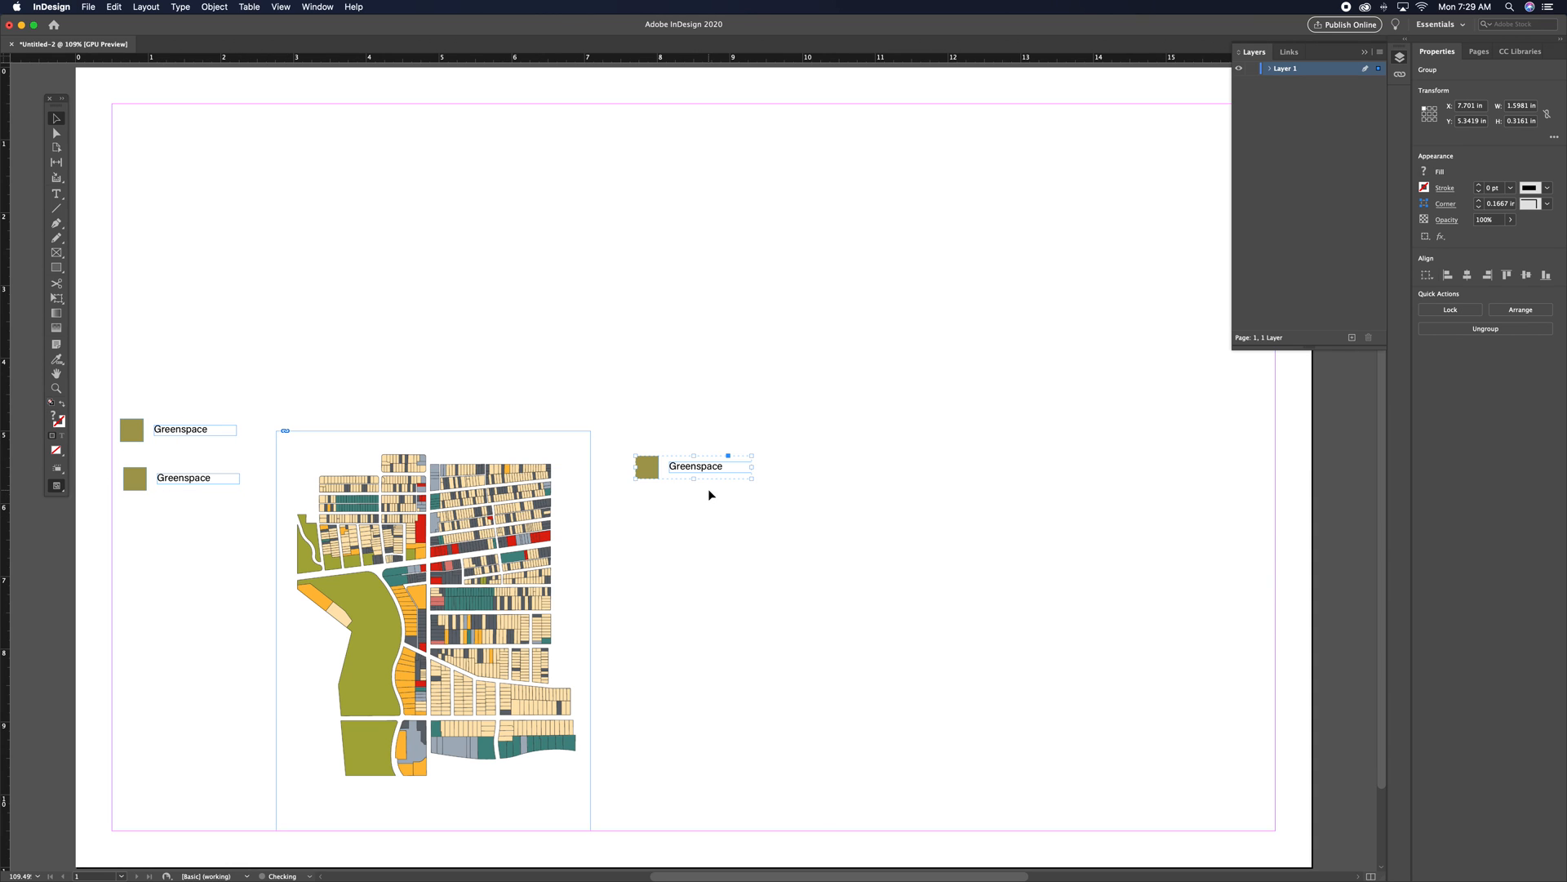
left_click_drag(658, 472, 145, 532)
right_click(680, 475)
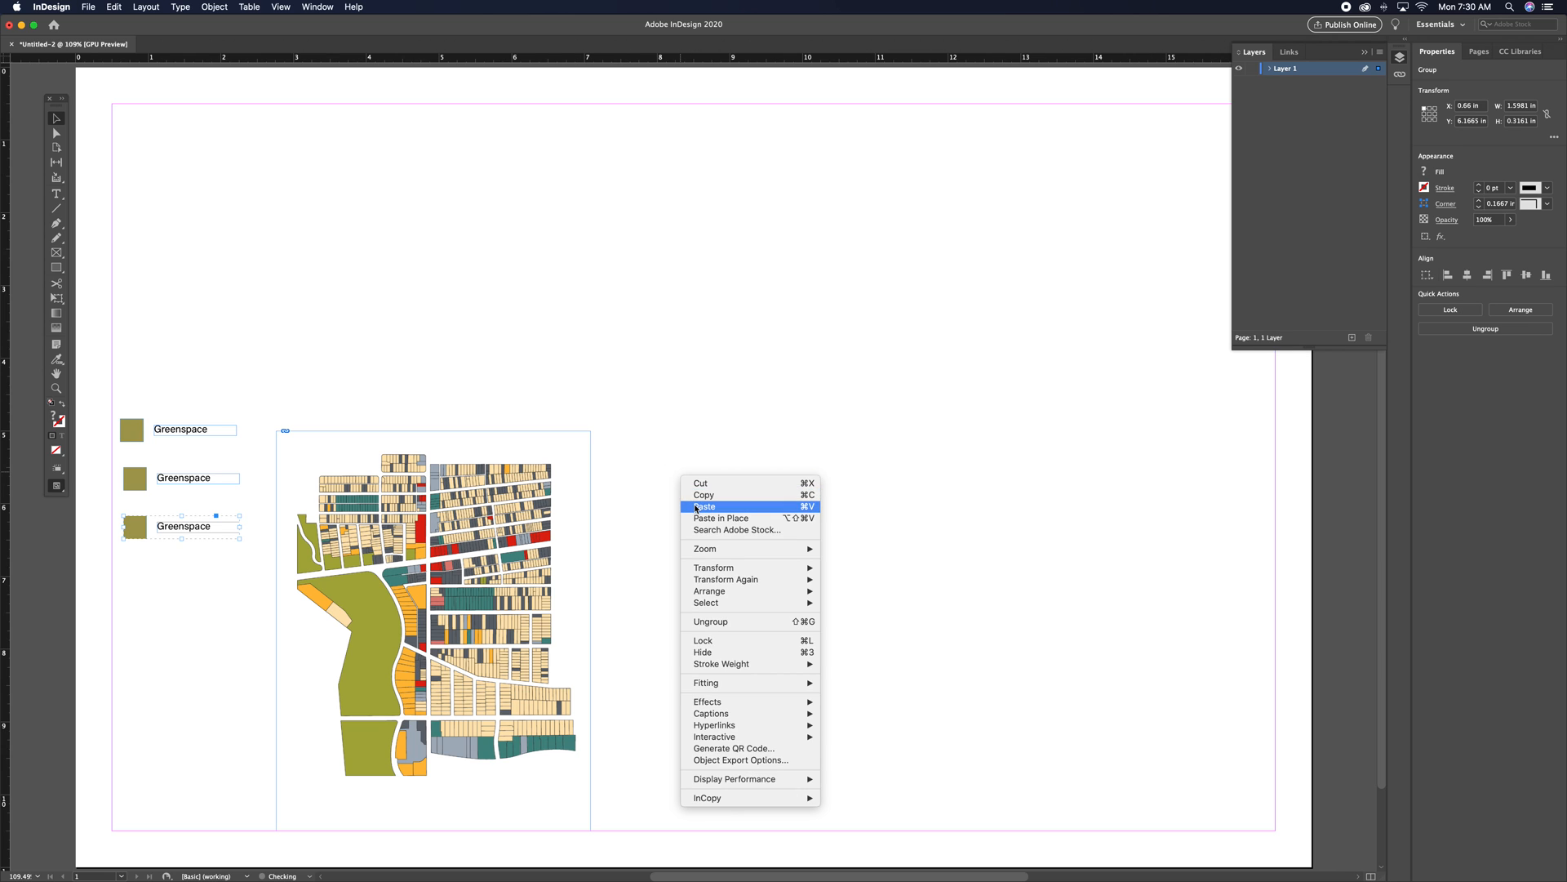
left_click(745, 506)
left_click_drag(642, 470, 139, 573)
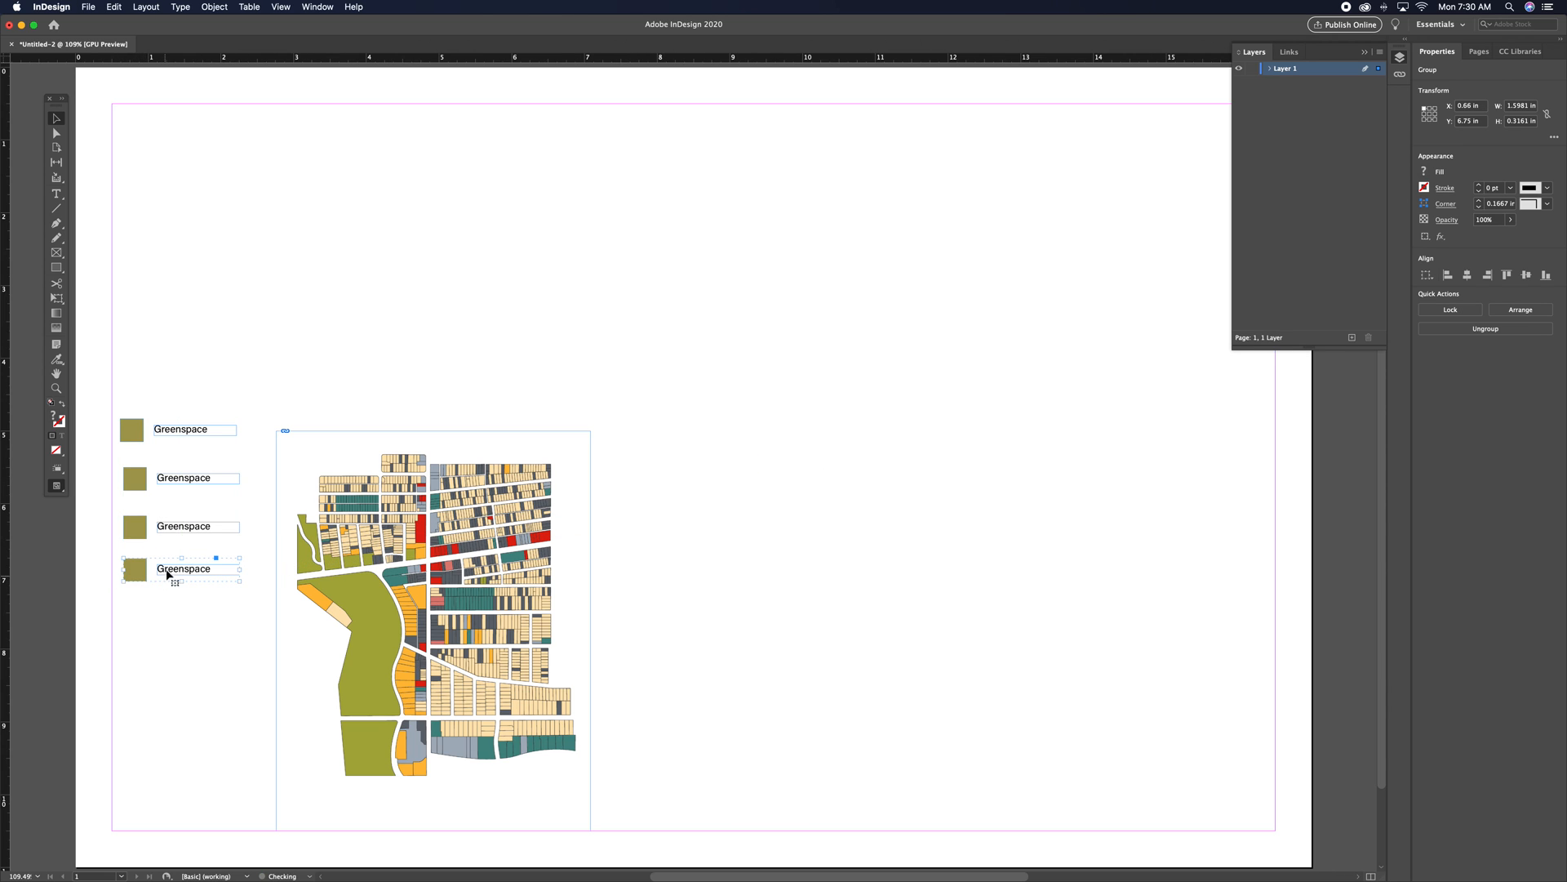
- Left-align the four legend entries with their vertical centers evenly distributed, and shift the whole column slightly down
left_click(144, 535, "shift")
left_click(147, 490, "shift")
left_click(132, 426, "shift")
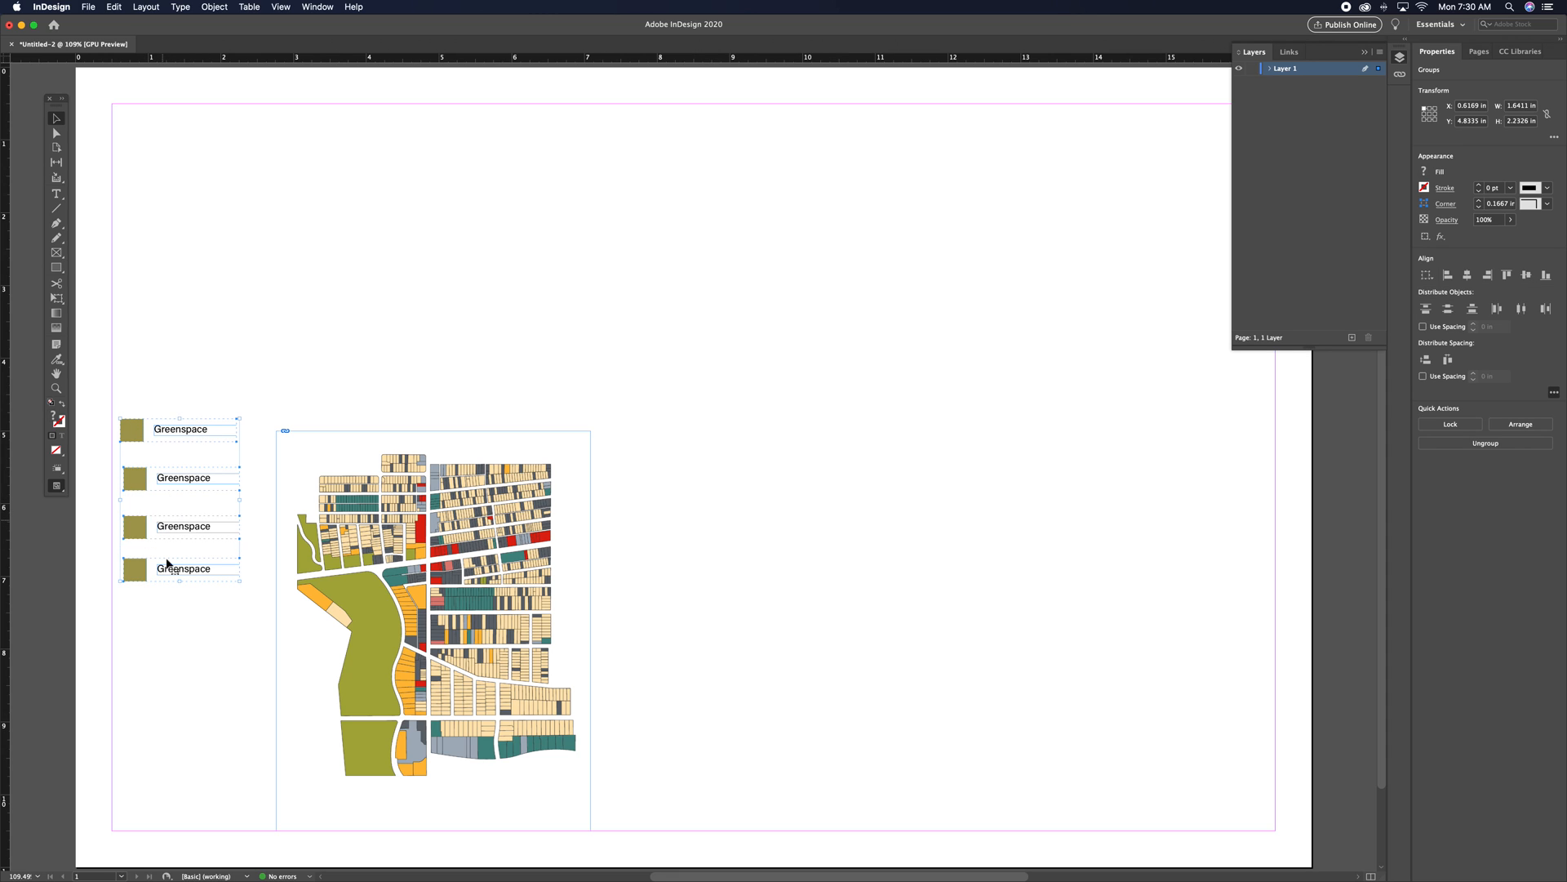
left_click(1449, 277)
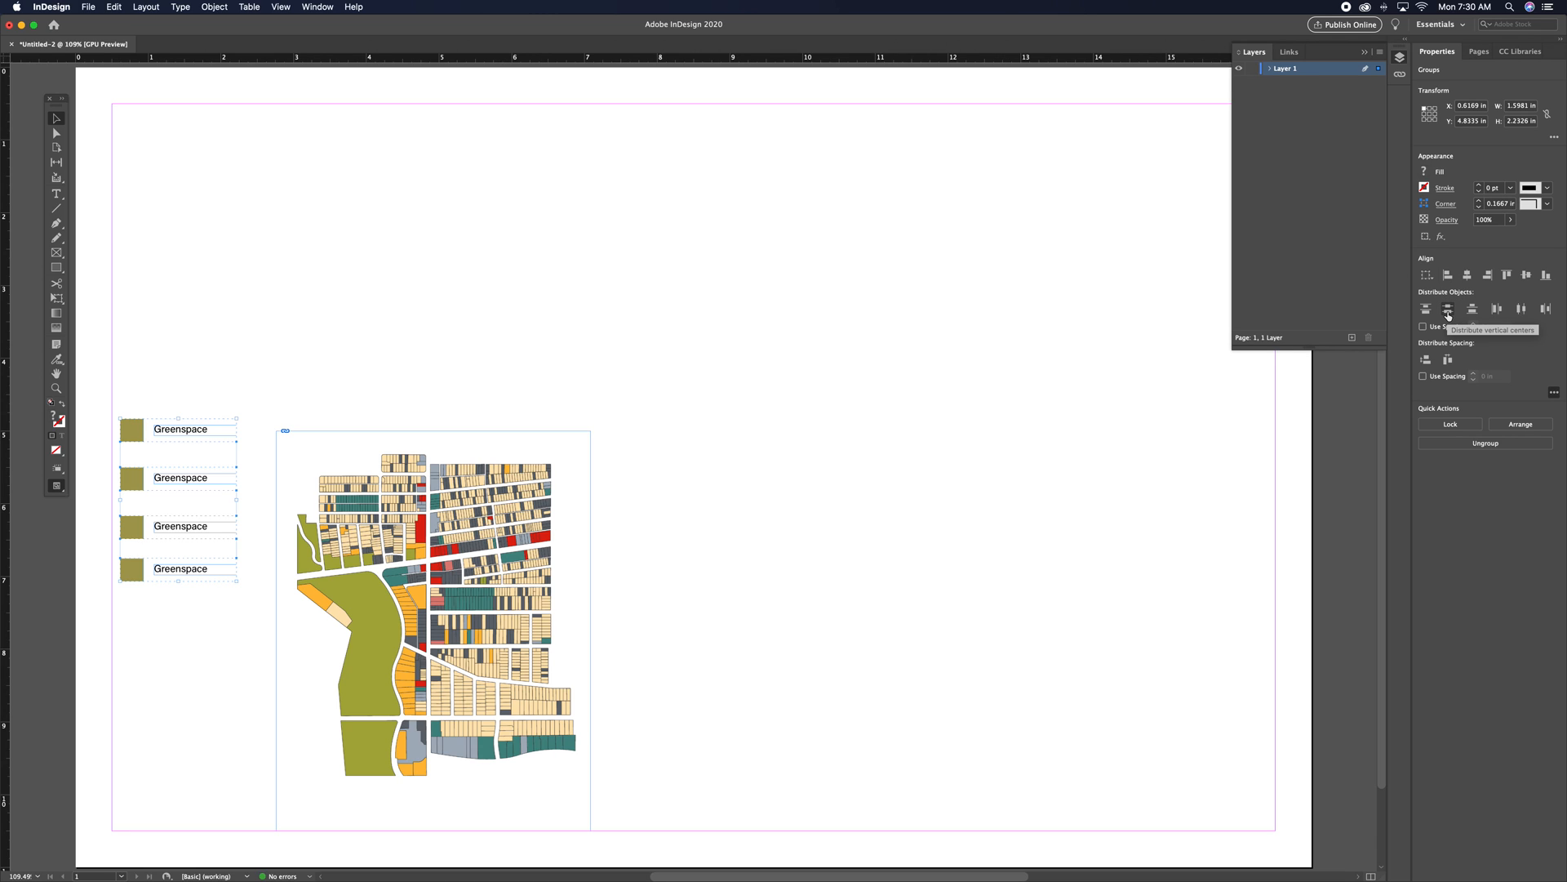
left_click(1448, 315)
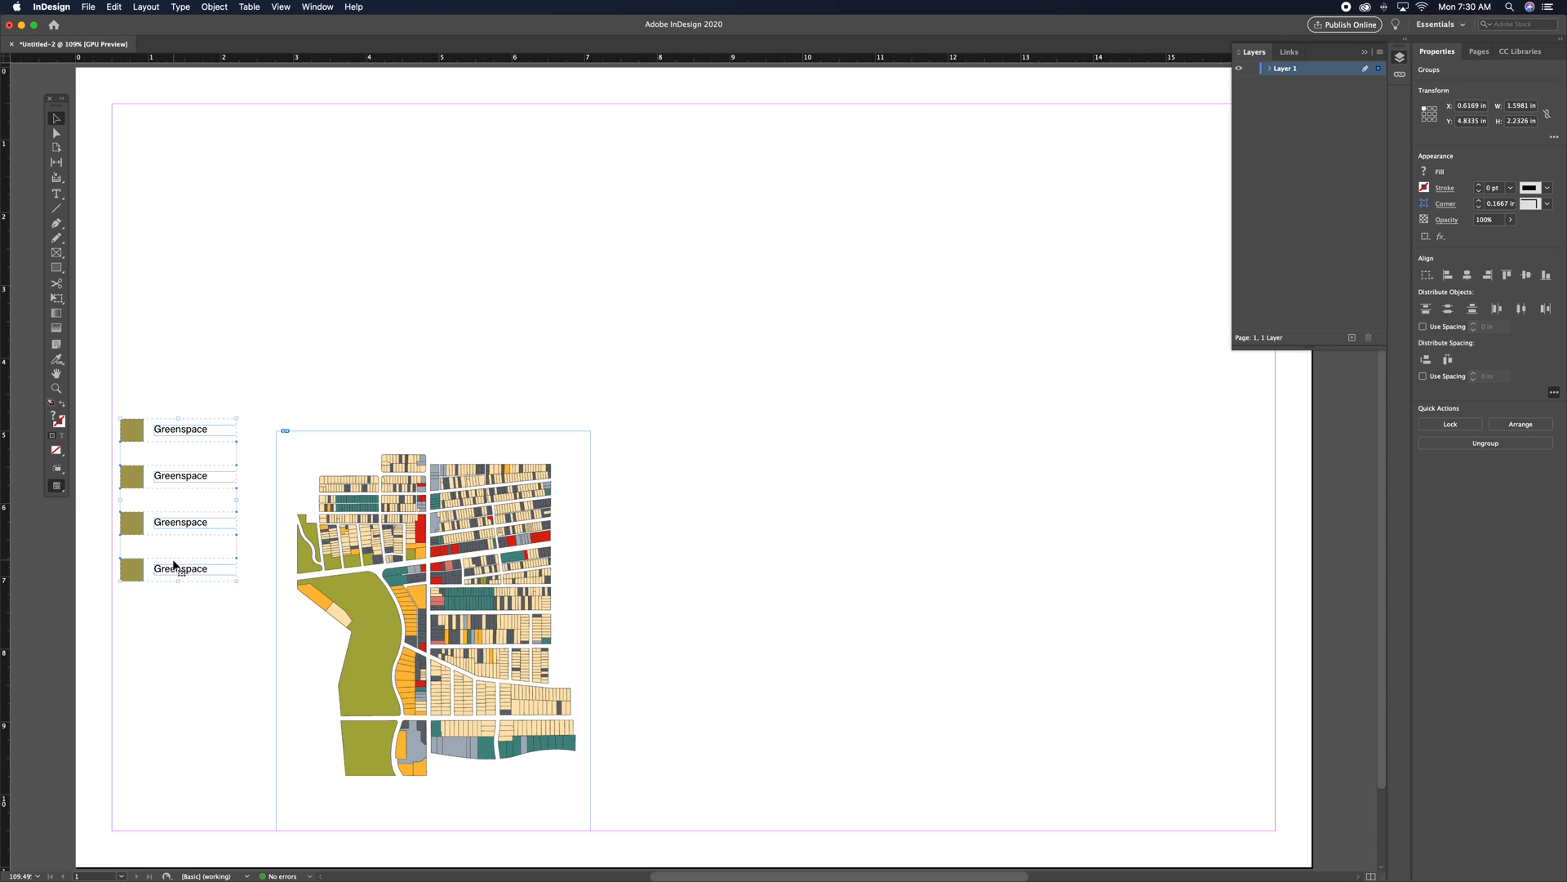
left_click_drag(139, 492, 151, 536)
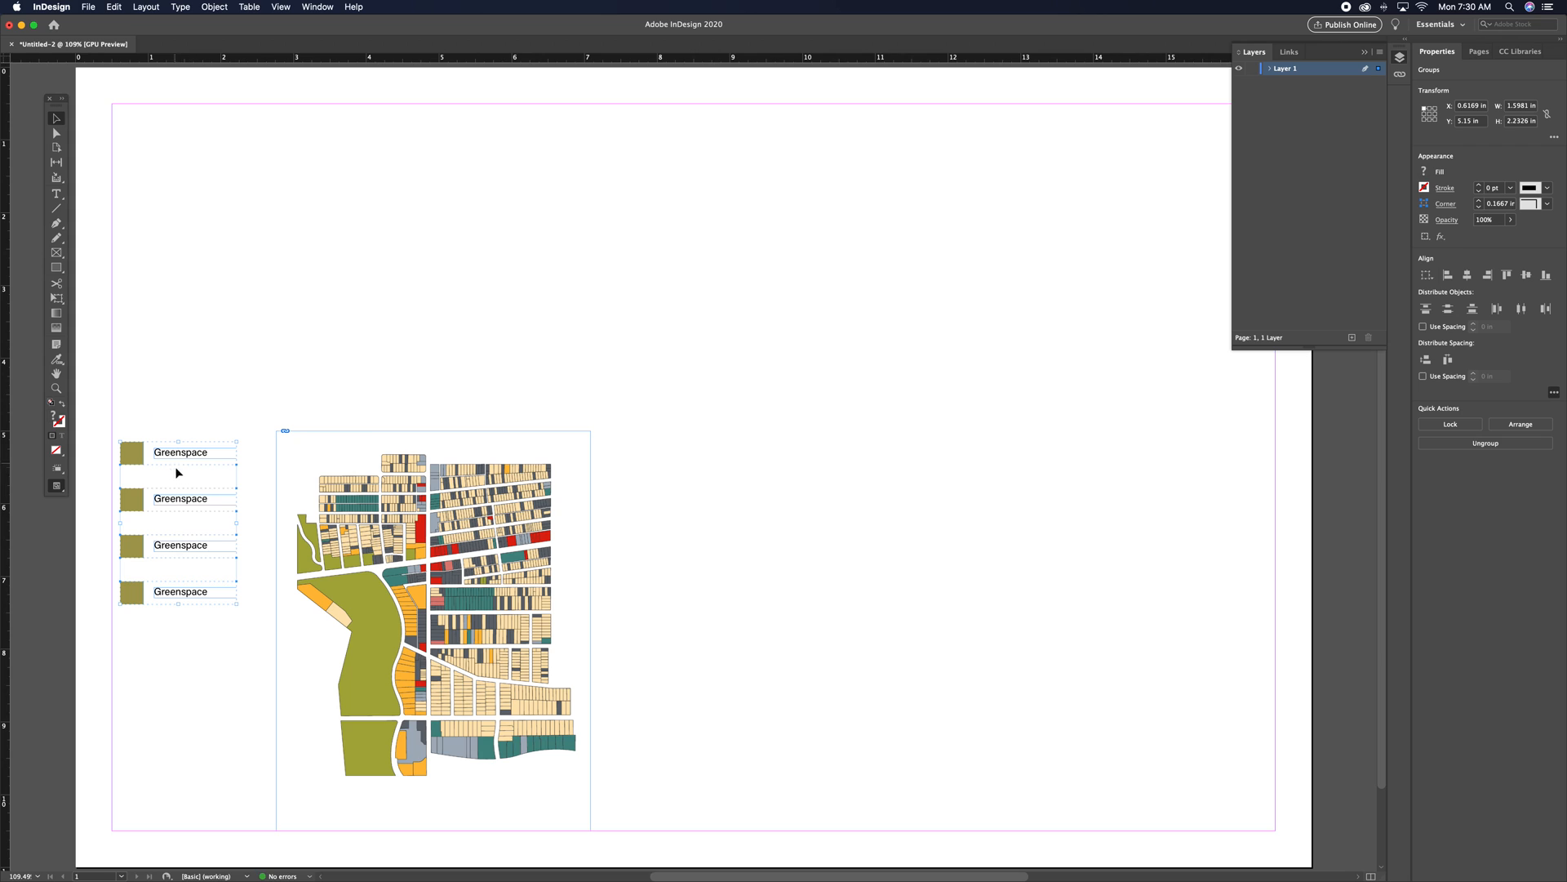
- Fill the second legend square with the red C=19 M=92 swatch from the Colorful_Theme group
left_click(133, 506)
left_click(135, 509)
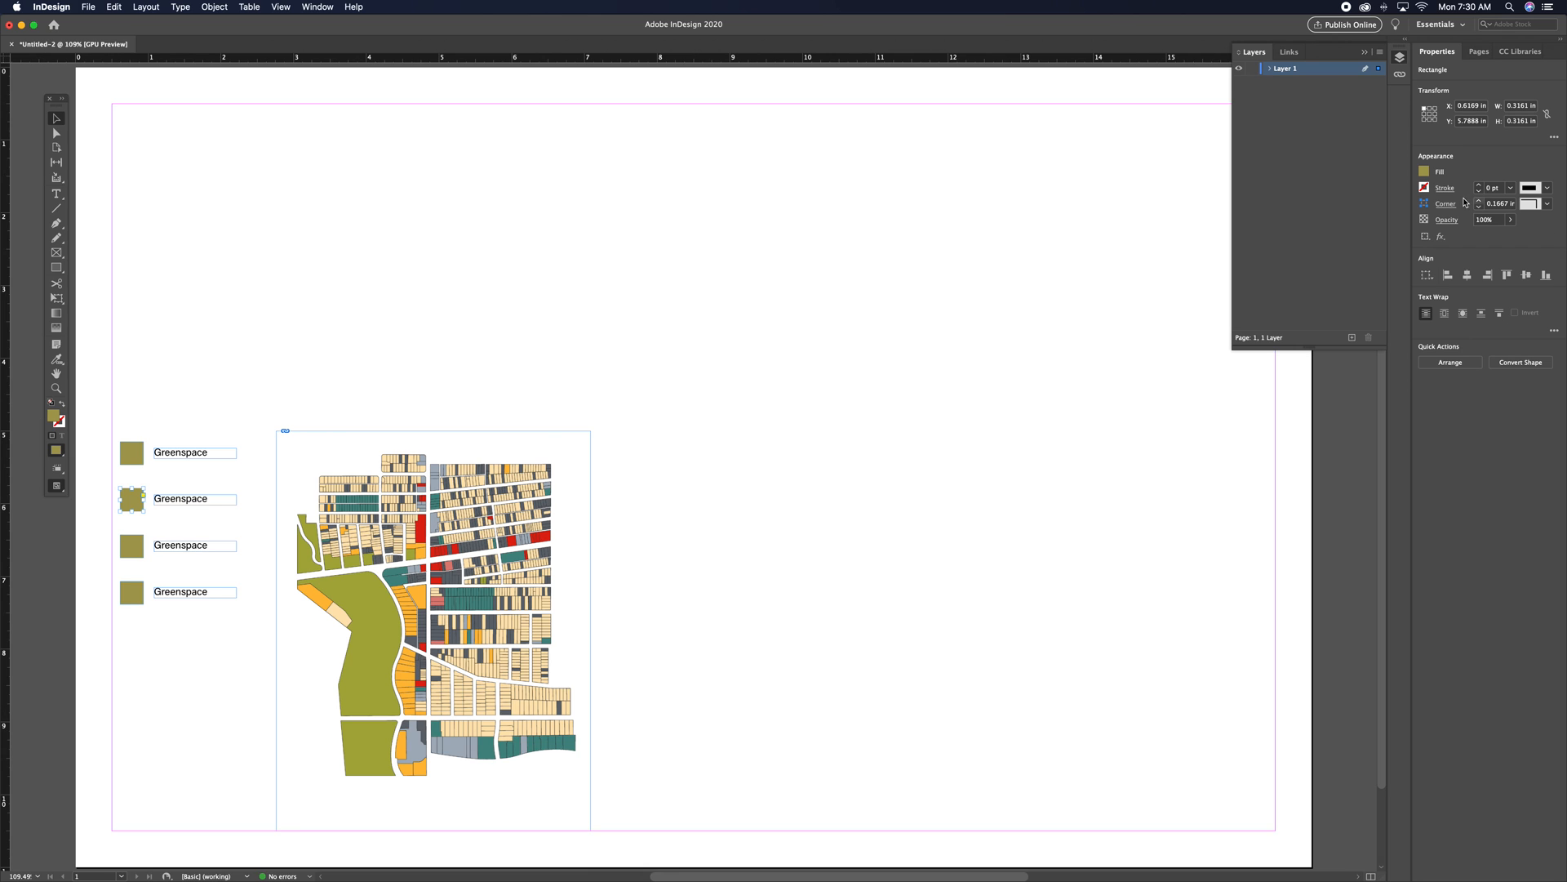
left_click(1426, 173)
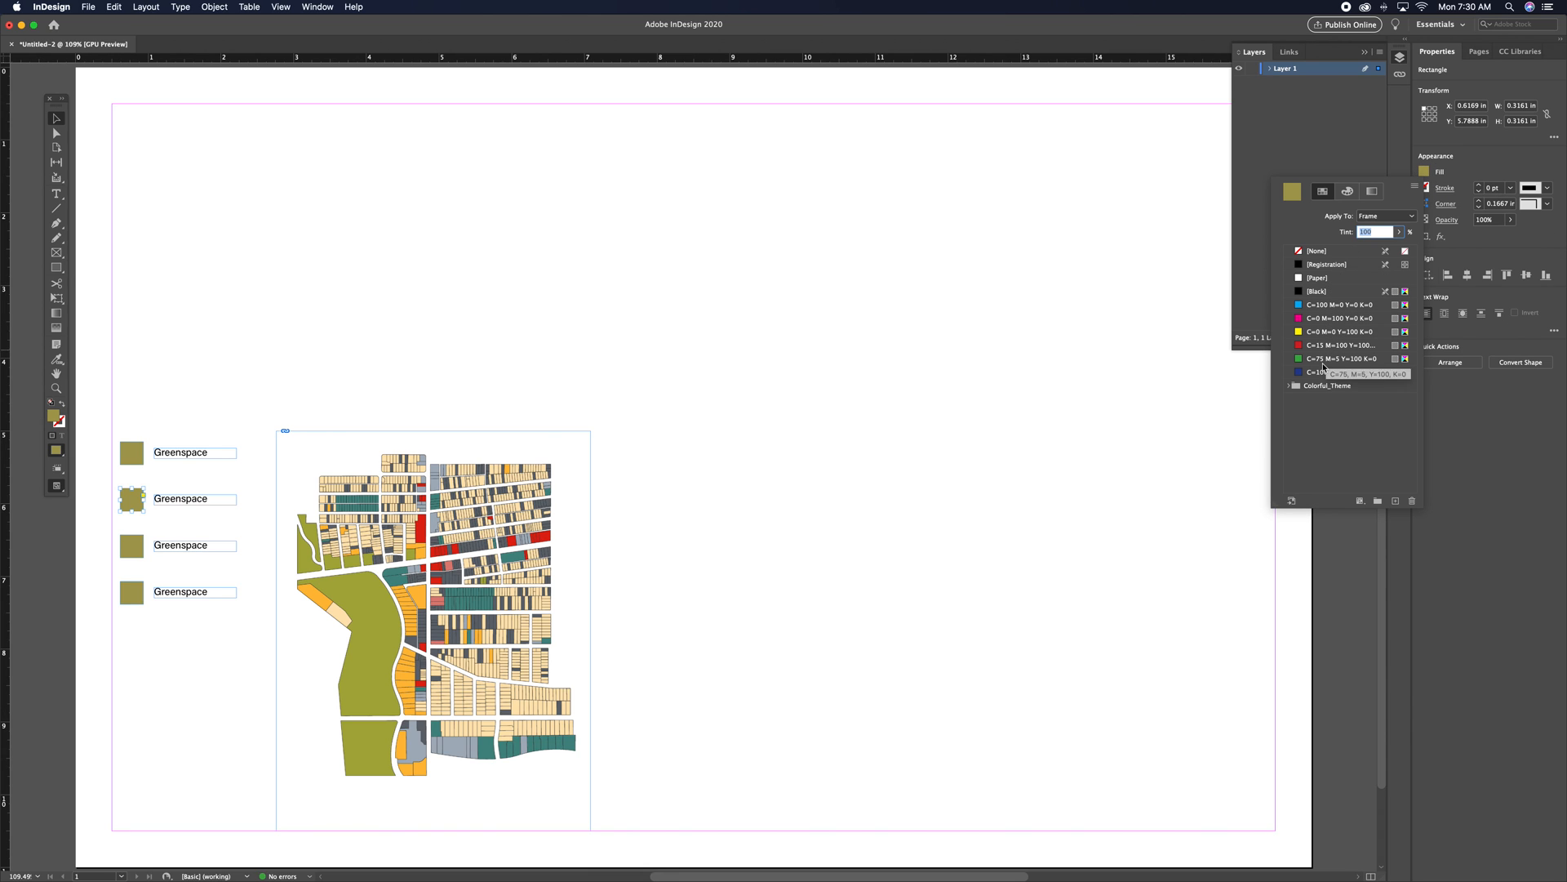
left_click(1332, 386)
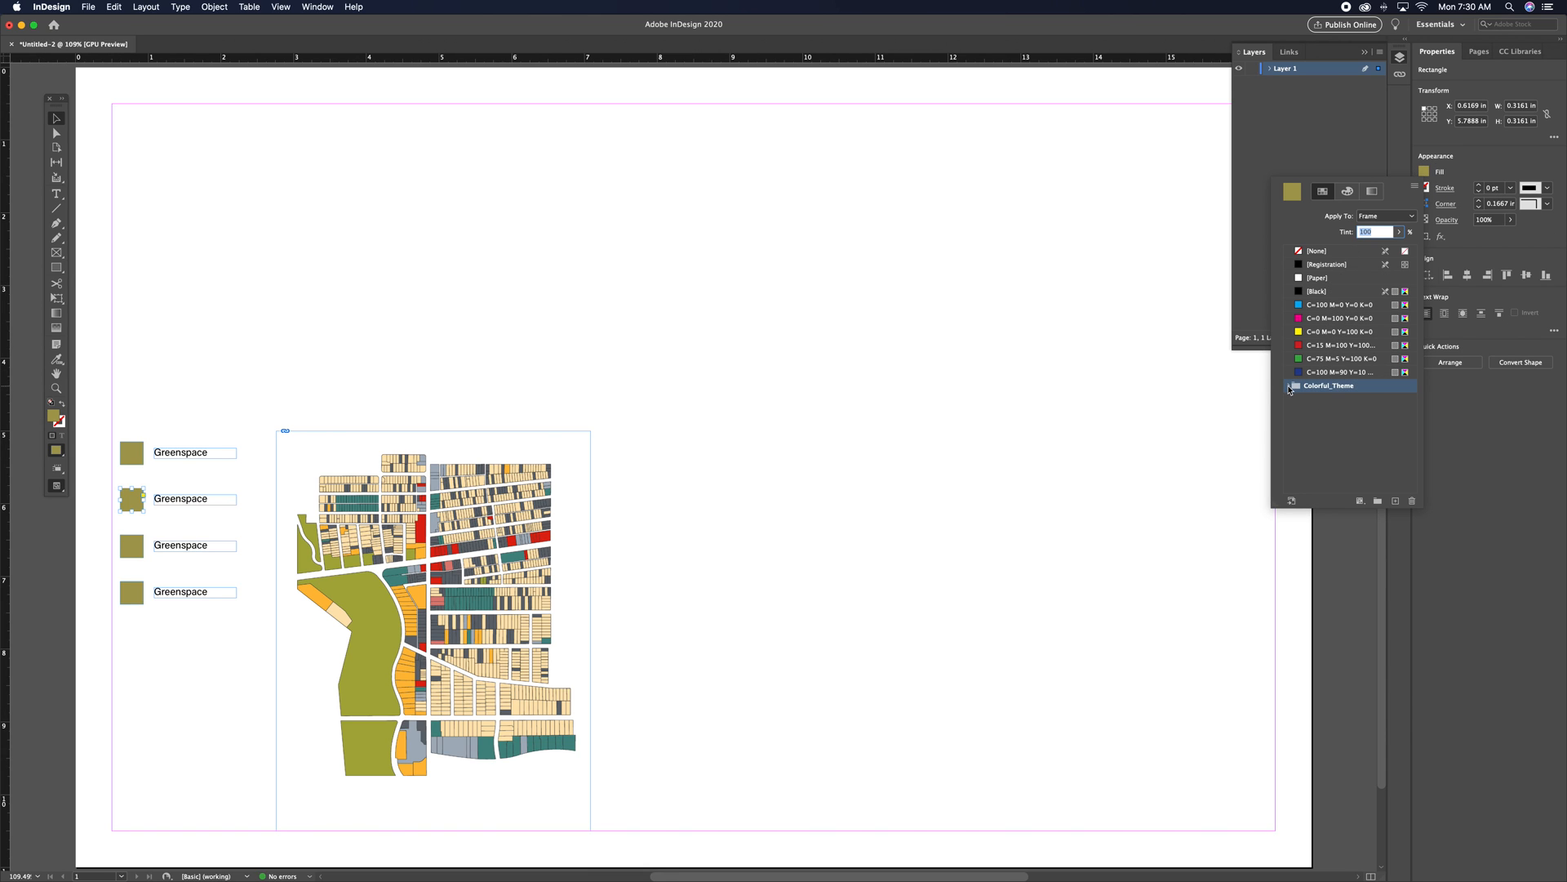
left_click(1290, 388)
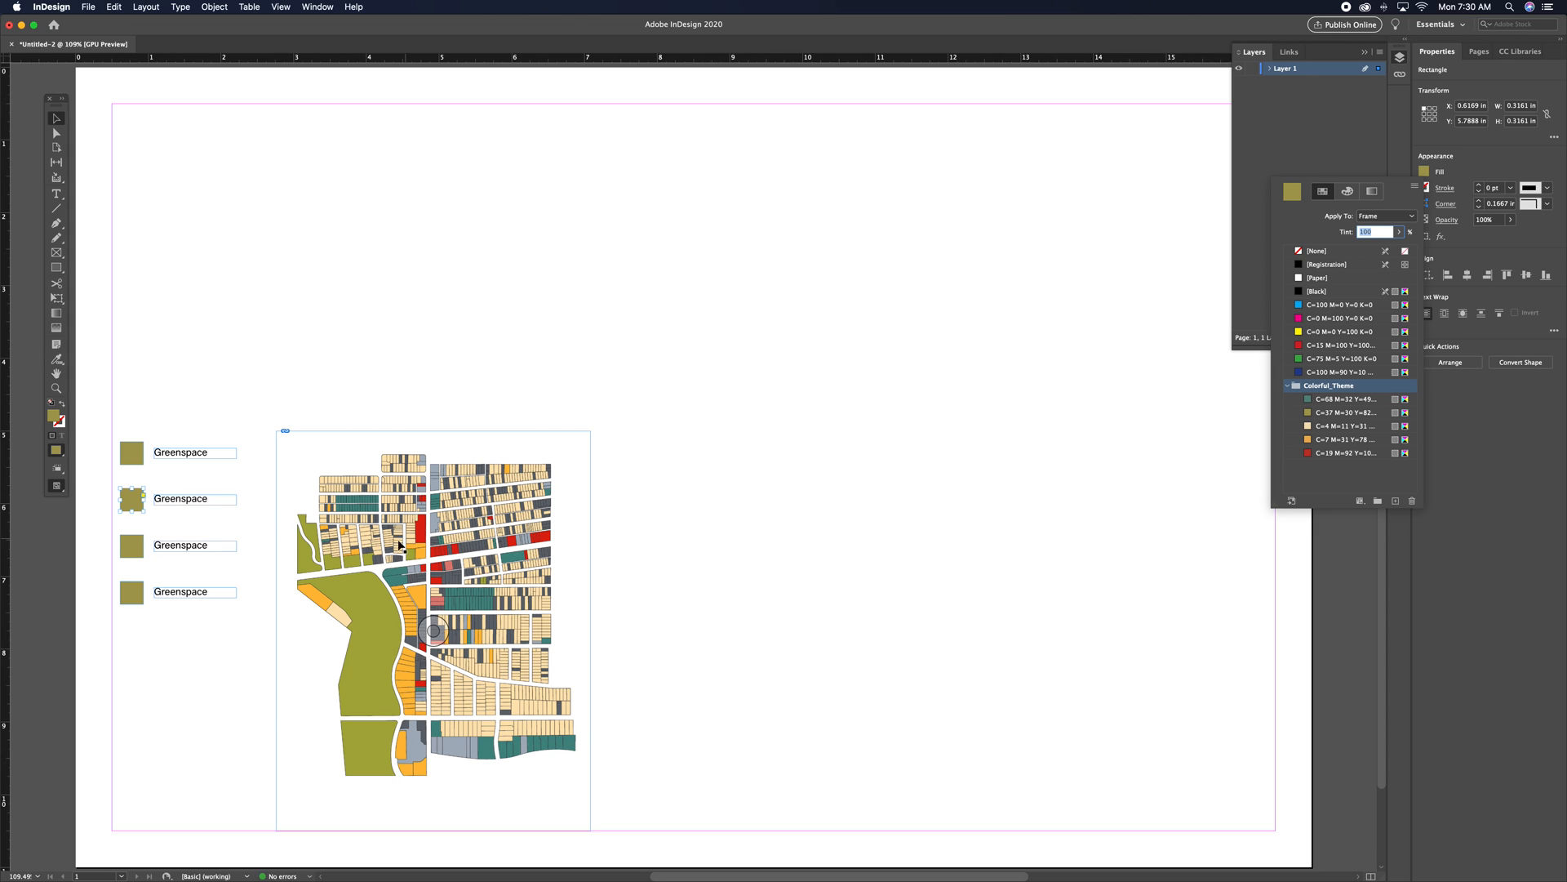
left_click(1315, 458)
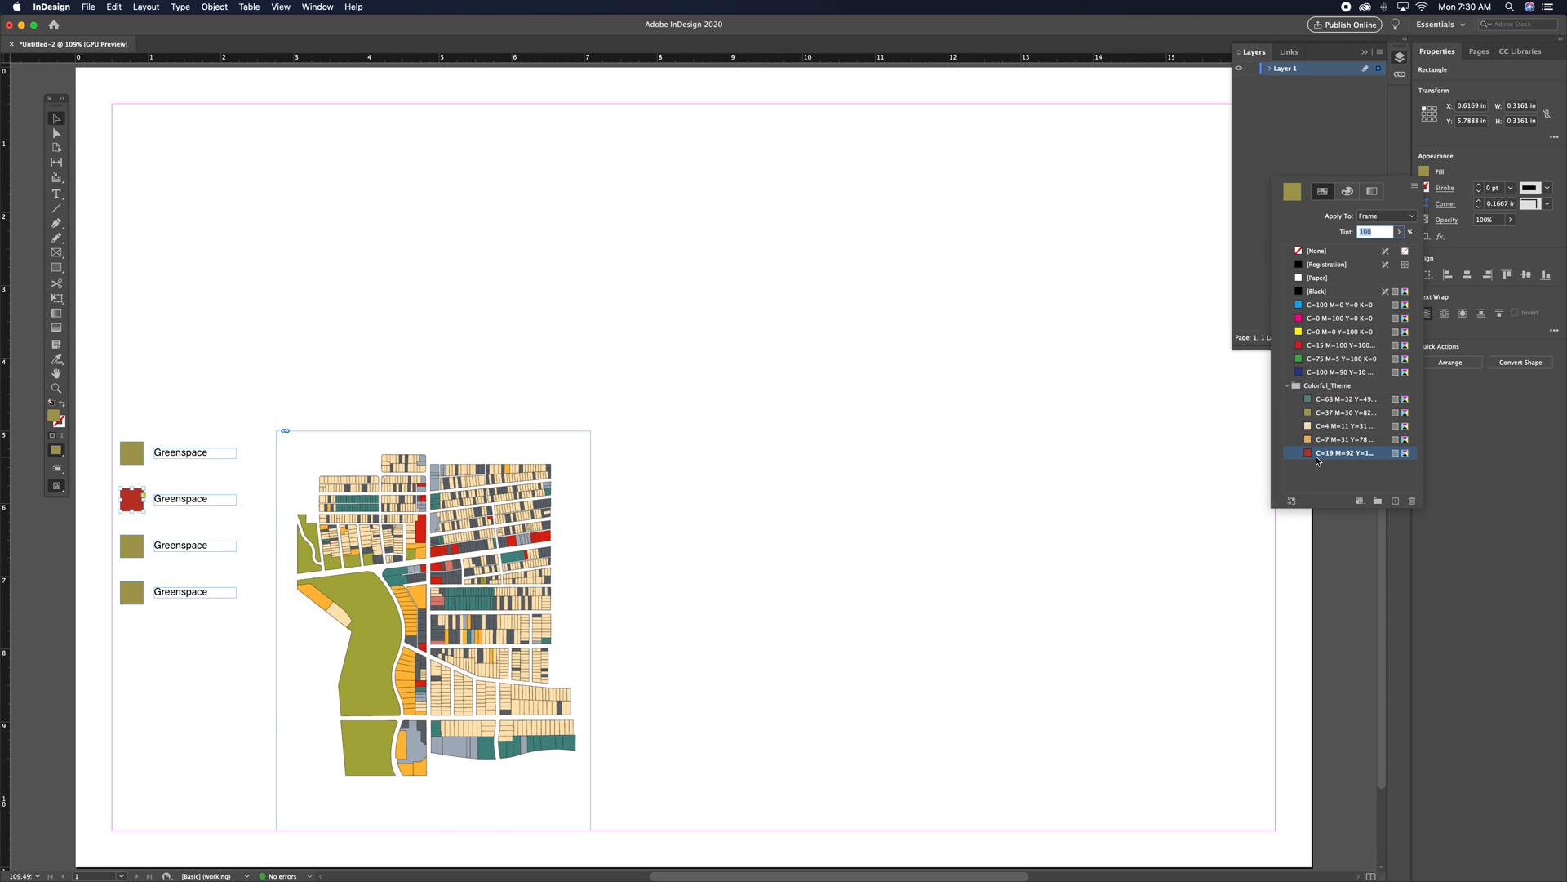
- Replace the label beside the red legend square with "Commercial"
left_click(188, 500)
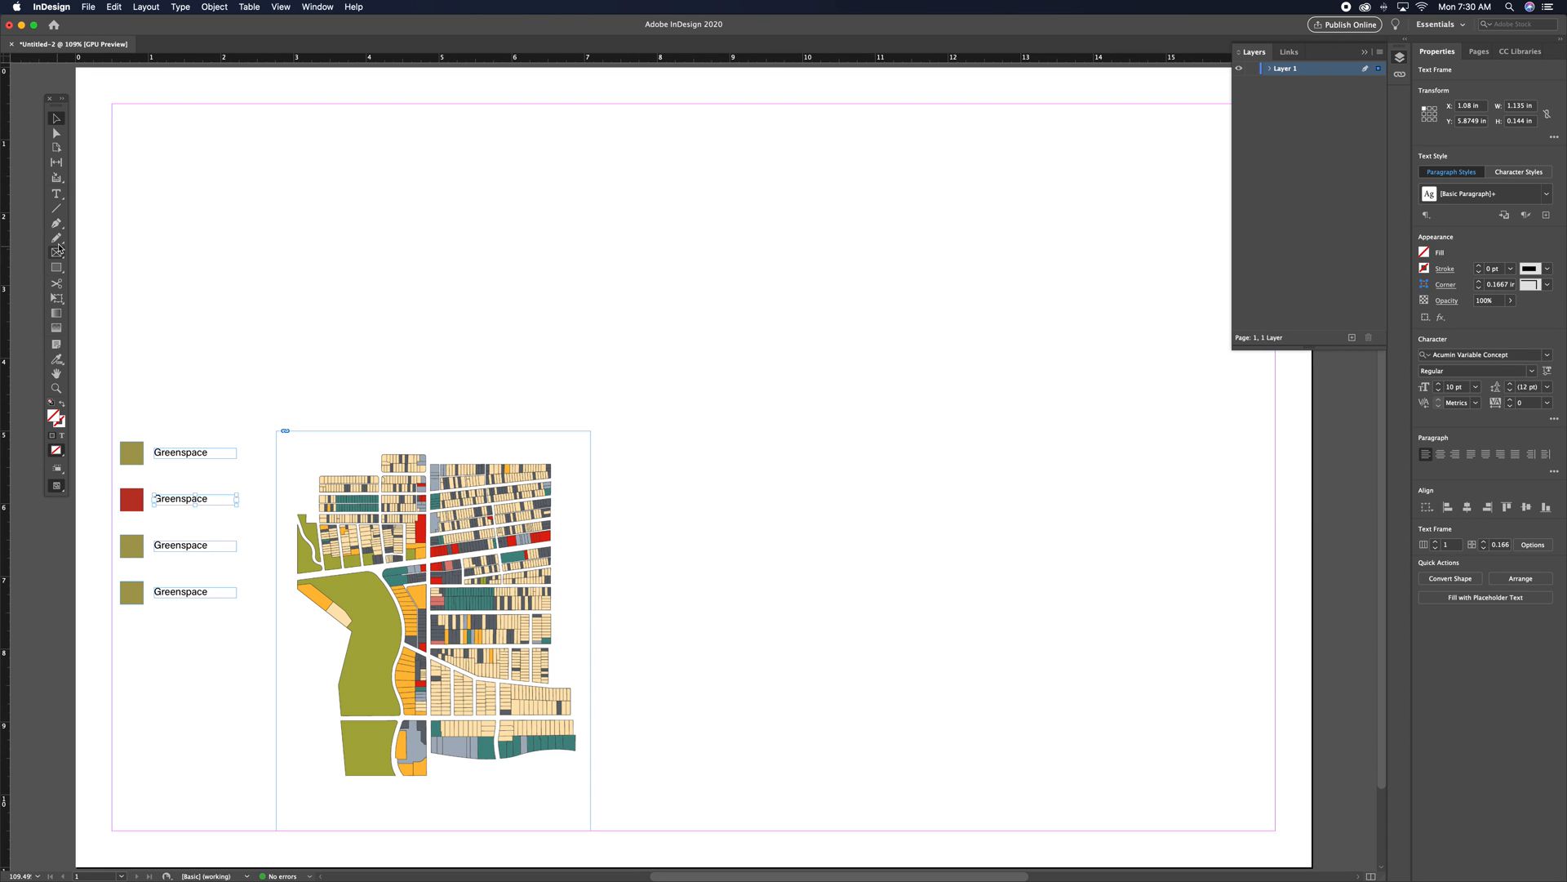
left_click(57, 194)
double_click(206, 500)
type("C")
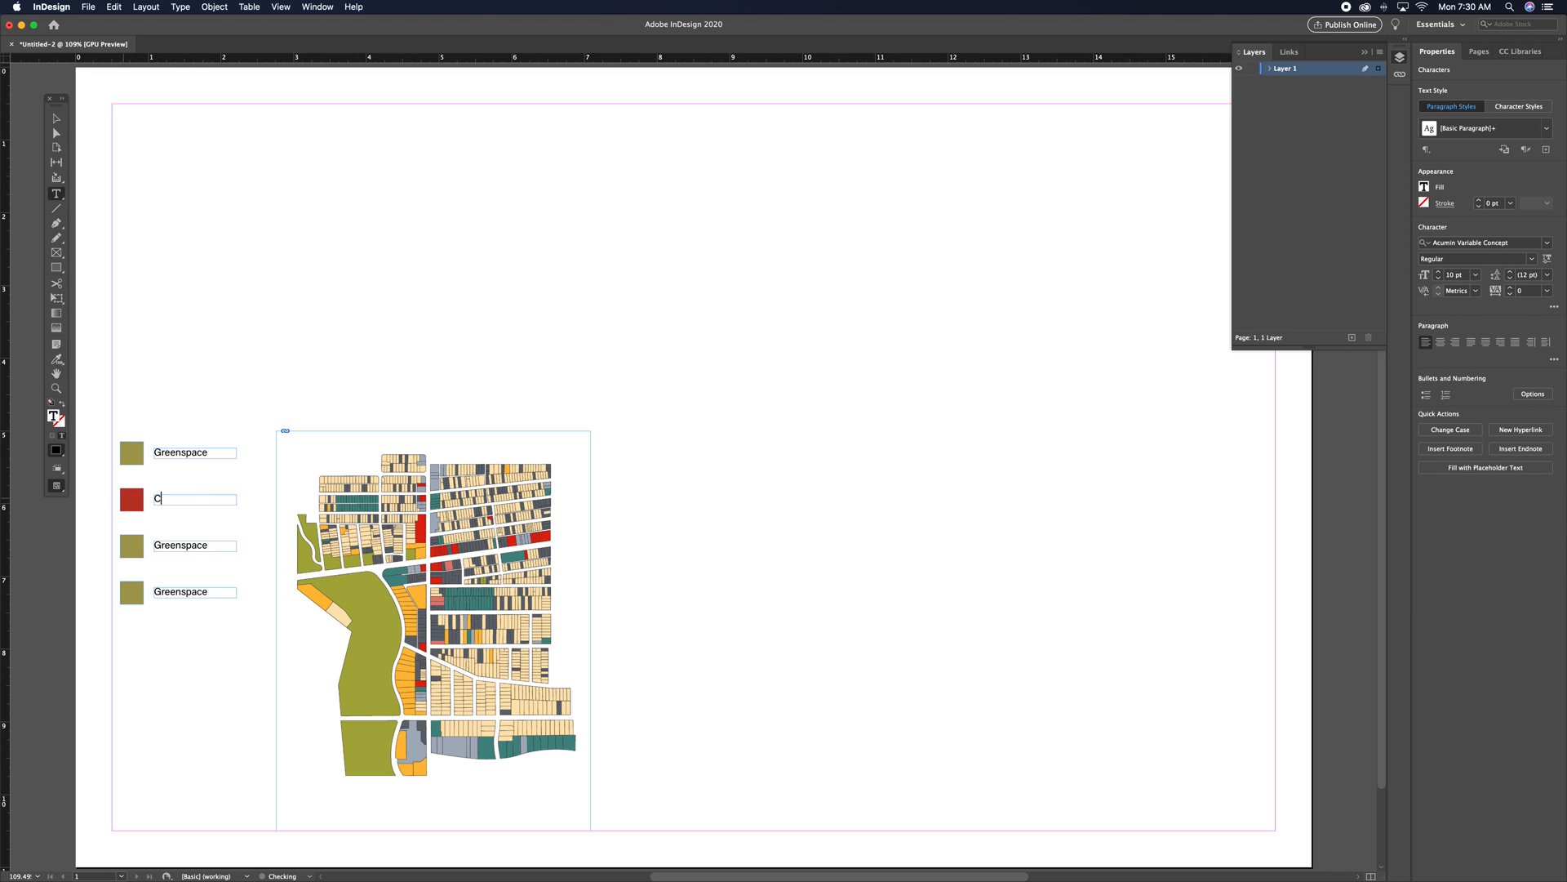
type("ommercial")
left_click(56, 118)
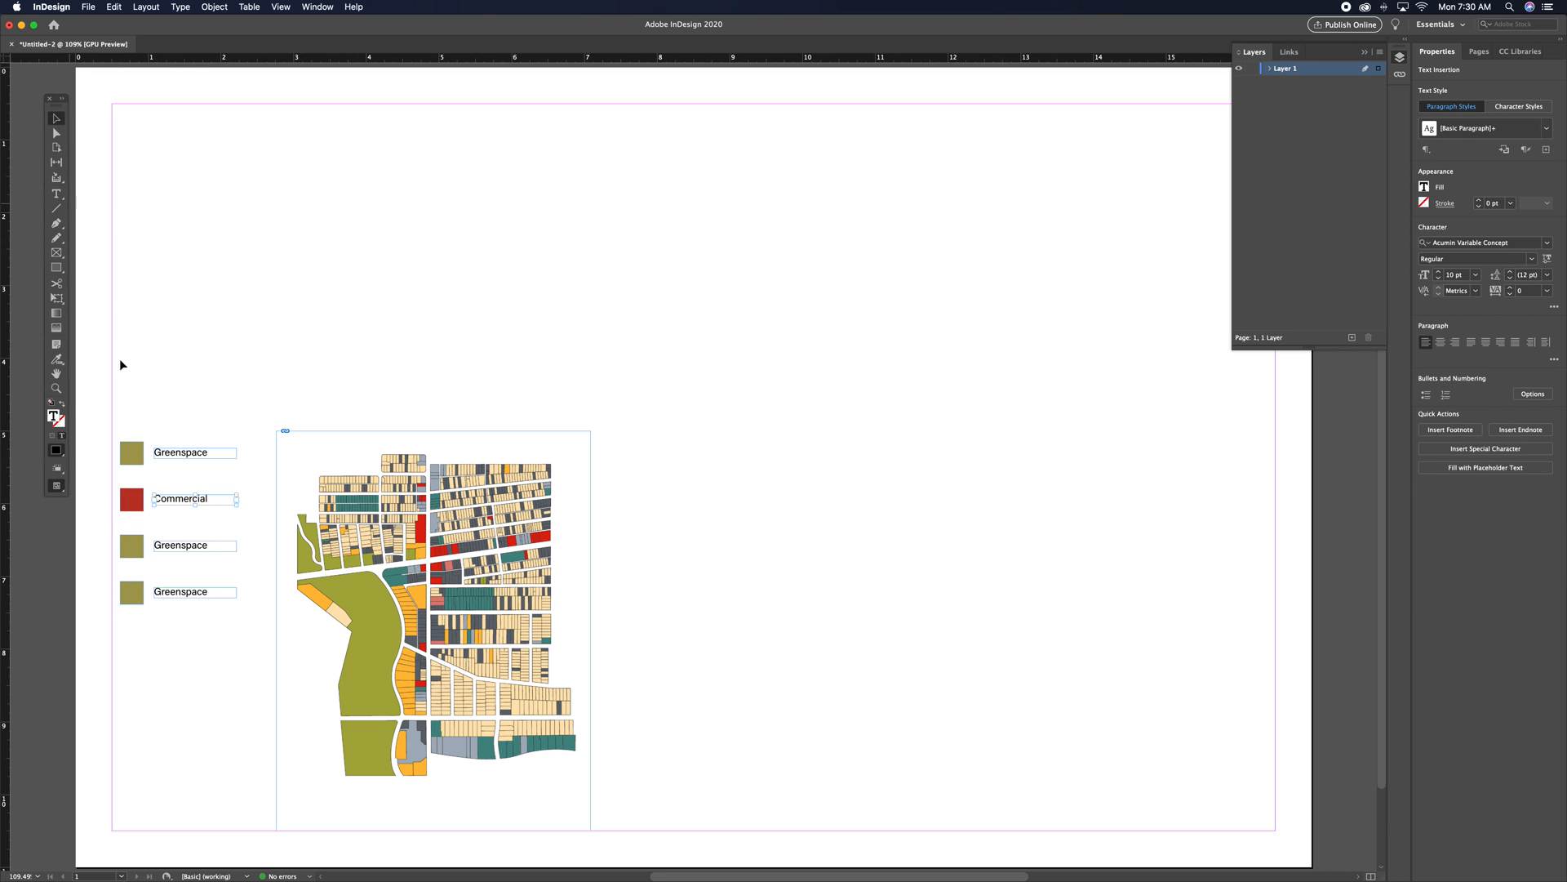
left_click(192, 699)
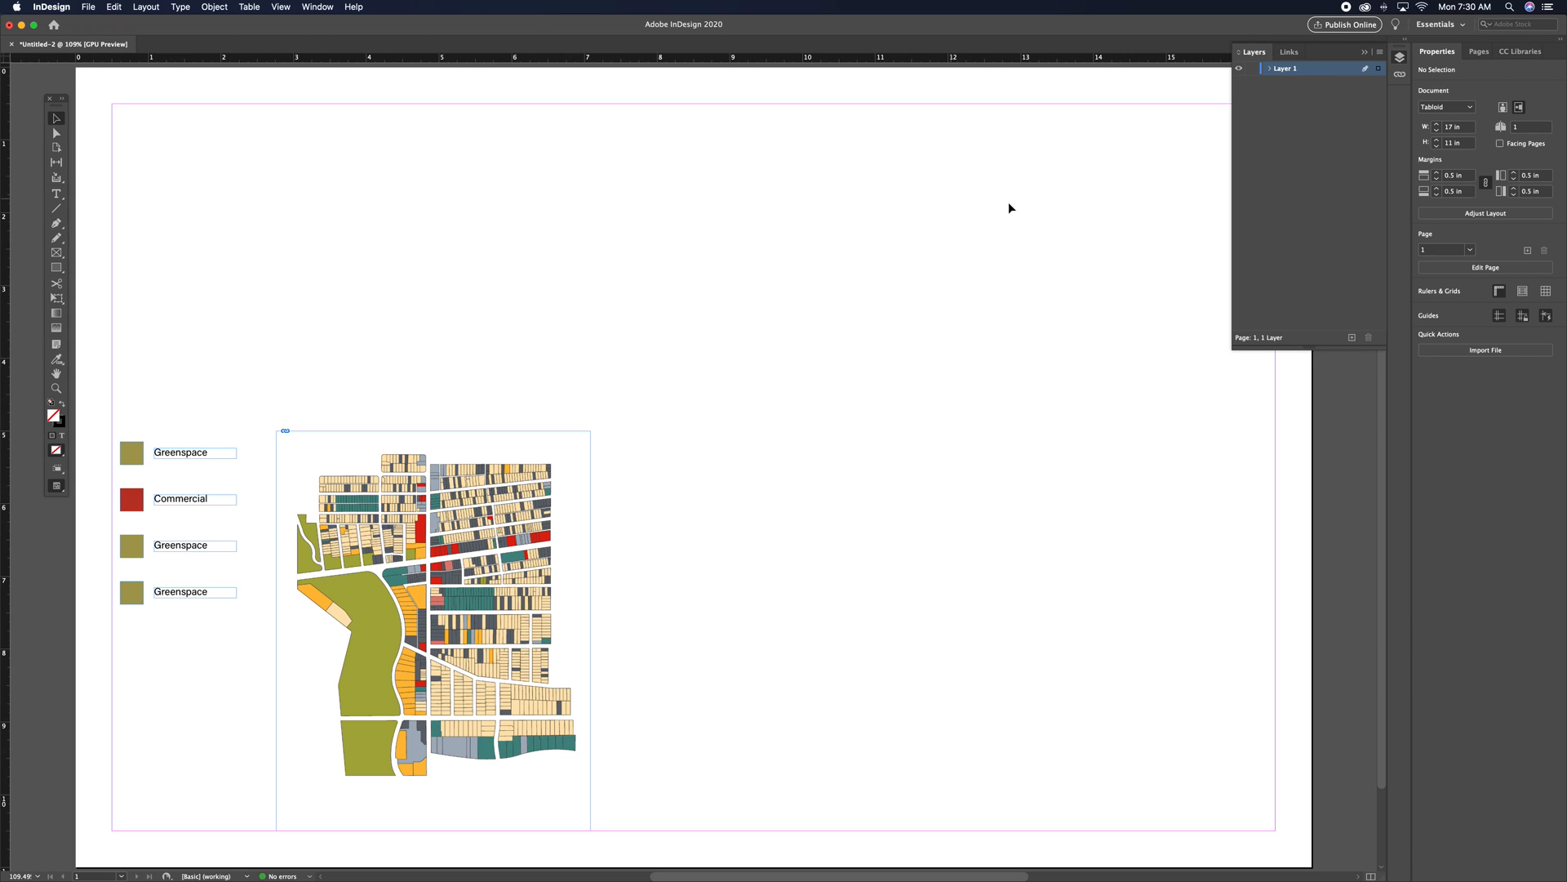
- Place the image Greenspace Land Use.jpg on the page with its upper corner above the existing land use map
left_click(85, 8)
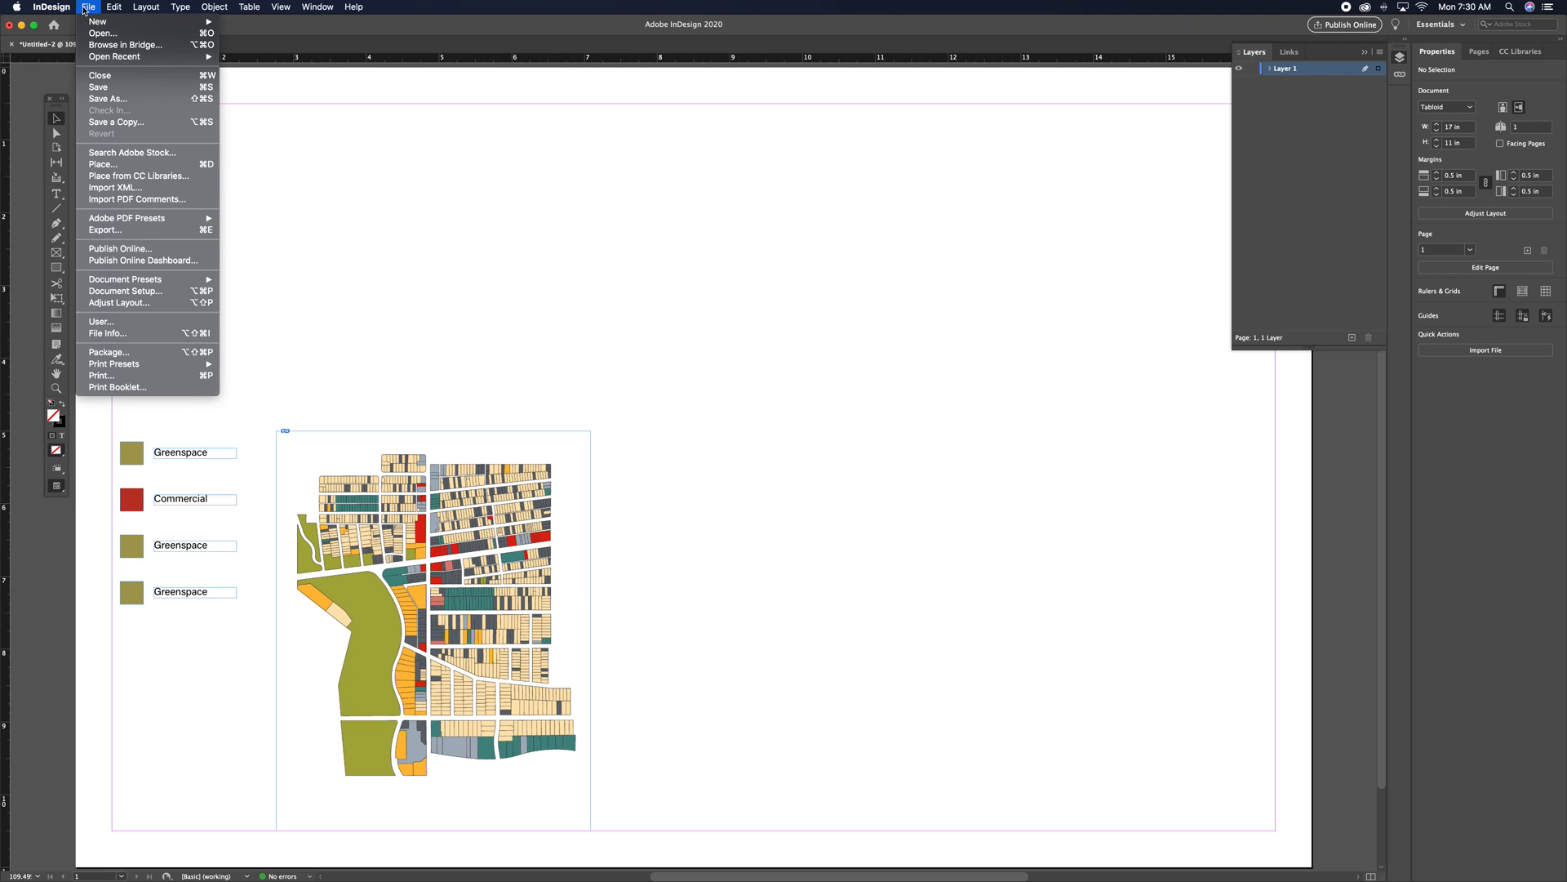
left_click(133, 163)
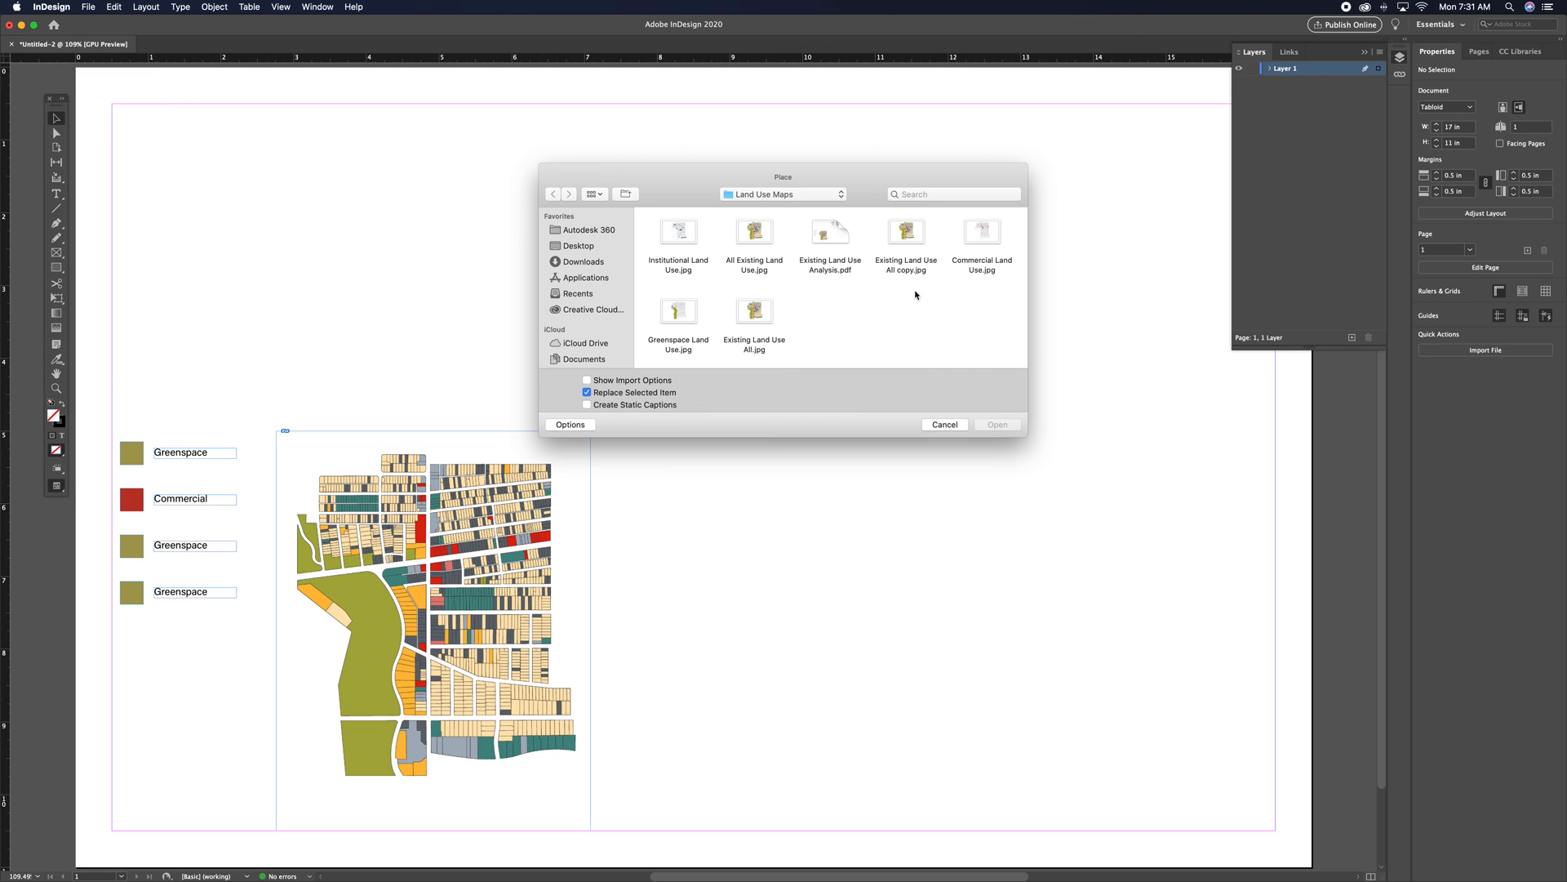
left_click(694, 324)
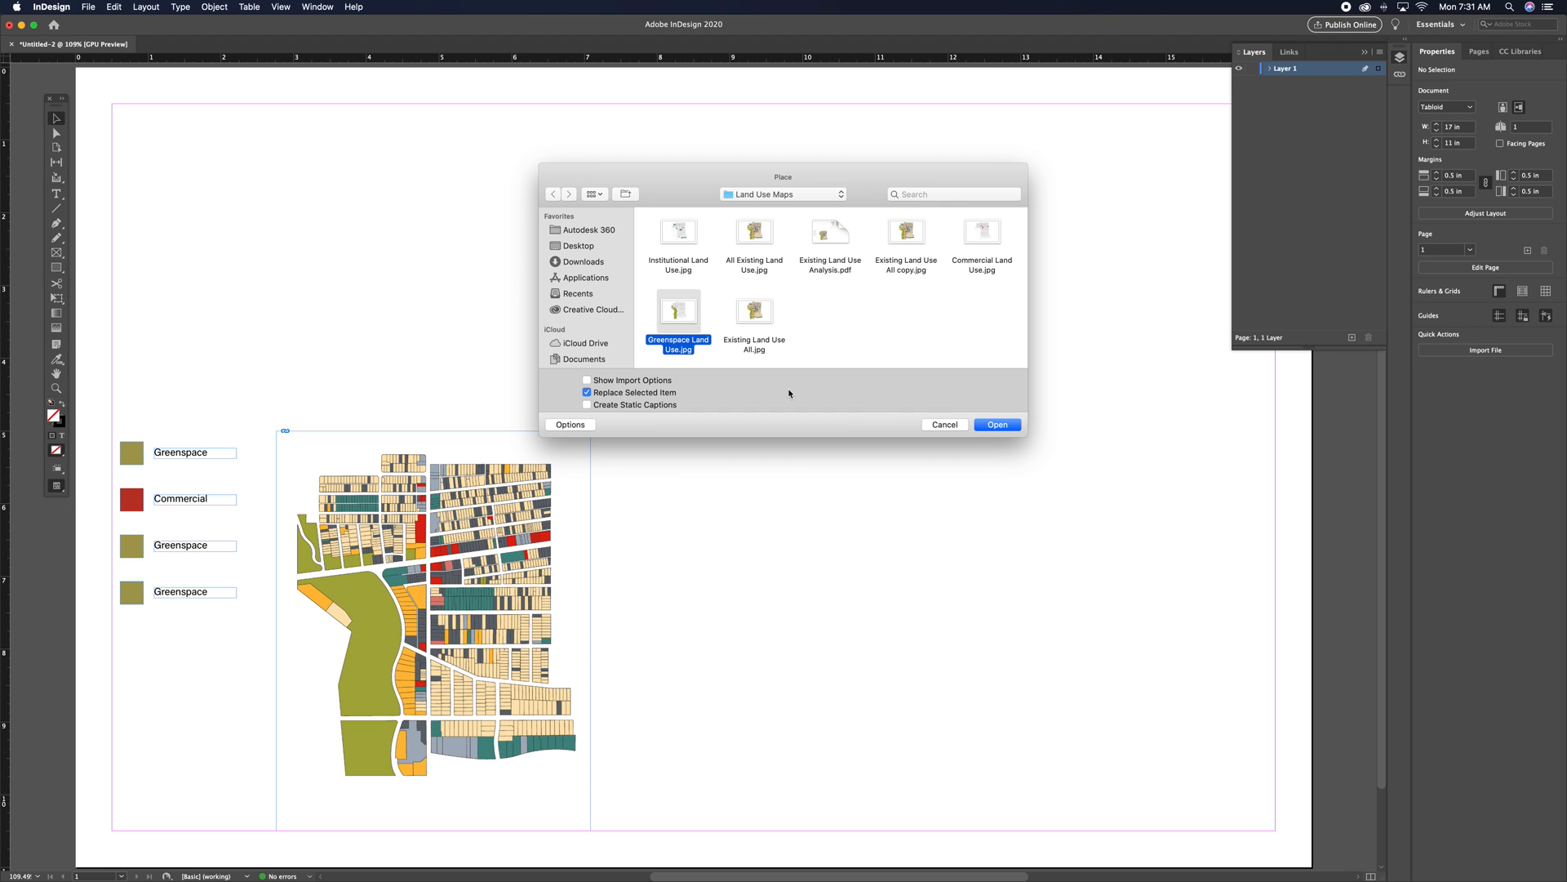
left_click(997, 425)
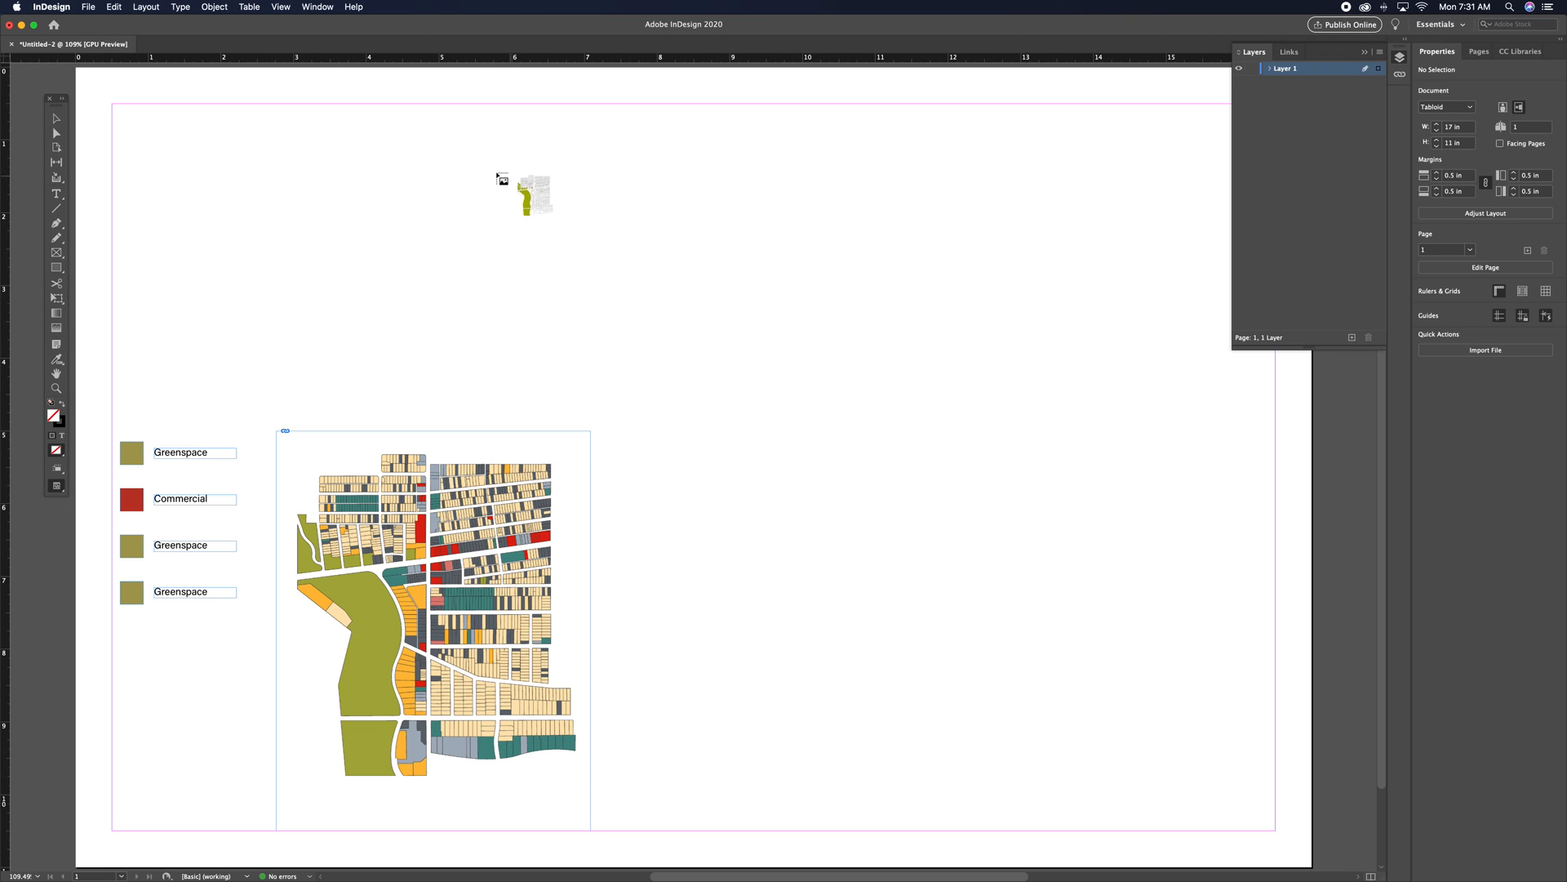
left_click(494, 171)
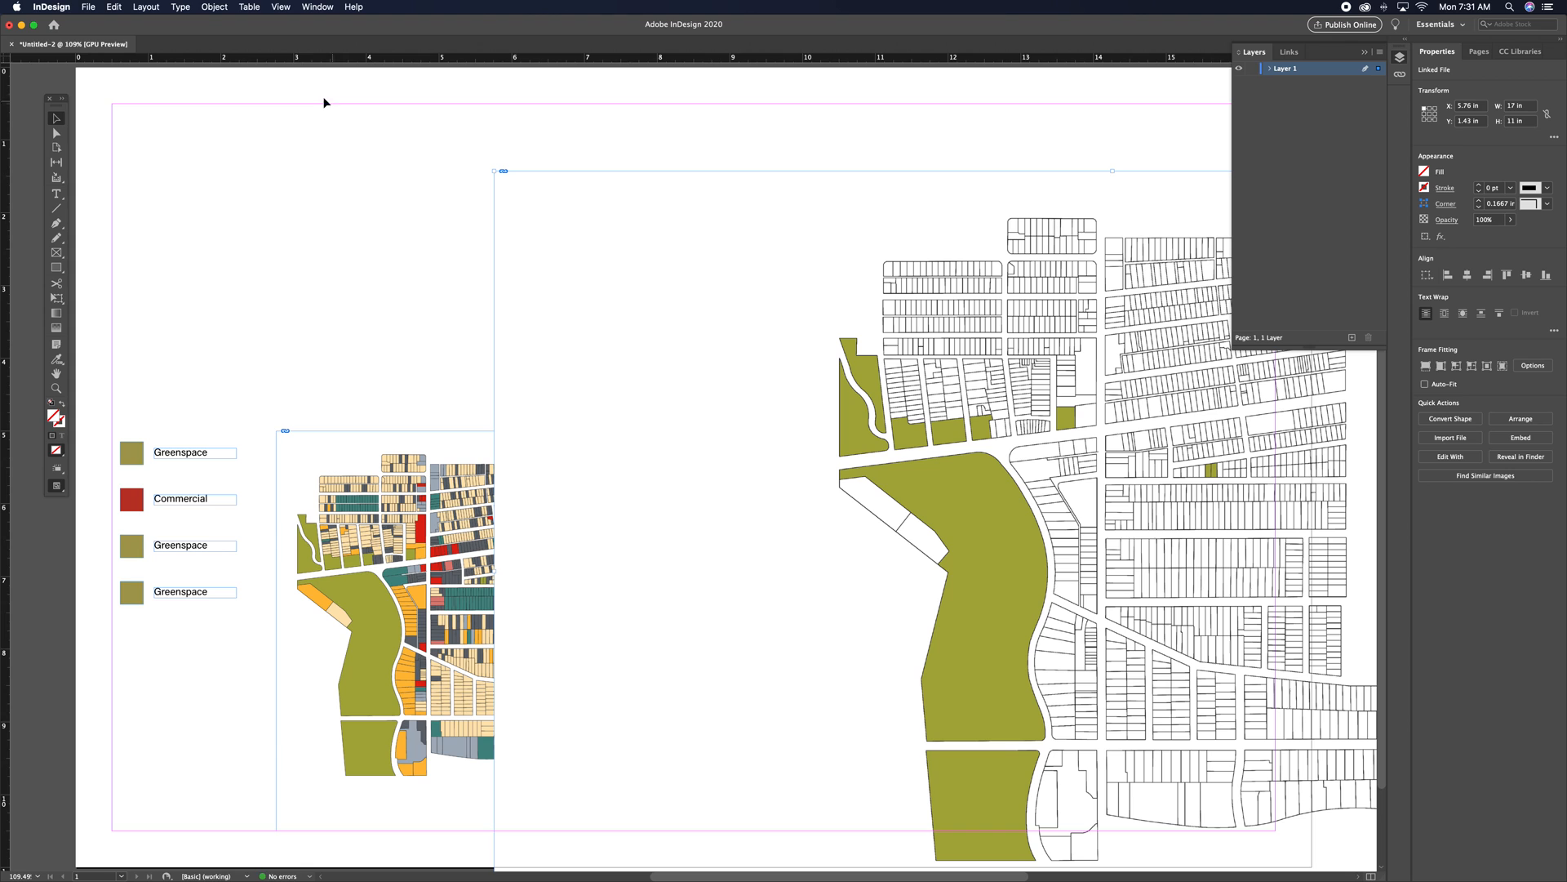
- Scale the placed greenspace map to 25% in both directions
left_click(215, 6)
mouse_move(216, 26)
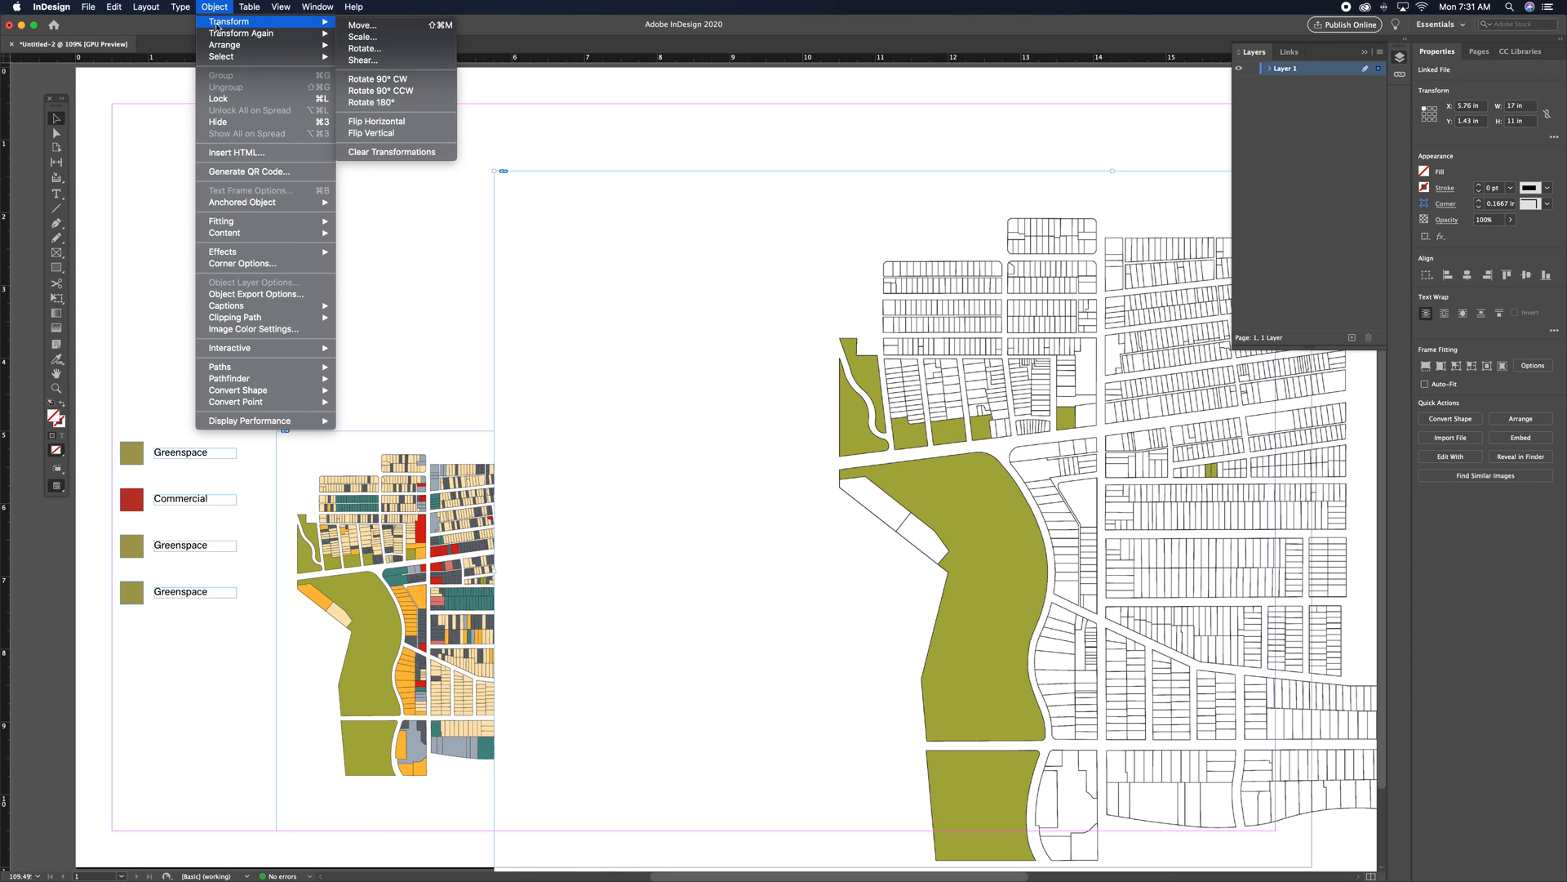
left_click(364, 37)
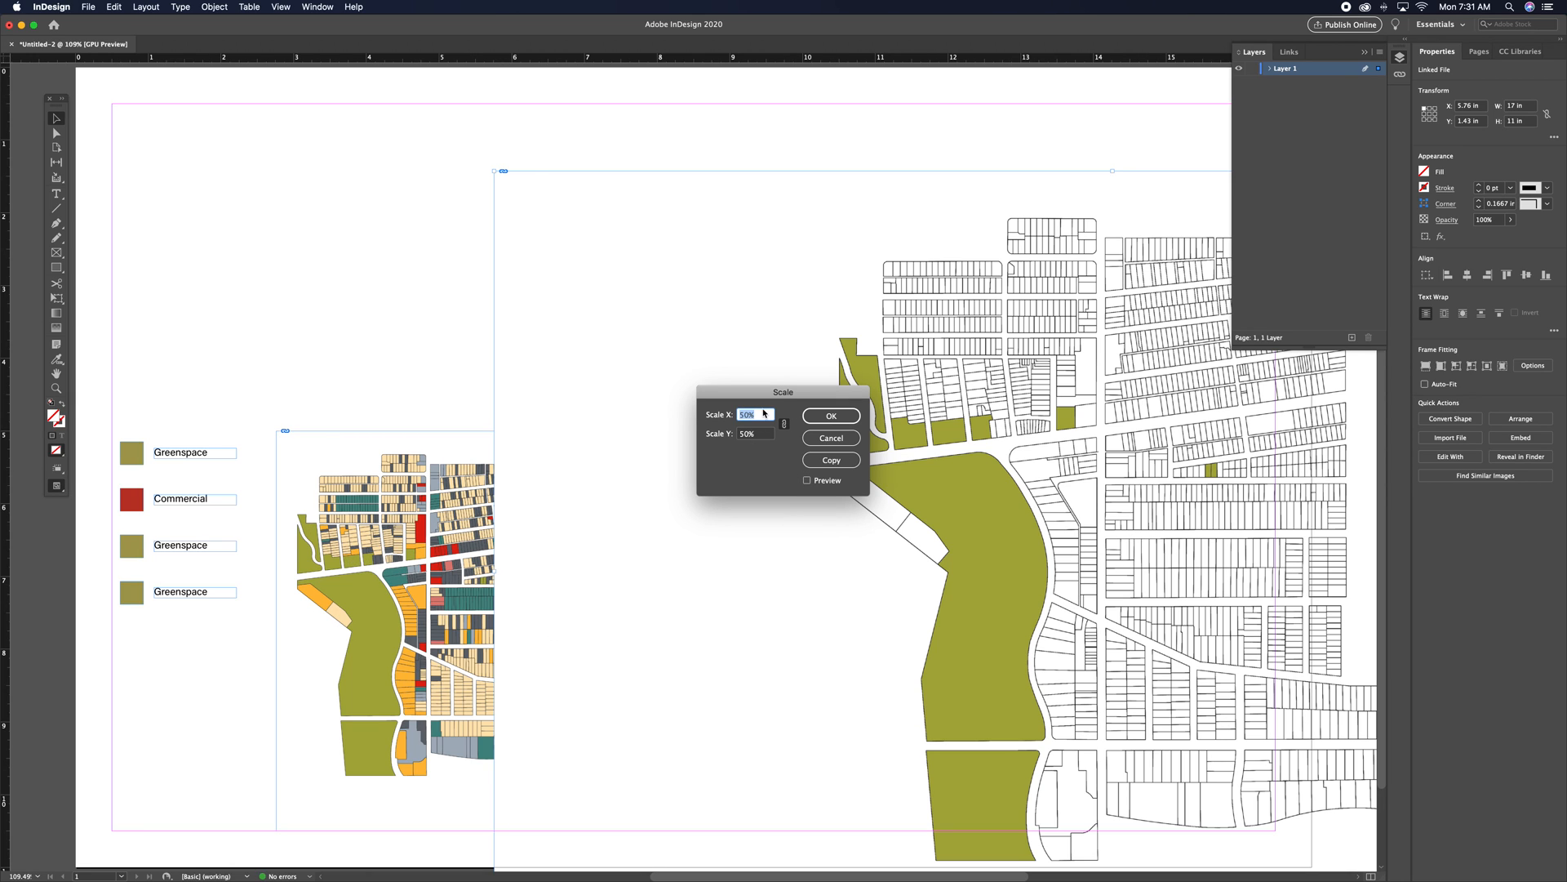
left_click_drag(763, 413, 722, 413)
type("25")
left_click(831, 416)
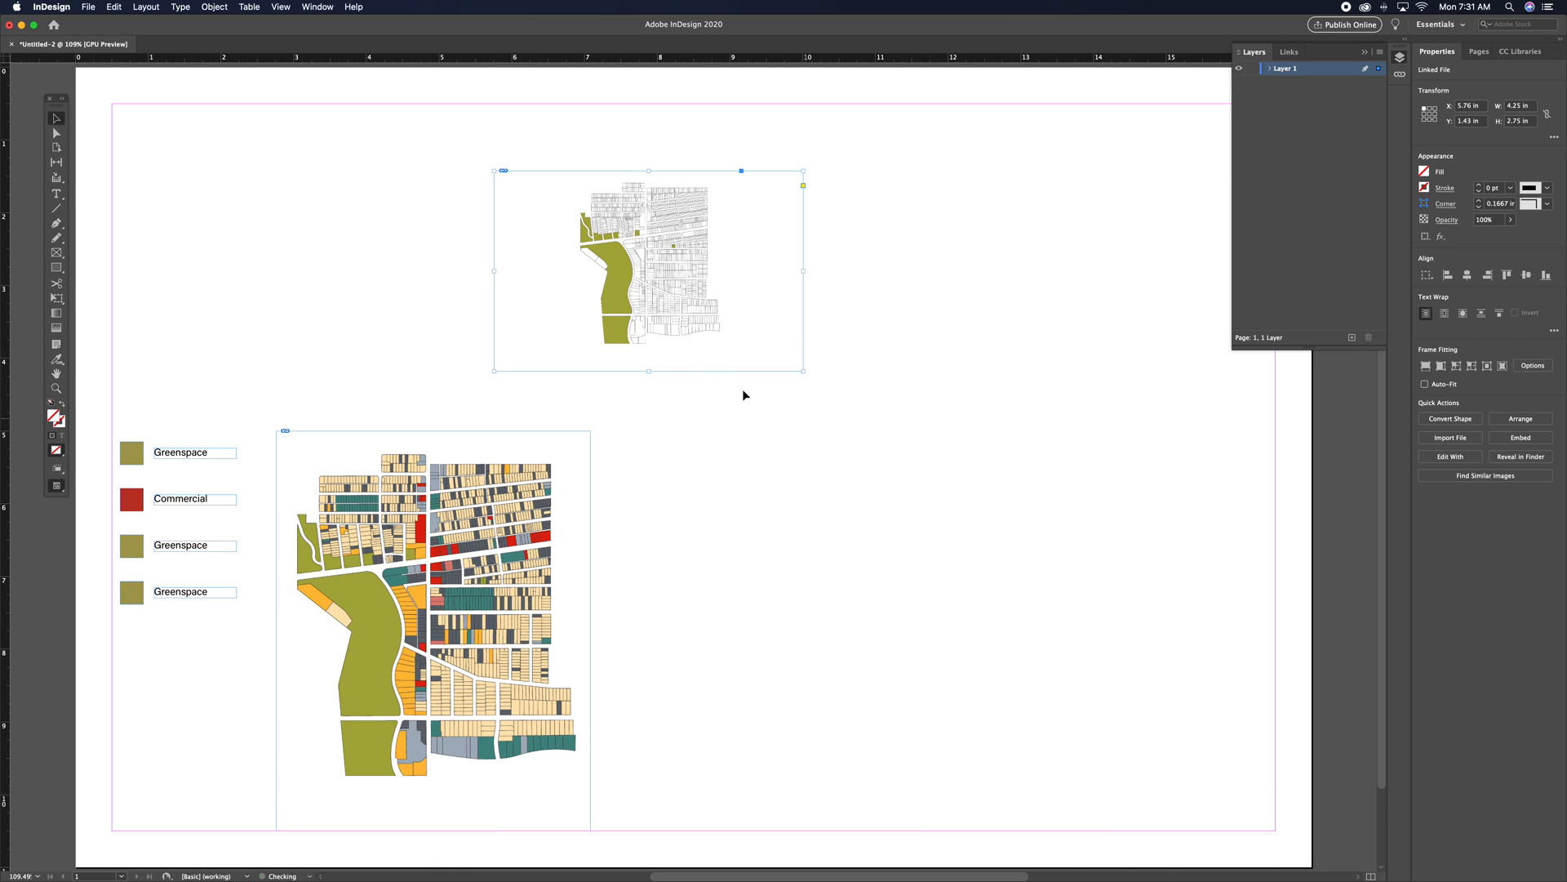
- Crop the greenspace map's frame to about 2.26 in wide and move it up against the page's top margin
left_click_drag(494, 270, 568, 270)
left_click_drag(803, 270, 769, 222)
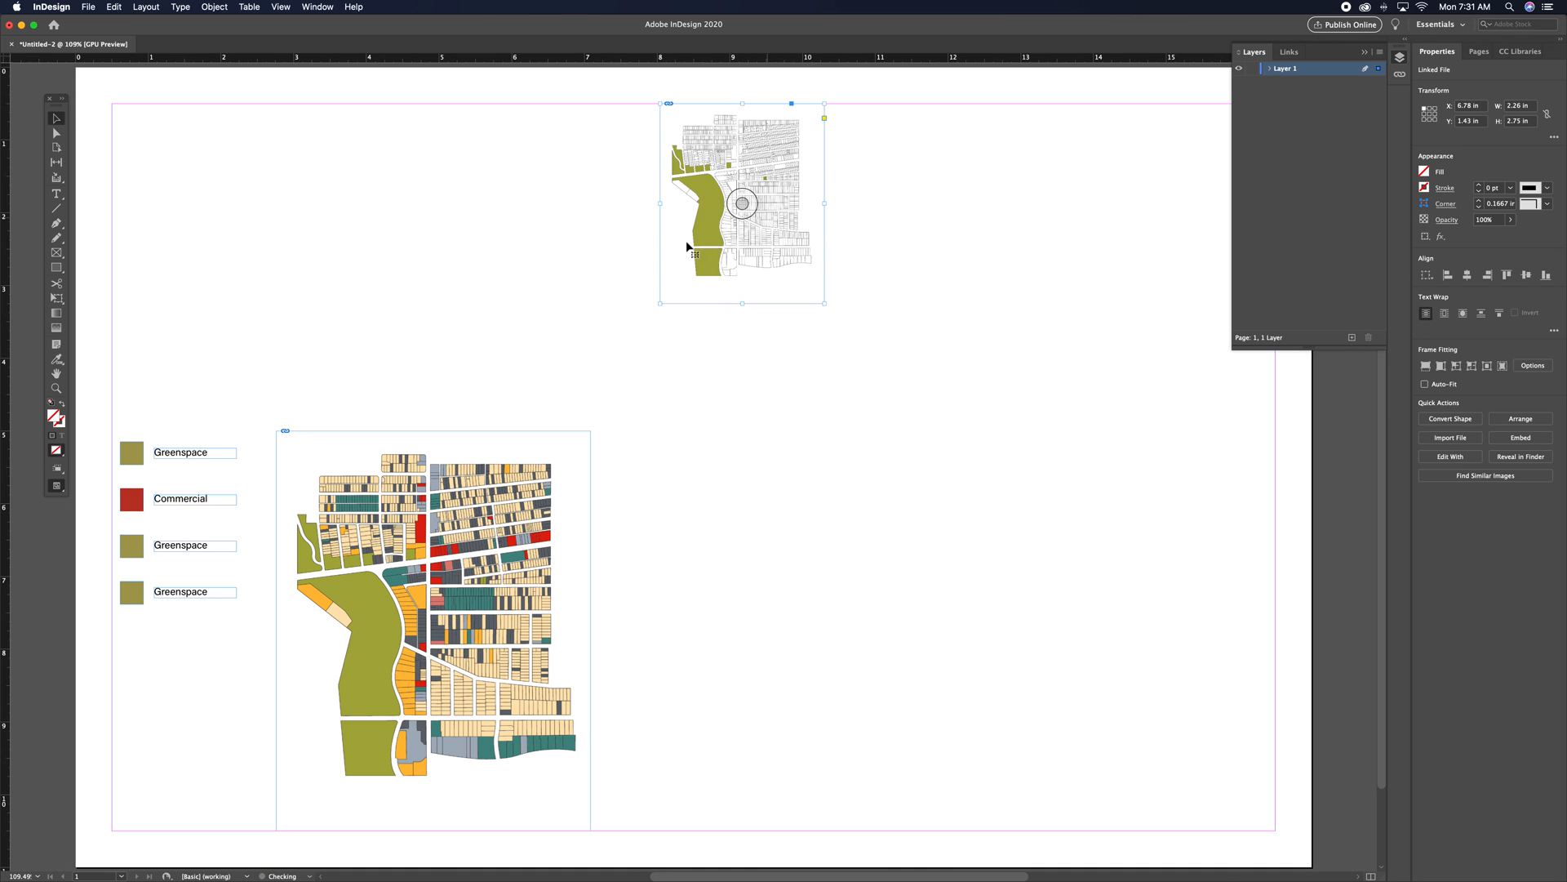
- Draw a text frame about 2.26 by 0.82 in just below the greenspace map and set its font to Acumin Variable Concept
left_click(59, 196)
left_click_drag(659, 319, 825, 377)
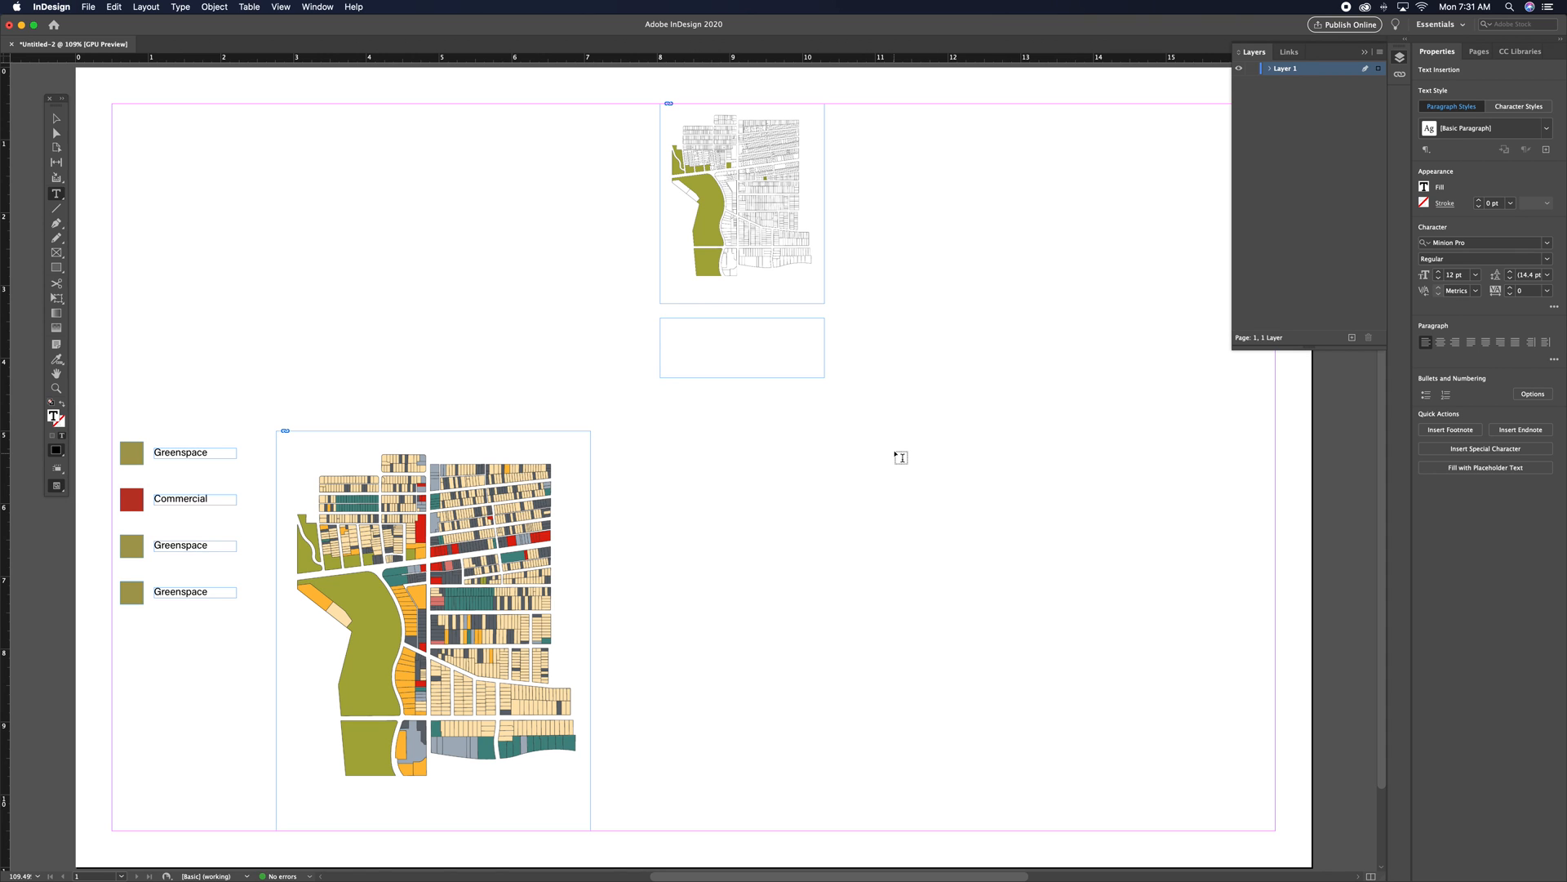
left_click(1547, 243)
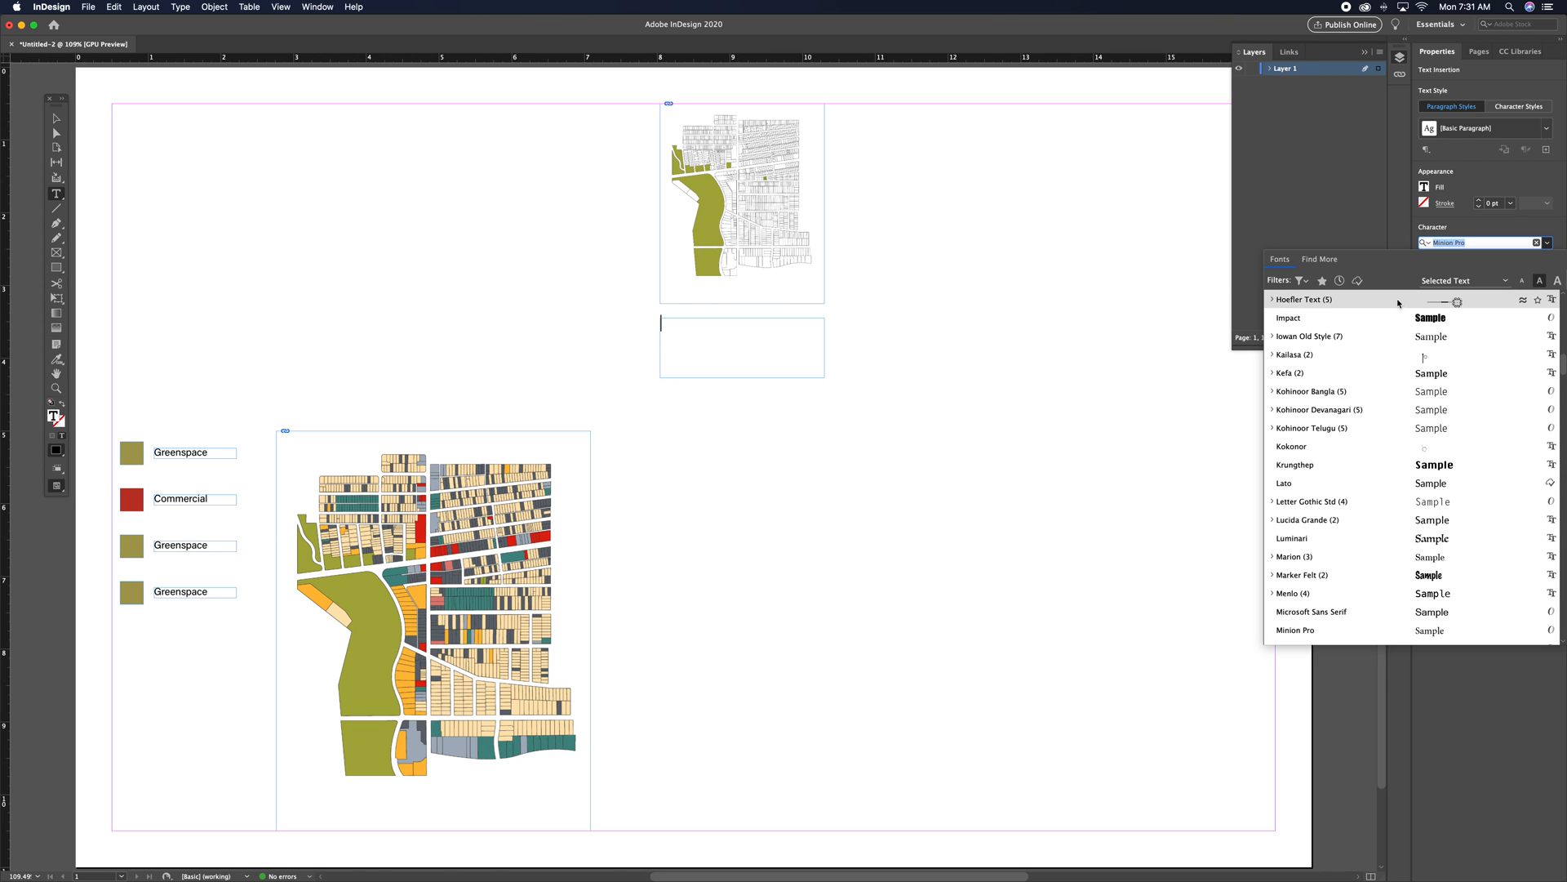
scroll(1387, 330, "down", 15)
scroll(1385, 334, "up", 20)
scroll(1384, 336, "up", 5)
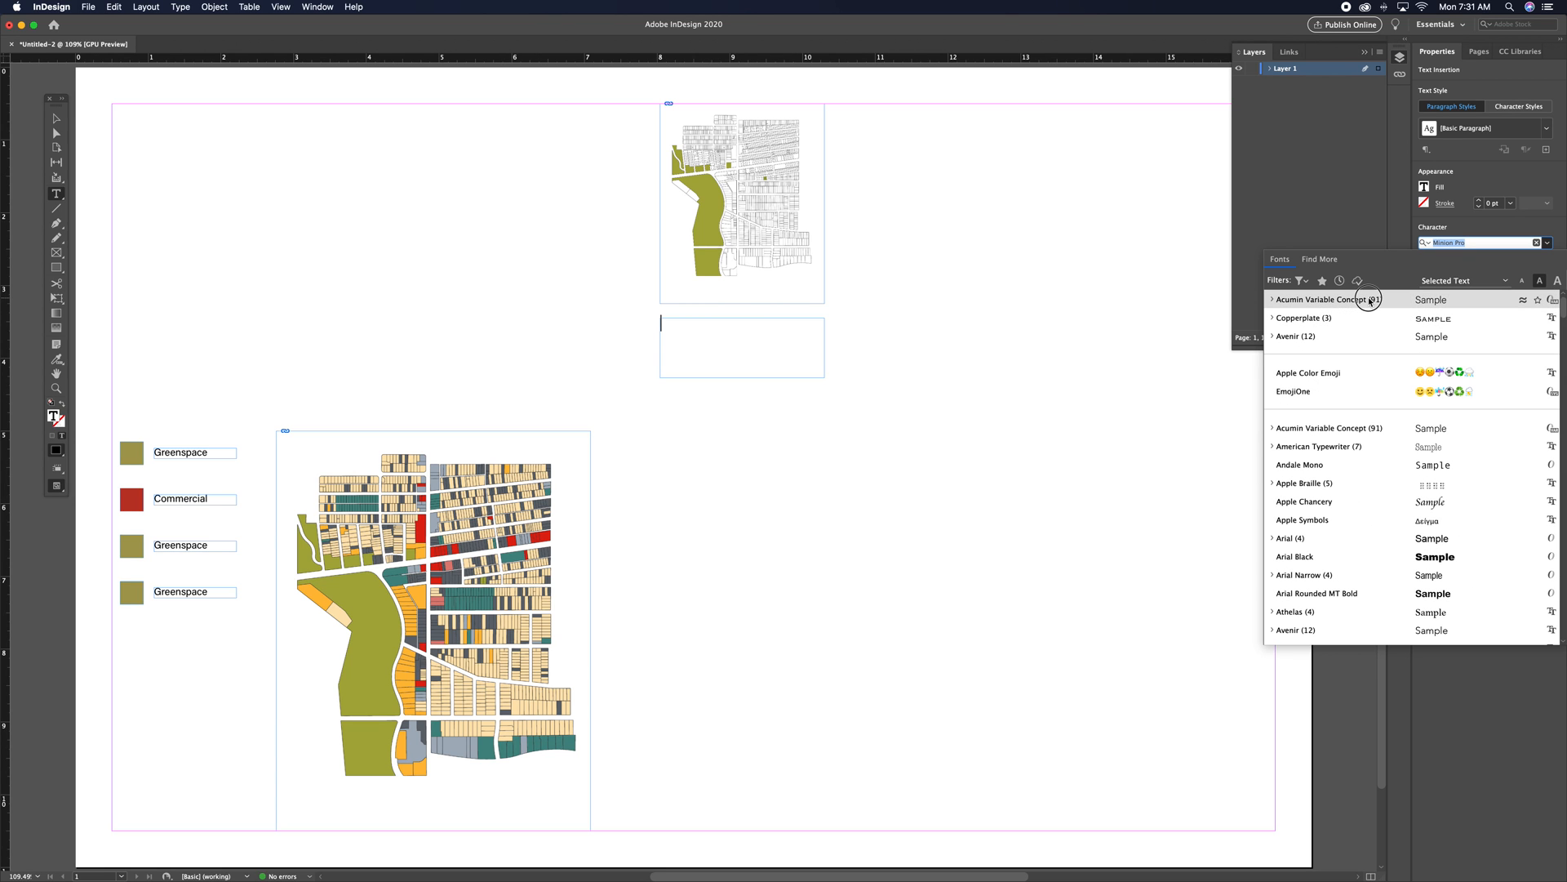
left_click(1364, 300)
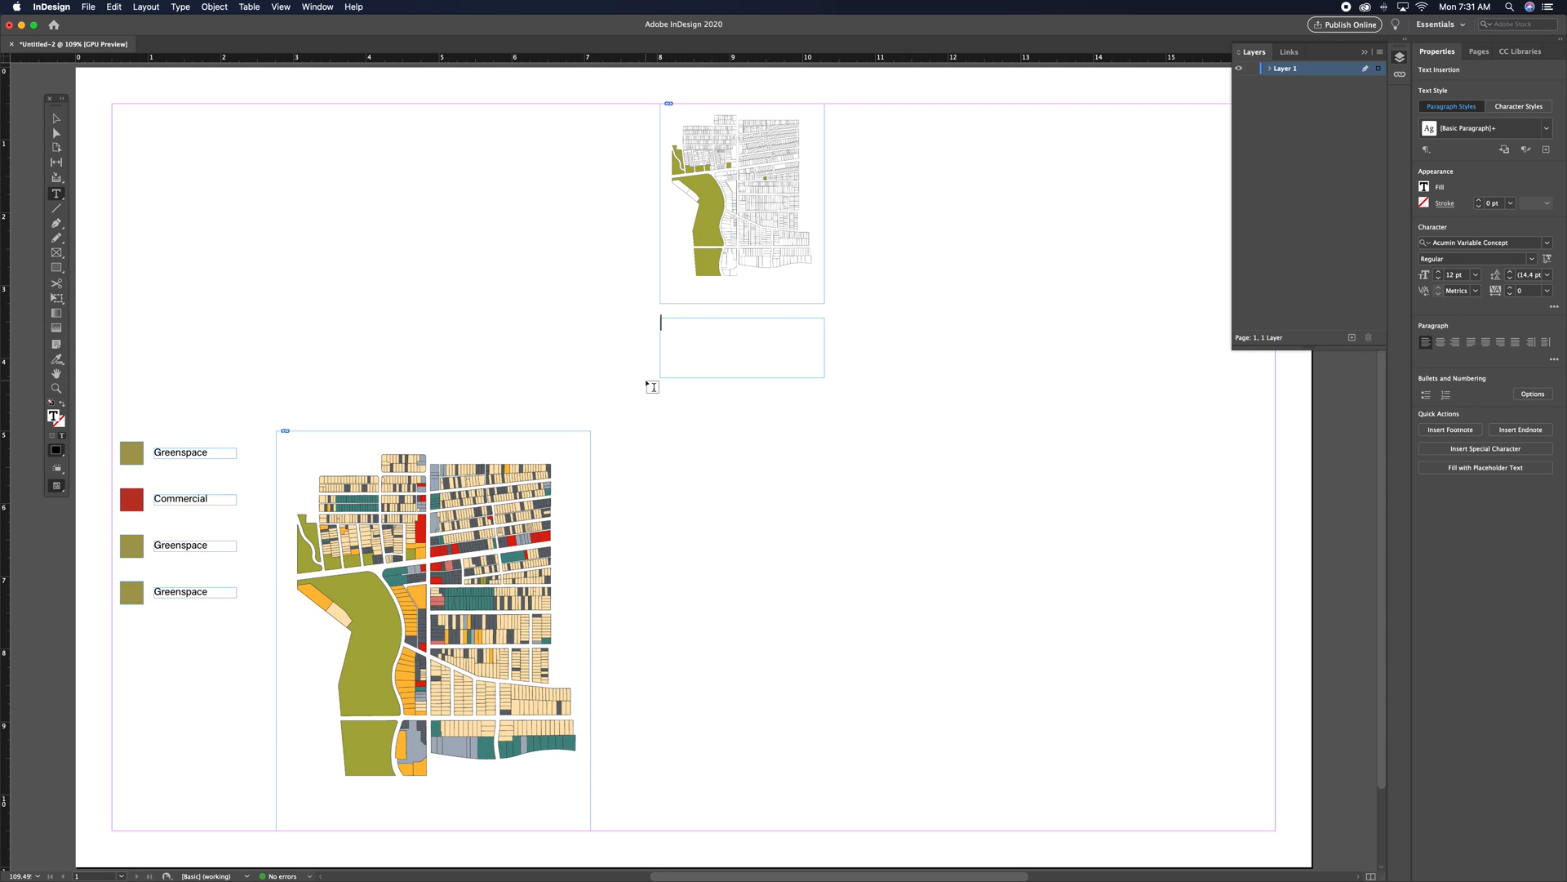
- Enter the caption "The greenspace land use......" in the text frame and set its size to 10 pt
type("The greenspace land use......")
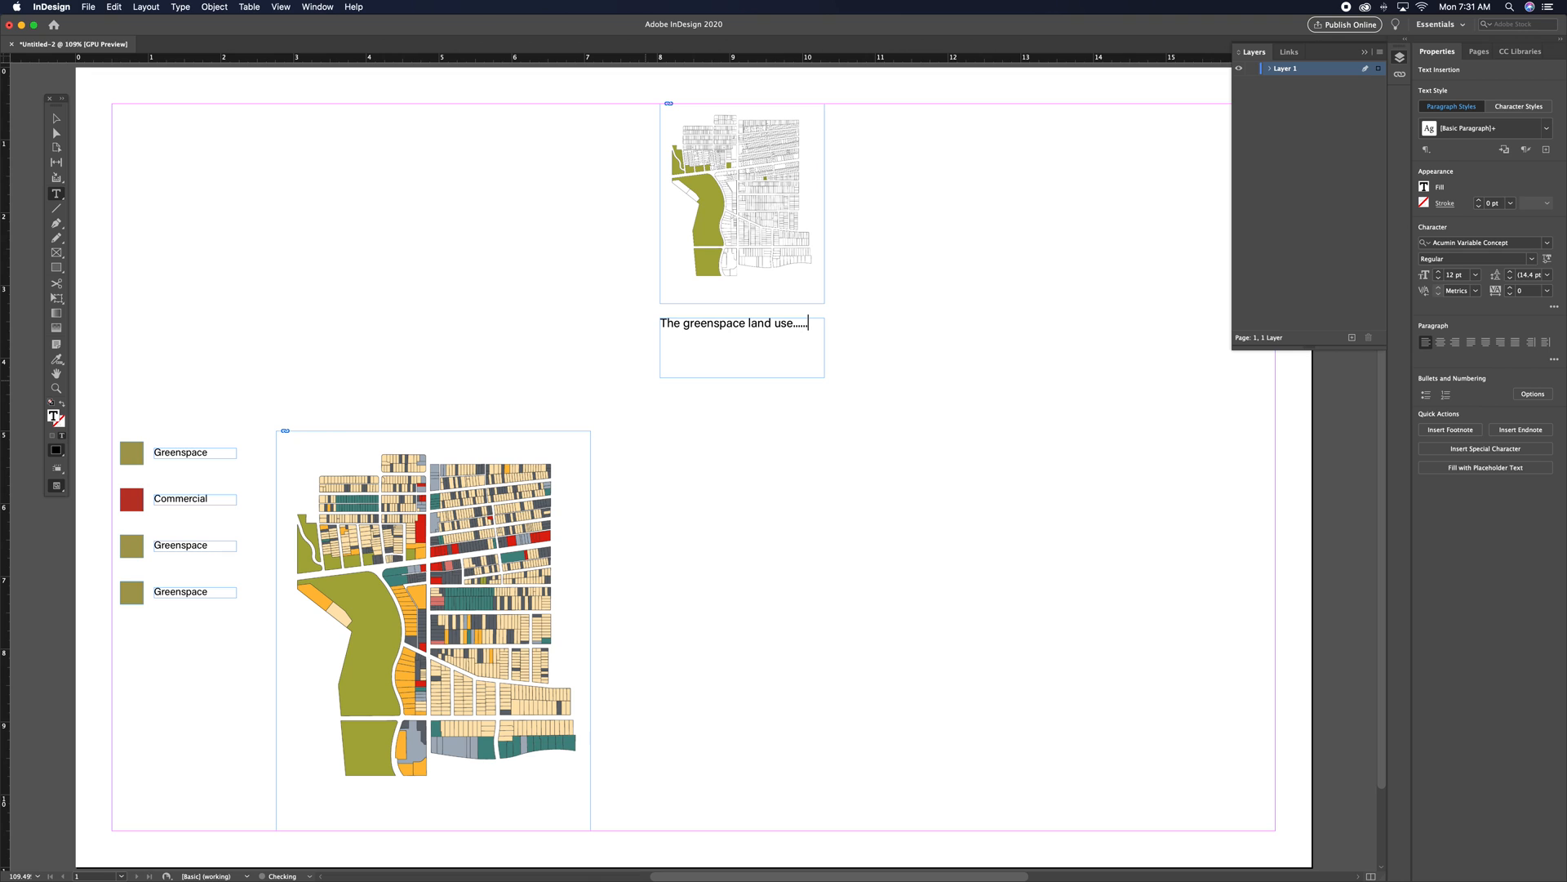
left_click_drag(809, 322, 577, 322)
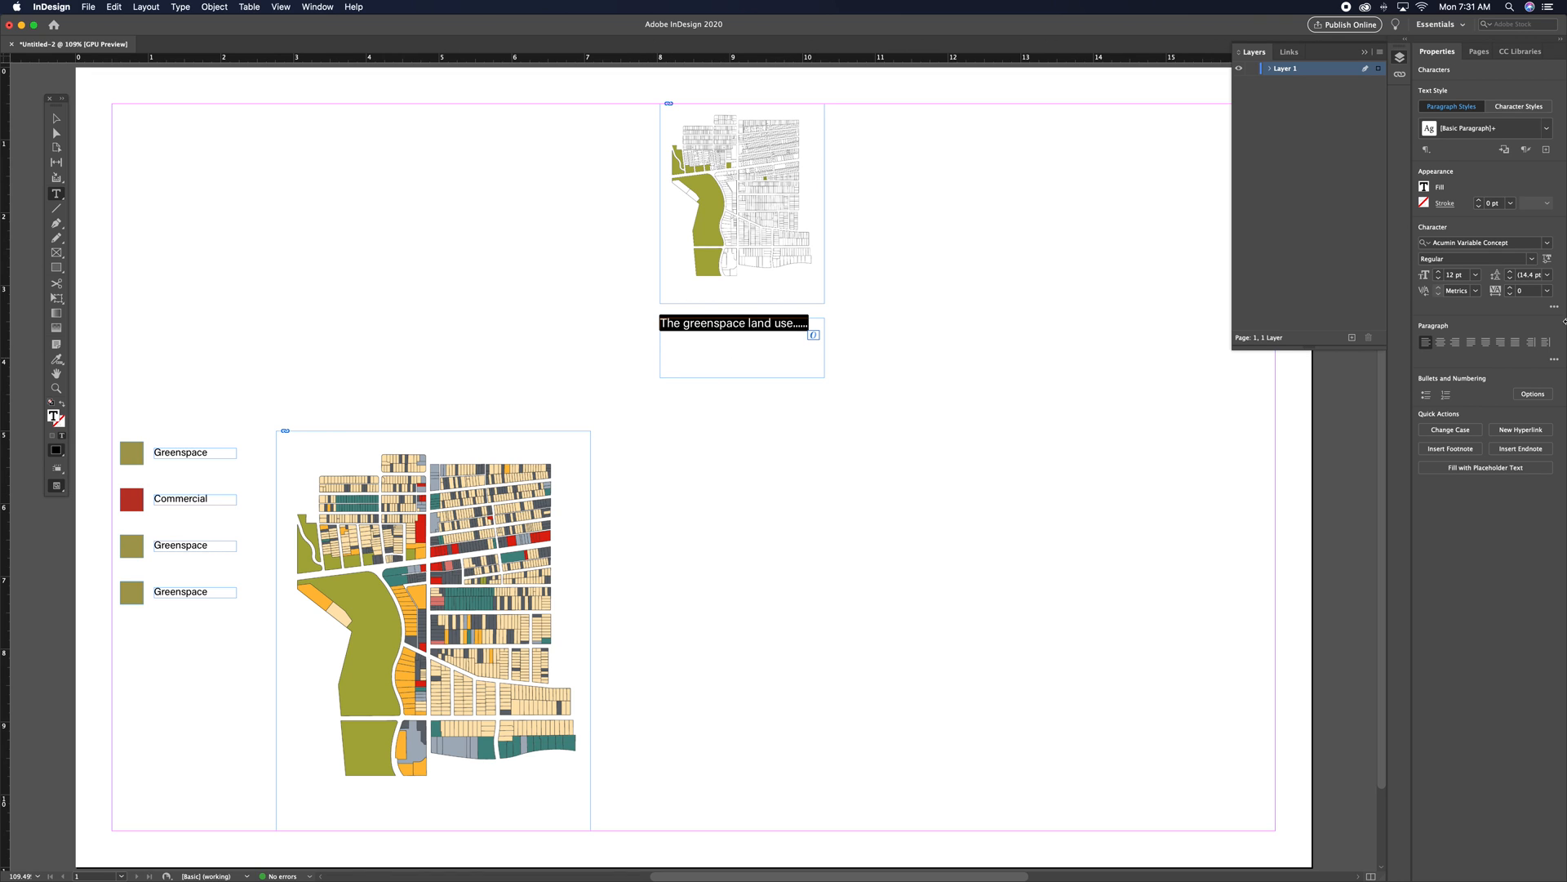
left_click(1475, 274)
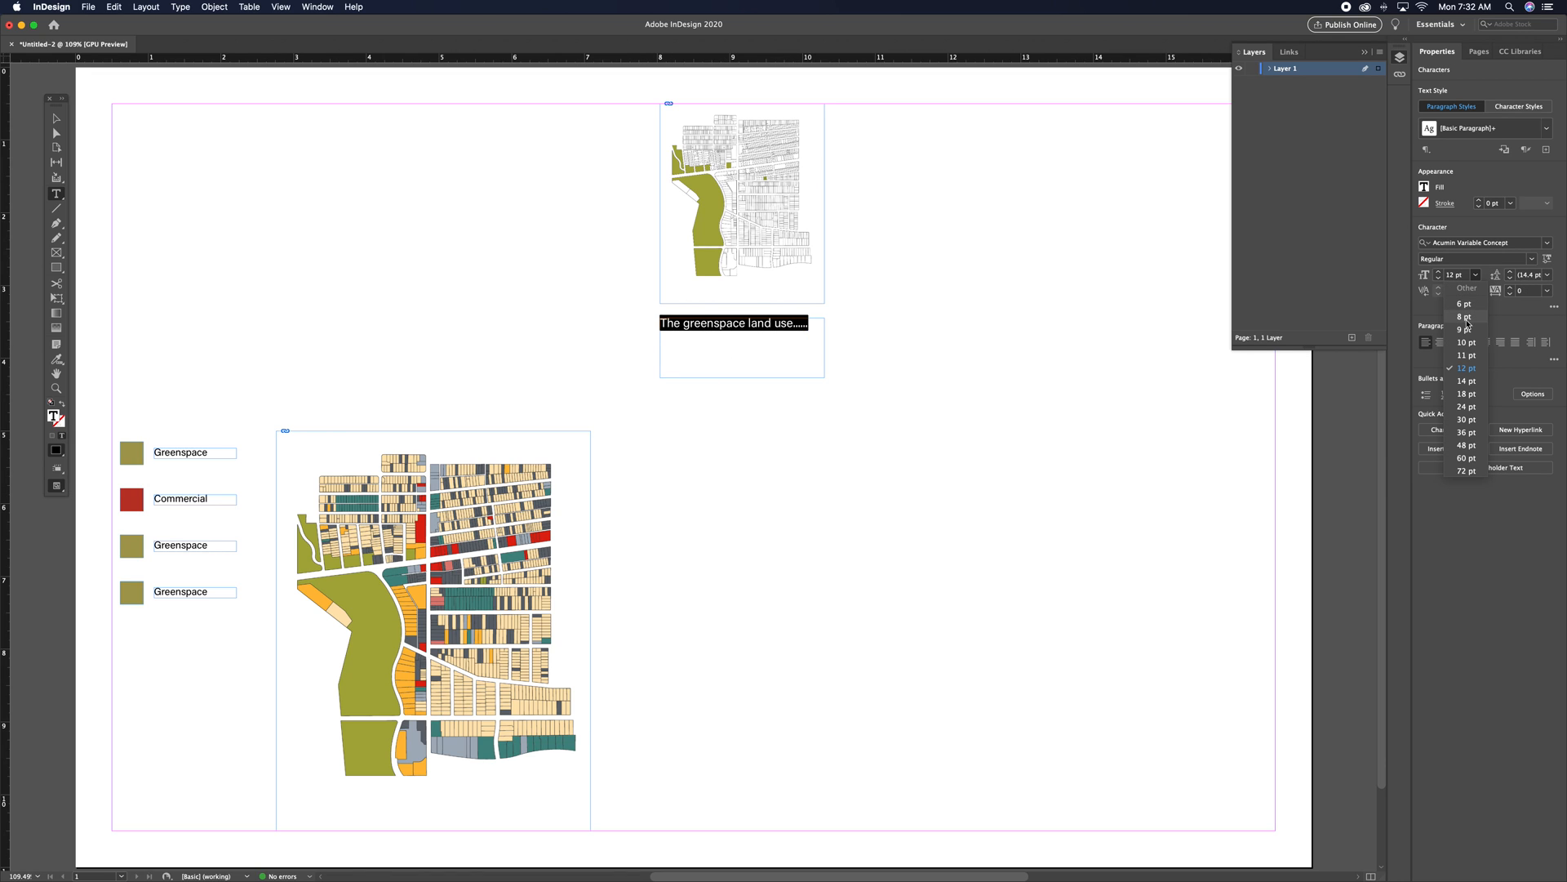
left_click(1467, 342)
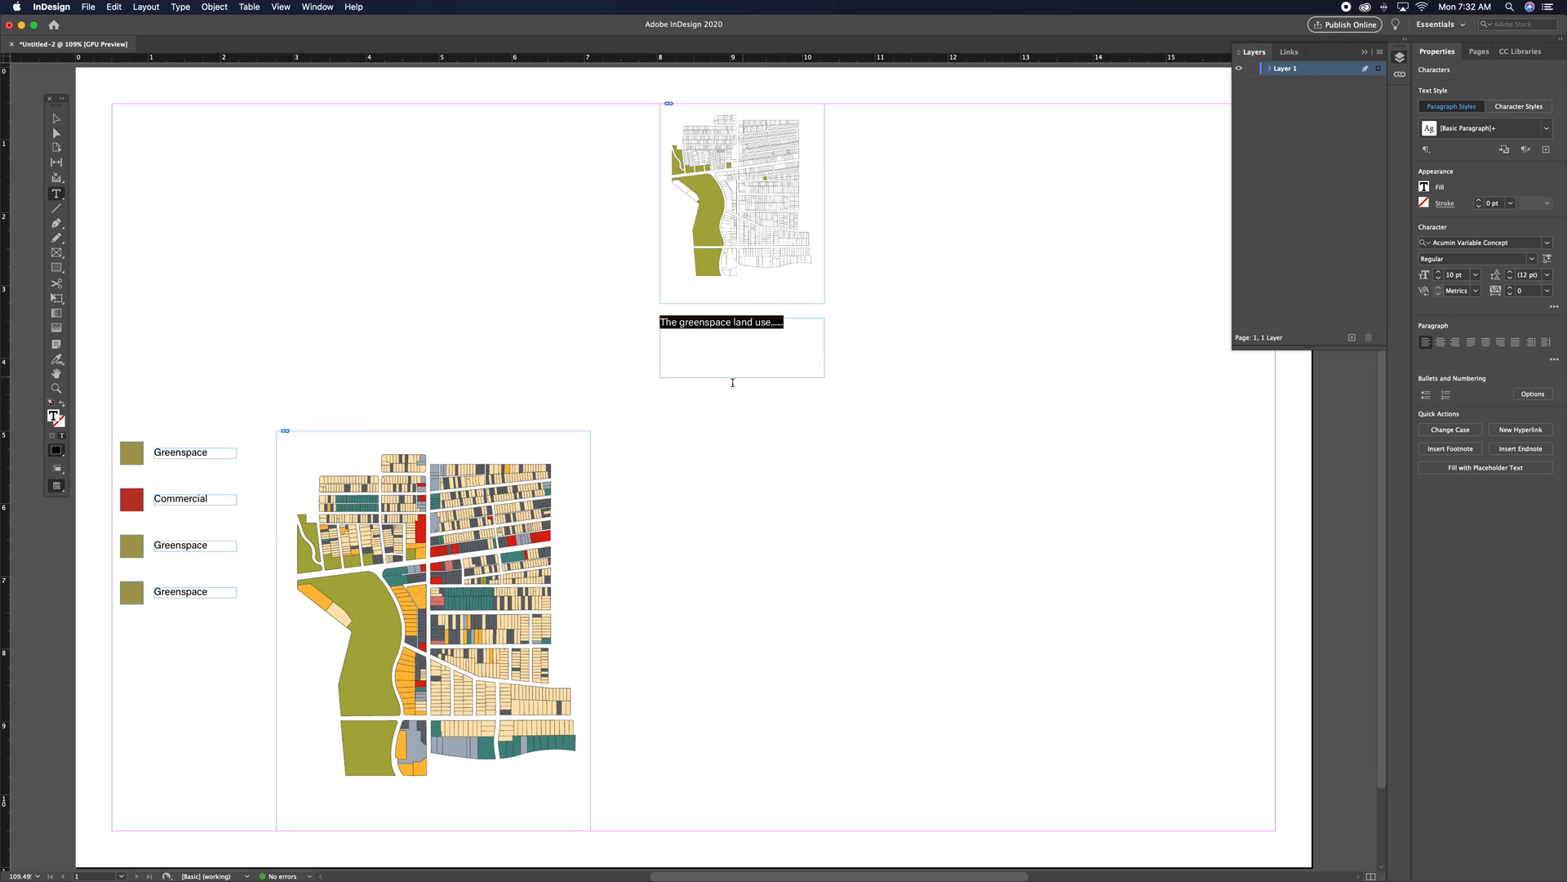
- Group the greenspace map with its caption frame
left_click(56, 119)
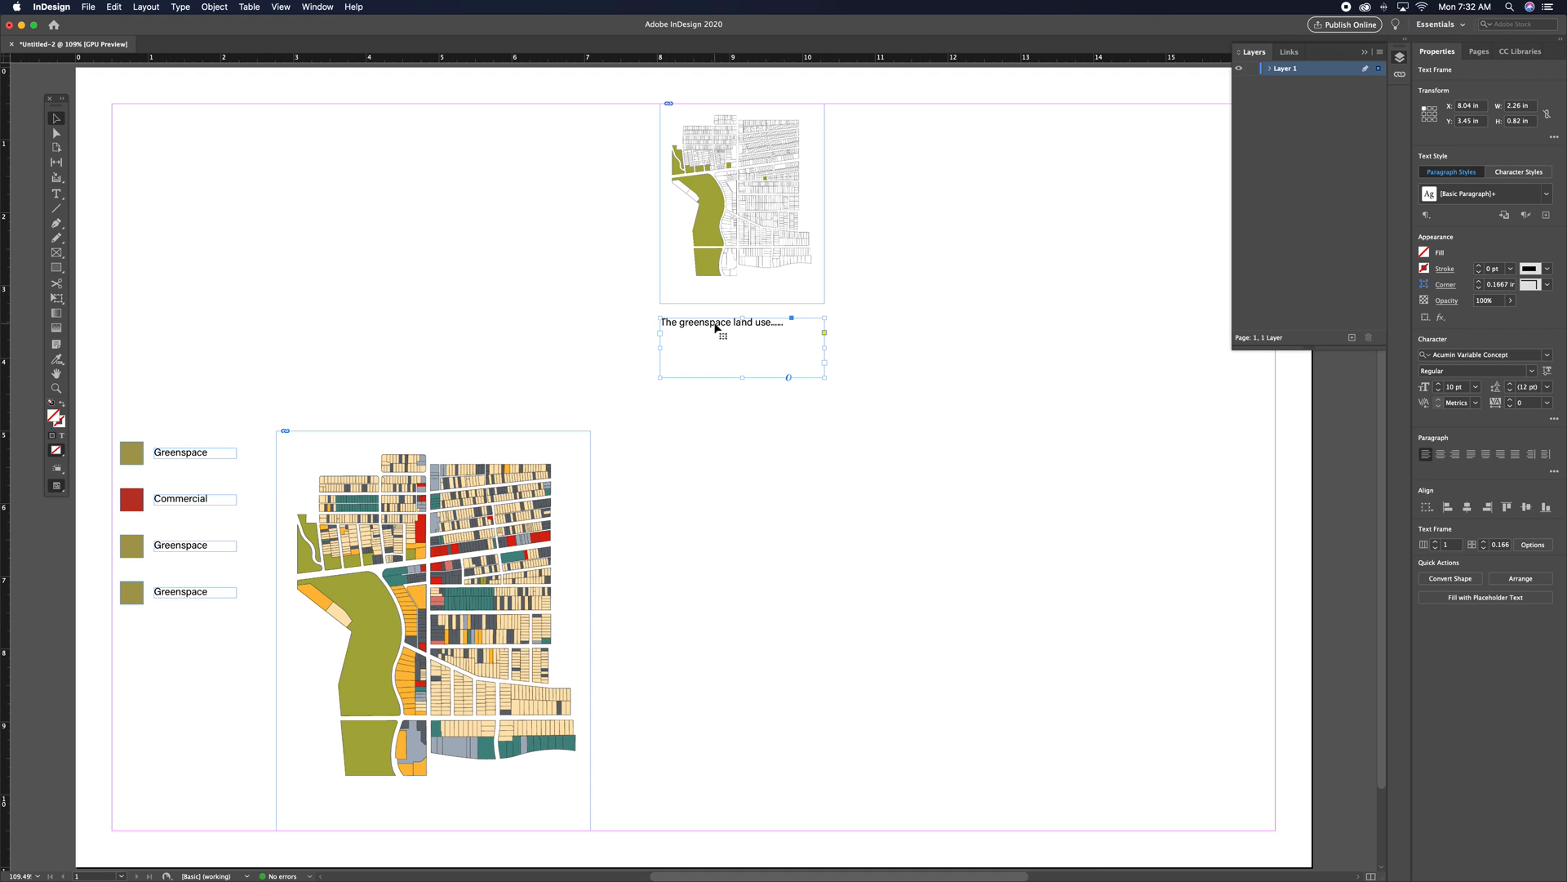
left_click(770, 263, "shift")
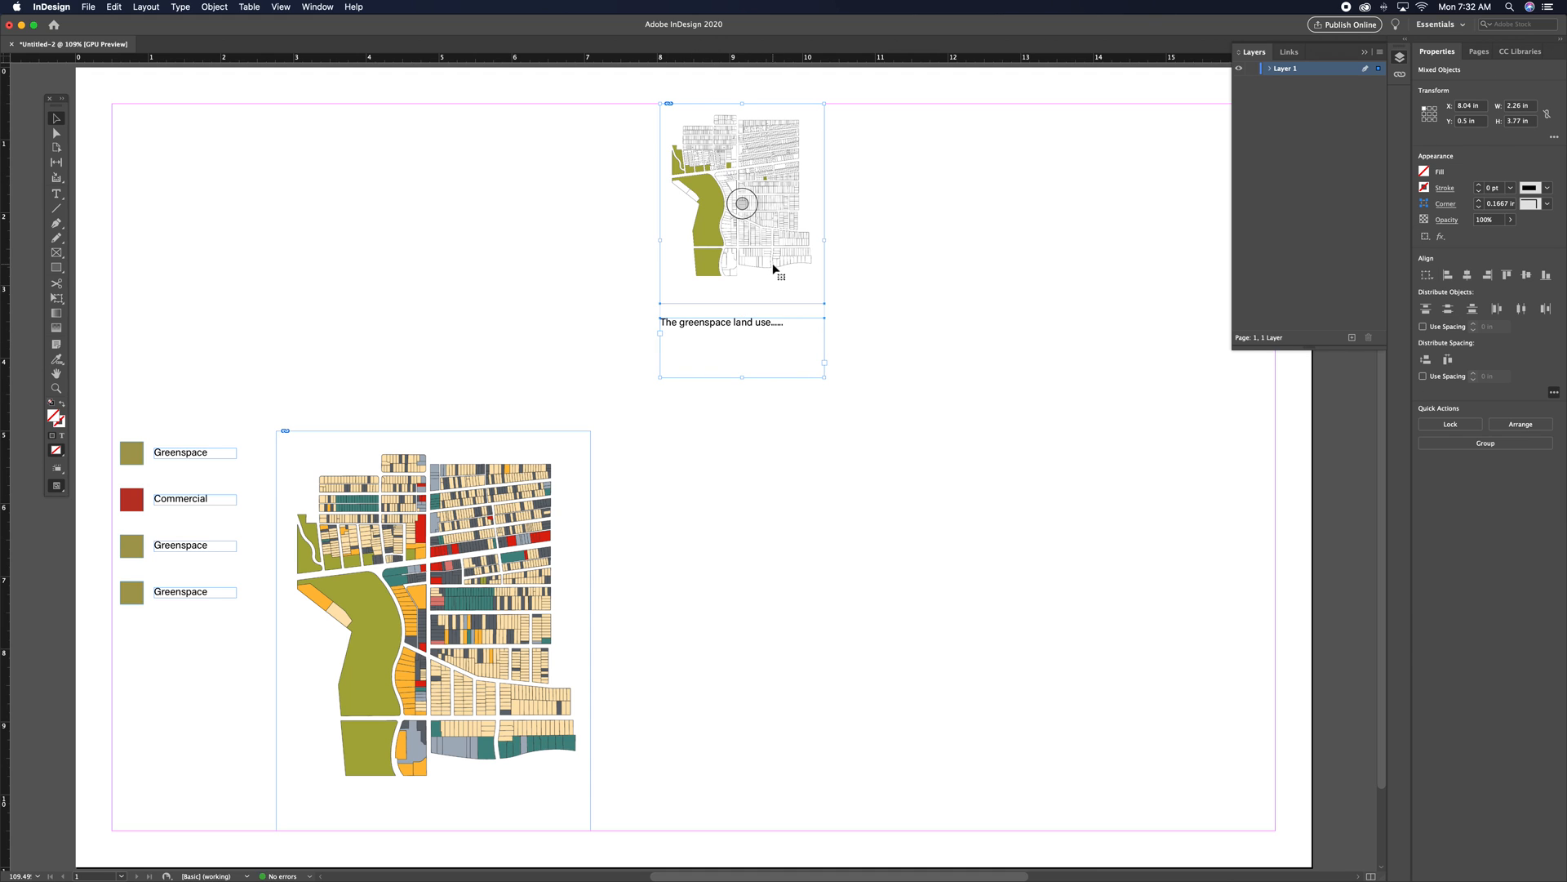
right_click(738, 258)
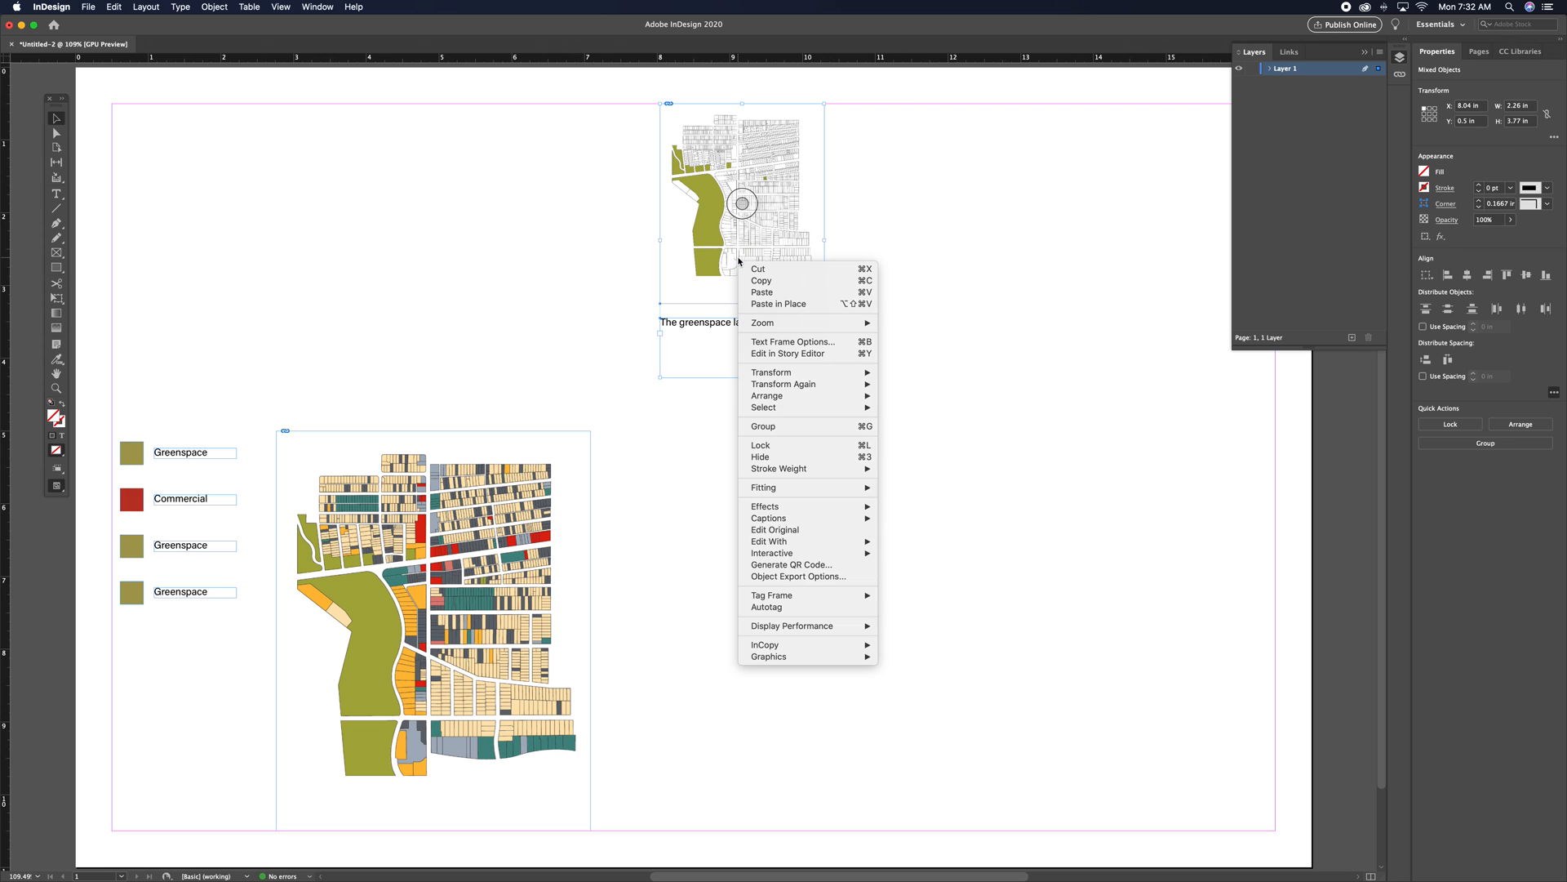
left_click(770, 430)
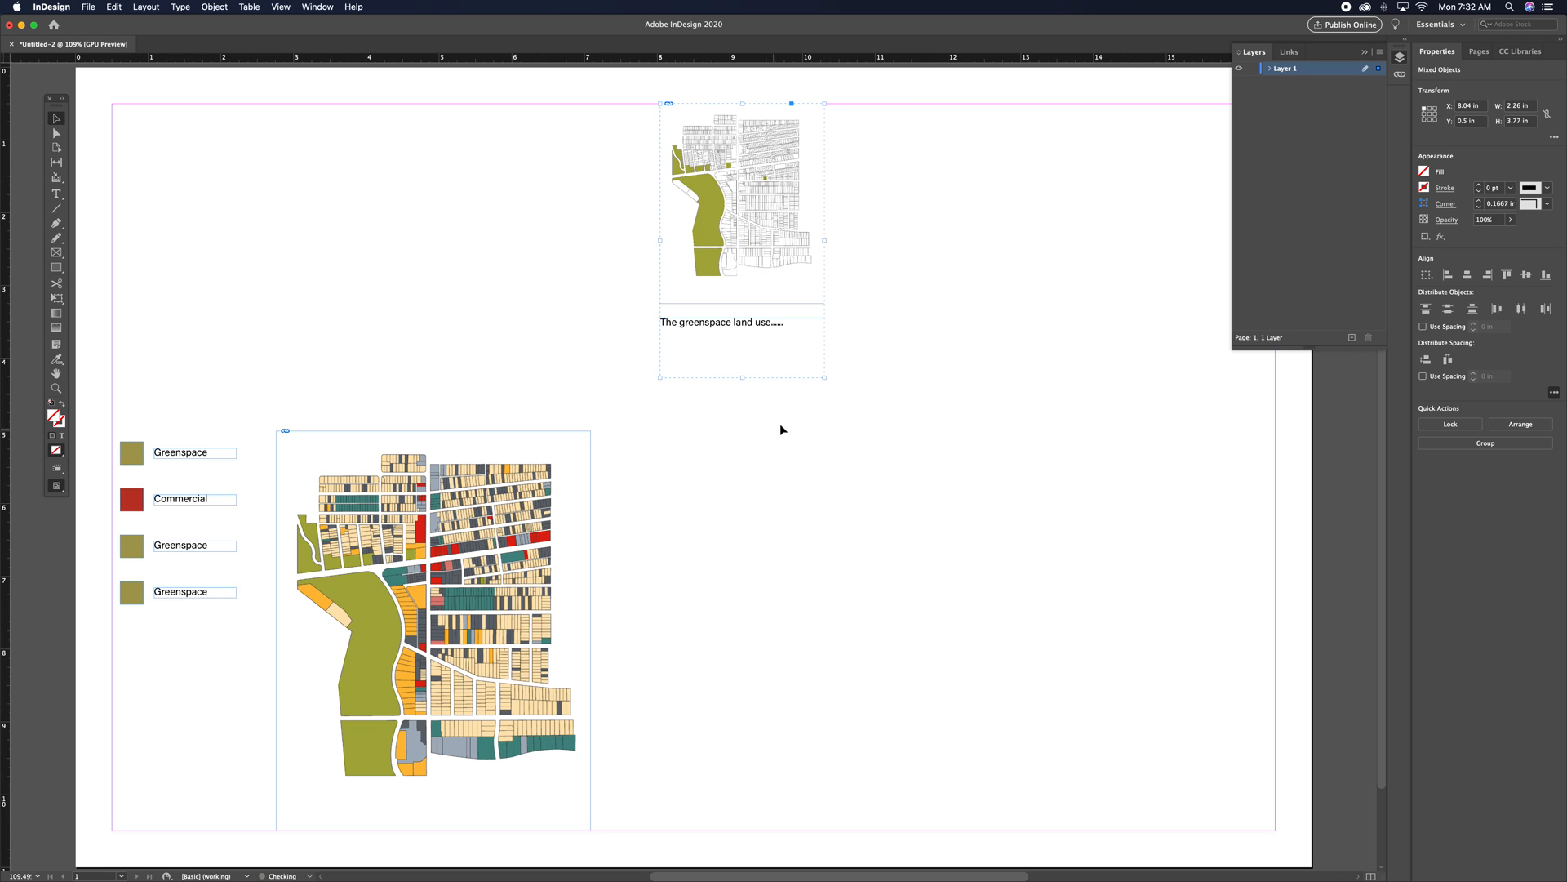
- Duplicate the map-and-caption group and place the copy beside the original along the top margin, at about X 10.8 in
right_click(761, 226)
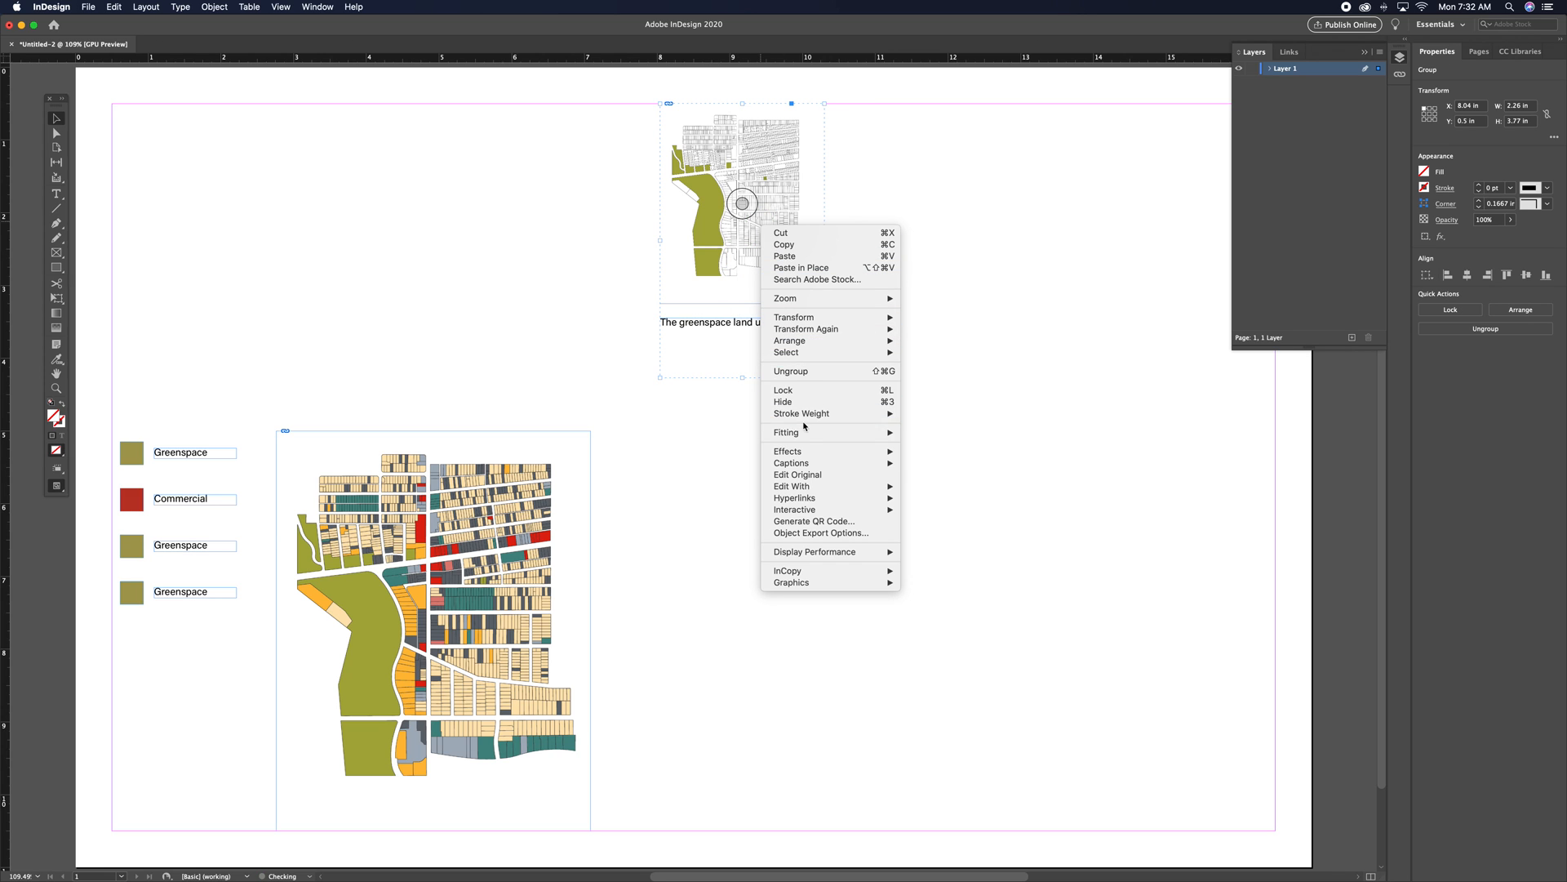
left_click(808, 244)
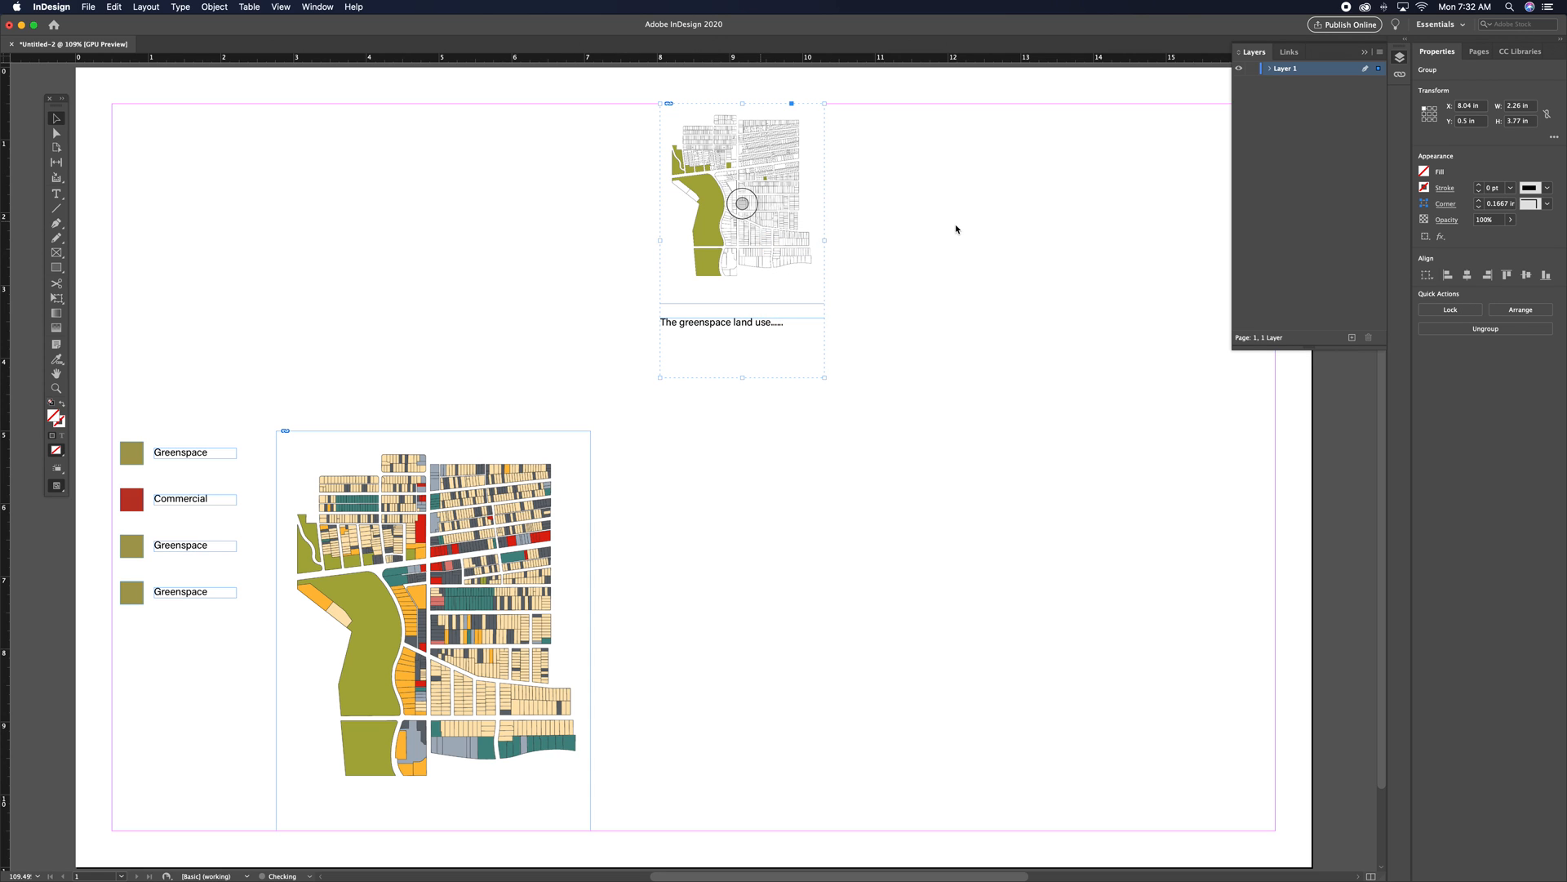
right_click(955, 228)
left_click(993, 260)
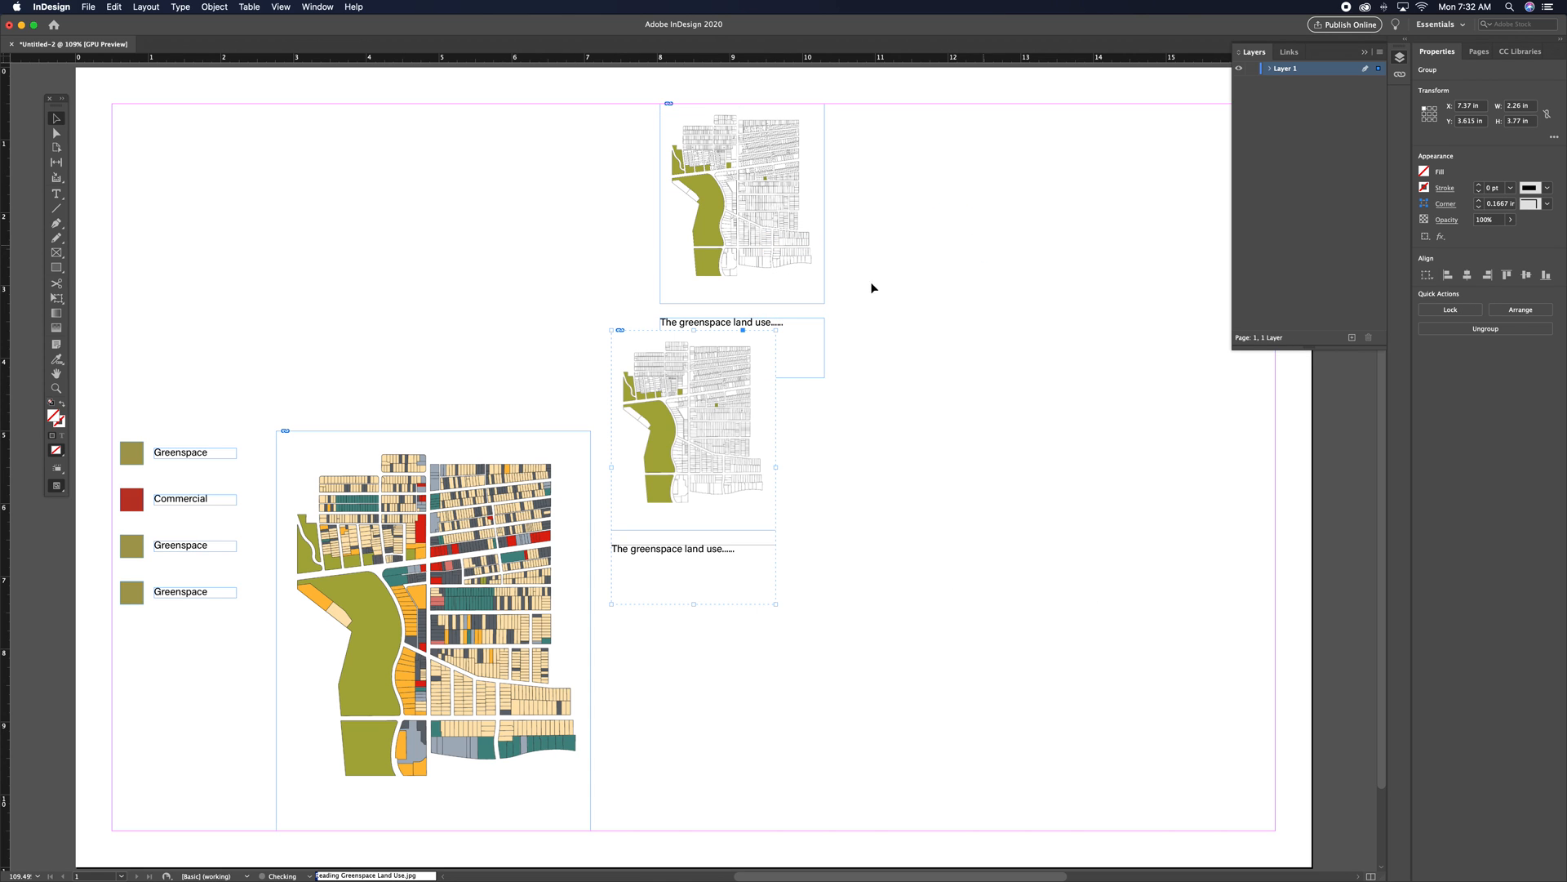
left_click_drag(716, 426, 962, 203)
- Paste a third map-and-caption group beside the second at about X 13.7 in, and select all three groups in the row
right_click(865, 494)
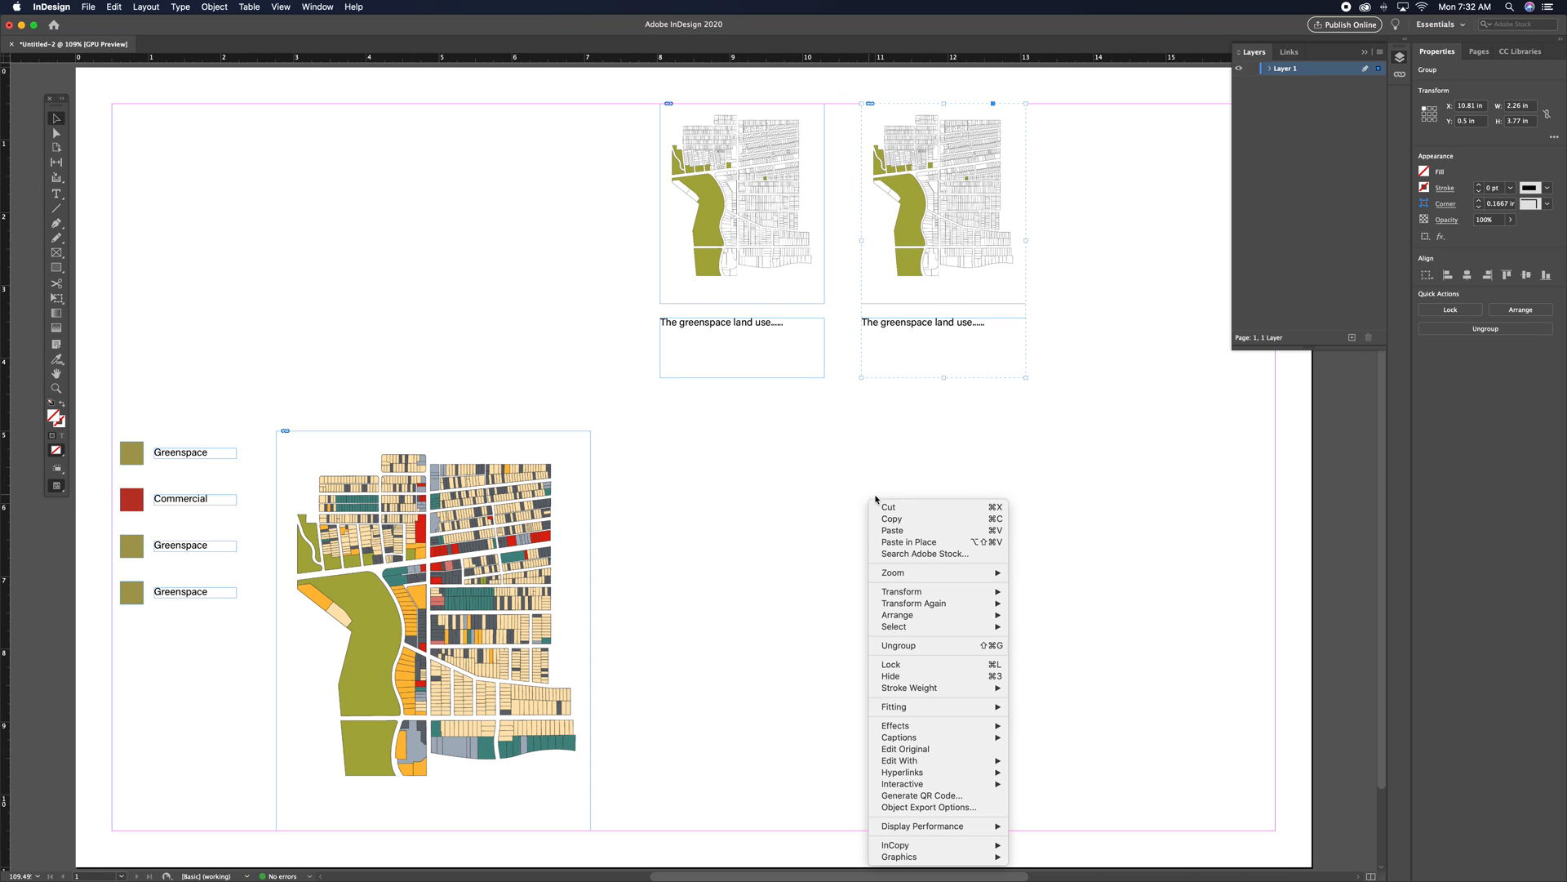
left_click(817, 487)
left_click_drag(694, 447, 1184, 242)
left_click(742, 203, "shift")
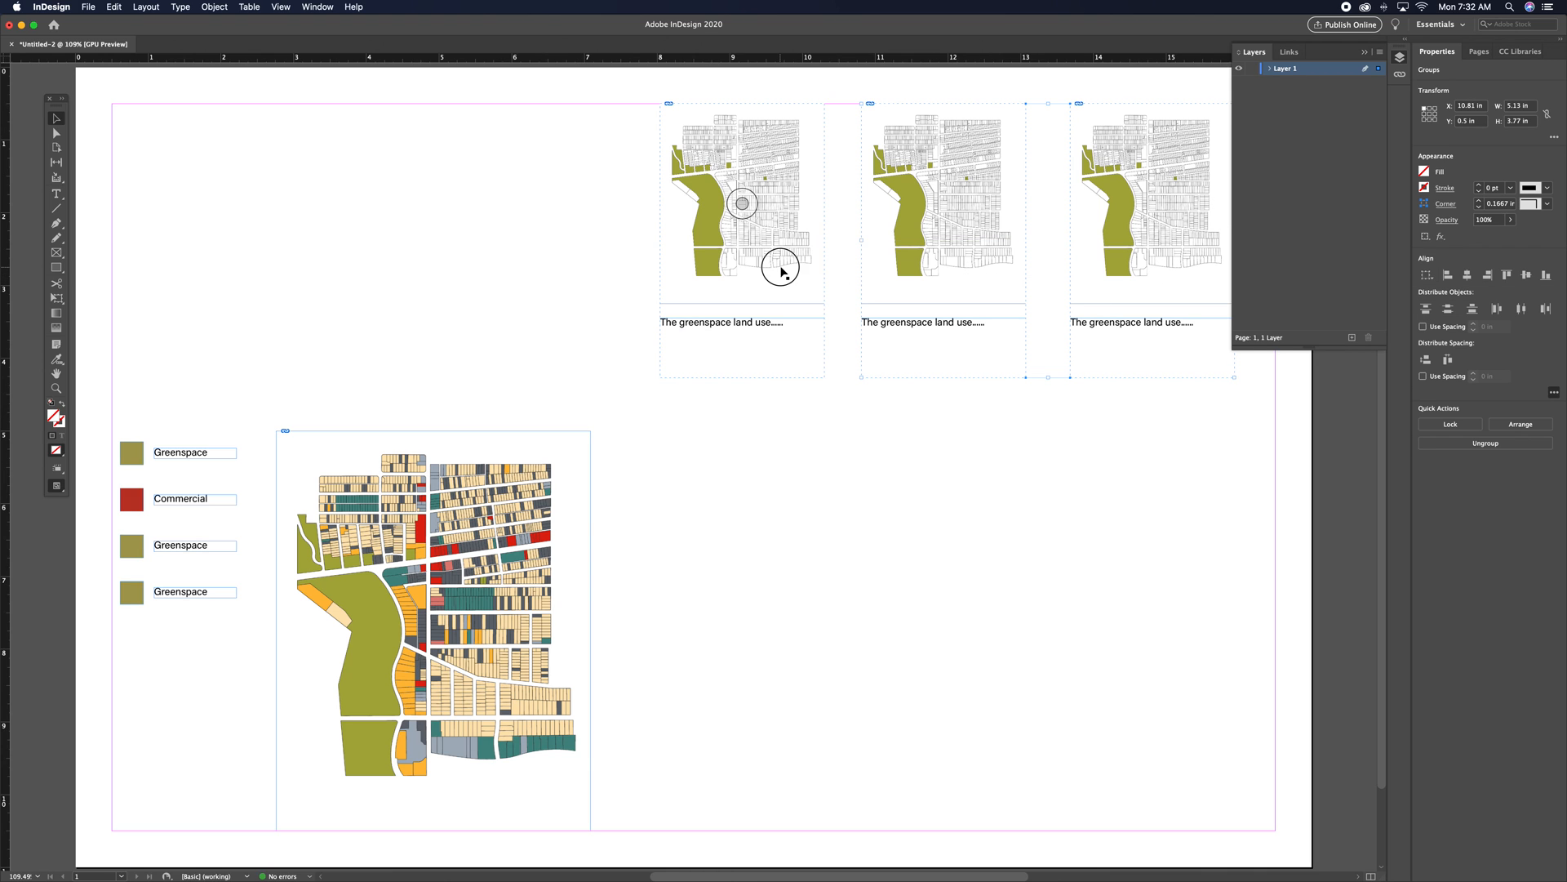
right_click(781, 270)
left_click(816, 303)
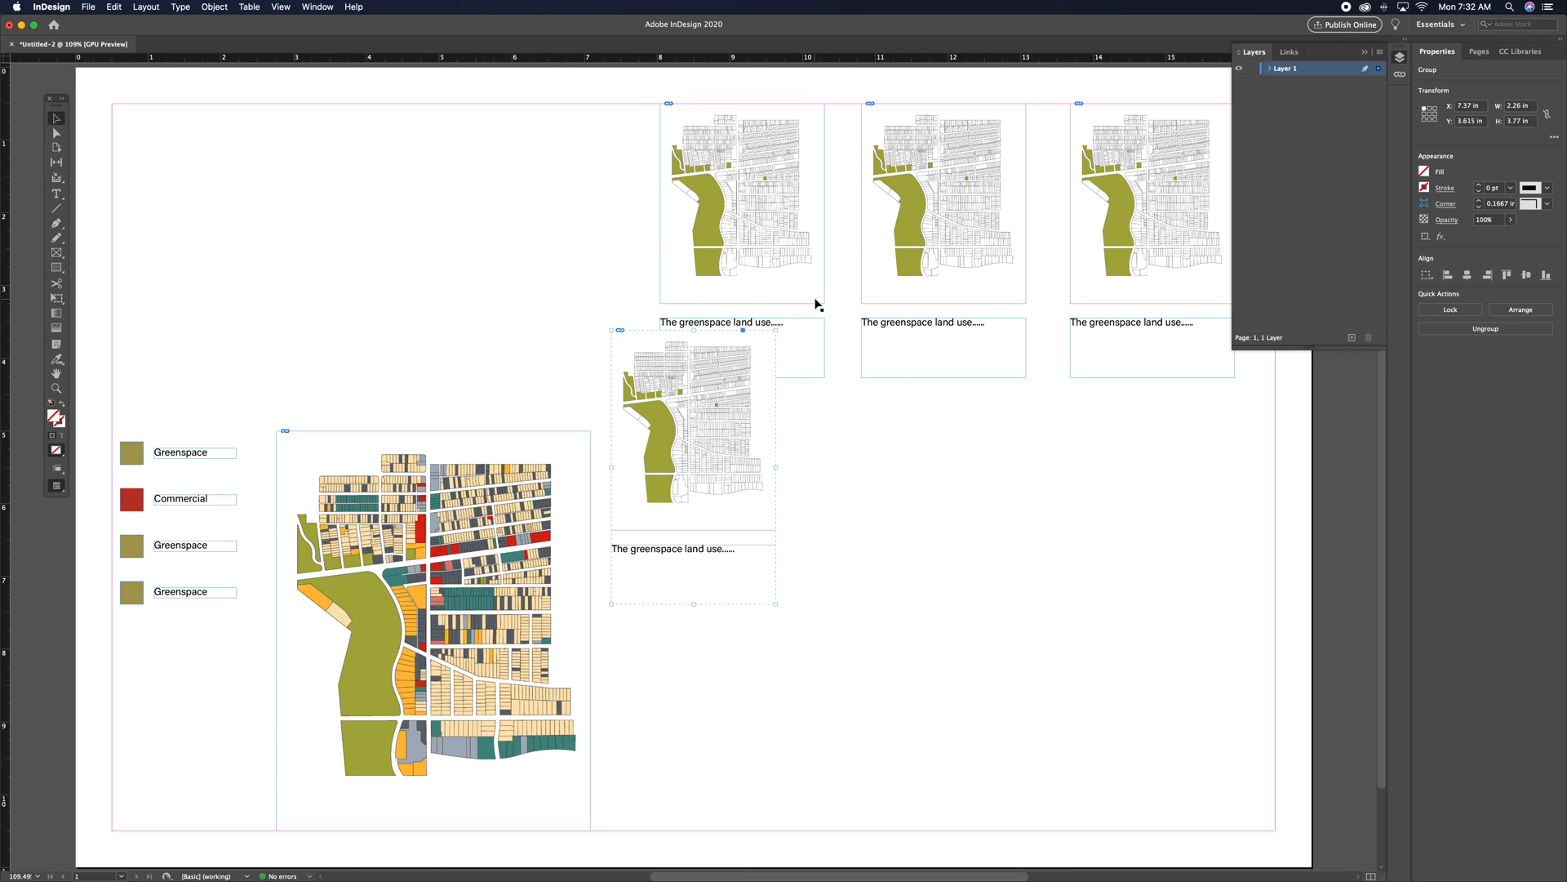
key("super+z")
- Copy the three selected map-and-caption groups and paste them onto the page
right_click(804, 252)
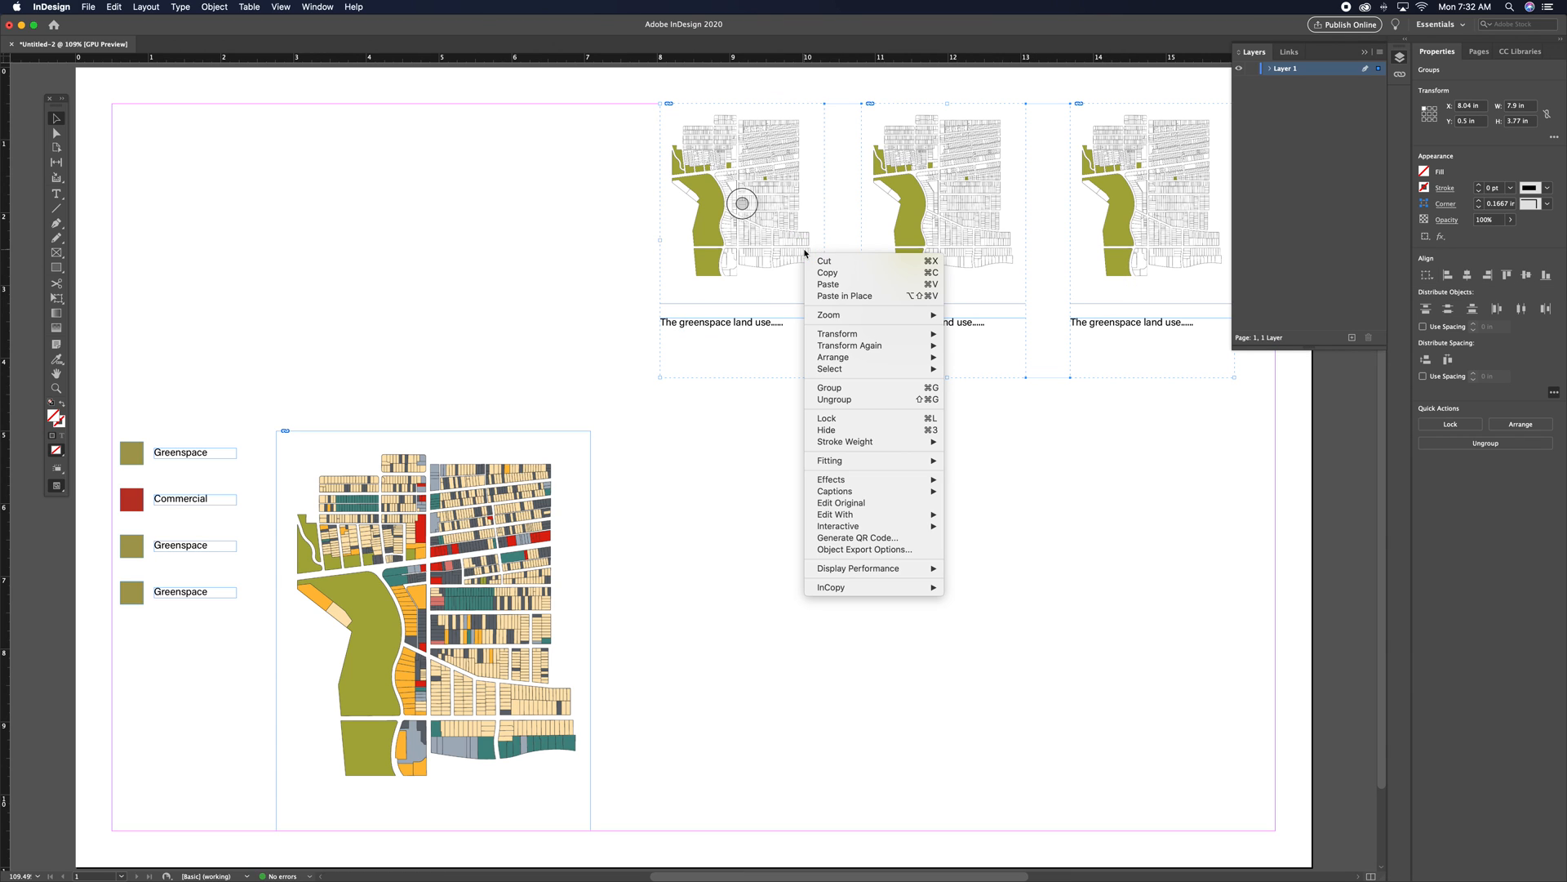
left_click(821, 273)
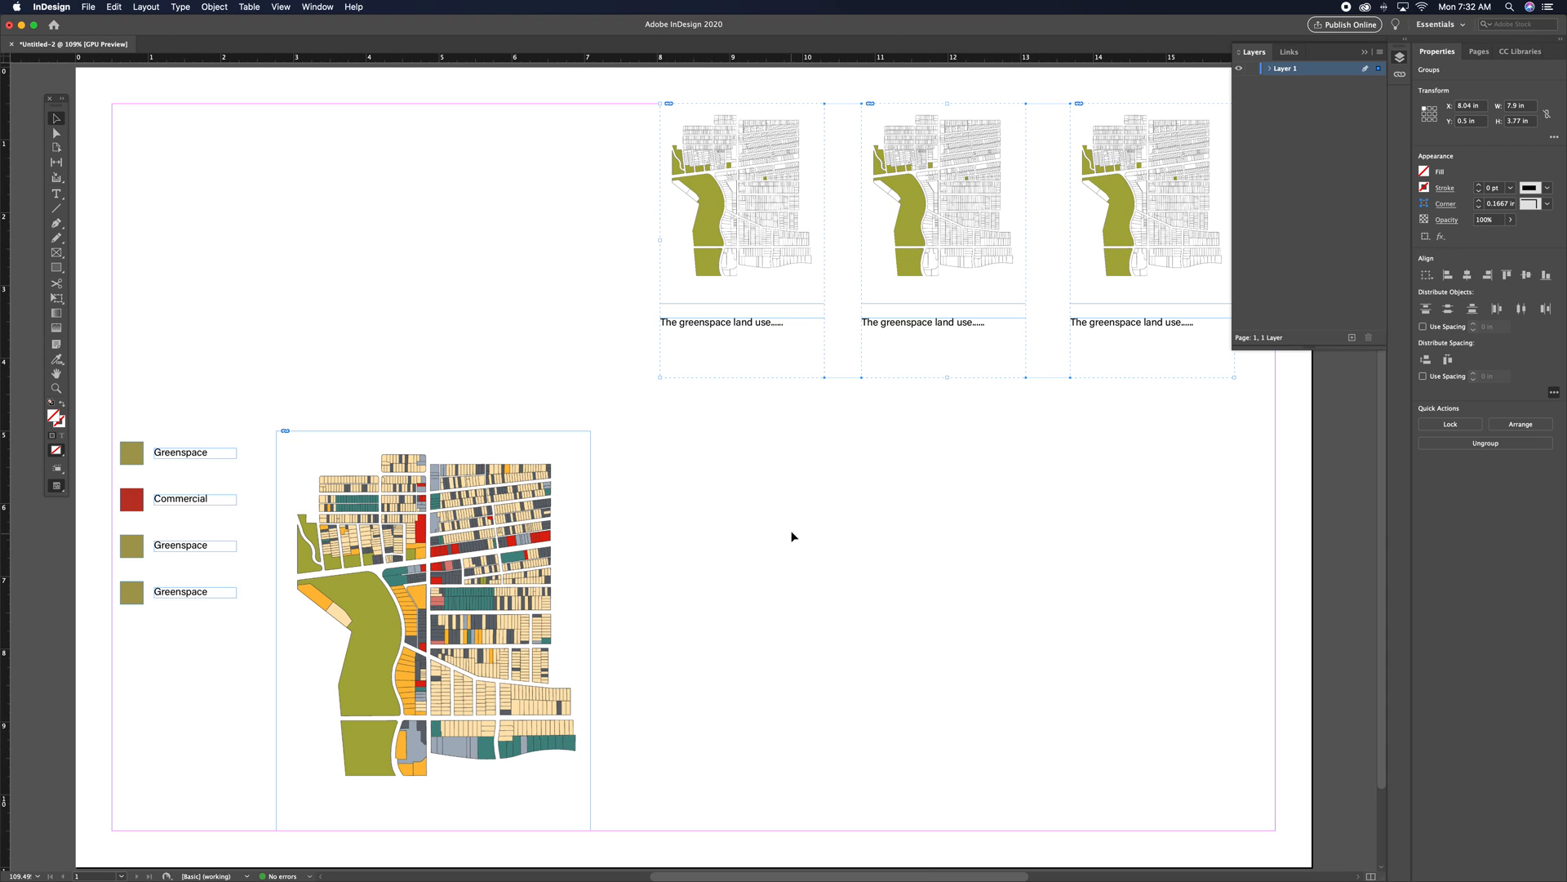
right_click(791, 536)
left_click(817, 567)
left_click_drag(690, 431, 917, 569)
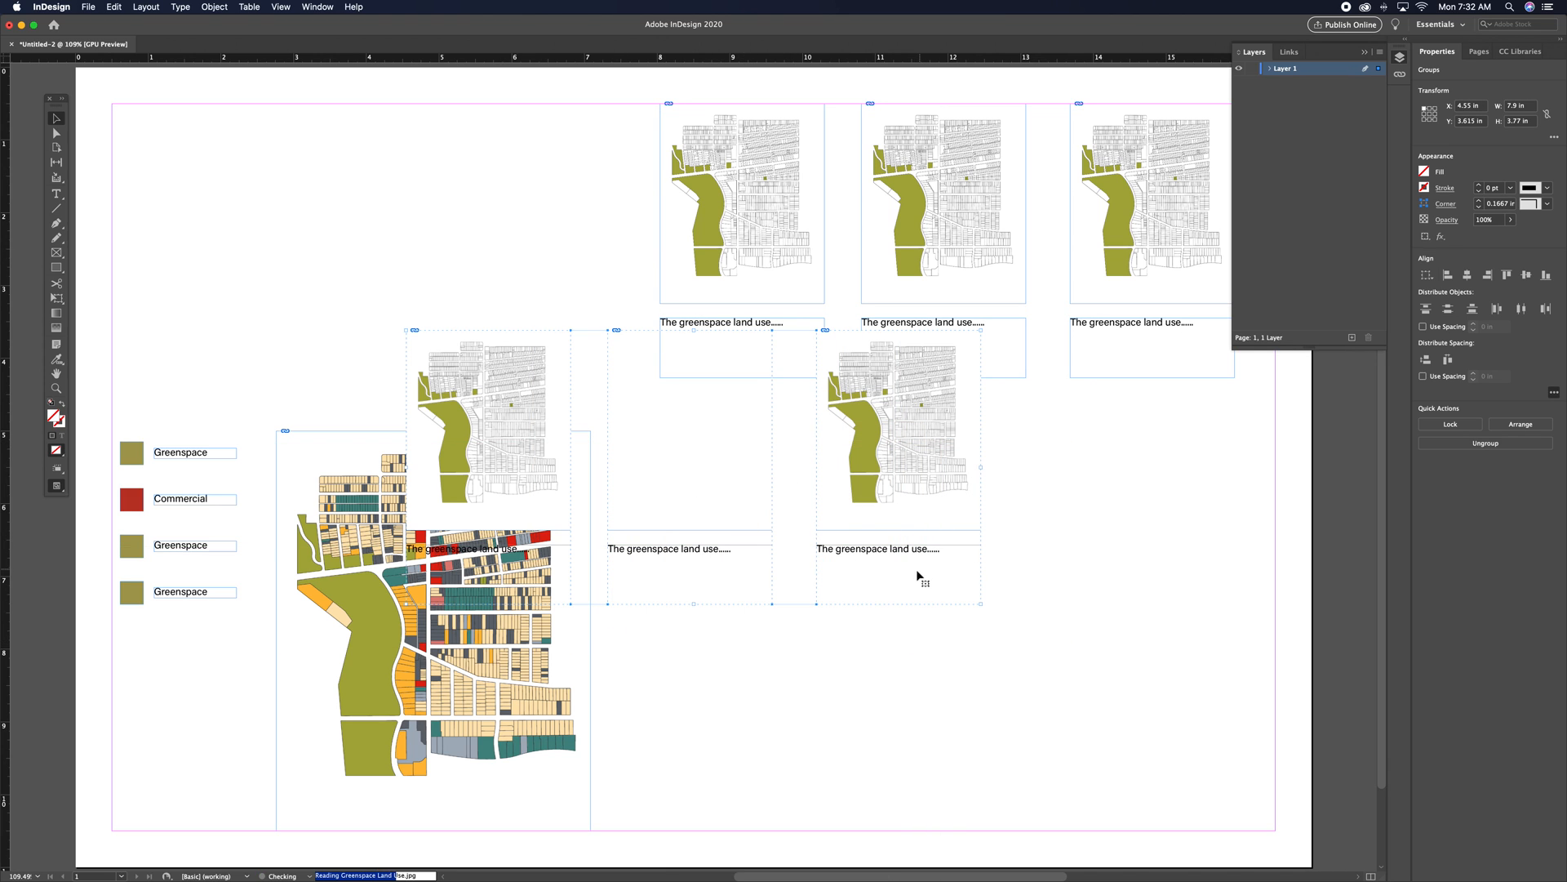
key("super+z")
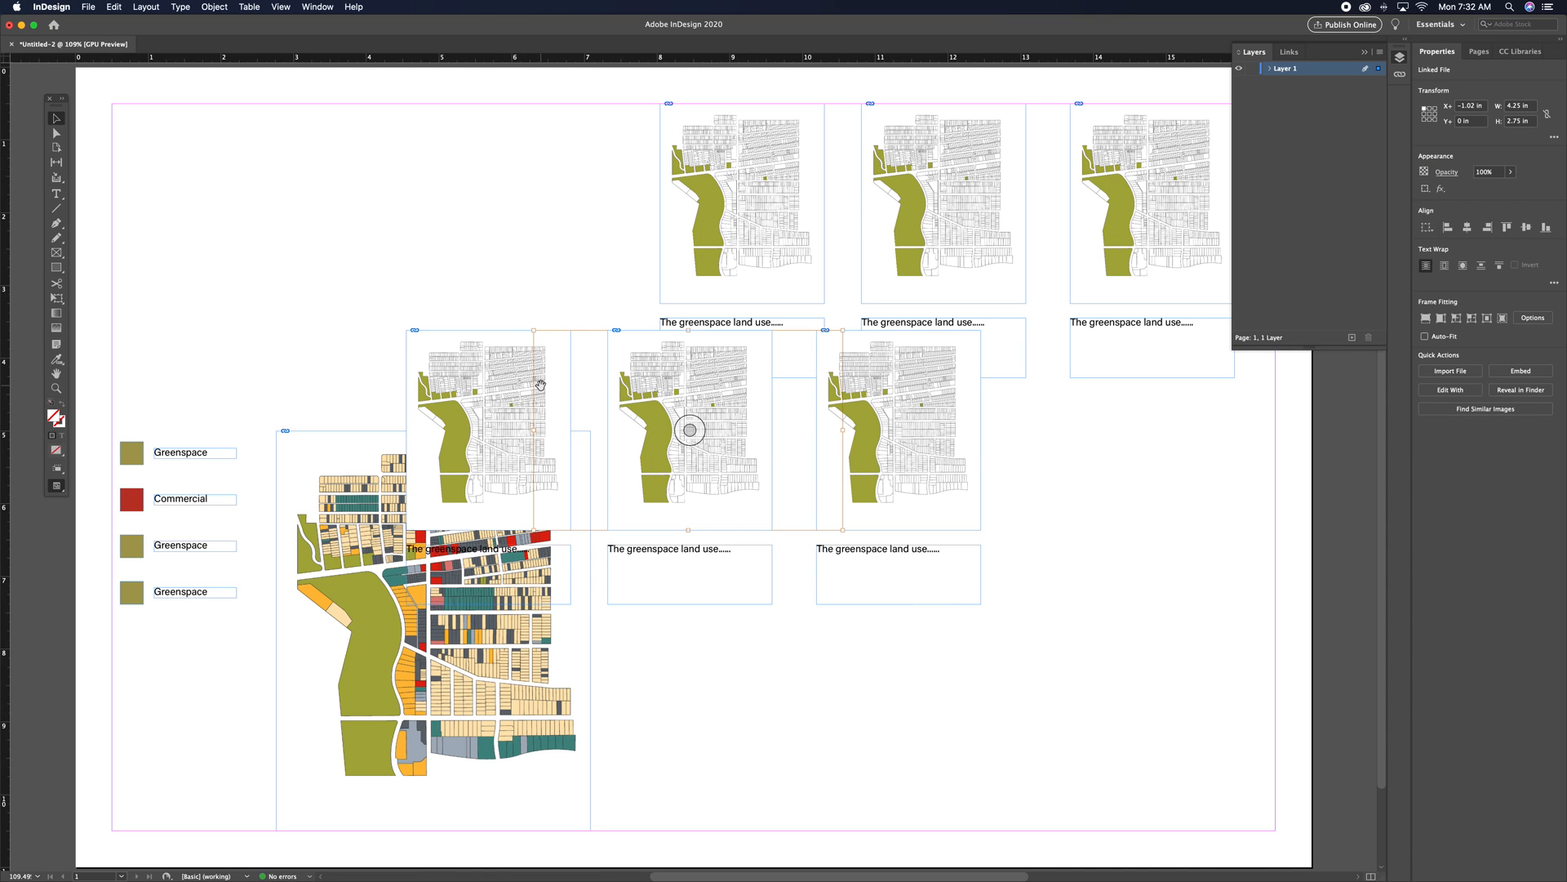
left_click(532, 286)
- Move the three pasted groups together to form a second row aligned directly beneath the first row of maps
left_click(544, 351)
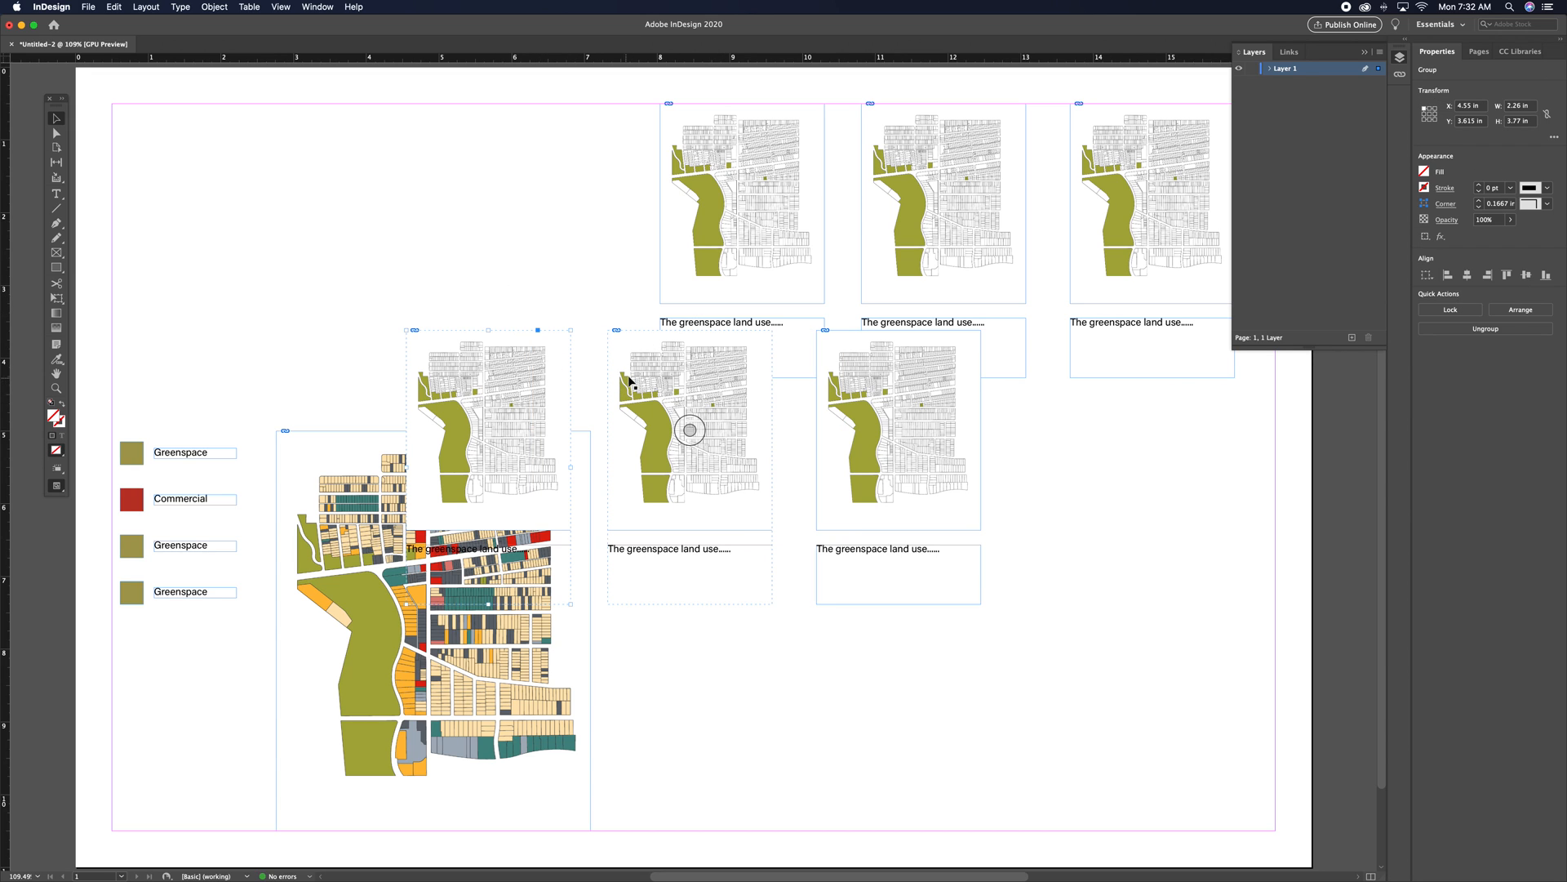
left_click(630, 382, "shift")
left_click(827, 405, "shift")
left_click_drag(700, 398, 939, 457)
left_click(901, 718)
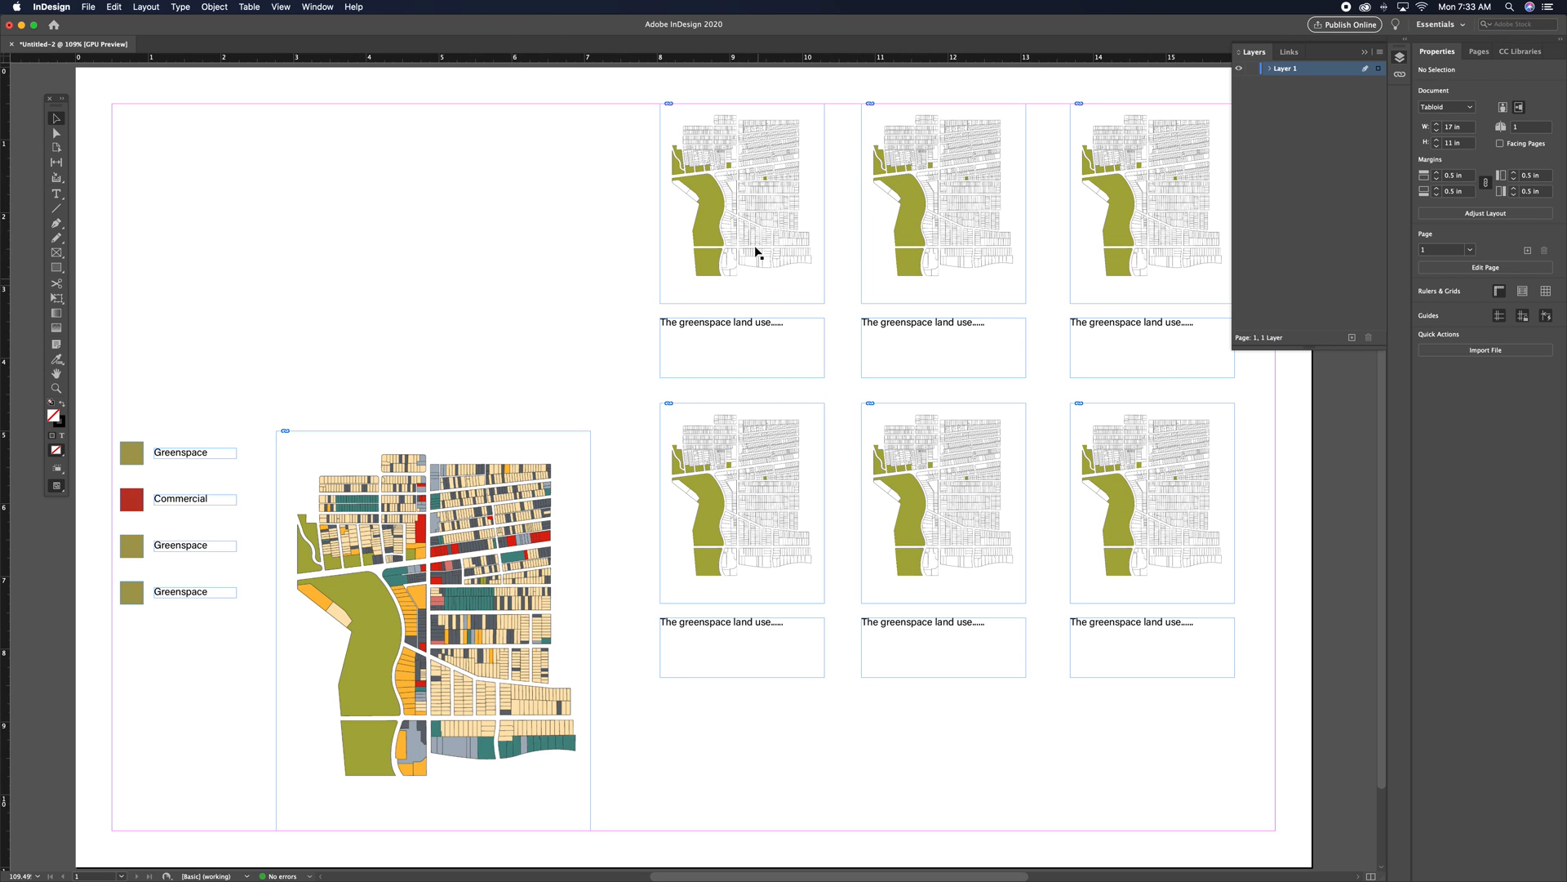
left_click(740, 203)
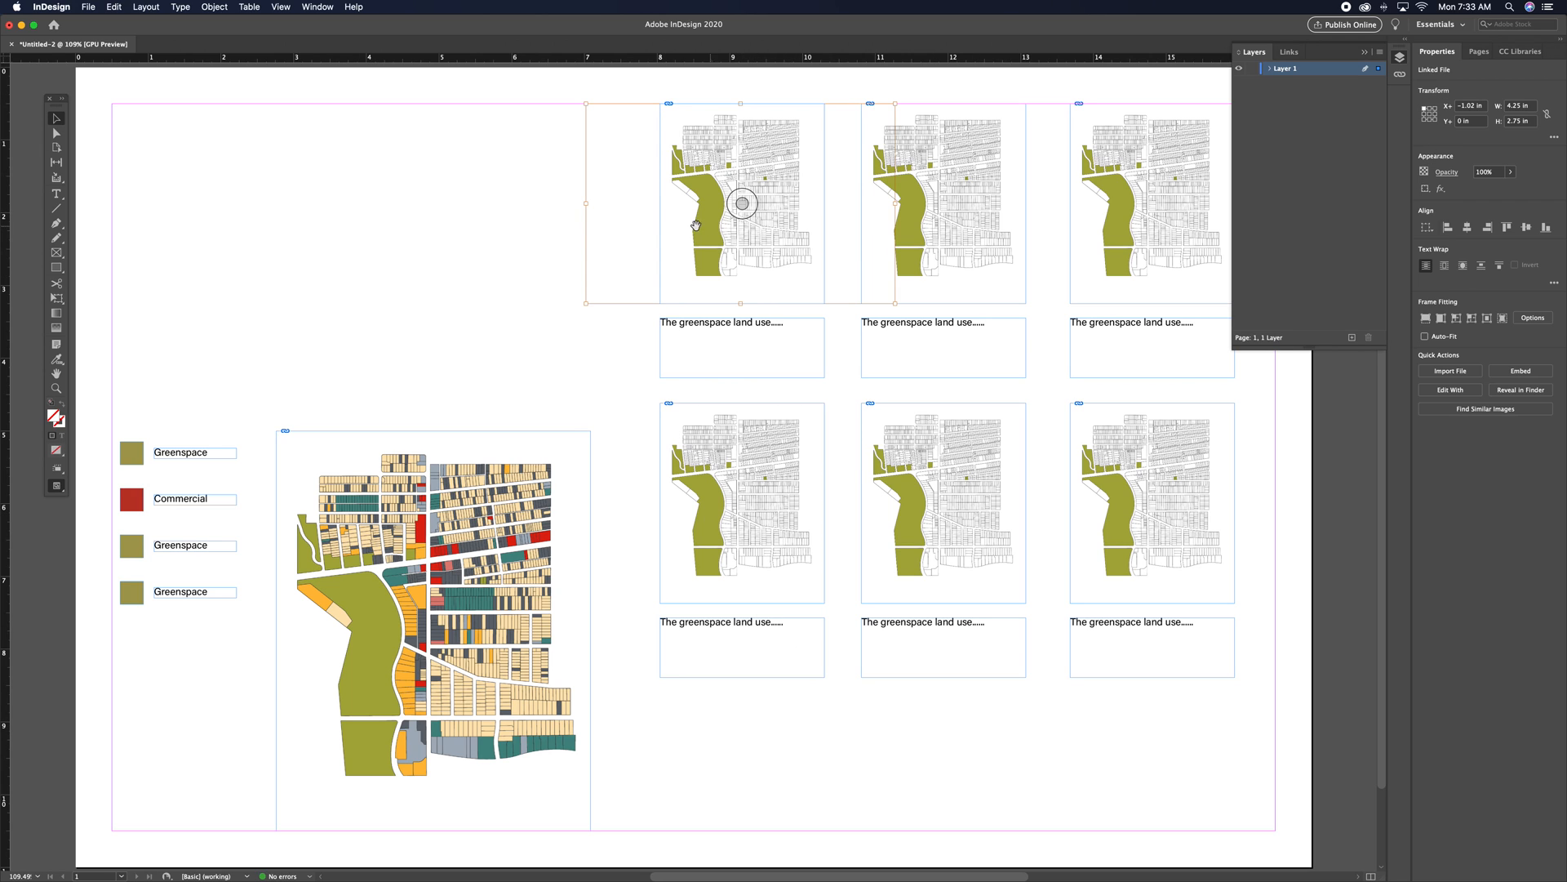
left_click(536, 262)
left_click(690, 322)
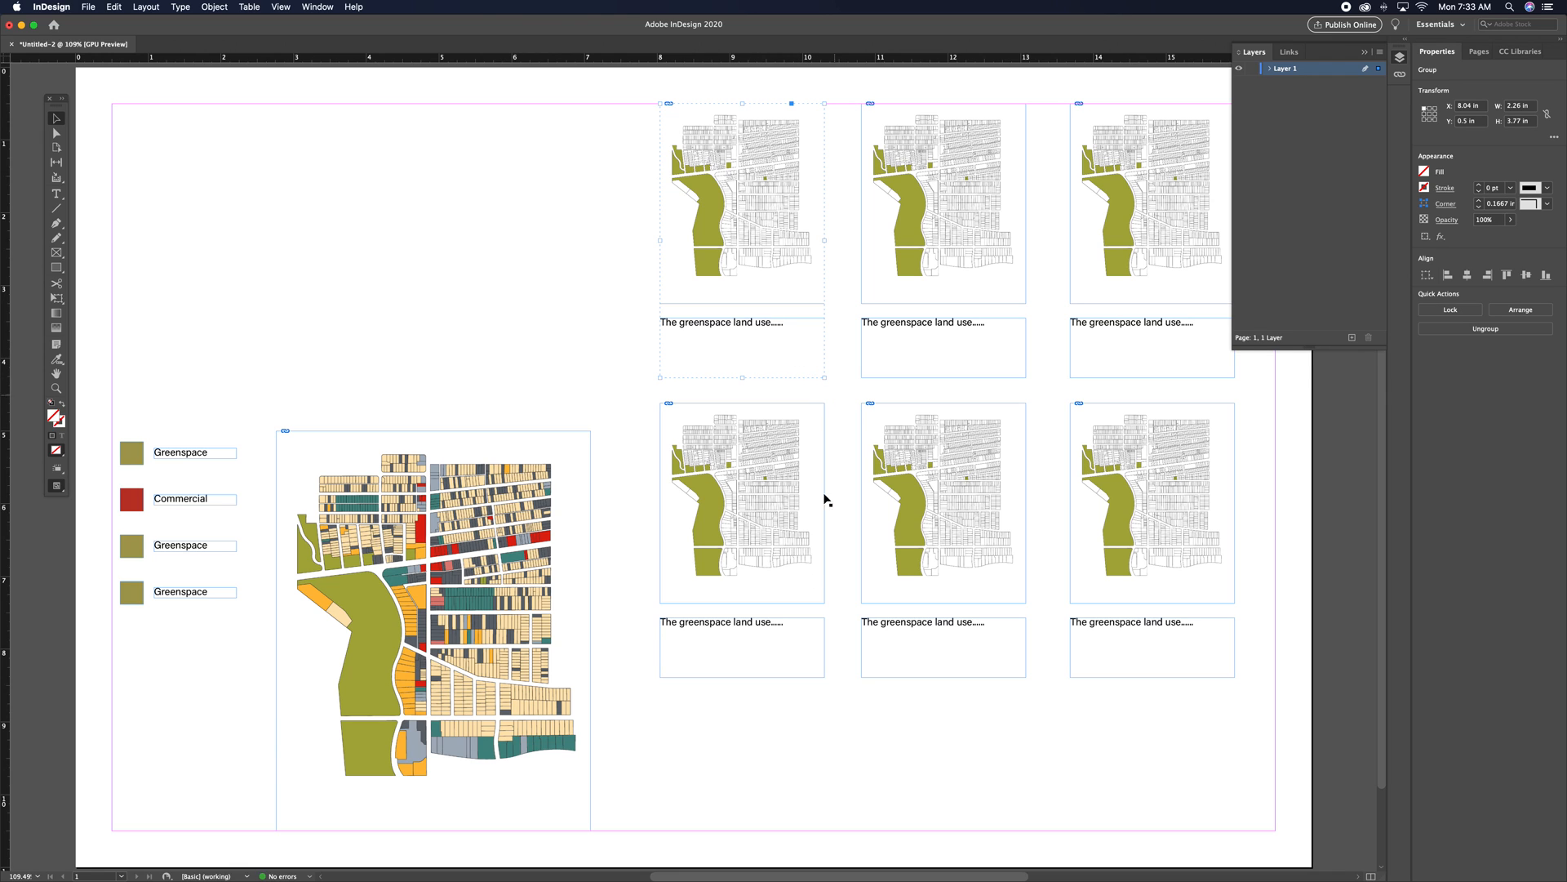
left_click(596, 268)
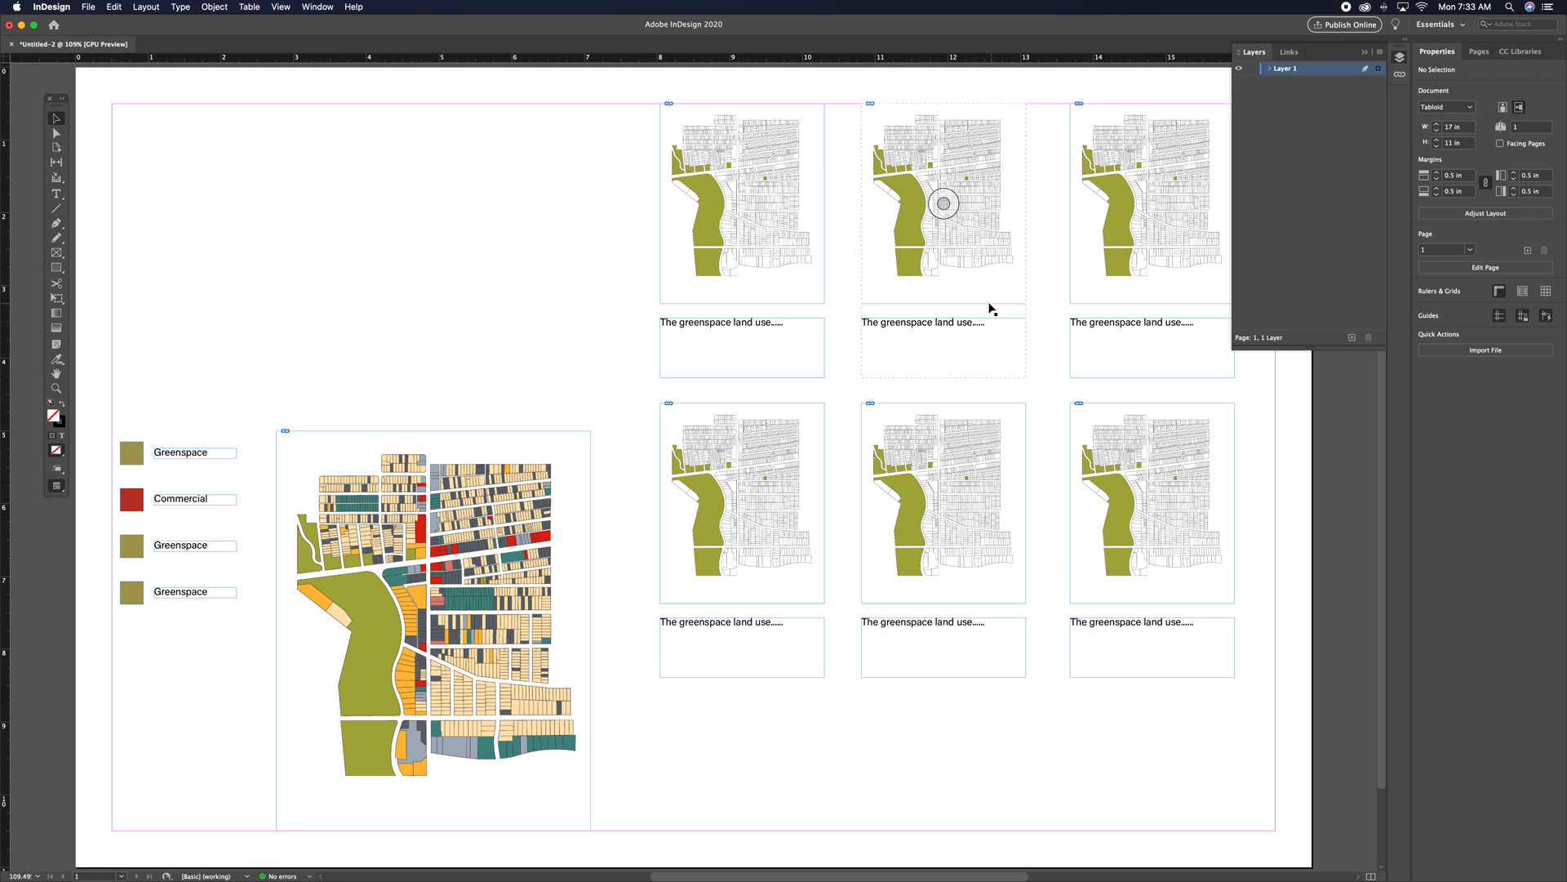
- Replace the middle map image in the upper row with Commercial Land Use.jpg, keeping its frame inside the group
left_click(991, 234)
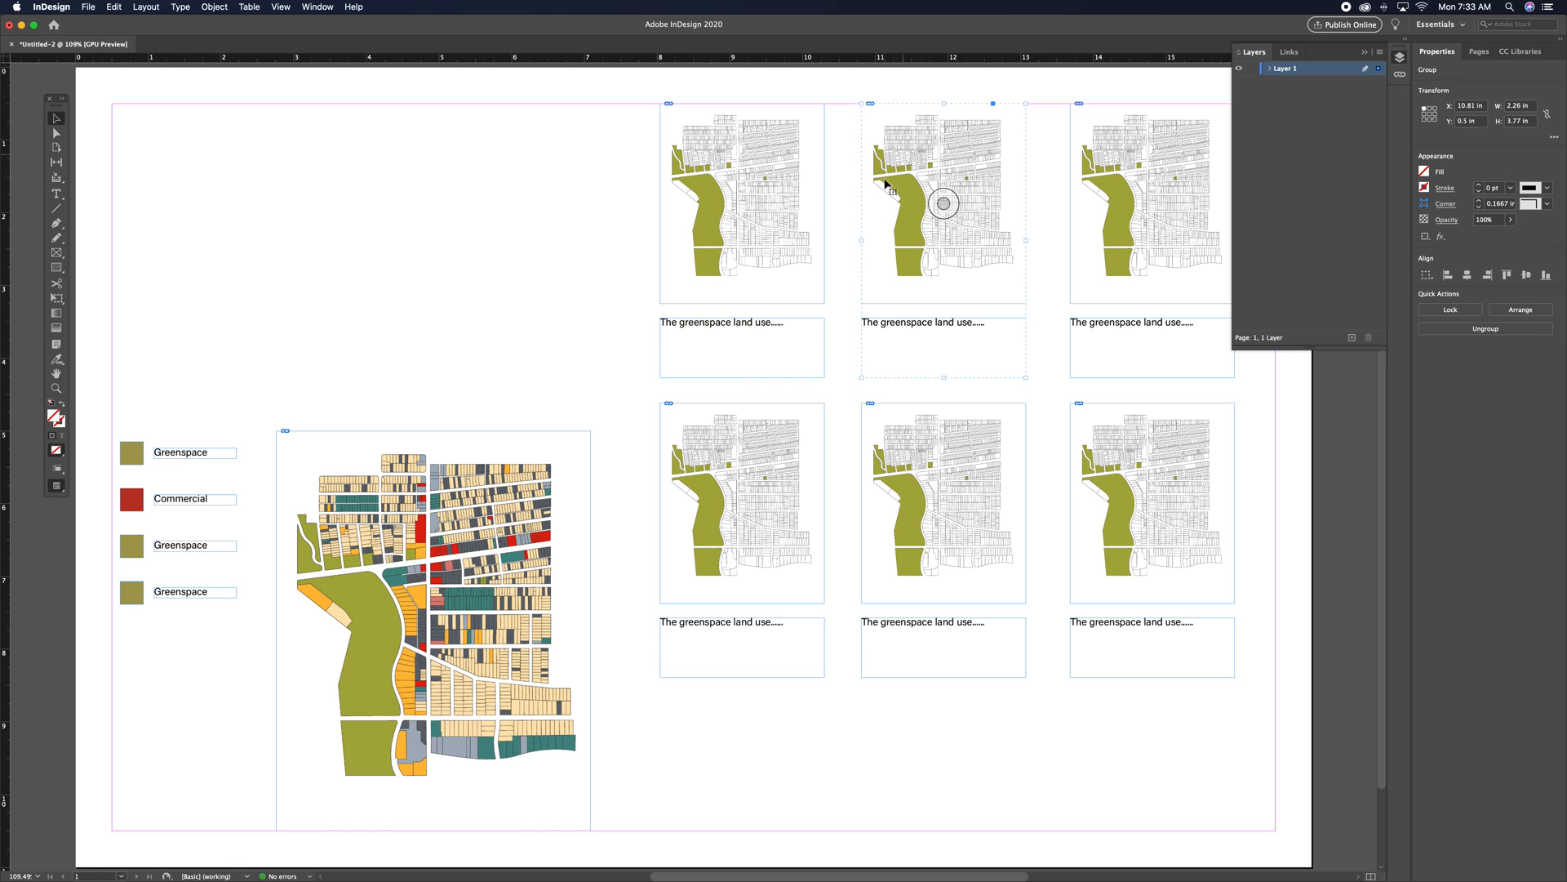
double_click(961, 301)
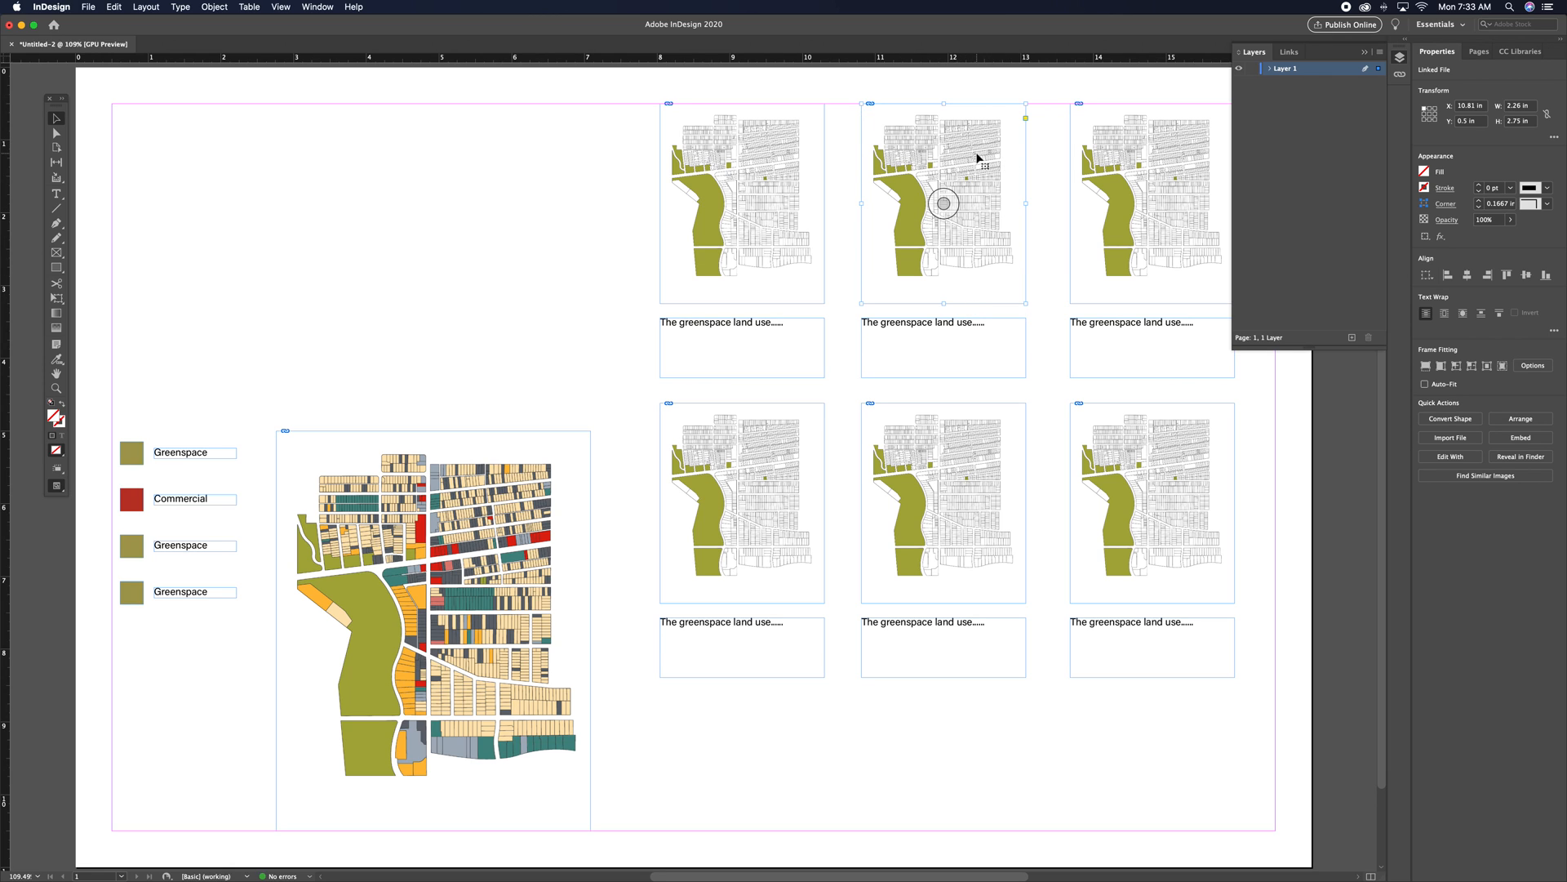
left_click(89, 8)
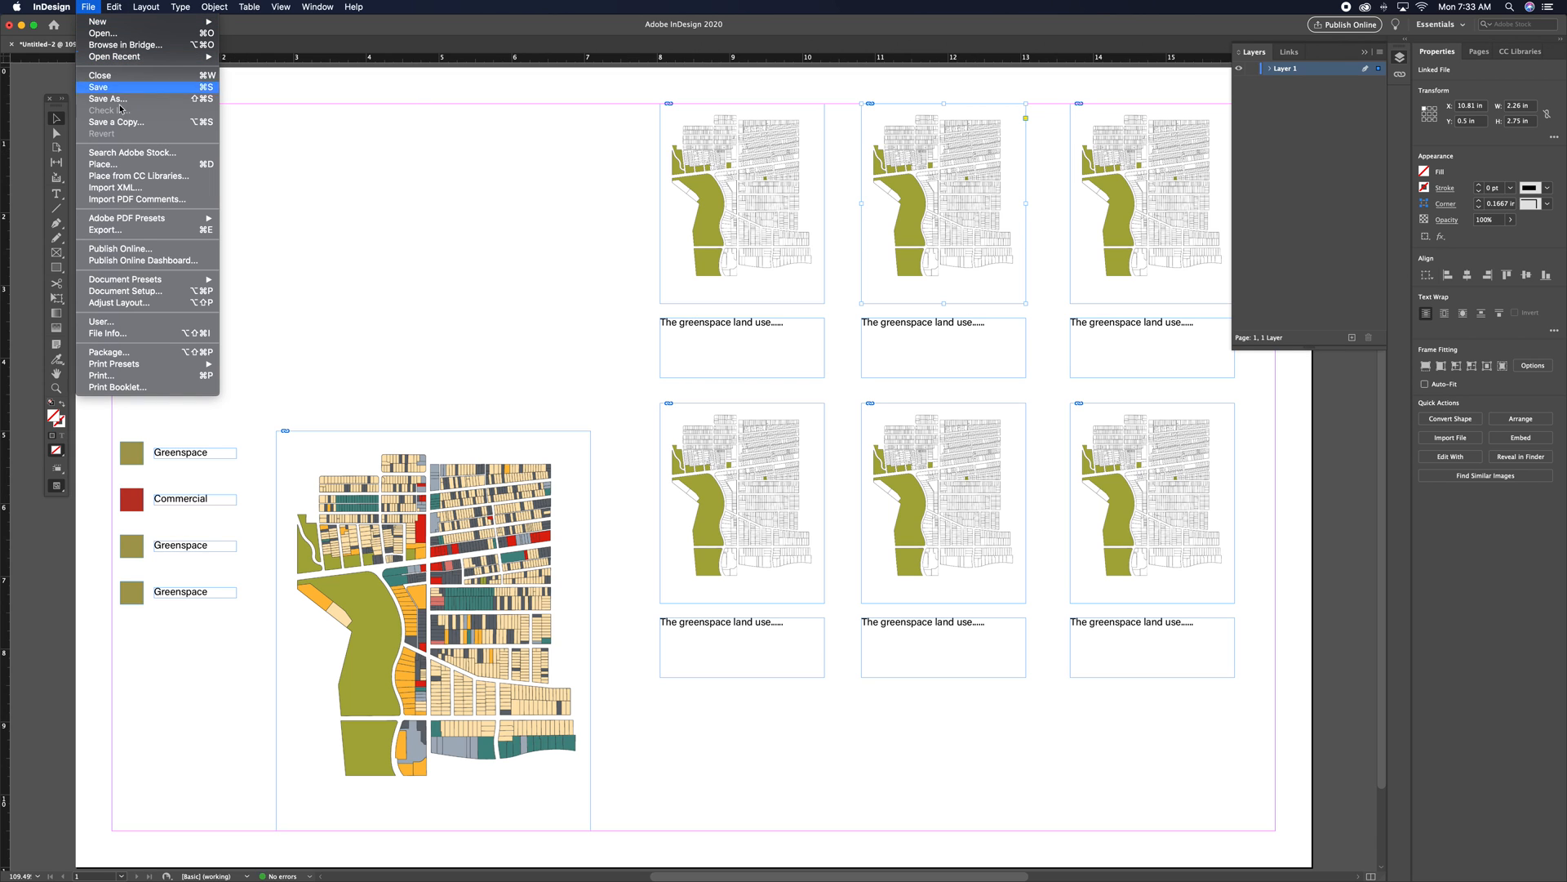
left_click(196, 165)
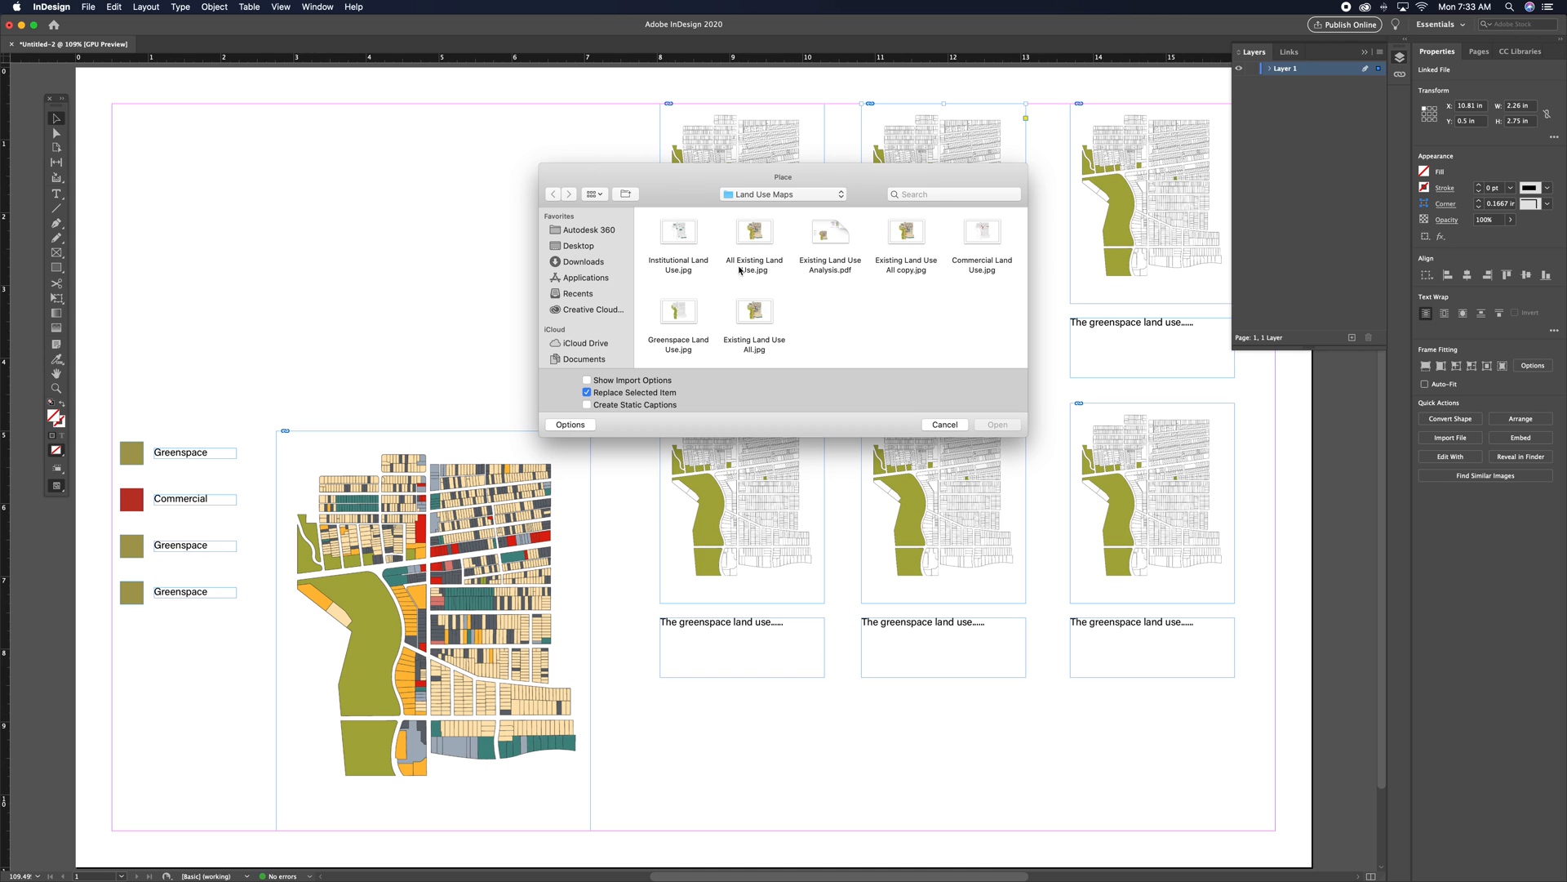
left_click(982, 236)
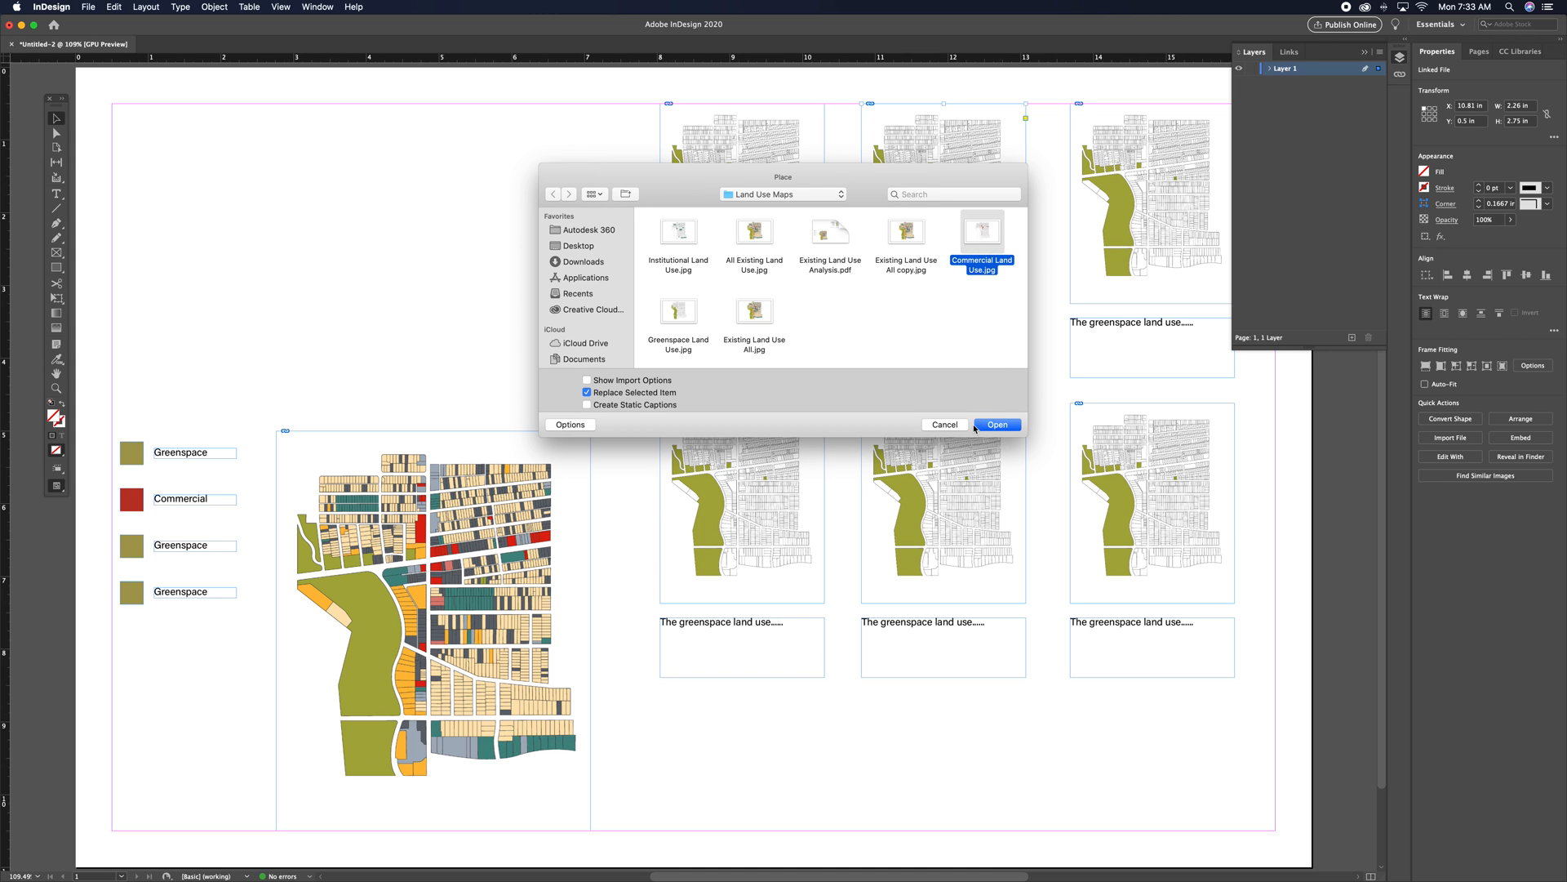
left_click(997, 425)
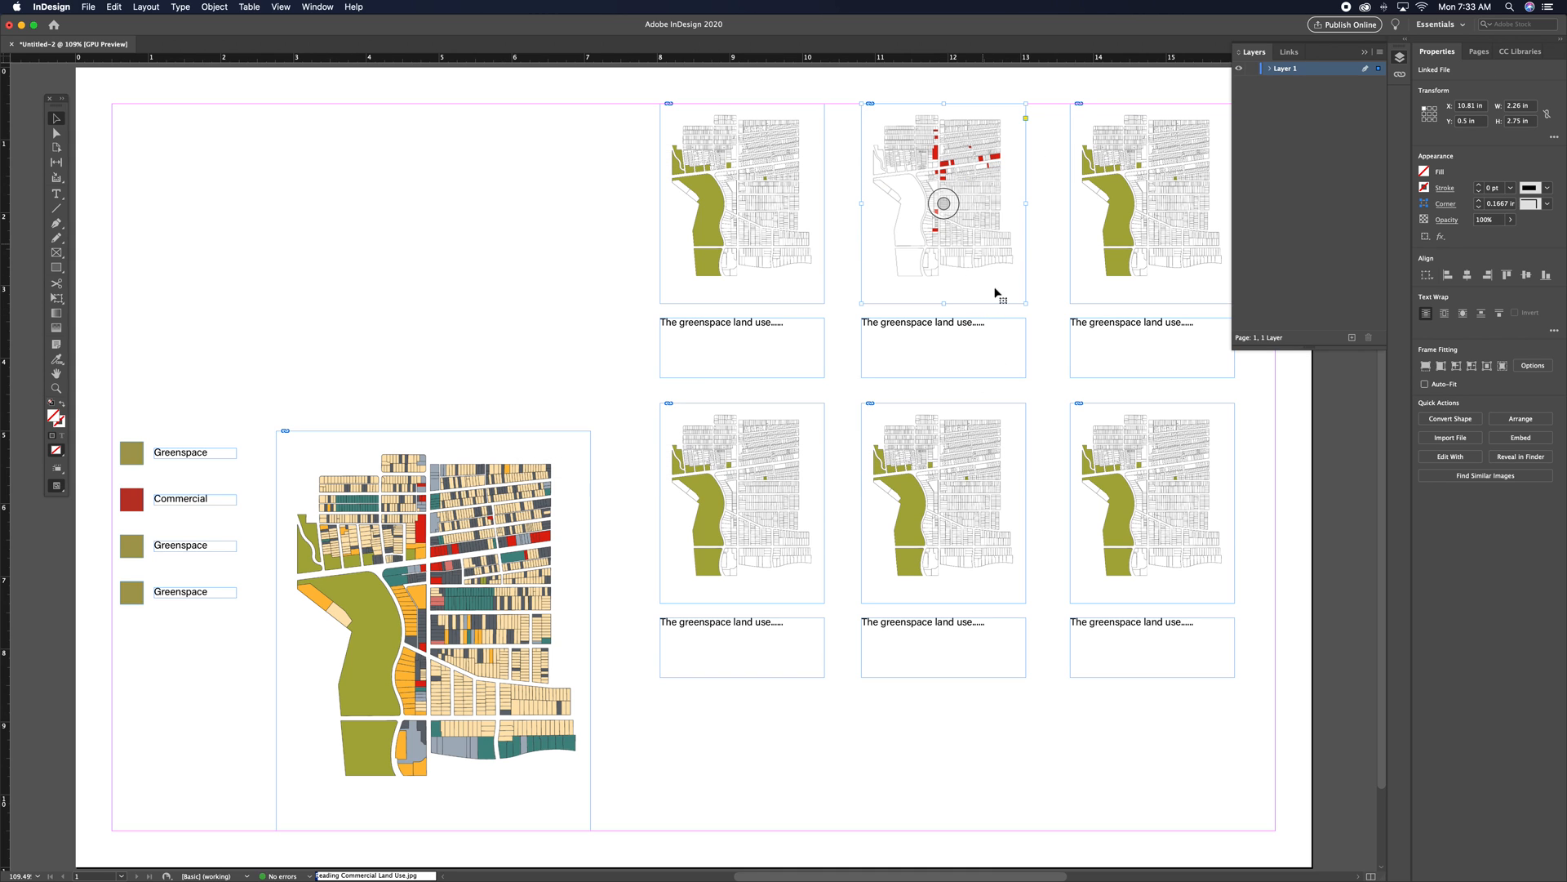
- Replace the third map image in the upper row with Institutional Land Use.jpg, keeping its frame inside the group
left_click(1088, 258)
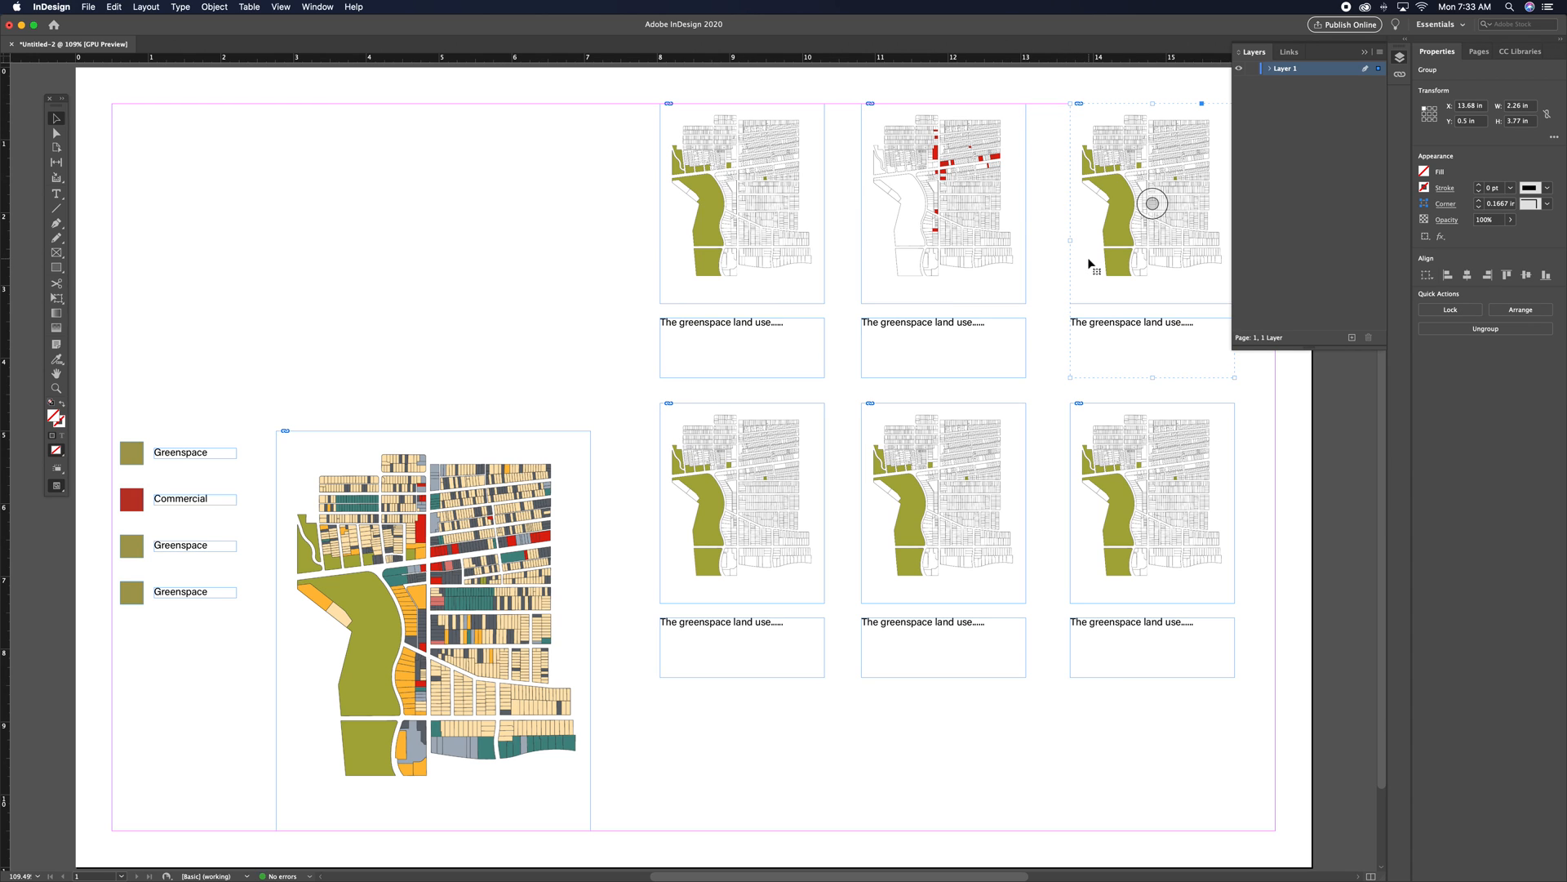
right_click(1088, 258)
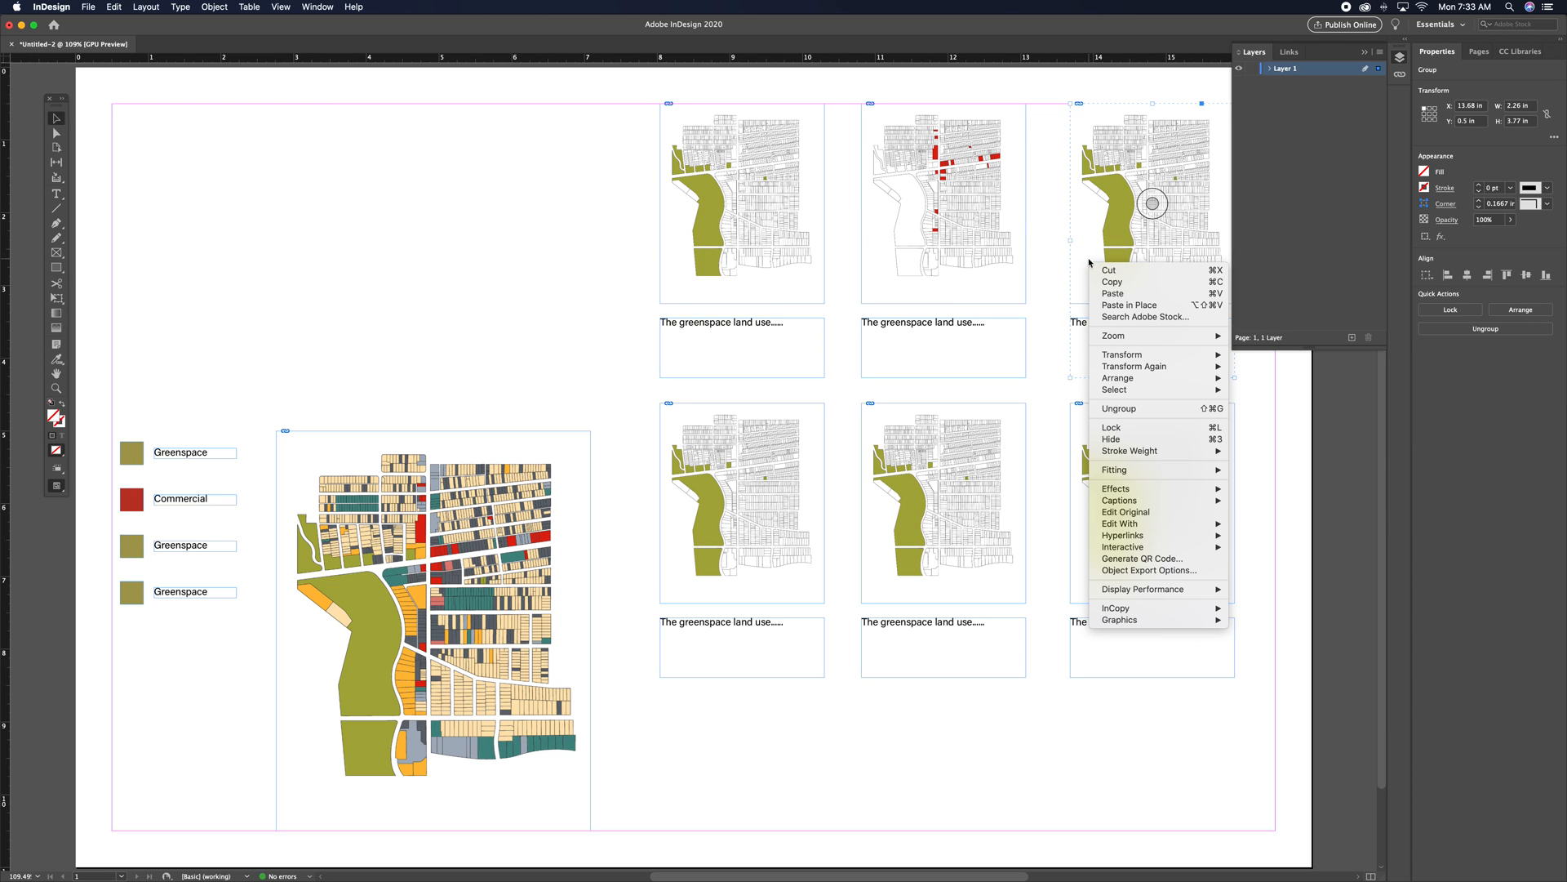
left_click(1109, 295)
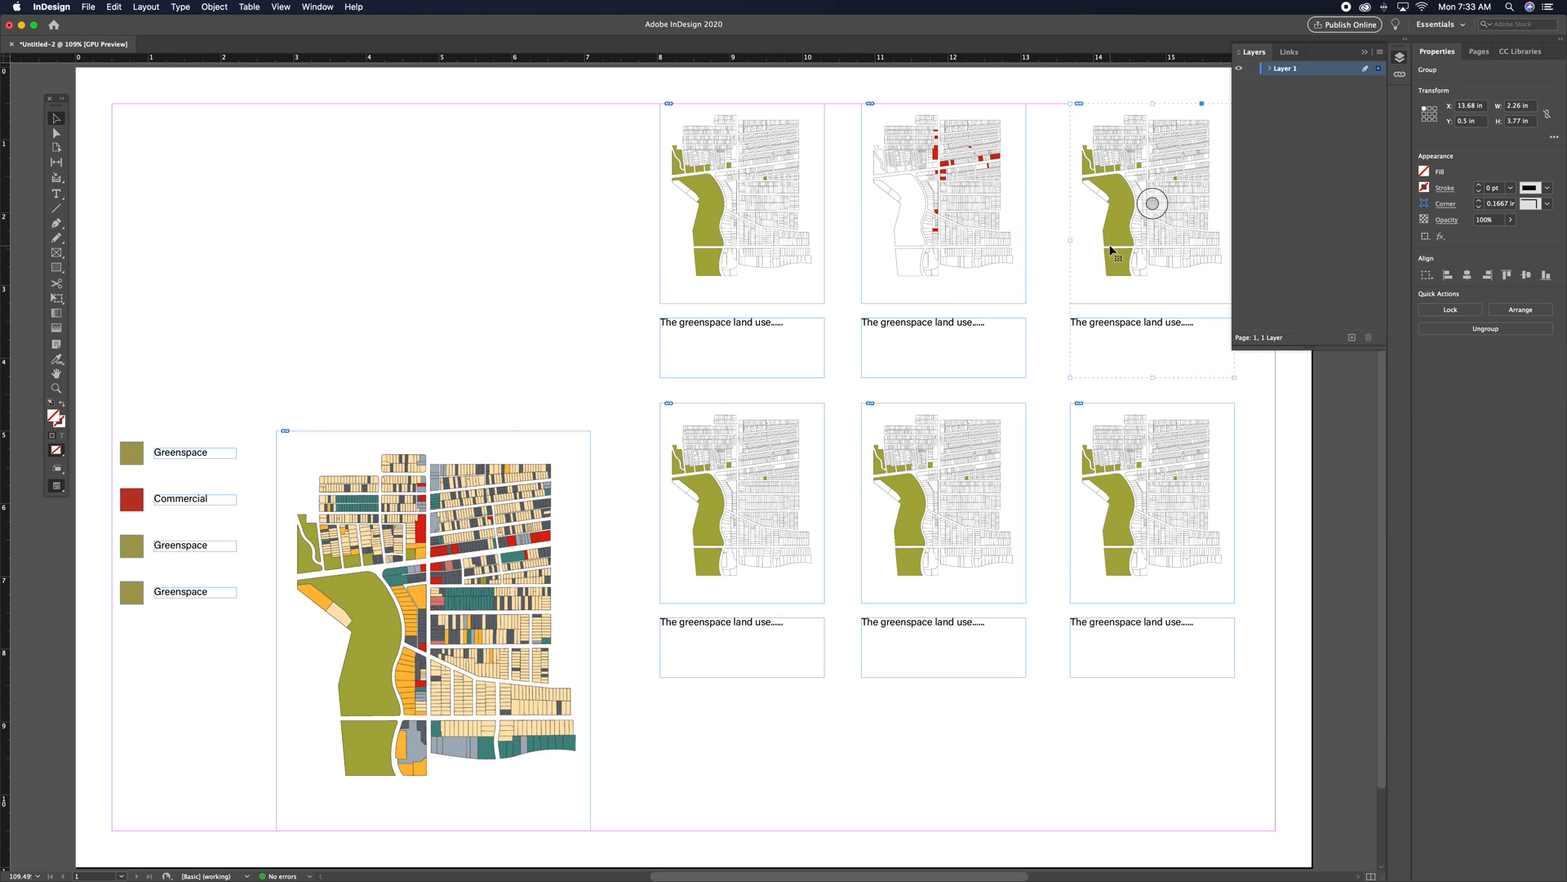
double_click(1096, 290)
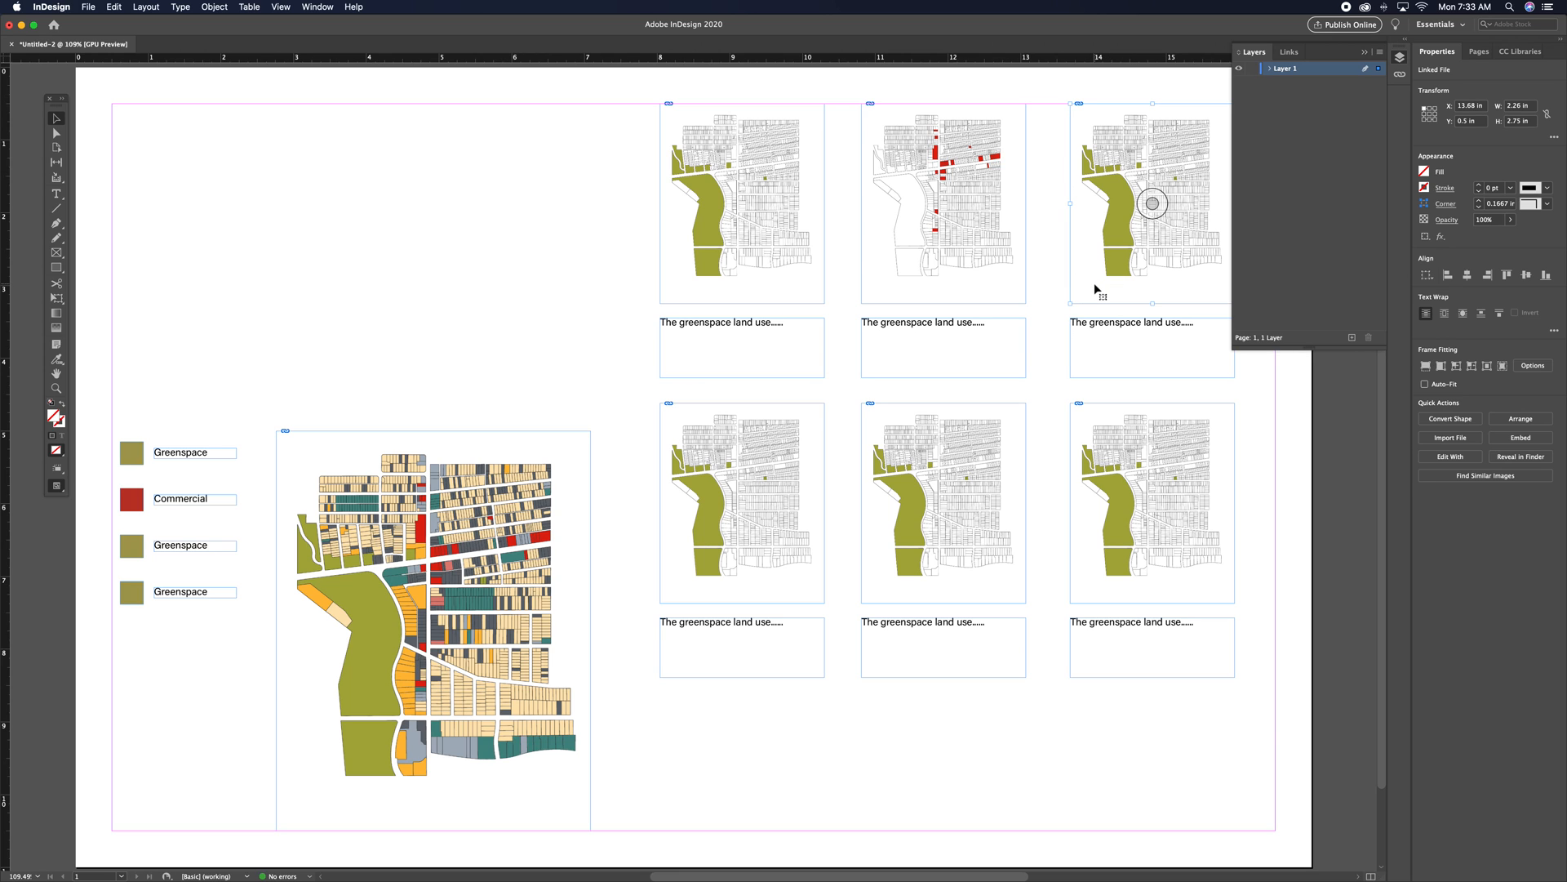
left_click(88, 8)
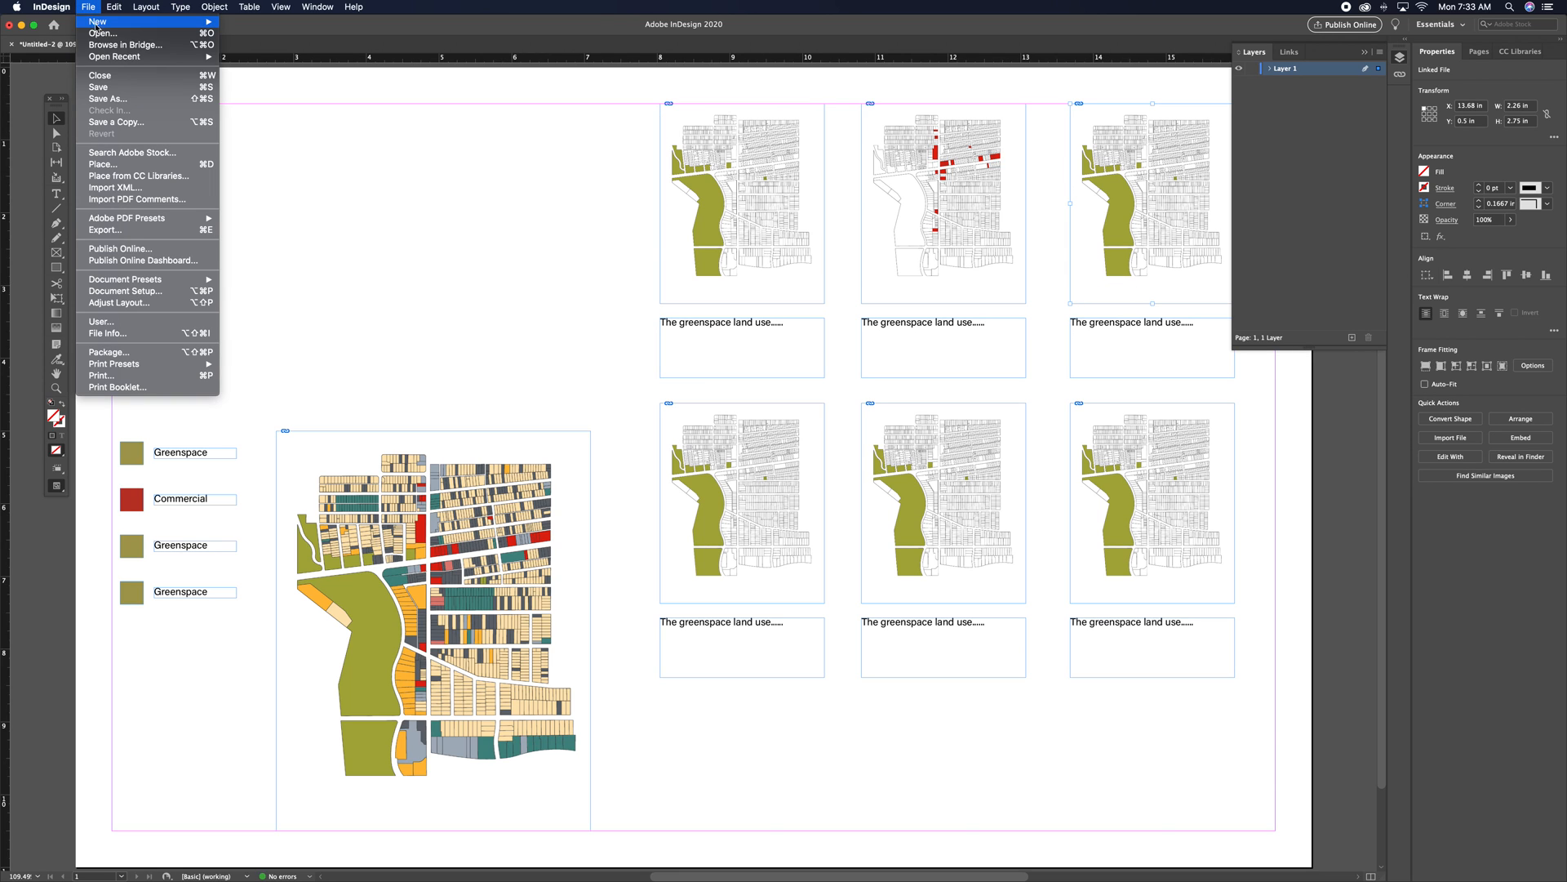
left_click(128, 166)
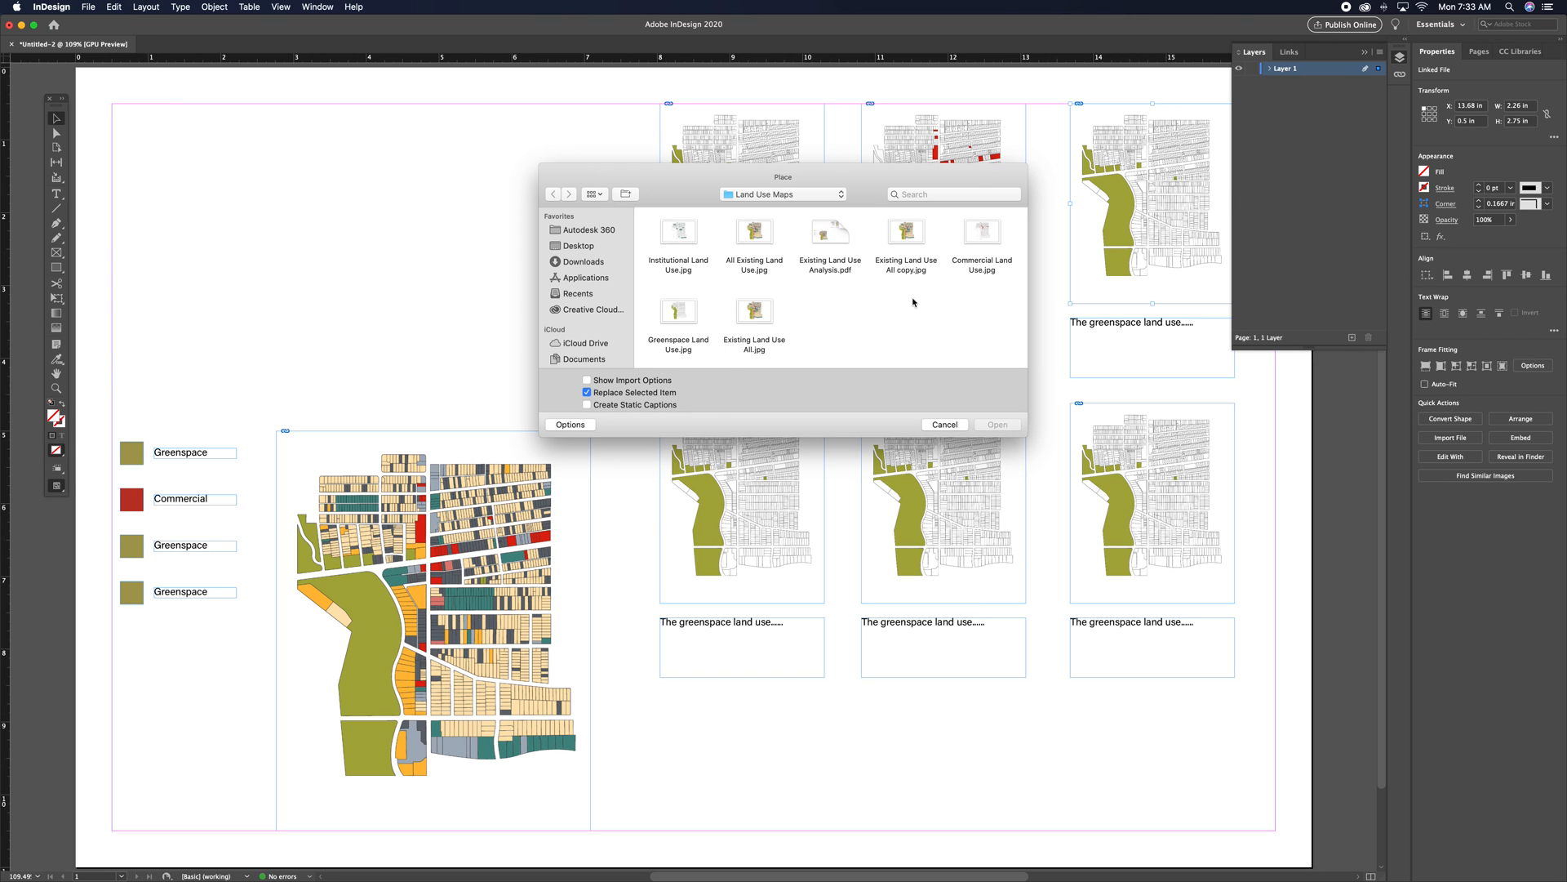
left_click(680, 237)
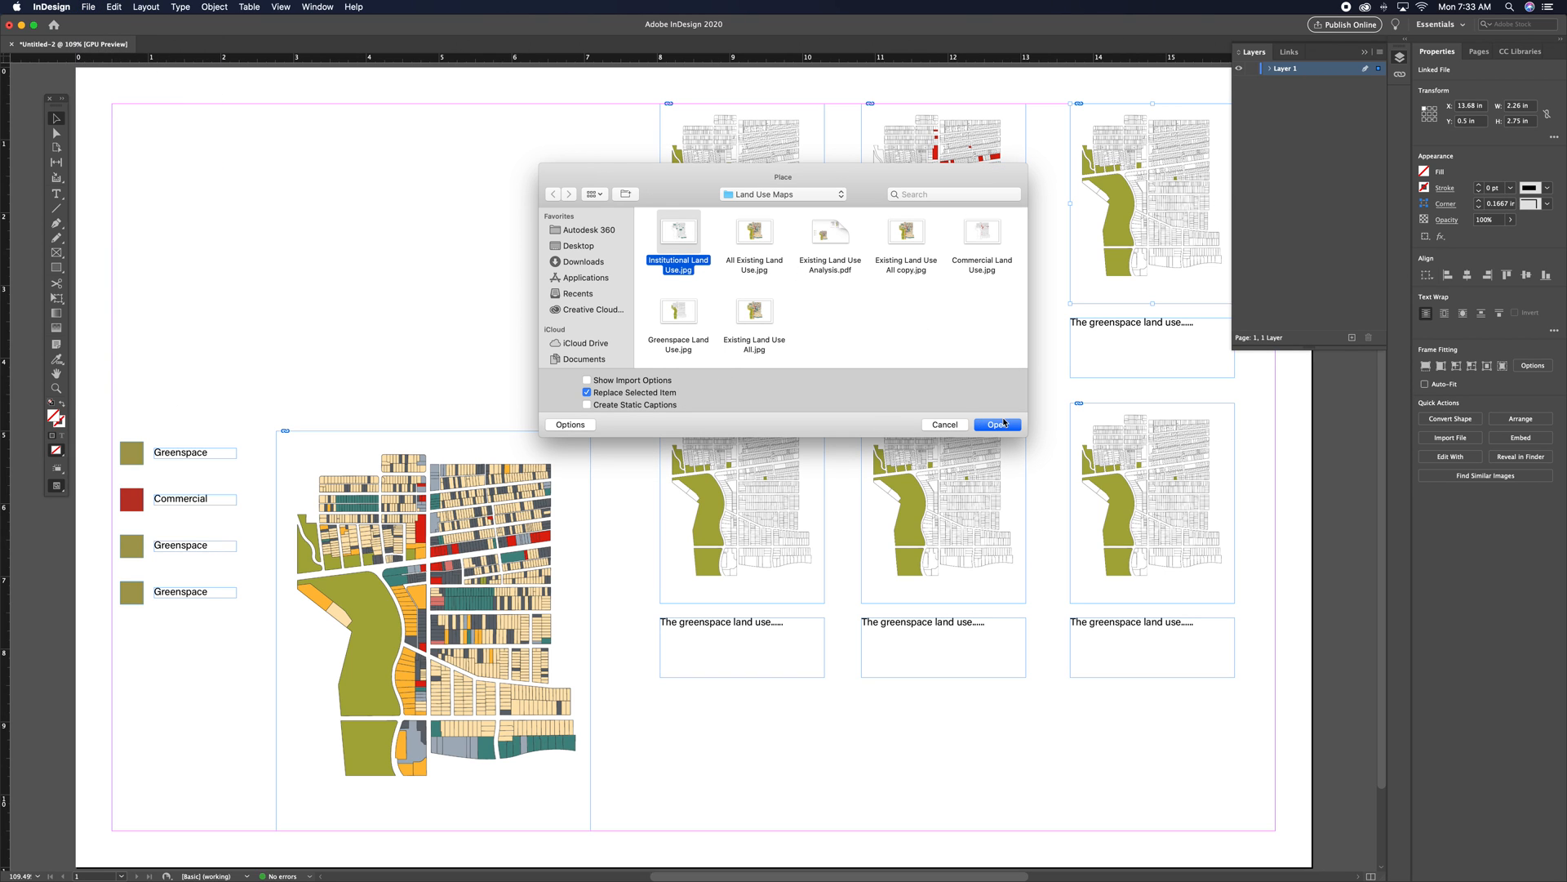
left_click(997, 424)
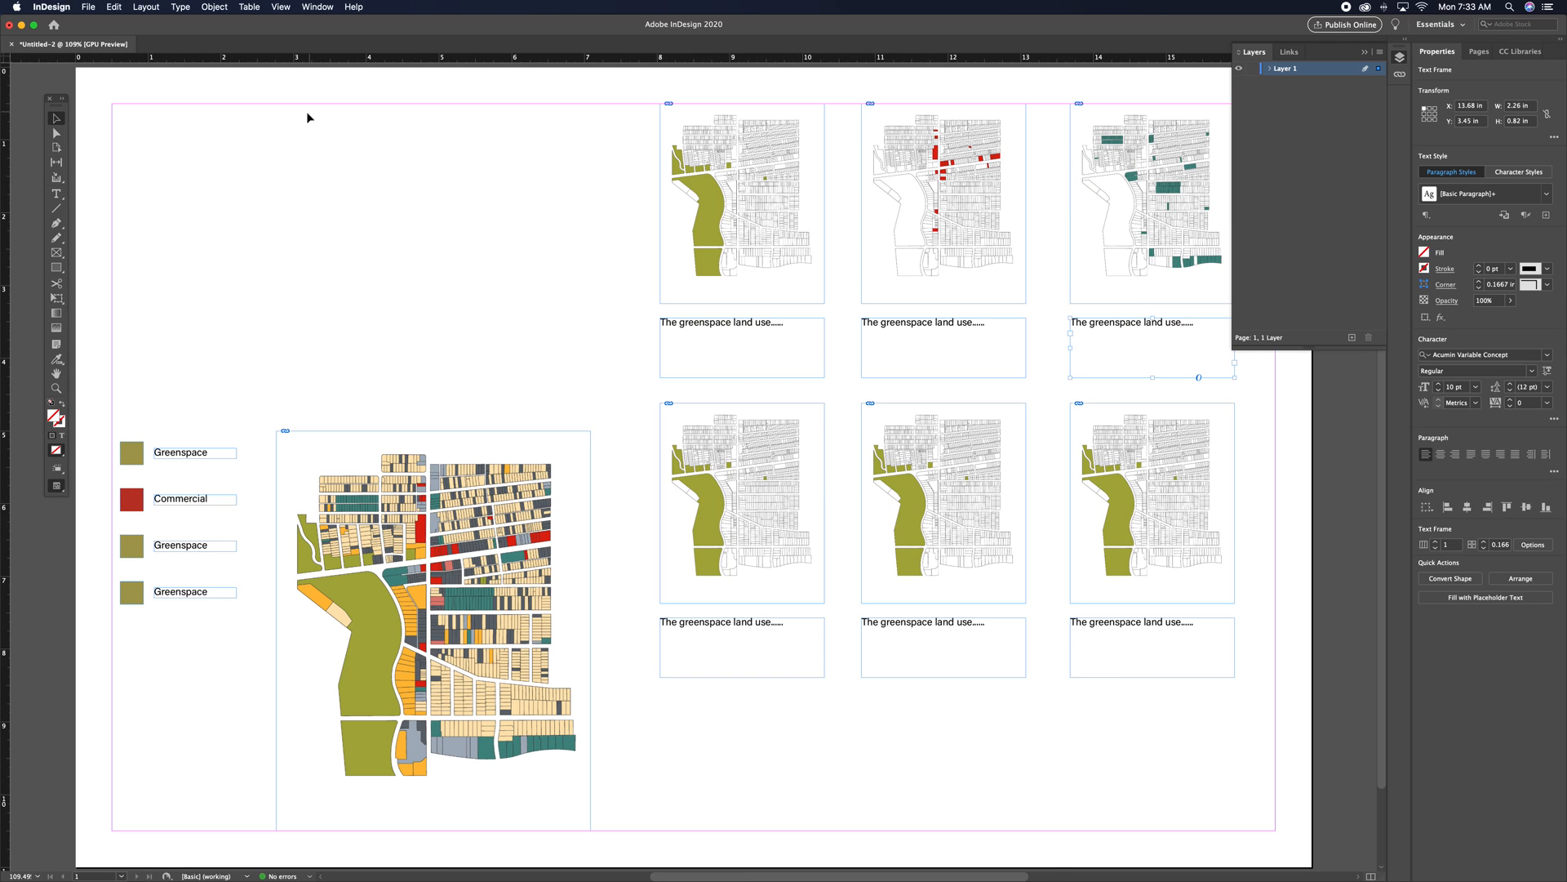
- Retype the captions under the institutional and commercial maps as "The Instritutional..." and "The commercial..."
left_click(57, 193)
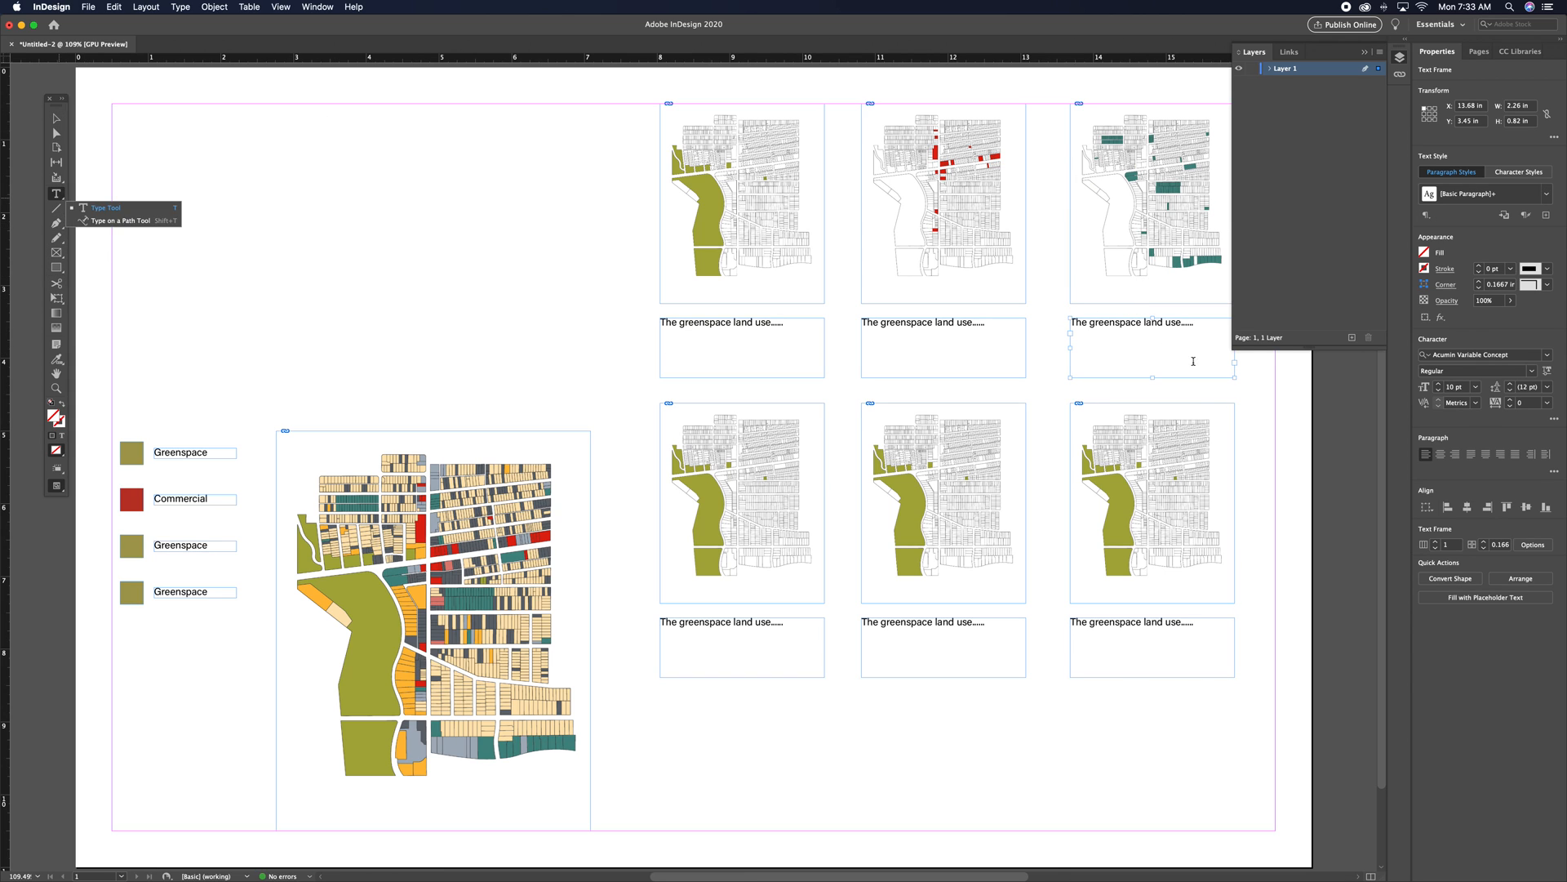
left_click_drag(1195, 323, 1014, 317)
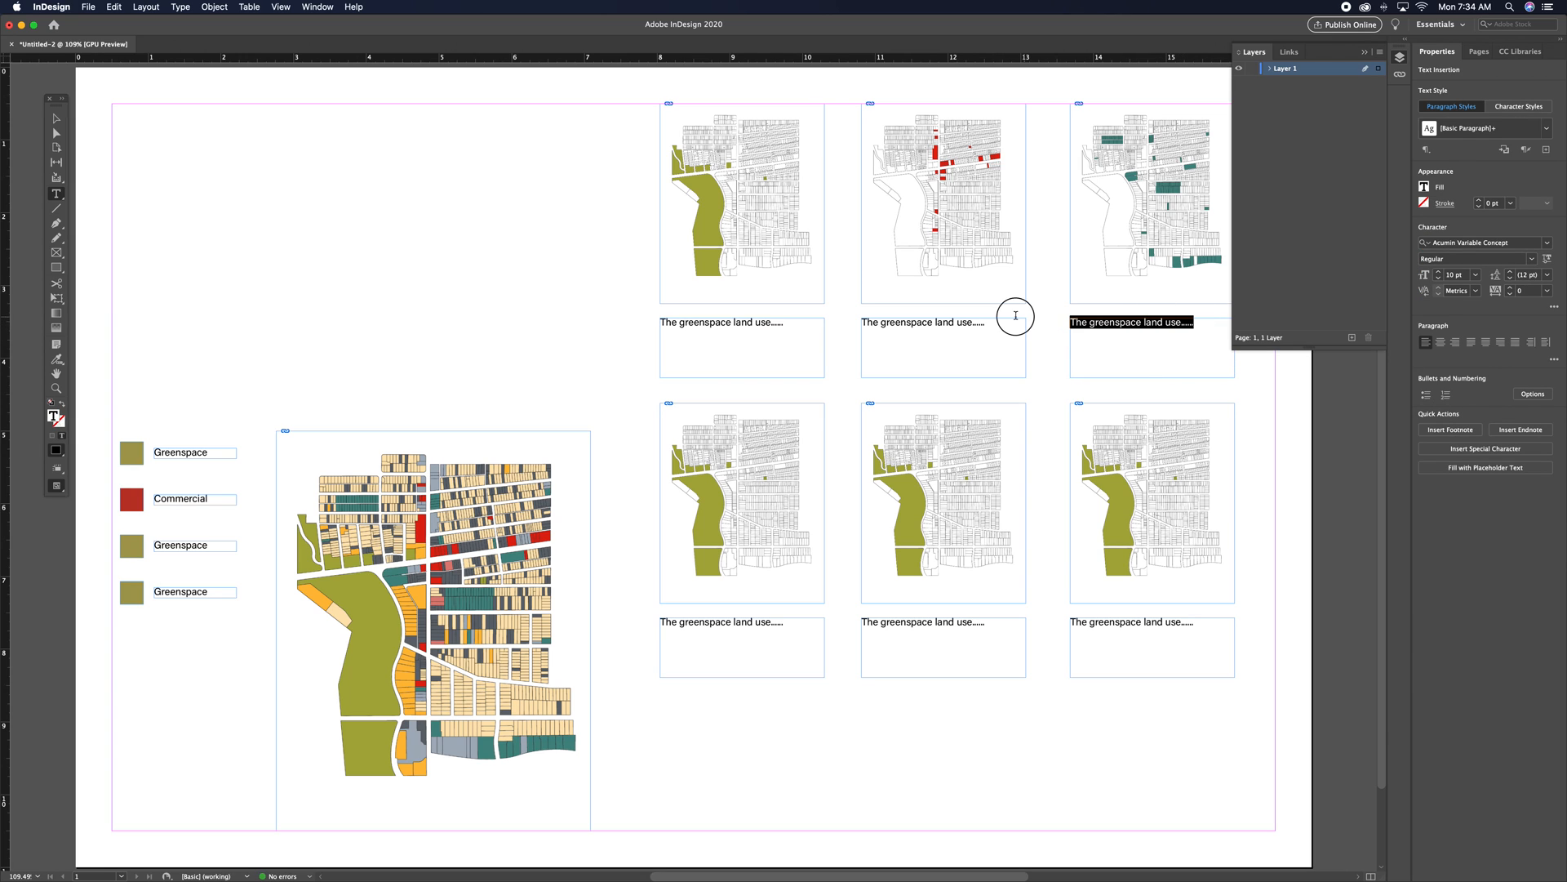
type("The ")
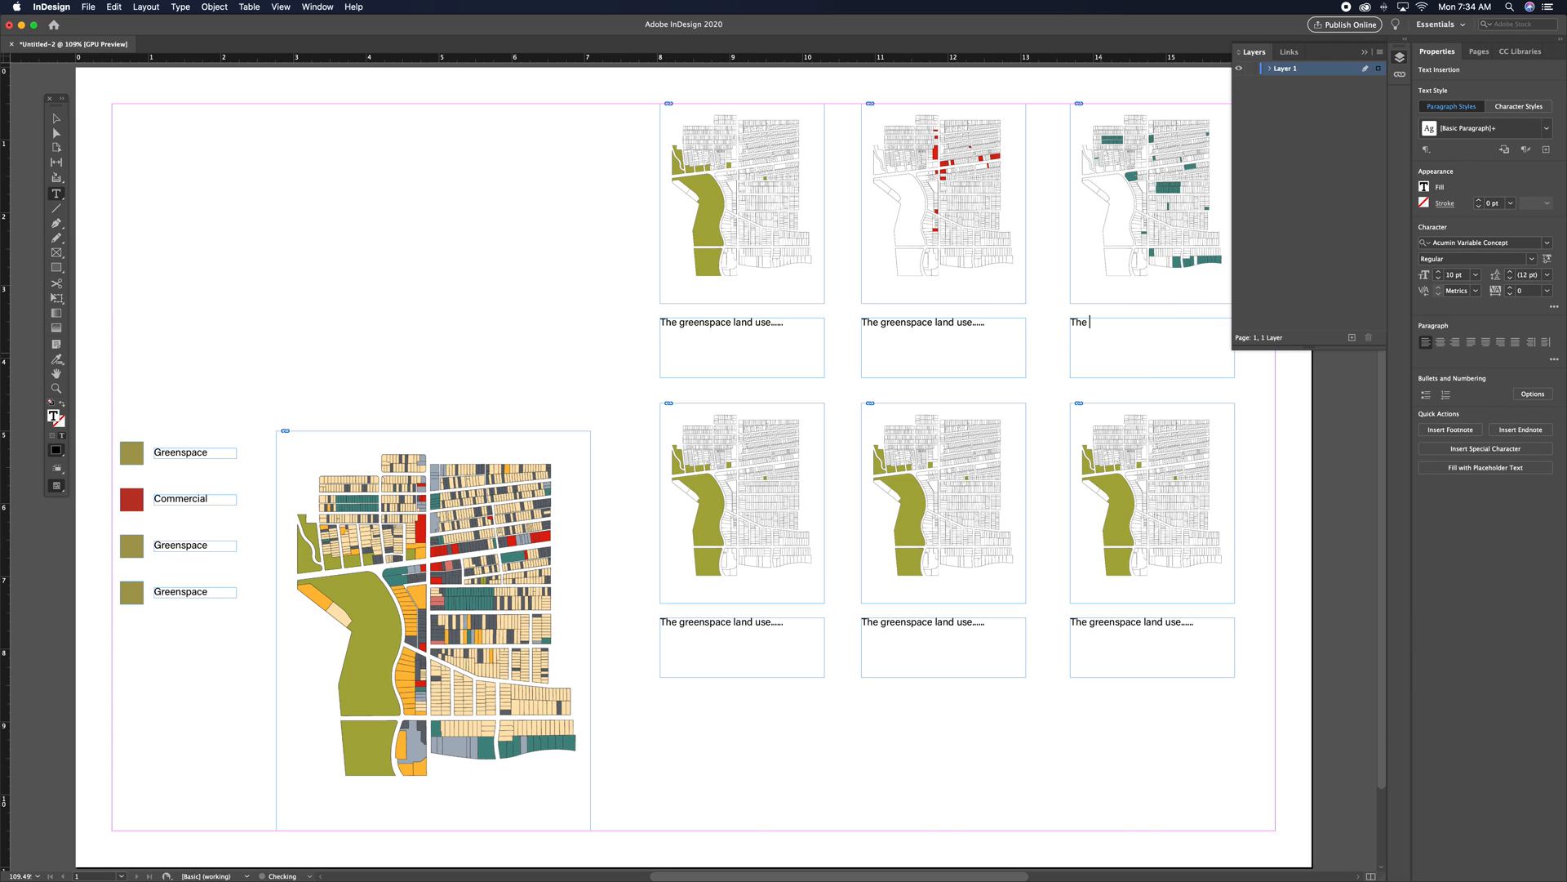
type("Instritutu")
key("BackSpace")
left_click_drag(1001, 324, 878, 326)
type("commercial")
key("Escape")
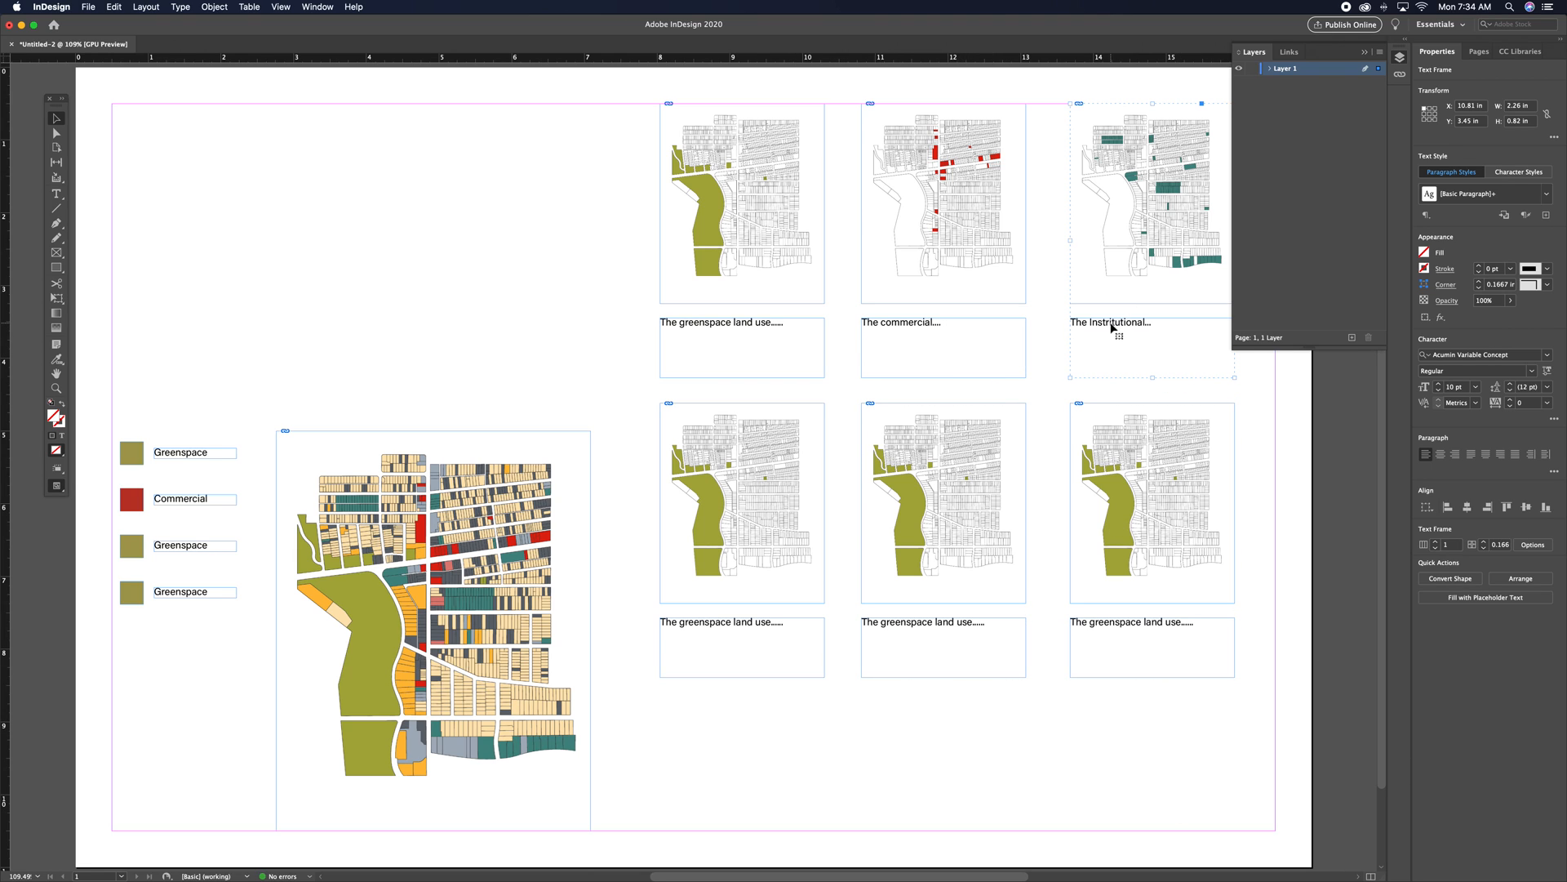
- Correct the spelling of the third upper-row caption to "The Institutional..." and deselect everything
left_click(56, 194)
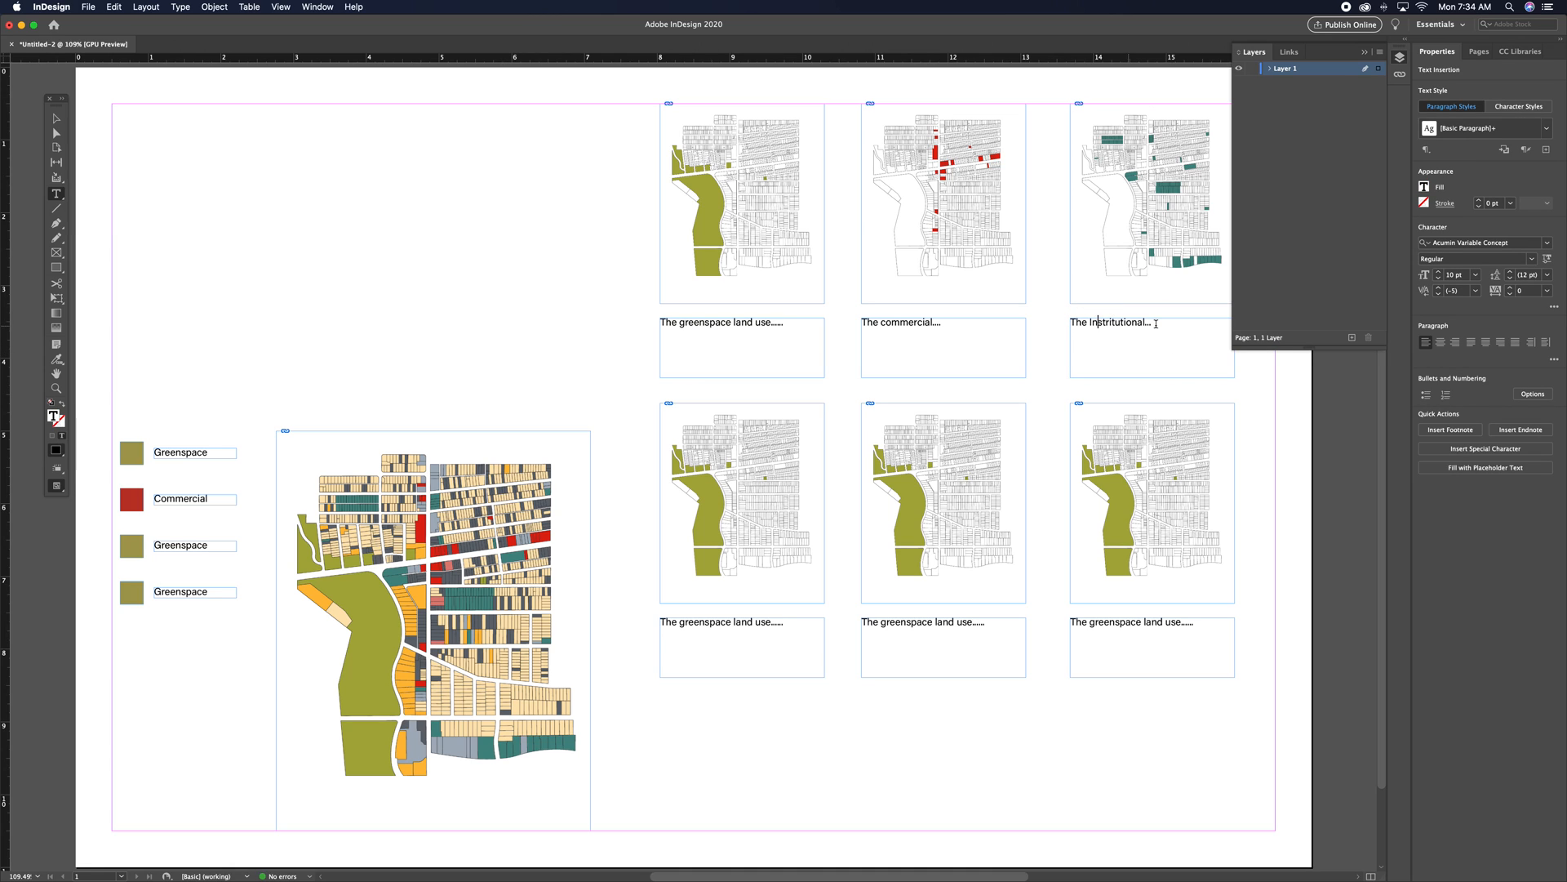
type("ti")
left_click(1122, 323)
key("BackSpace")
key("BackSpace")
key("BackSpace")
left_click(56, 118)
left_click(457, 192)
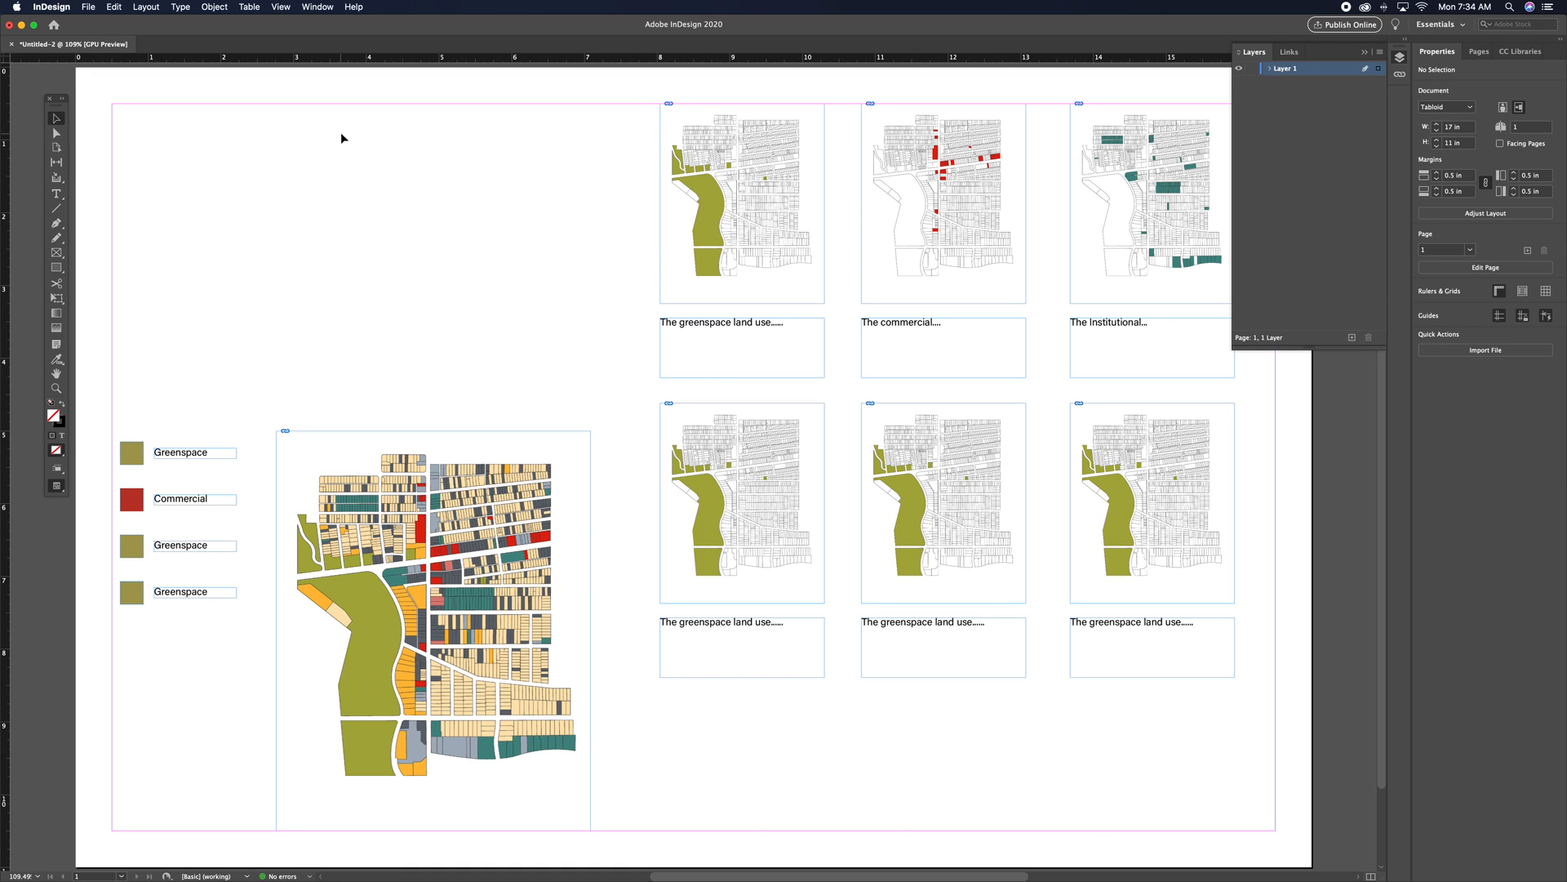
left_click(92, 10)
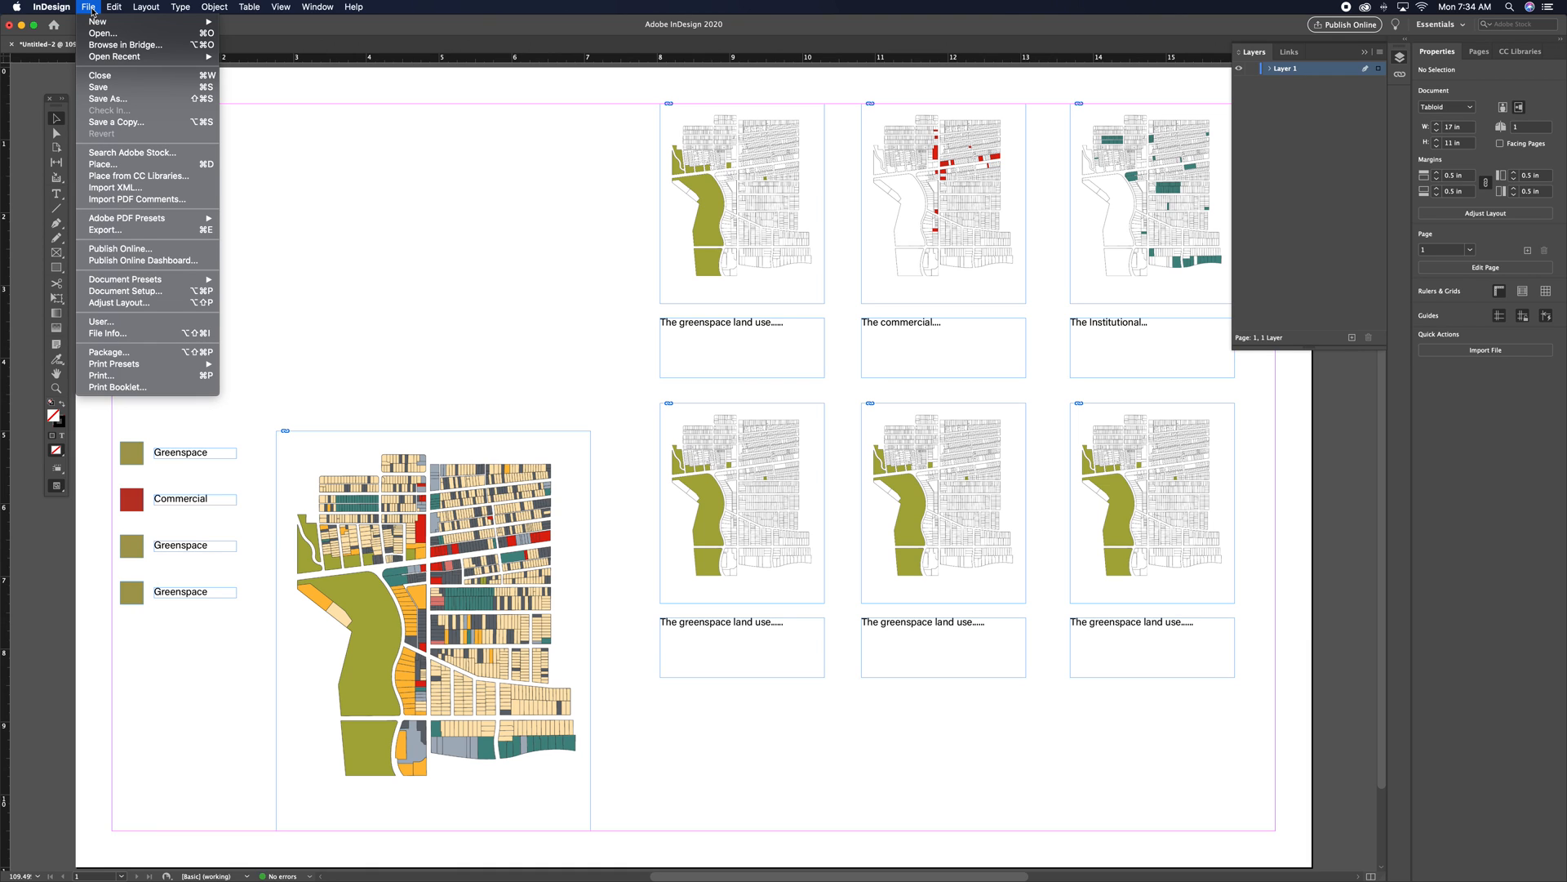
left_click(98, 232)
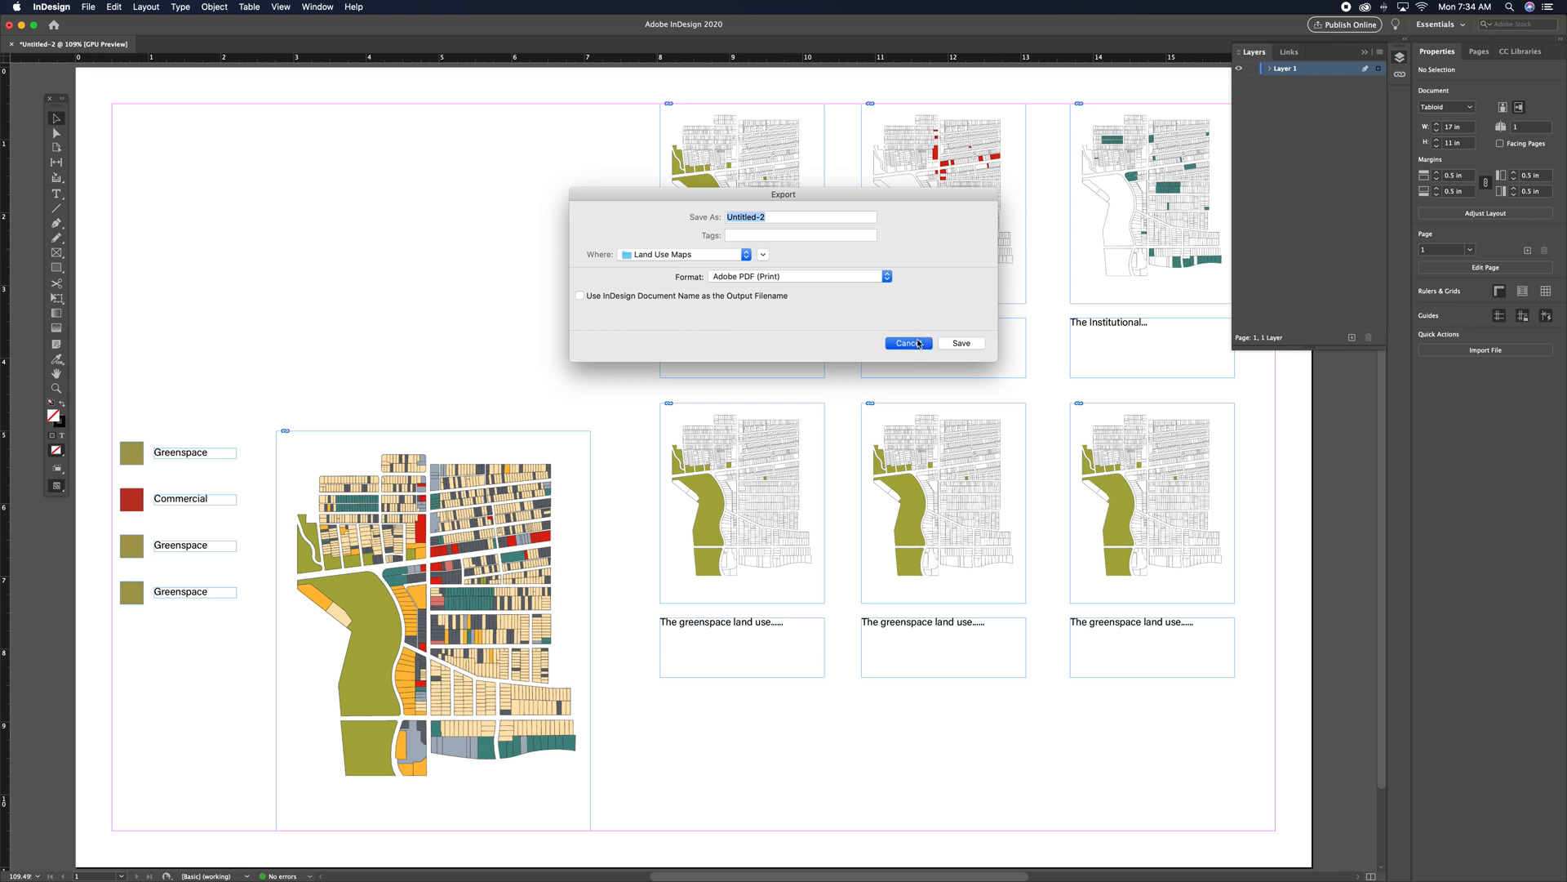
left_click(961, 342)
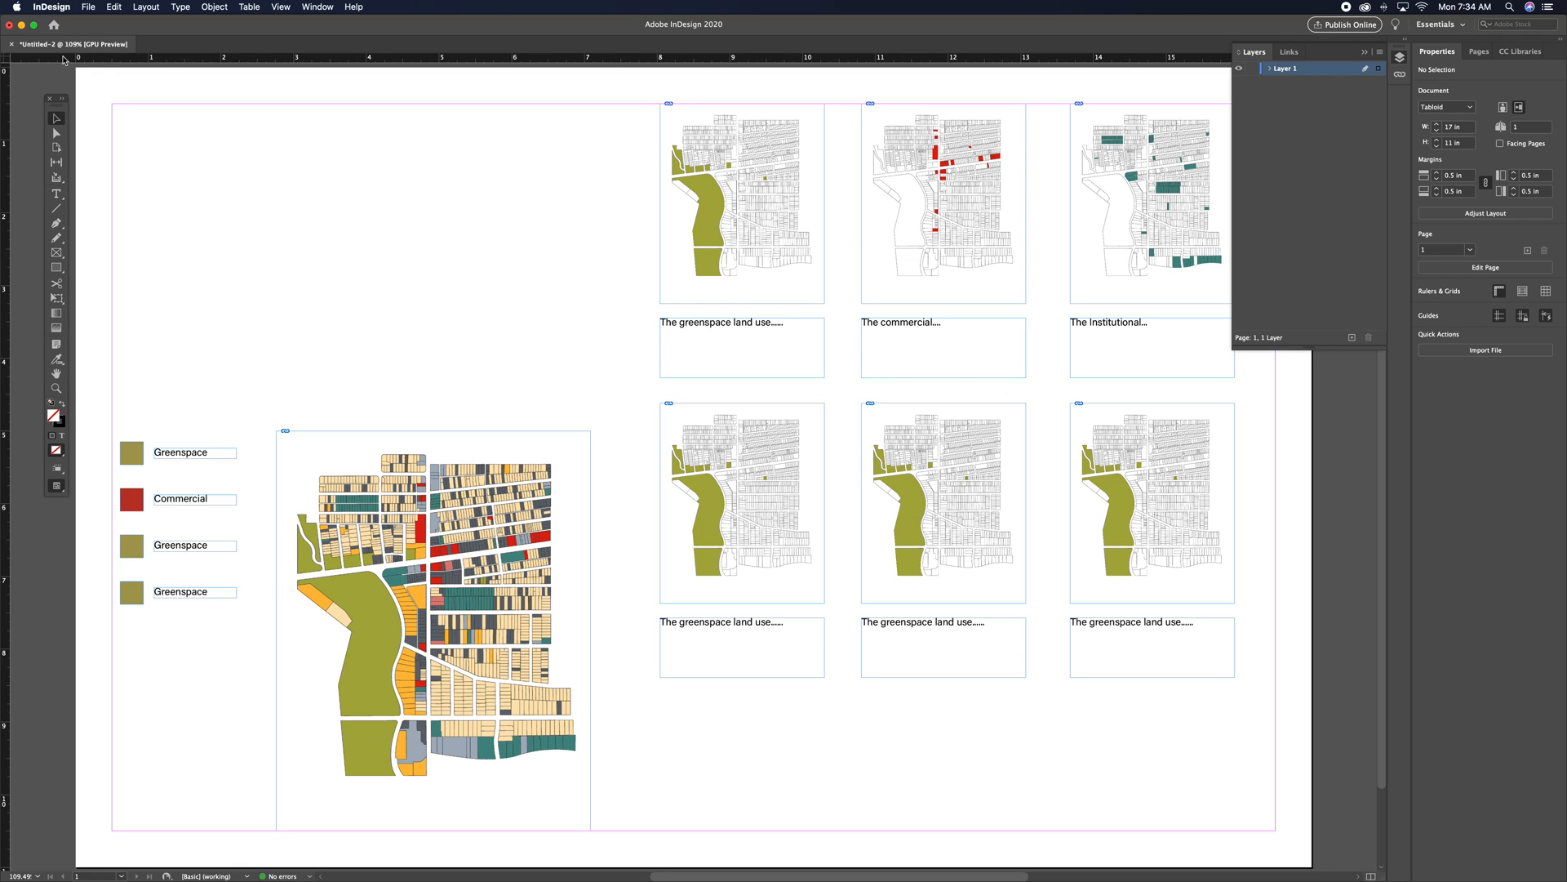
- Save the layout as an InDesign 2020 document named Existing Land Use Draft in the Land Use Maps folder
left_click(90, 8)
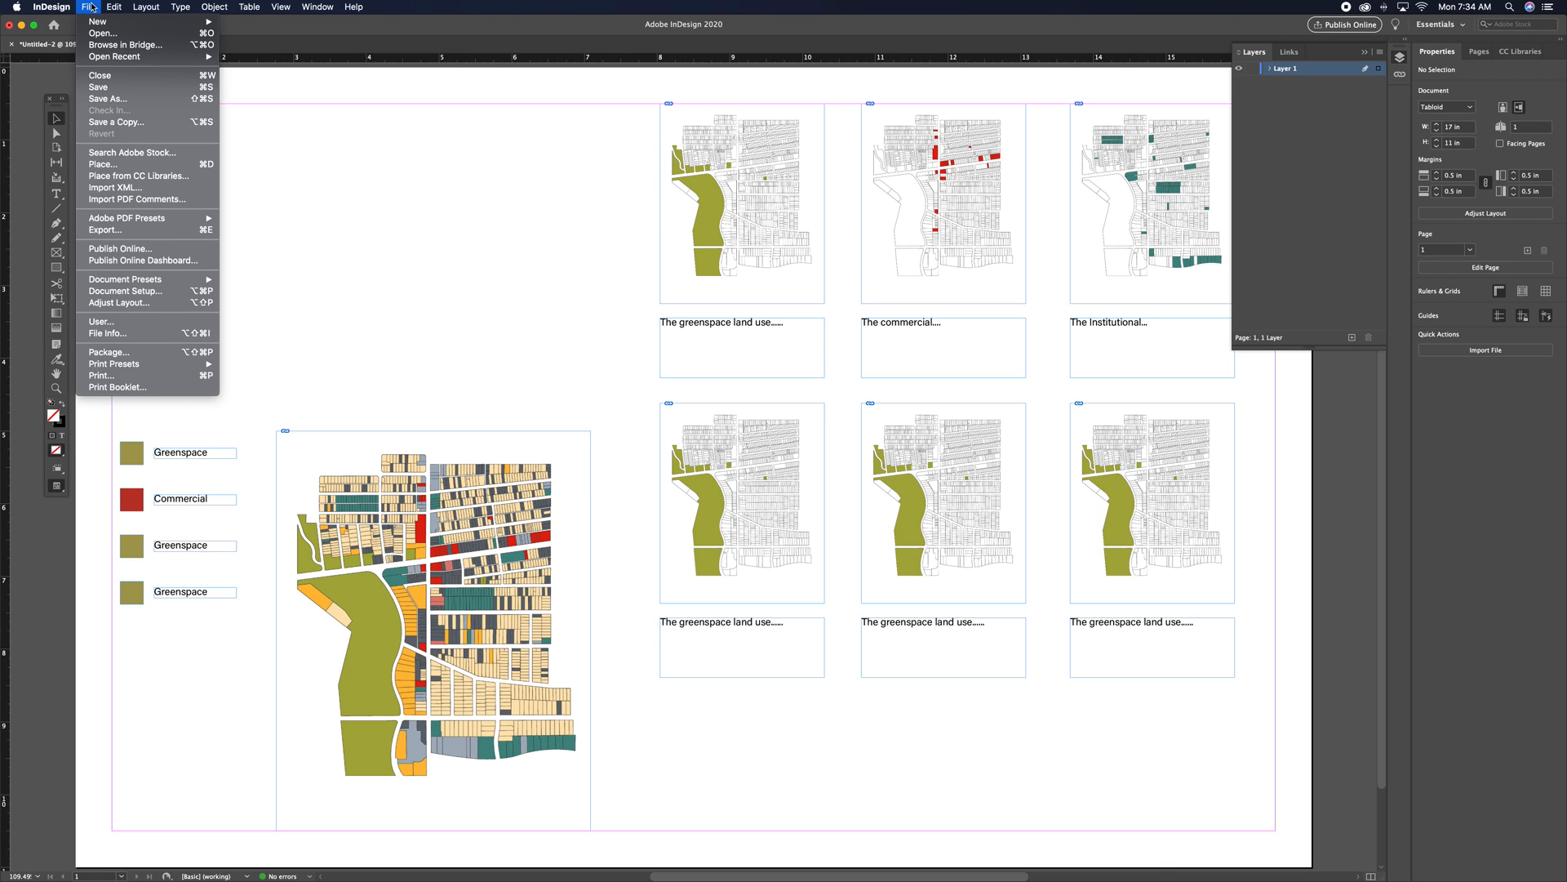
left_click(190, 99)
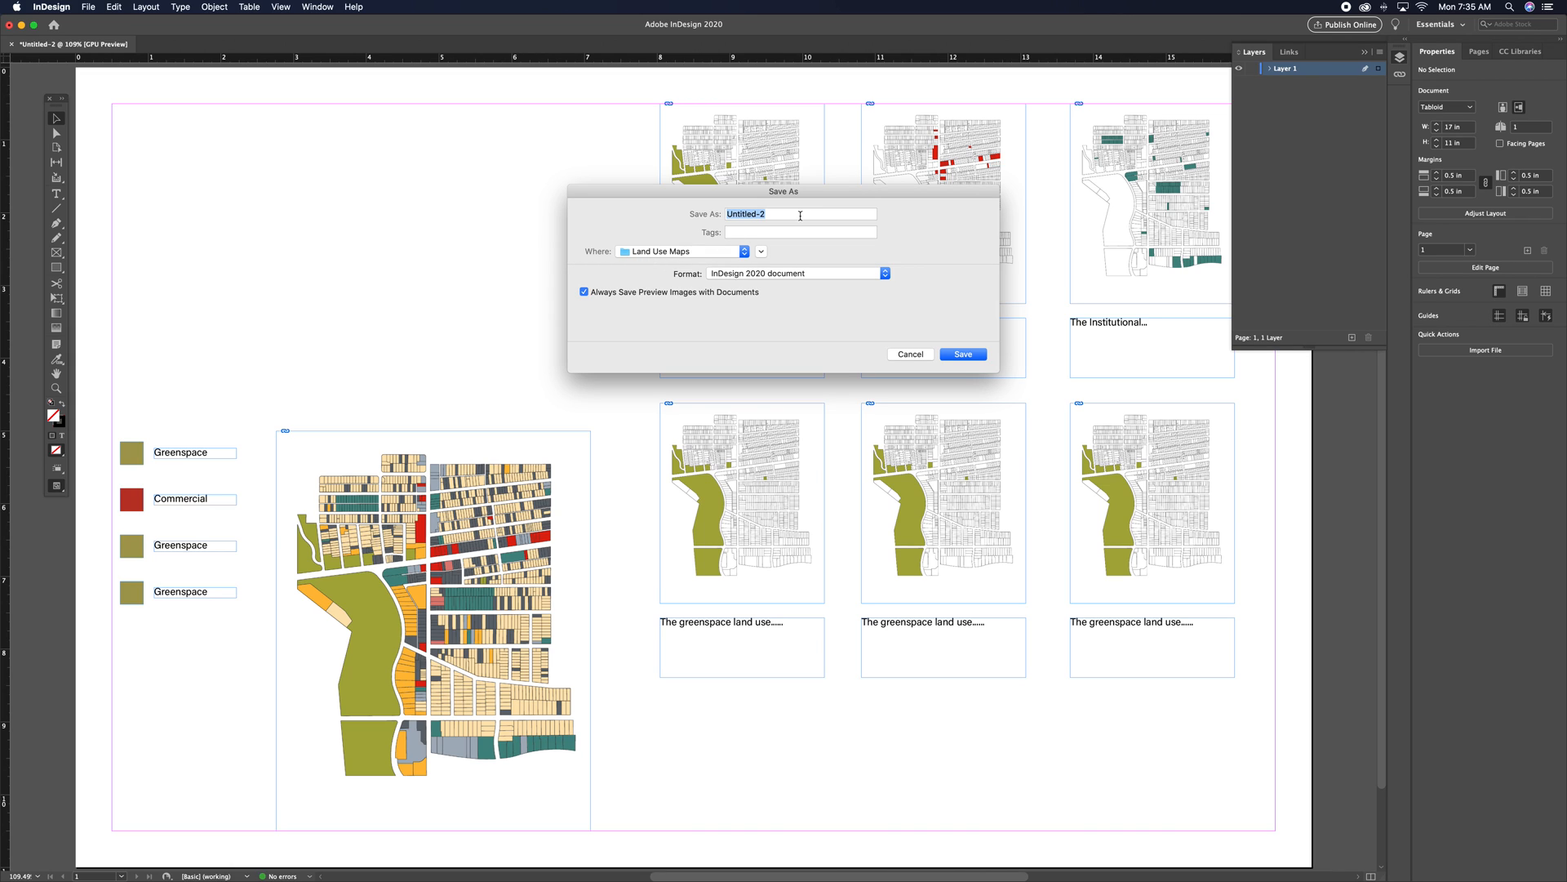
type("Land Use")
key("BackSpace")
key("BackSpace")
key("BackSpace")
key("BackSpace")
key("BackSpace")
key("BackSpace")
key("BackSpace")
key("BackSpace")
type("Existiig")
key("BackSpace")
key("BackSpace")
key("BackSpace")
type("ing Land Use Draft")
left_click(963, 354)
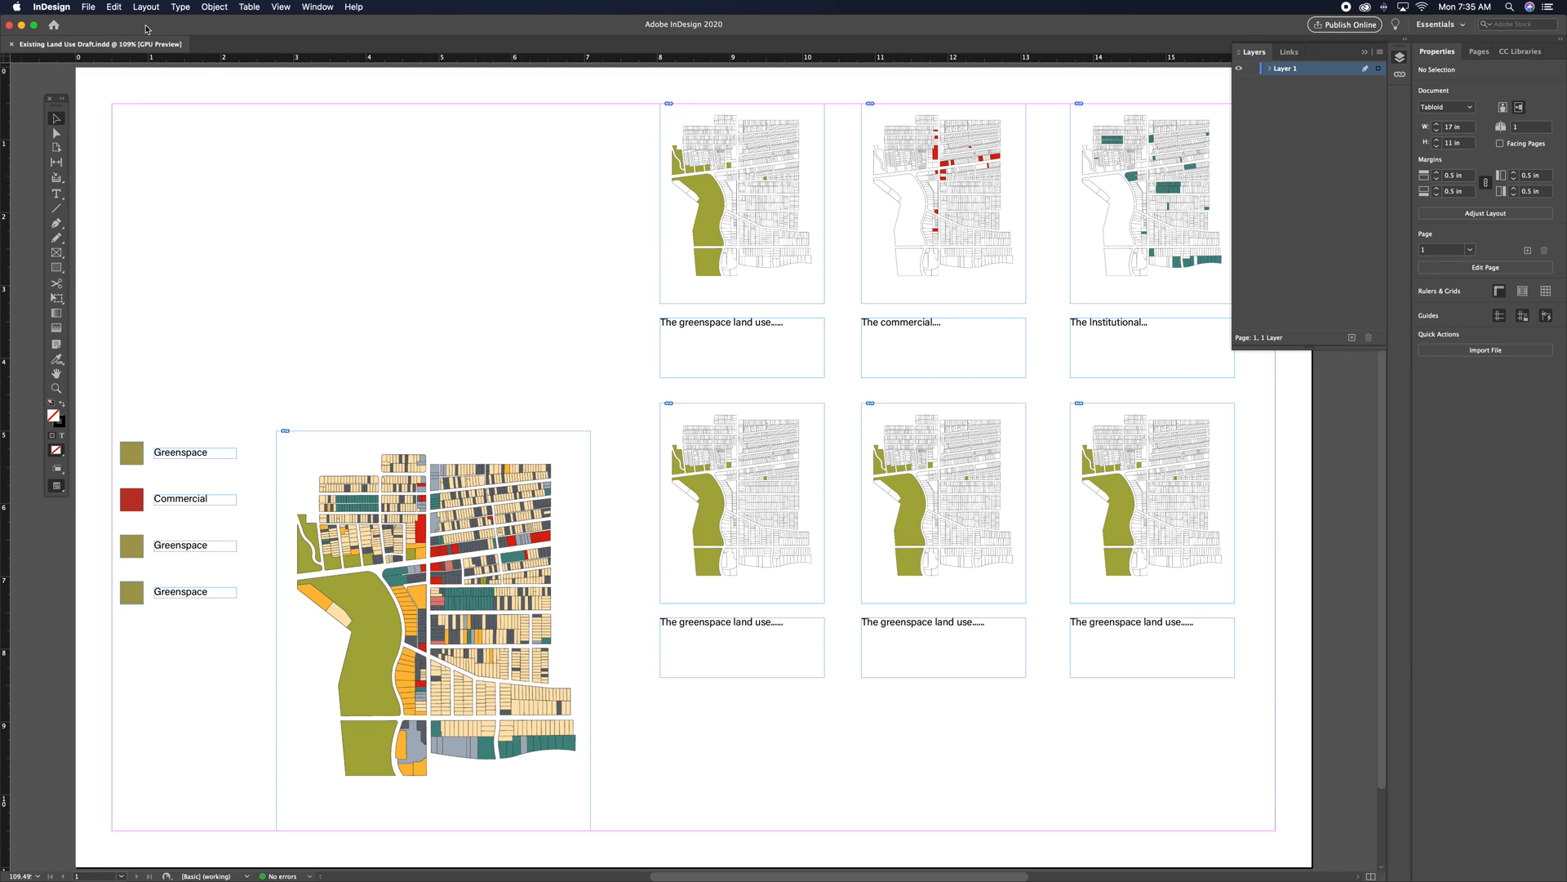
- Set up an export named Existing Land Use Draft in Adobe PDF (Print) format, saved to the Land Use Maps folder
left_click(89, 7)
left_click(147, 229)
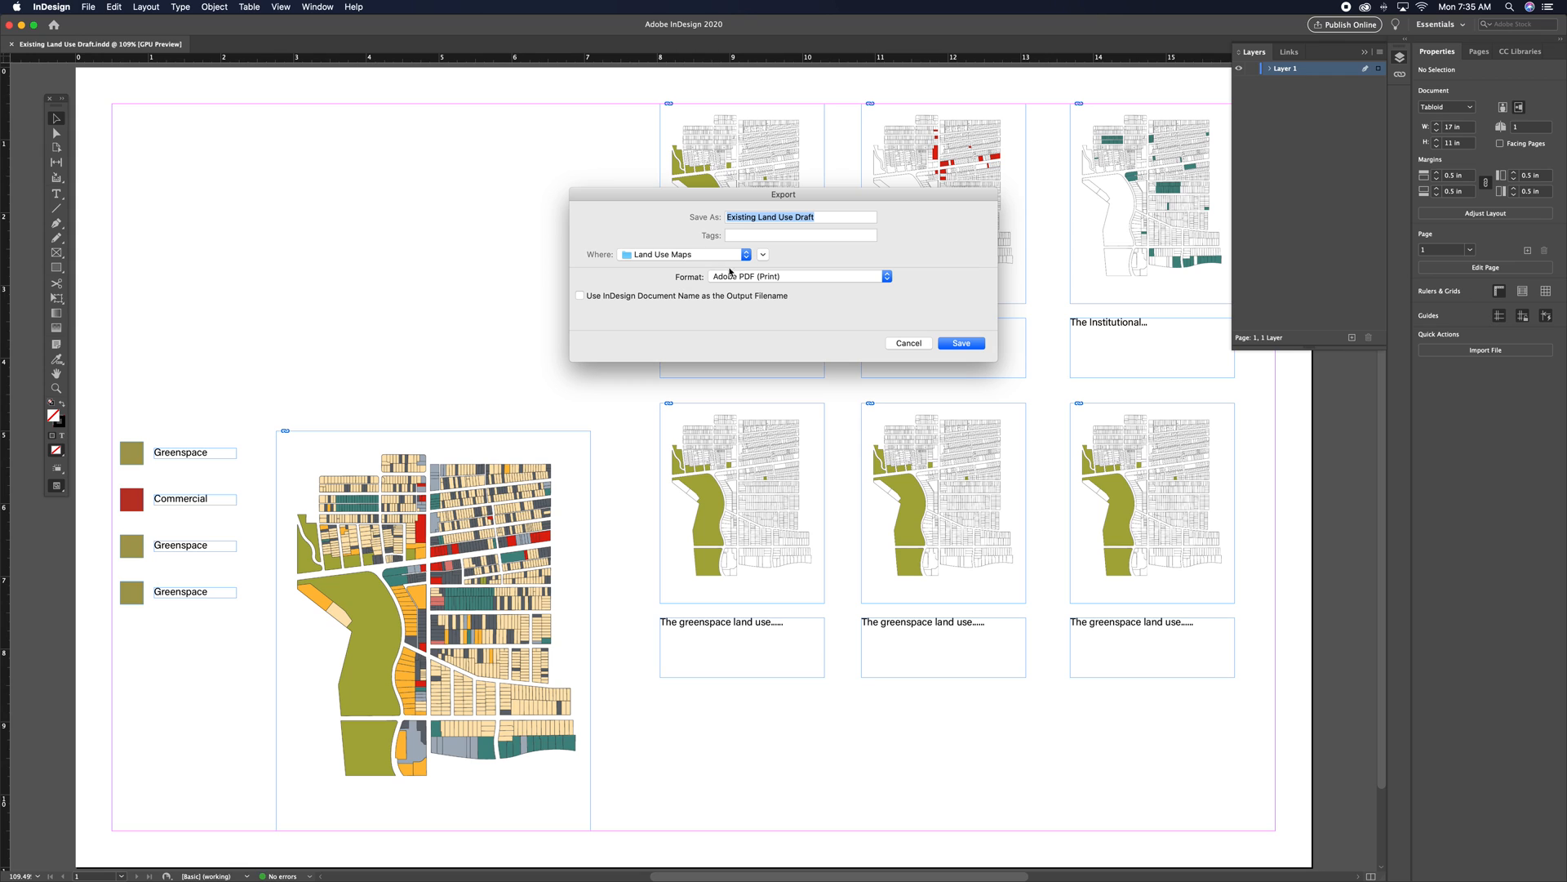
left_click(824, 278)
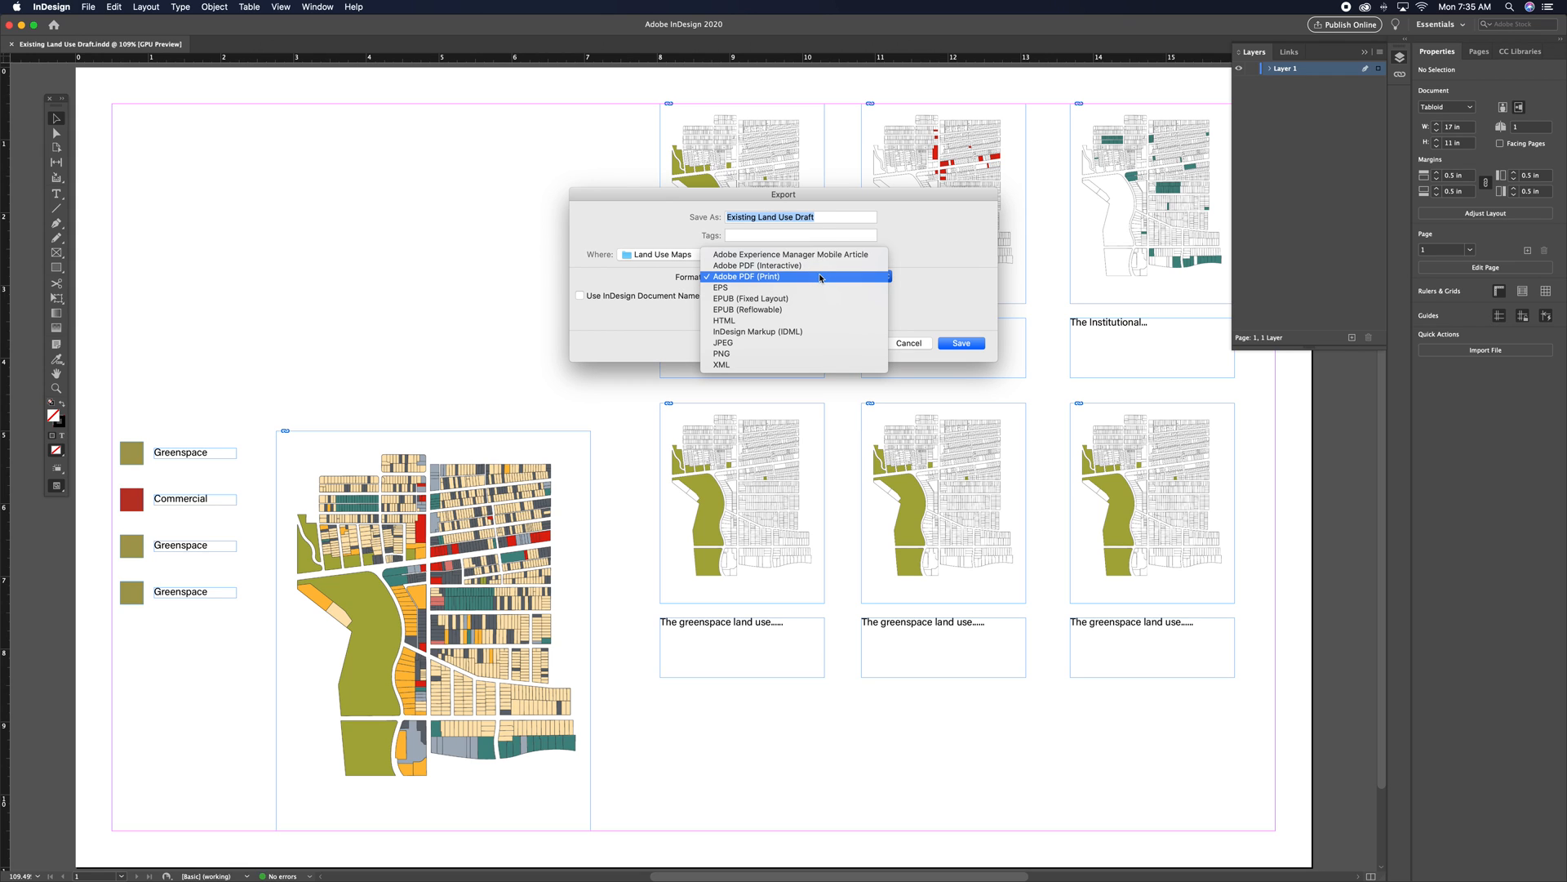
left_click(748, 278)
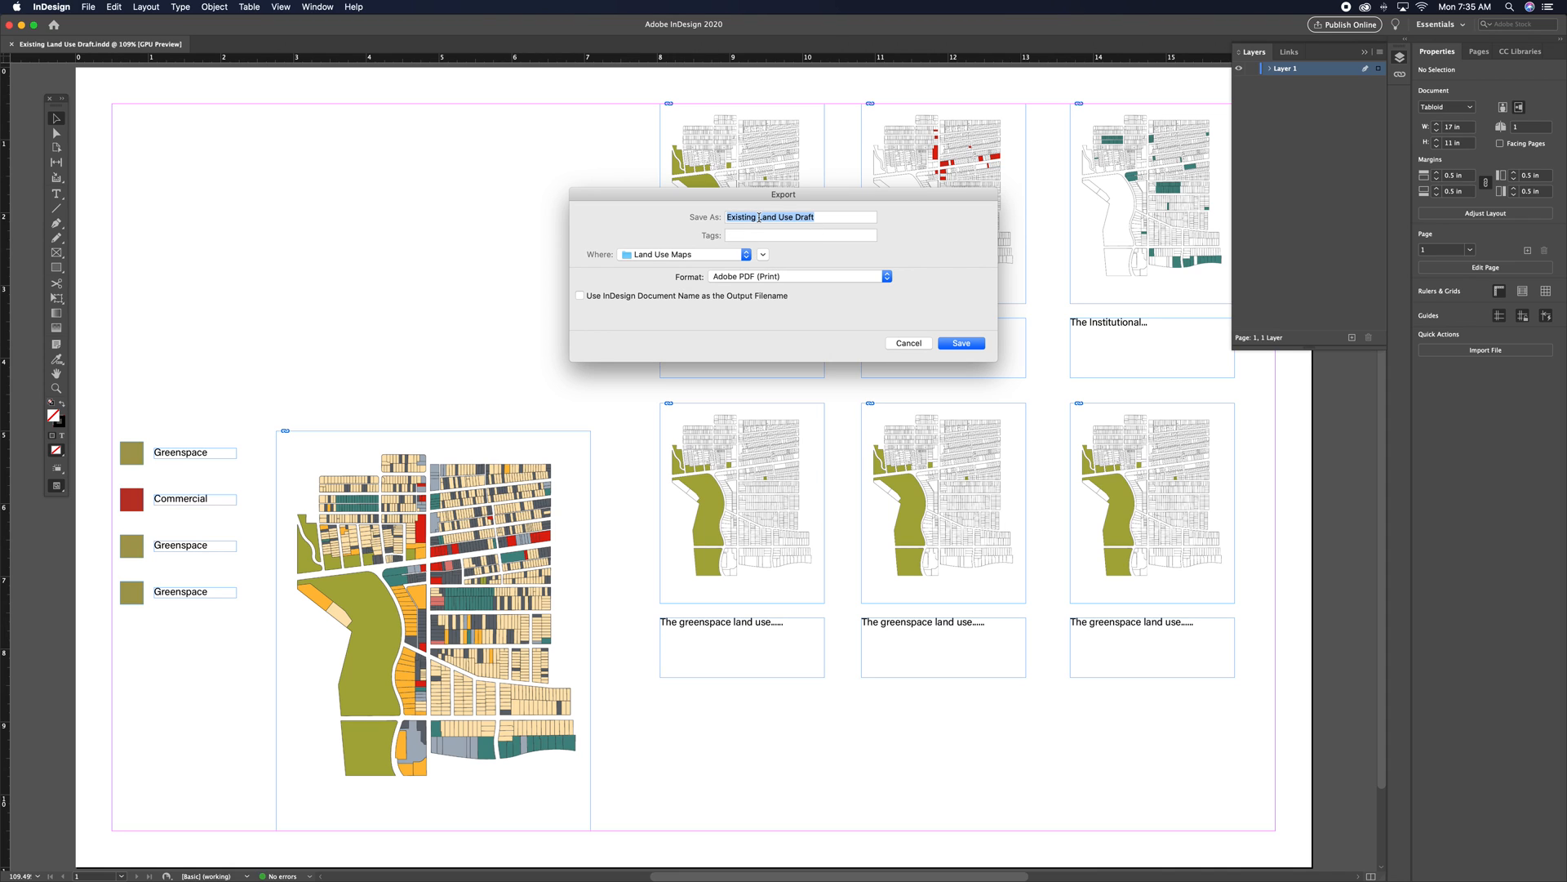
left_click(964, 348)
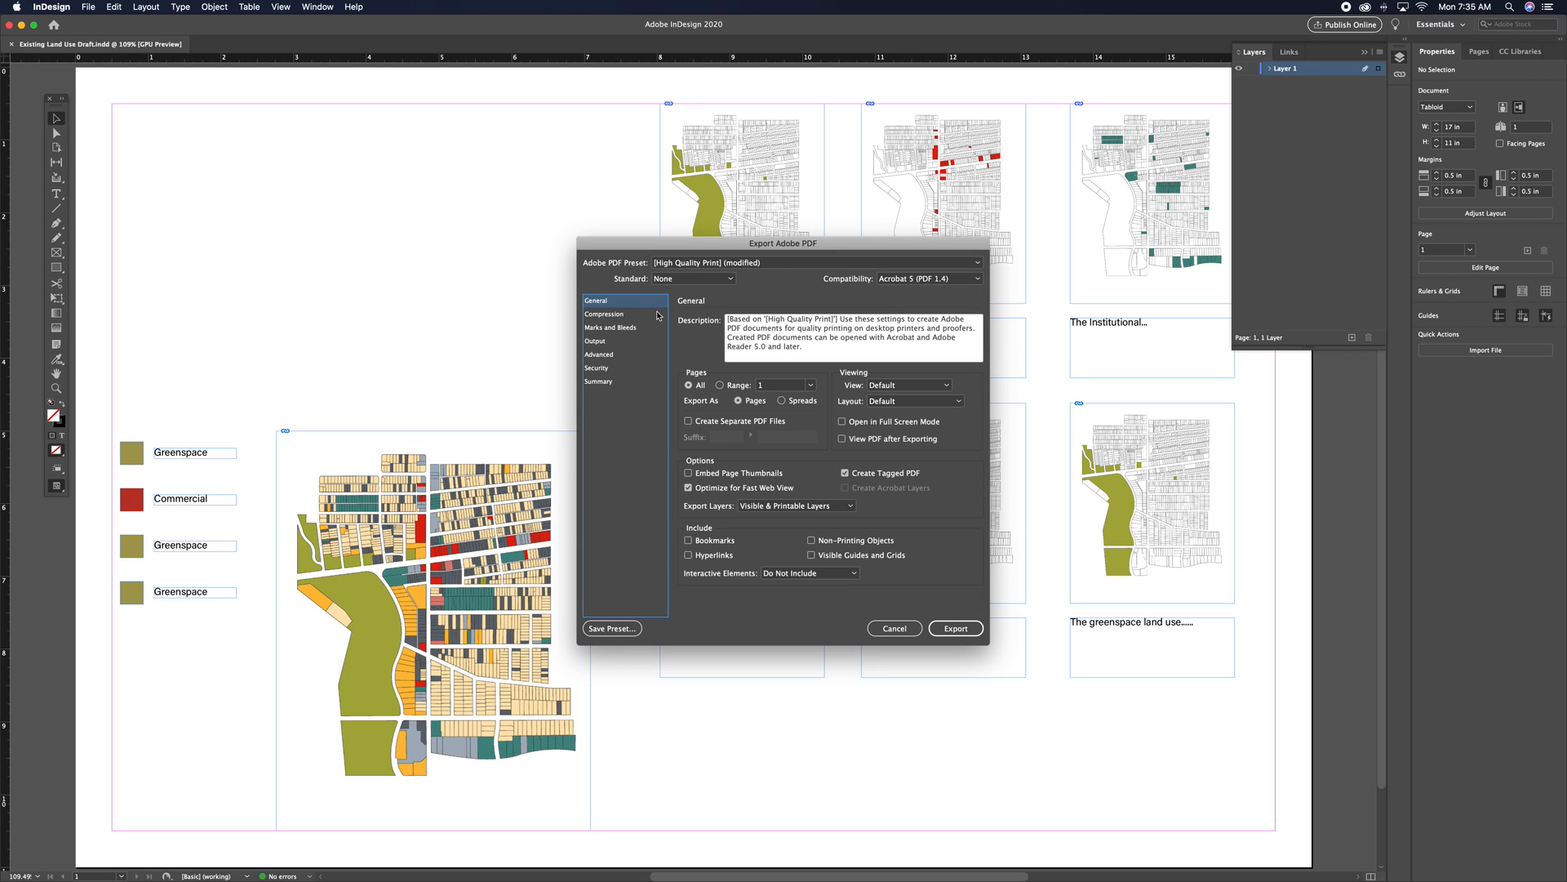
- Review the compression and output settings, keep the modified High Quality Print preset and Document CMYK destination, and export the PDF
left_click(751, 268)
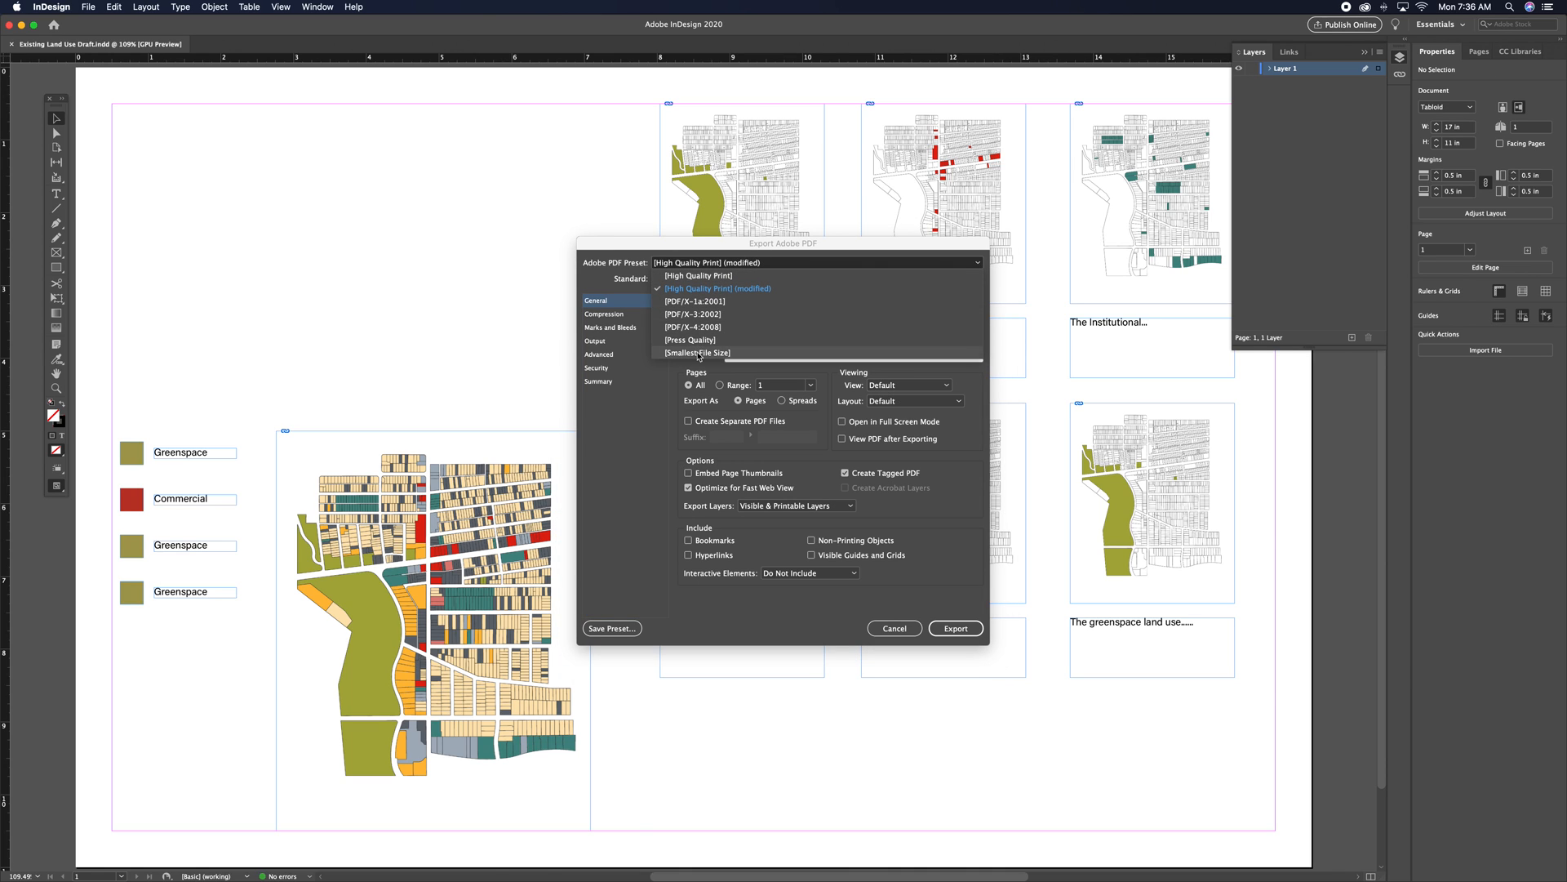
left_click(712, 287)
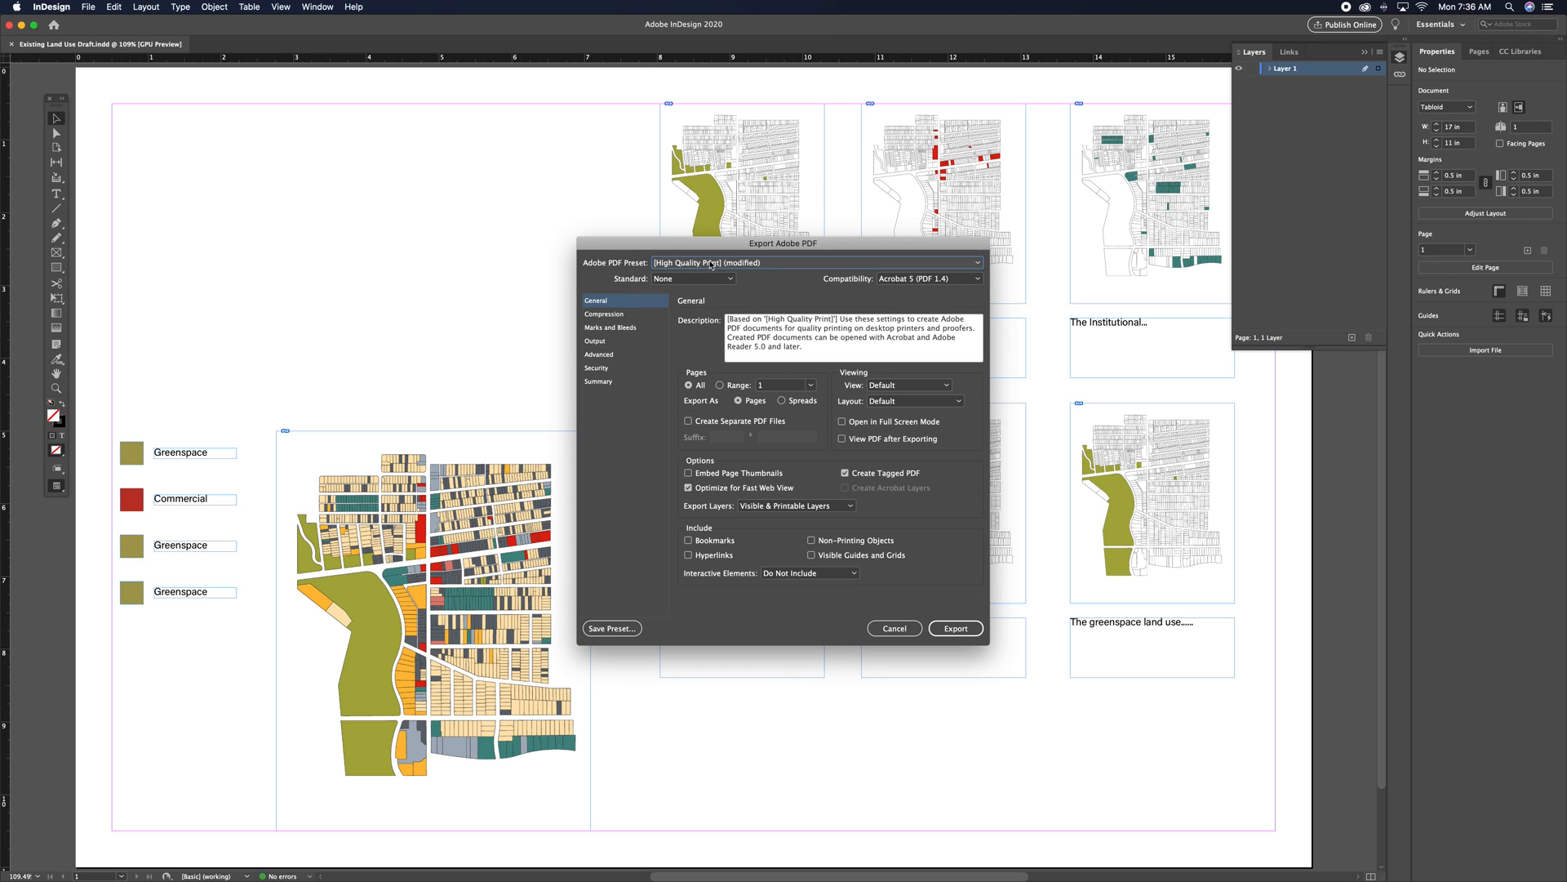
left_click(614, 317)
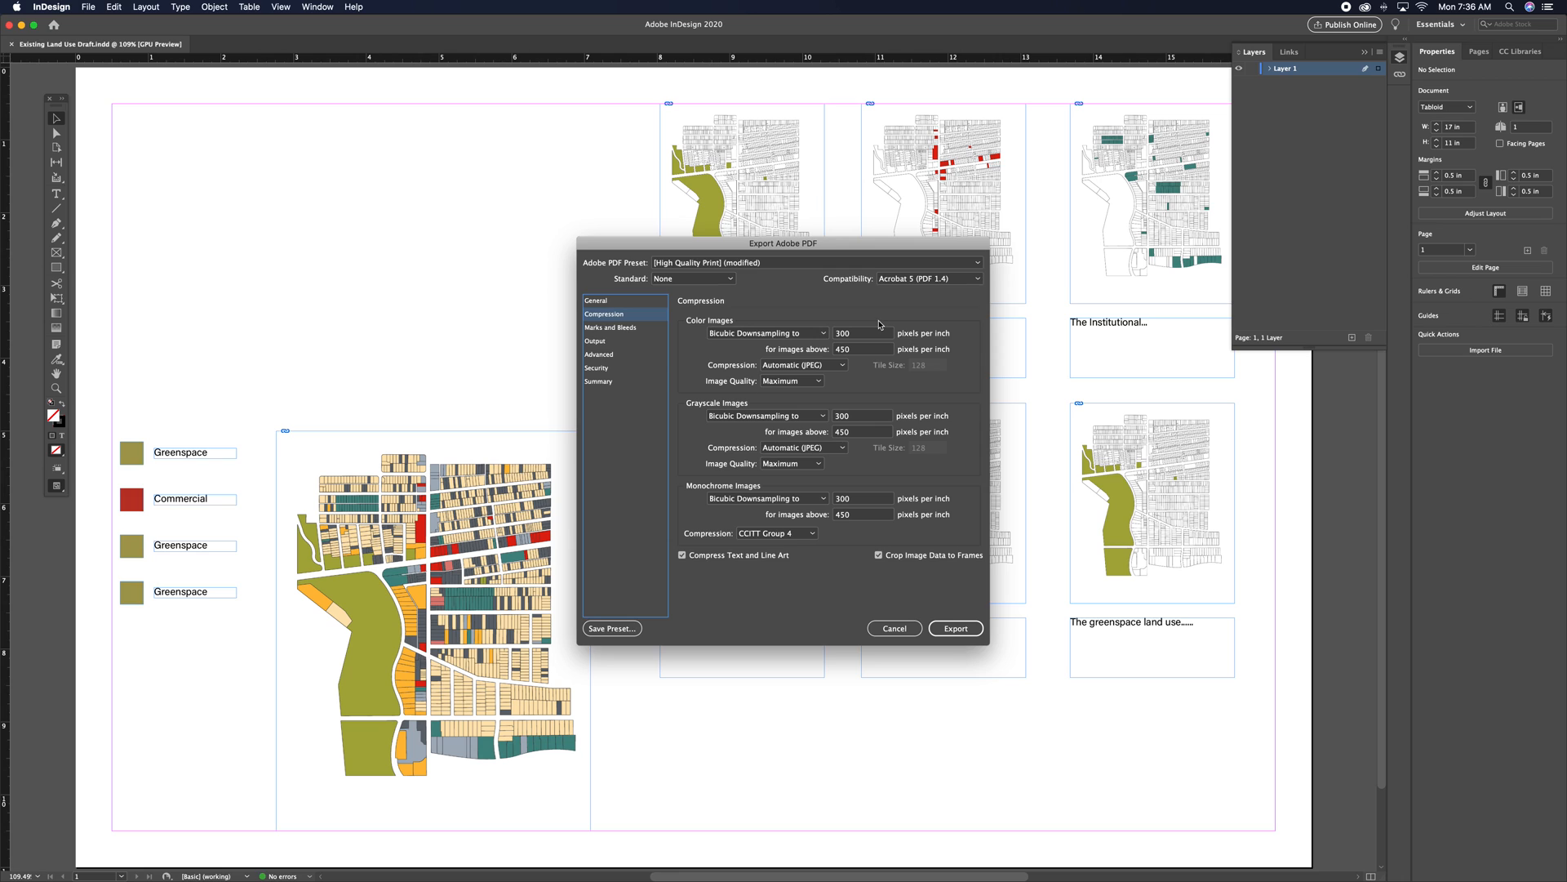
left_click(596, 342)
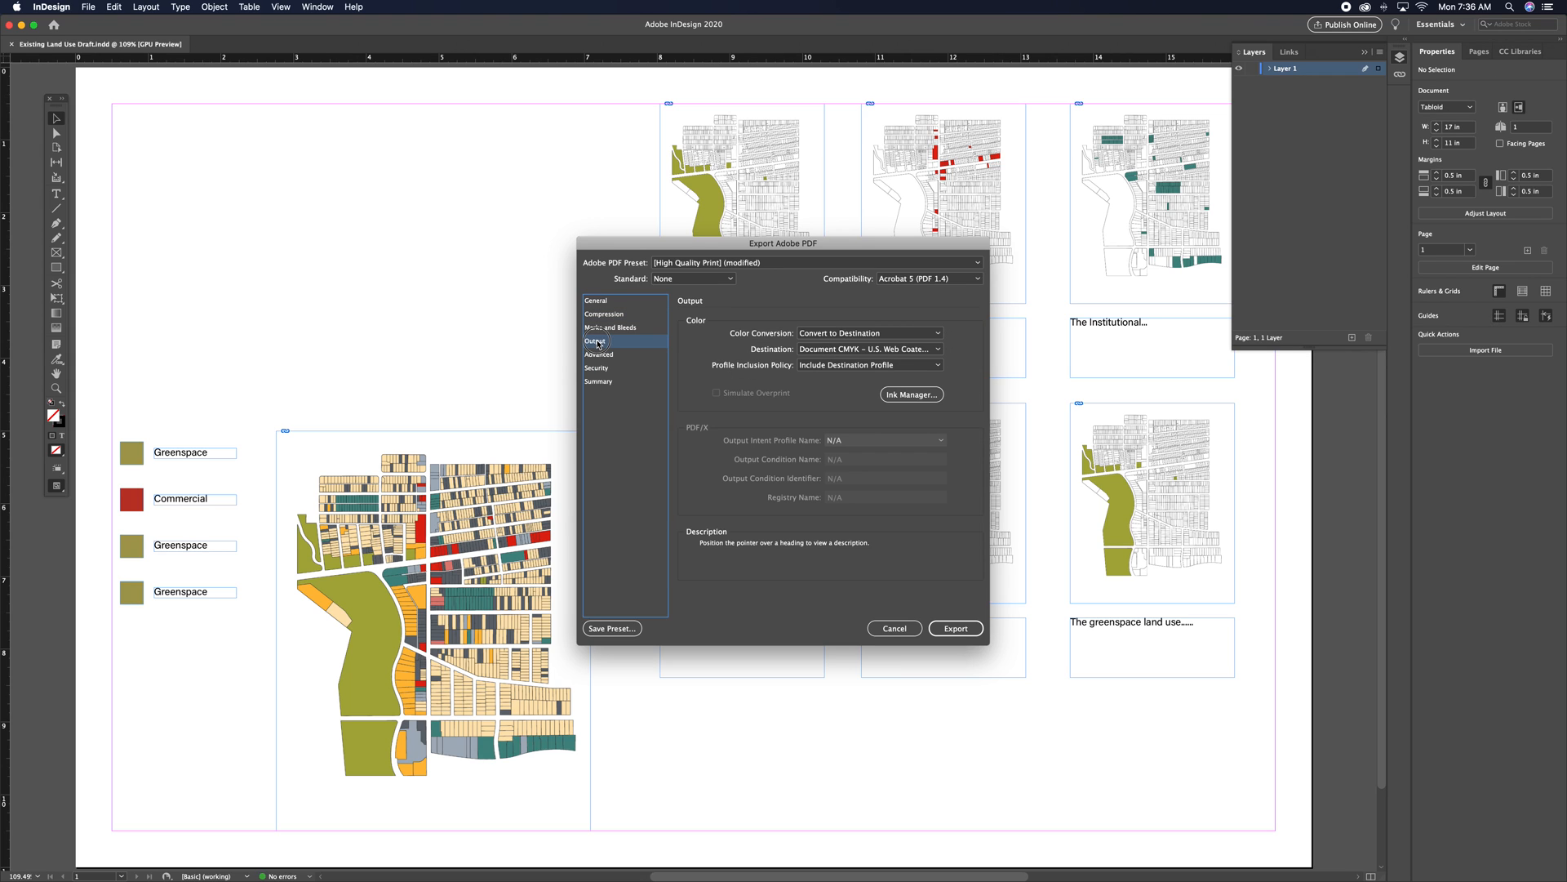
left_click(832, 334)
left_click(834, 359)
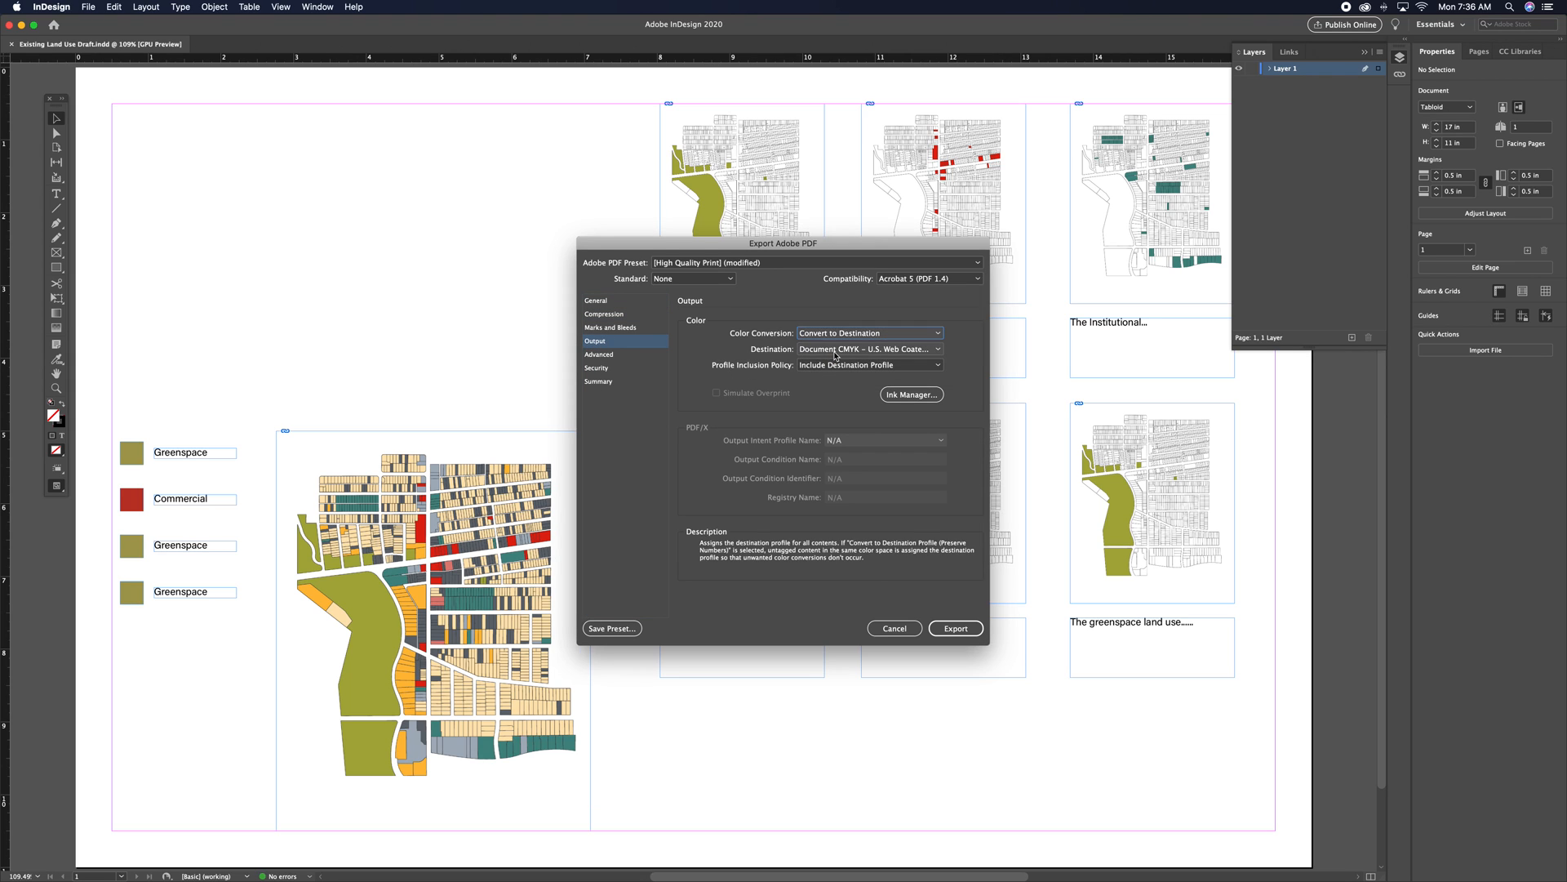
left_click(834, 349)
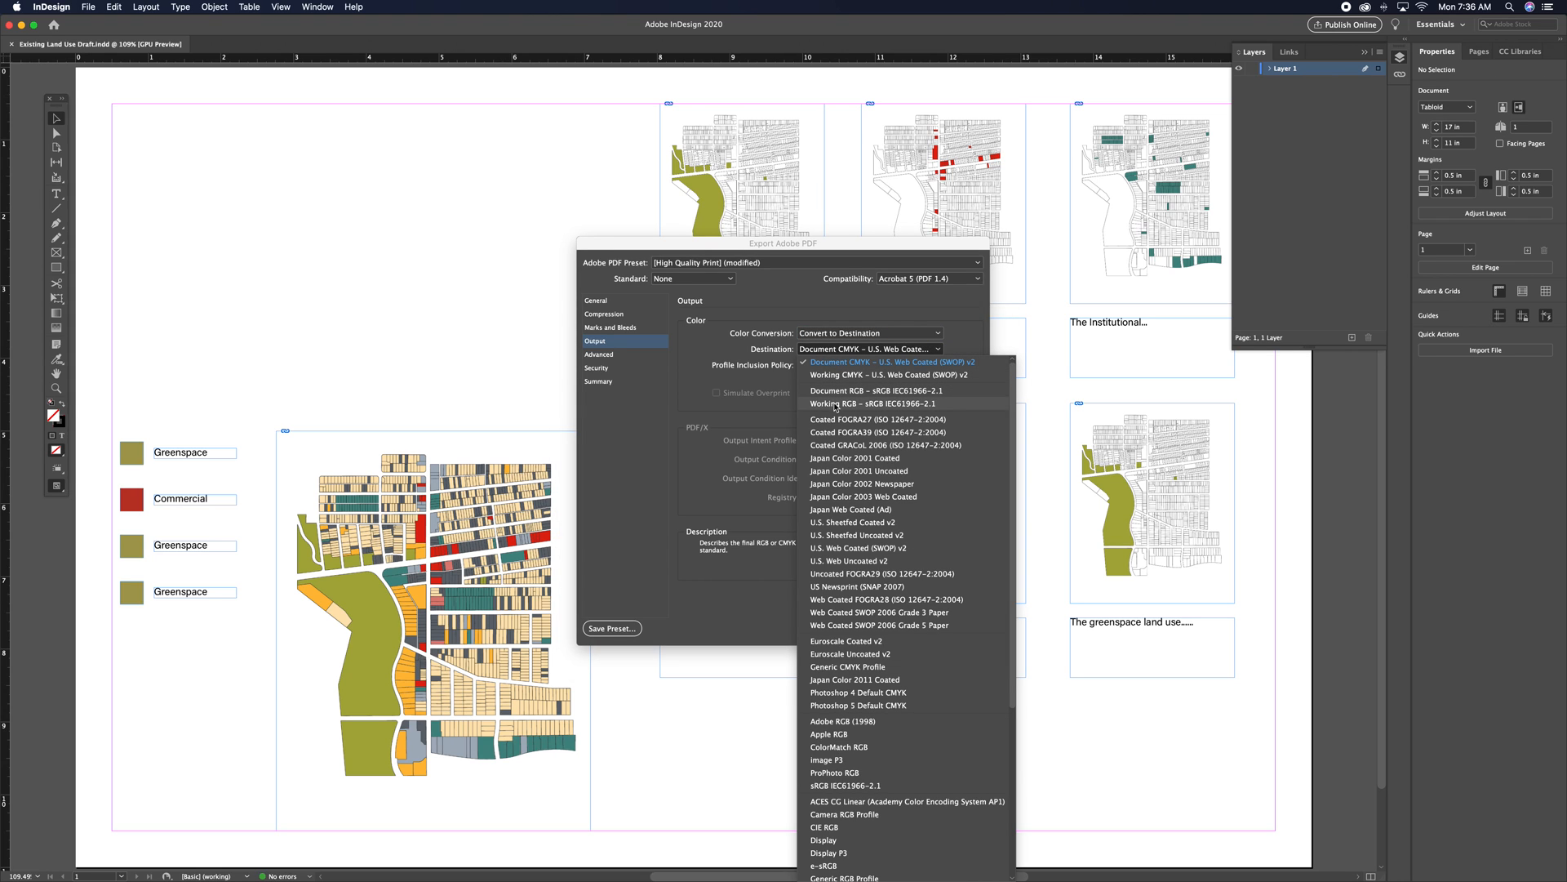
left_click(843, 367)
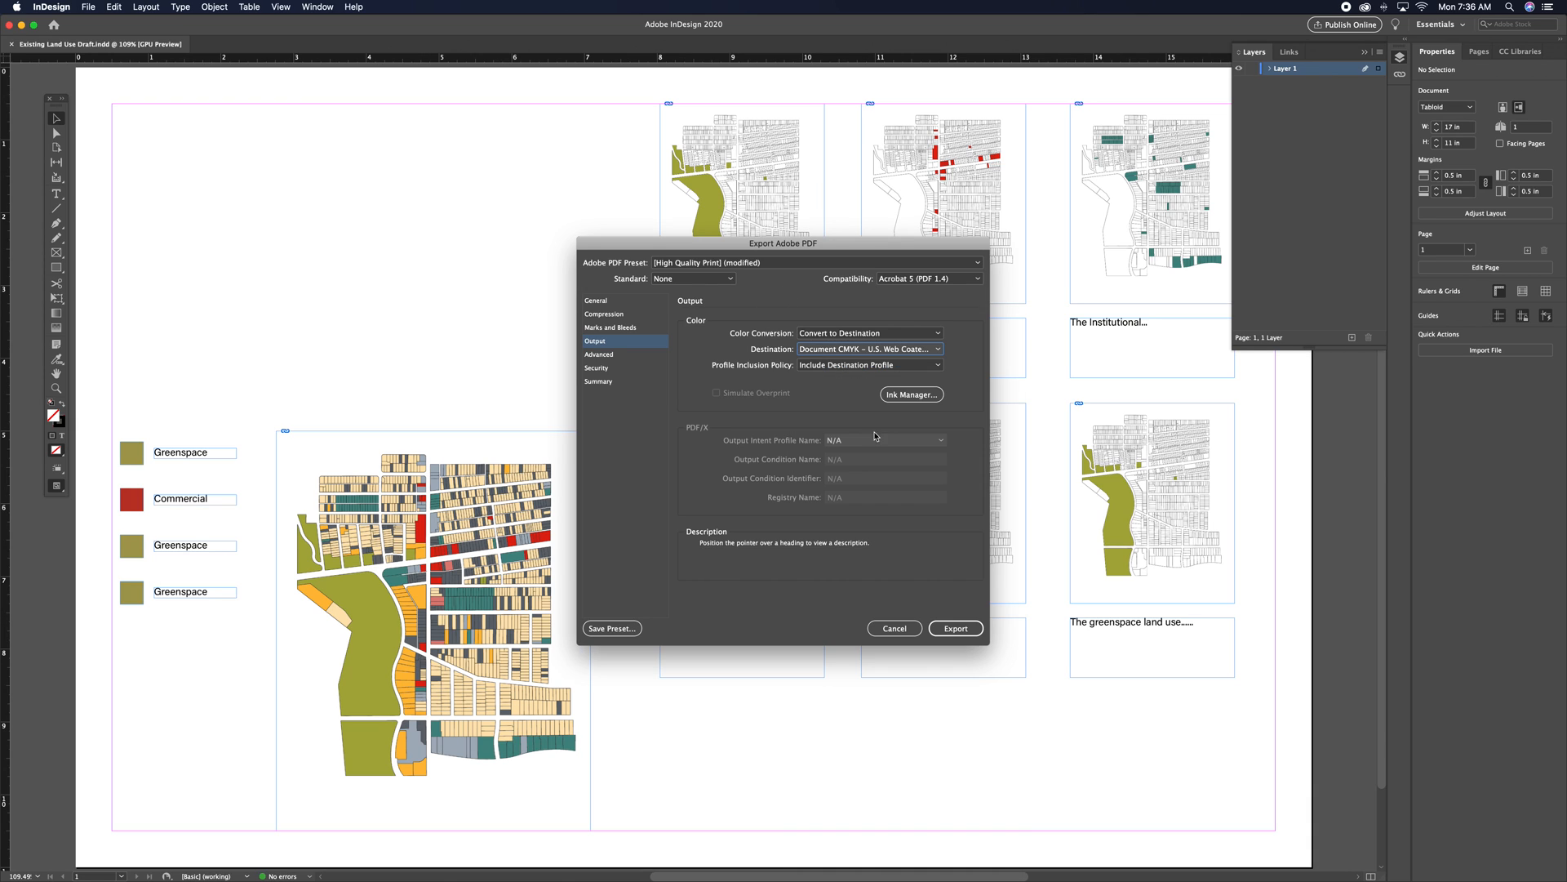
left_click(959, 636)
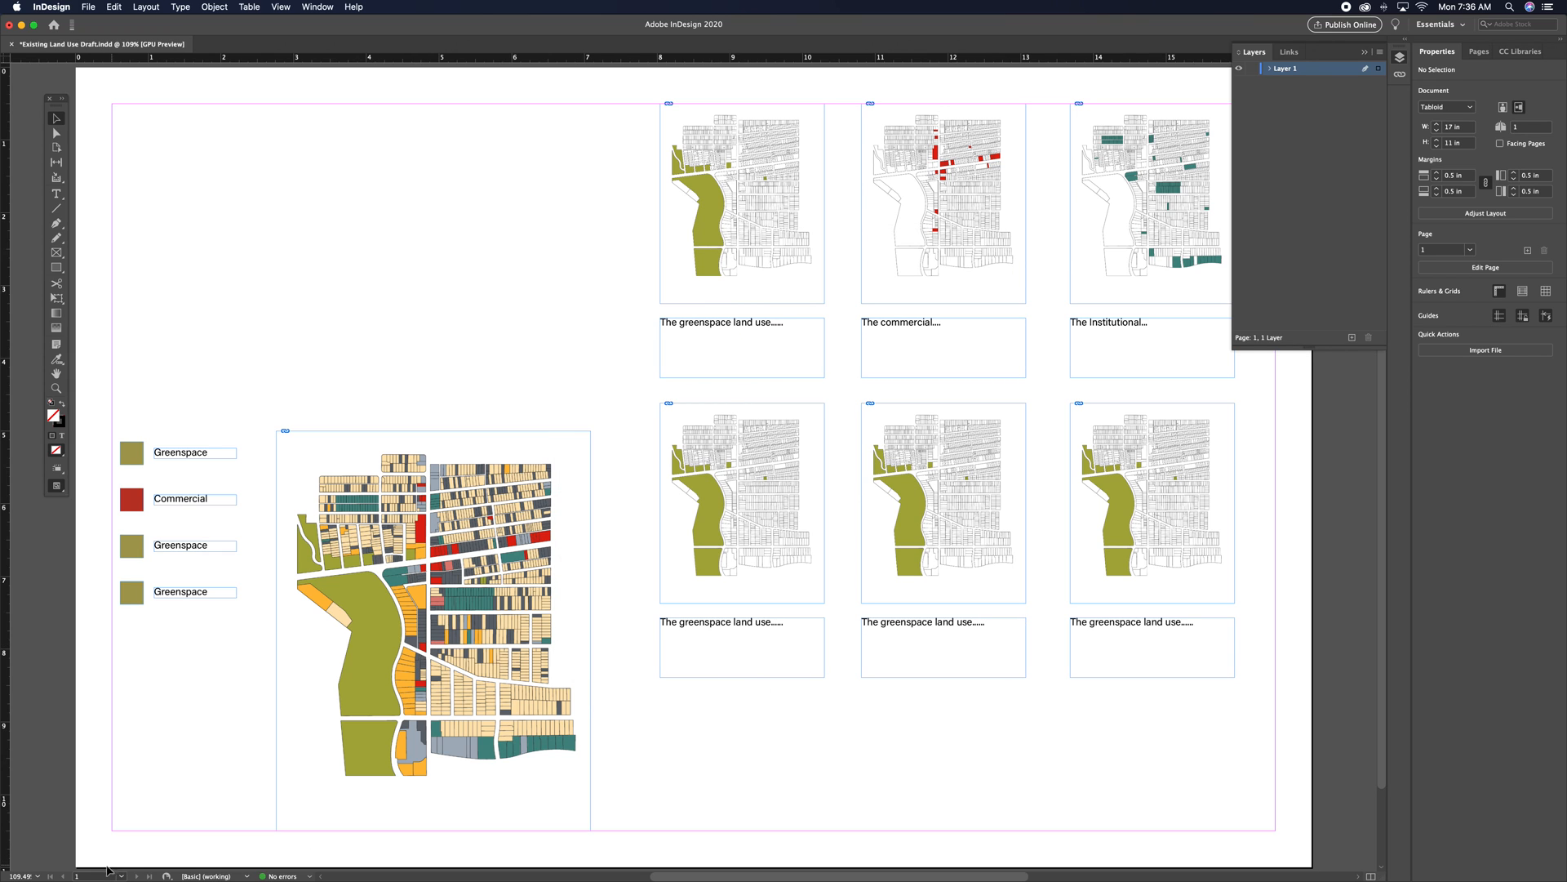
- Switch to Finder, check the Land Use Maps folder on the Desktop for the saved files, and close the window
left_click(46, 862)
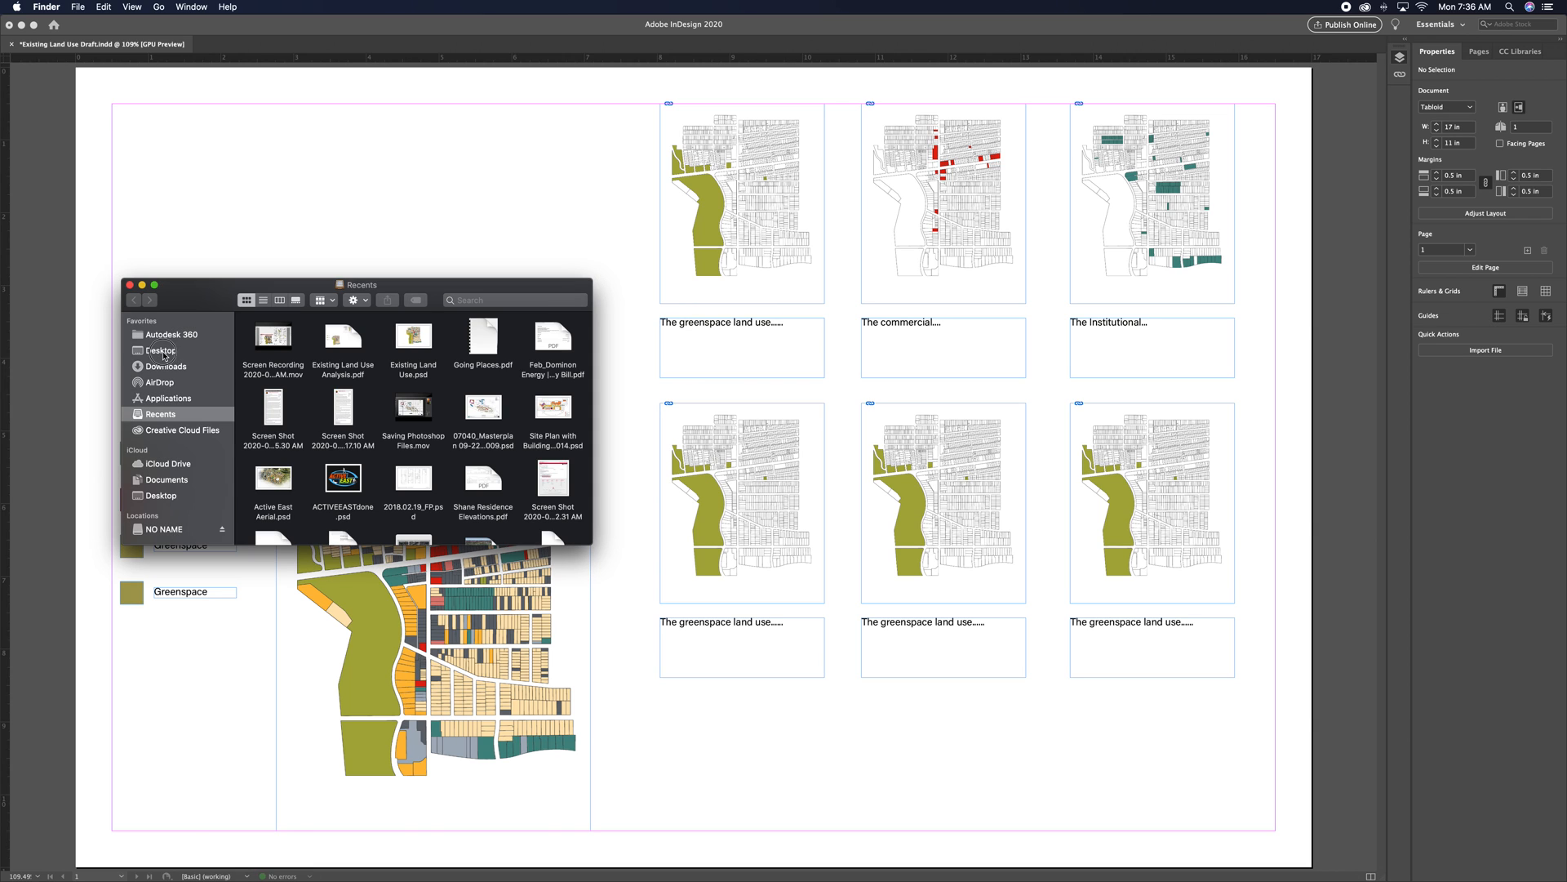
left_click(163, 350)
left_click(292, 438)
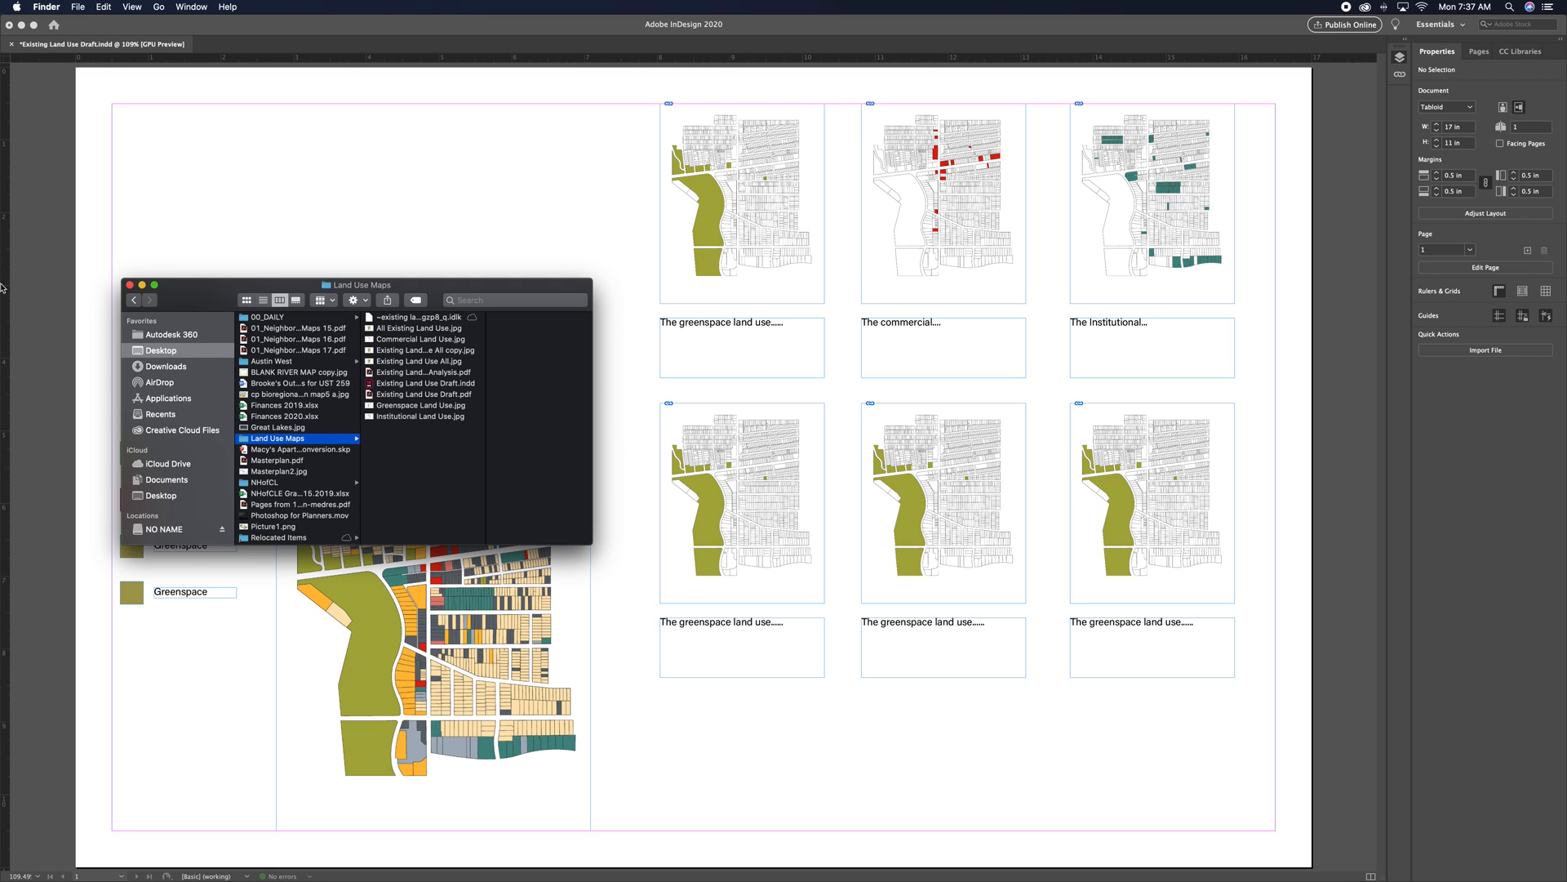
left_click(129, 284)
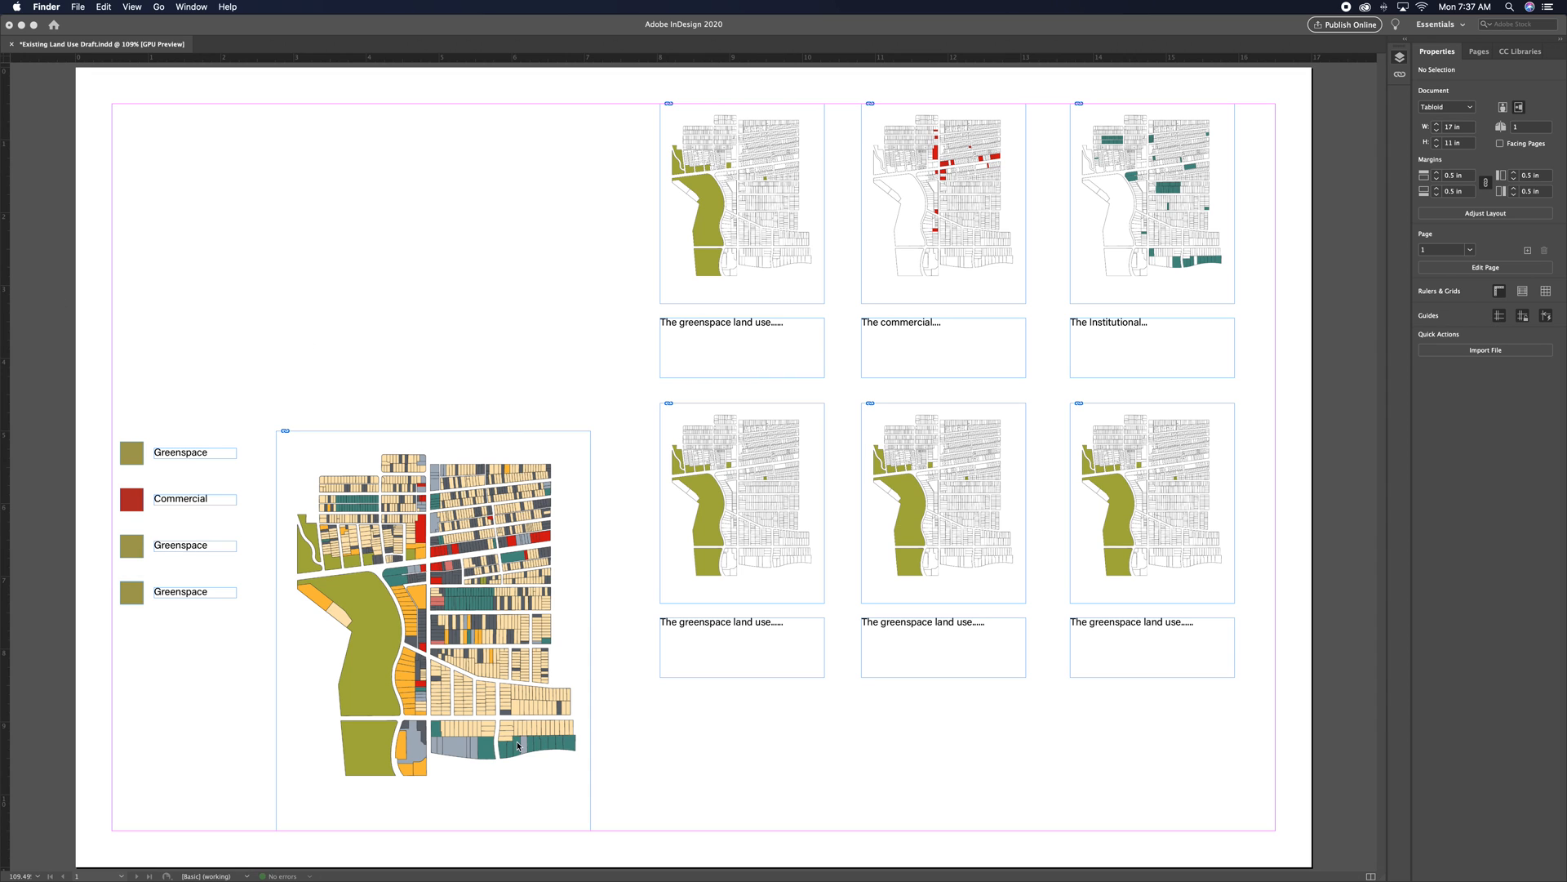
- Switch to QuickTime Player, dismiss its file browser, and bring up the capture controls for a new screen recording
mouse_move(527, 879)
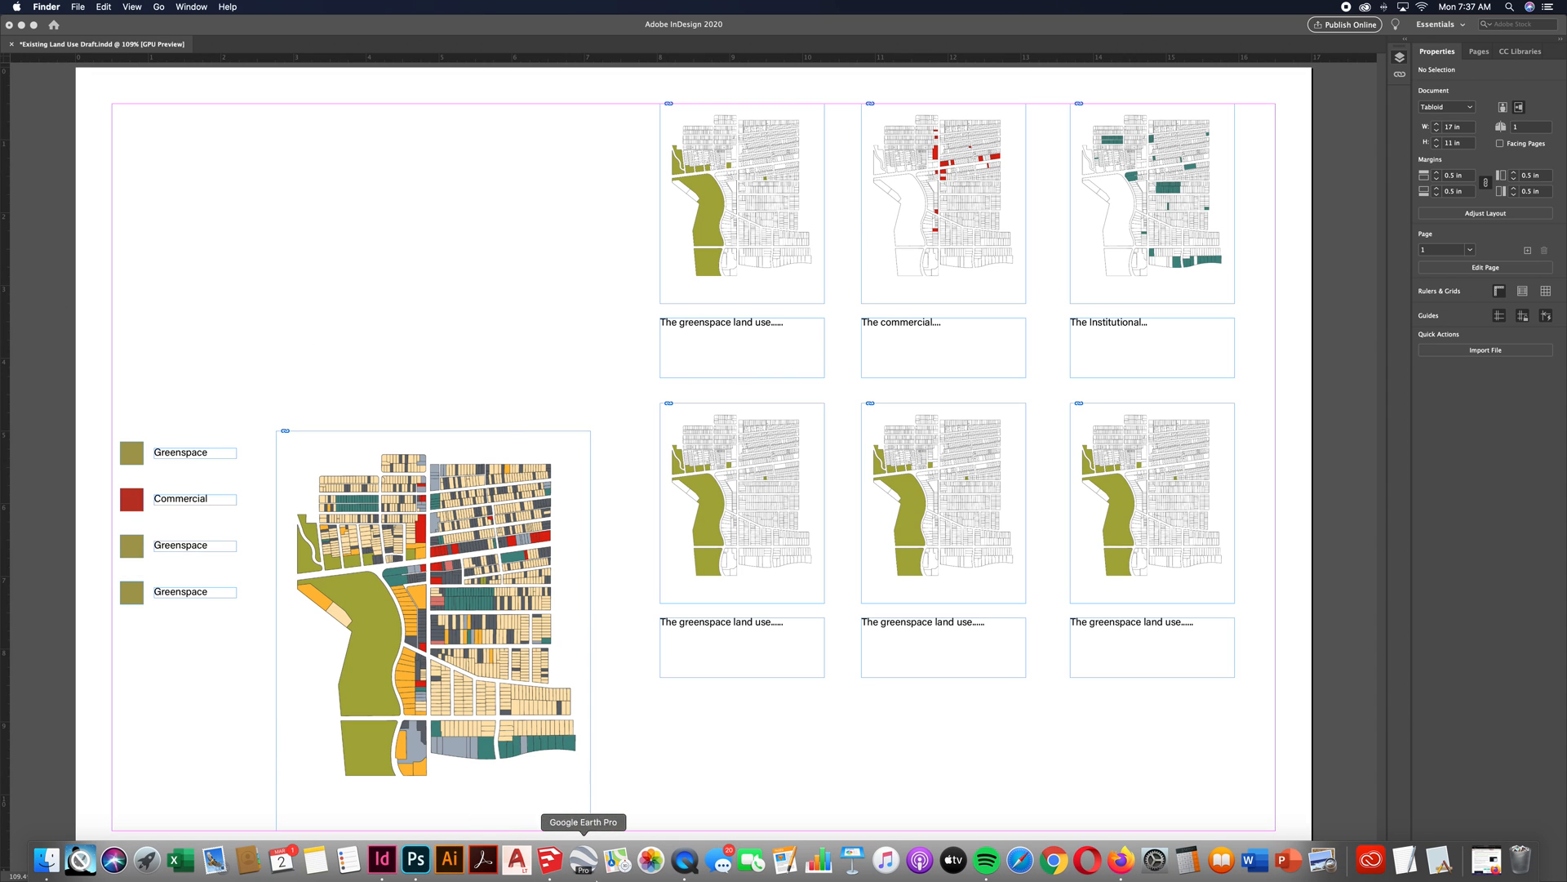
left_click(684, 861)
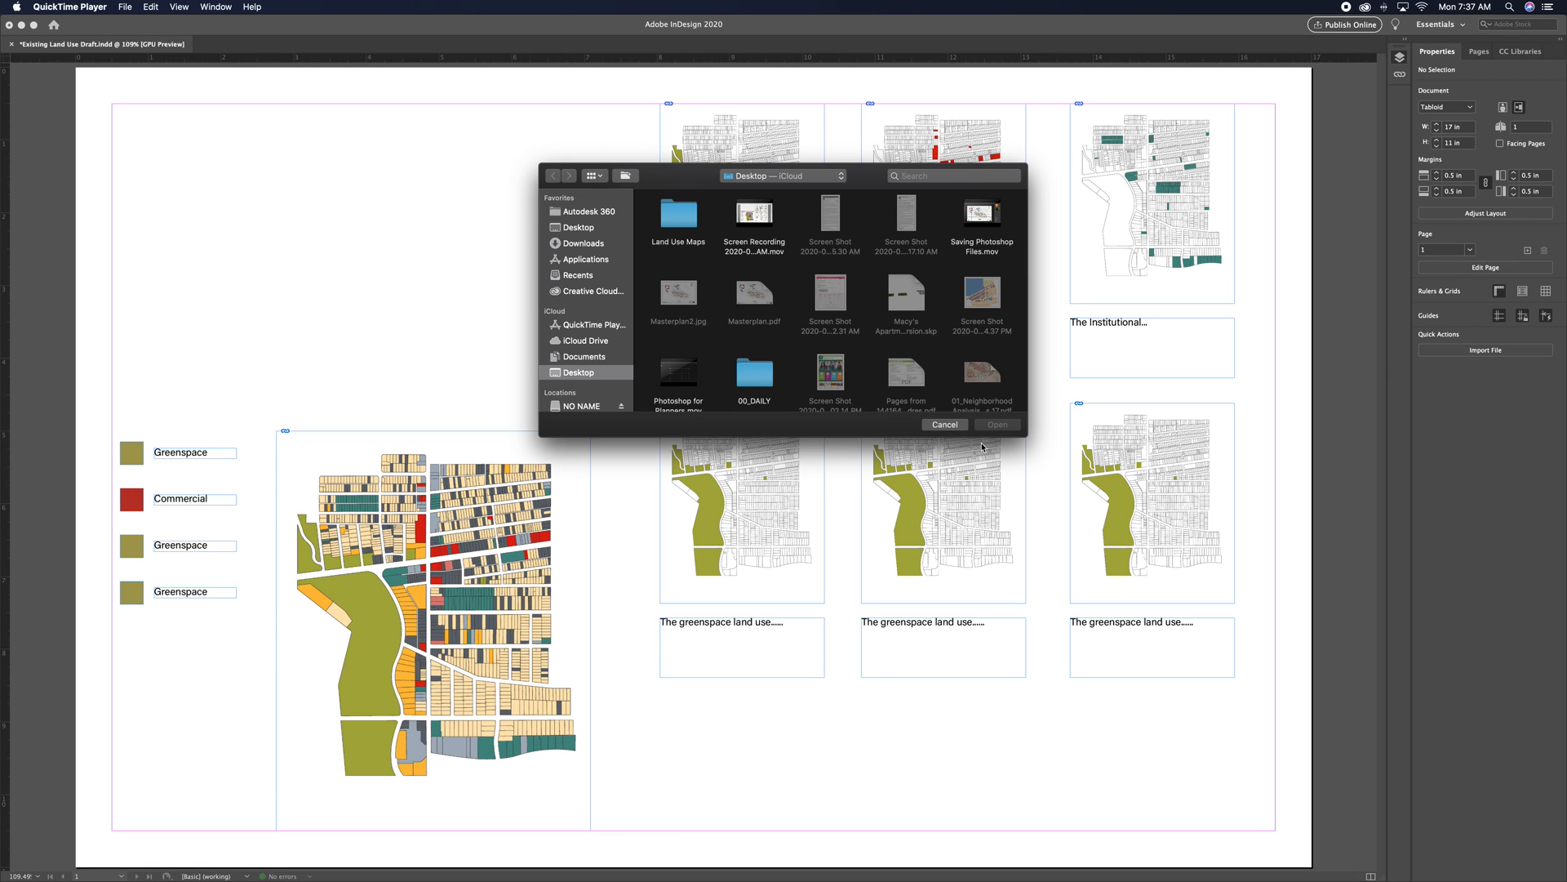
left_click(945, 425)
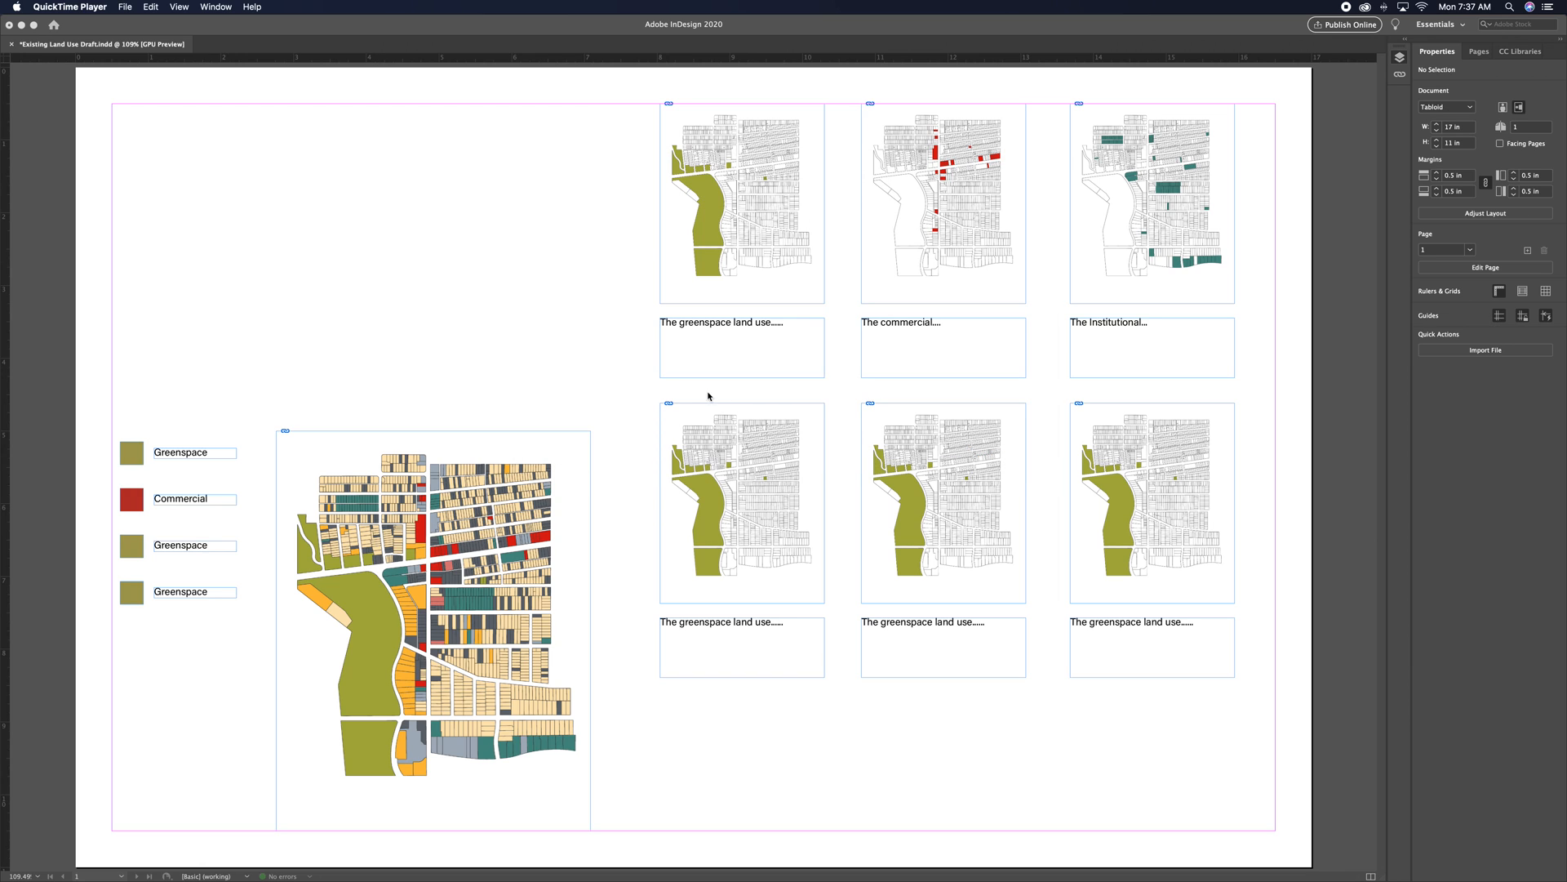
left_click(126, 8)
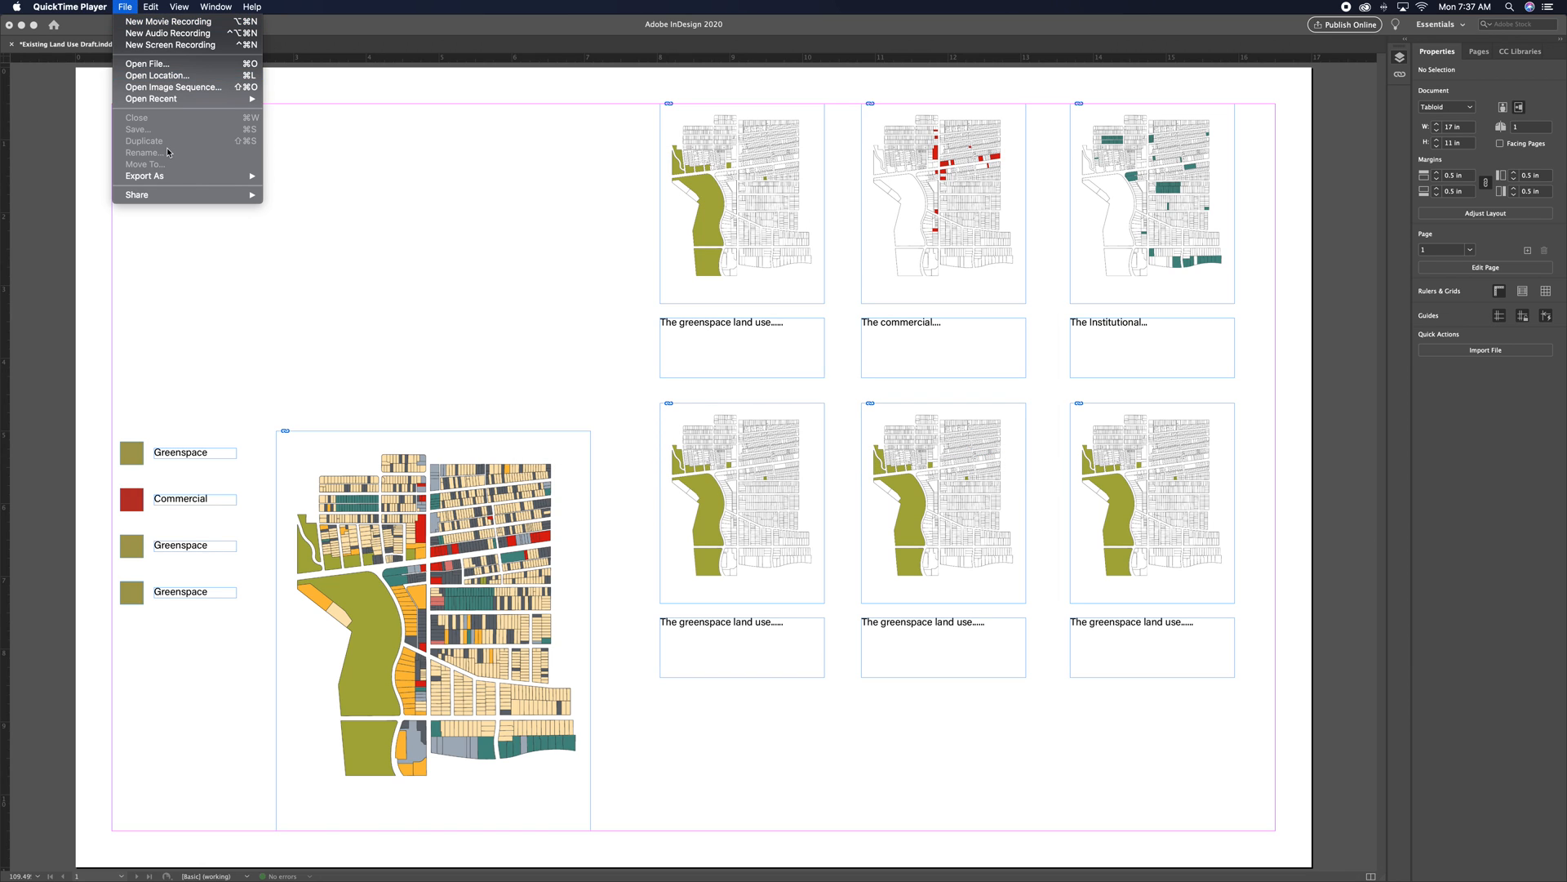
left_click(200, 47)
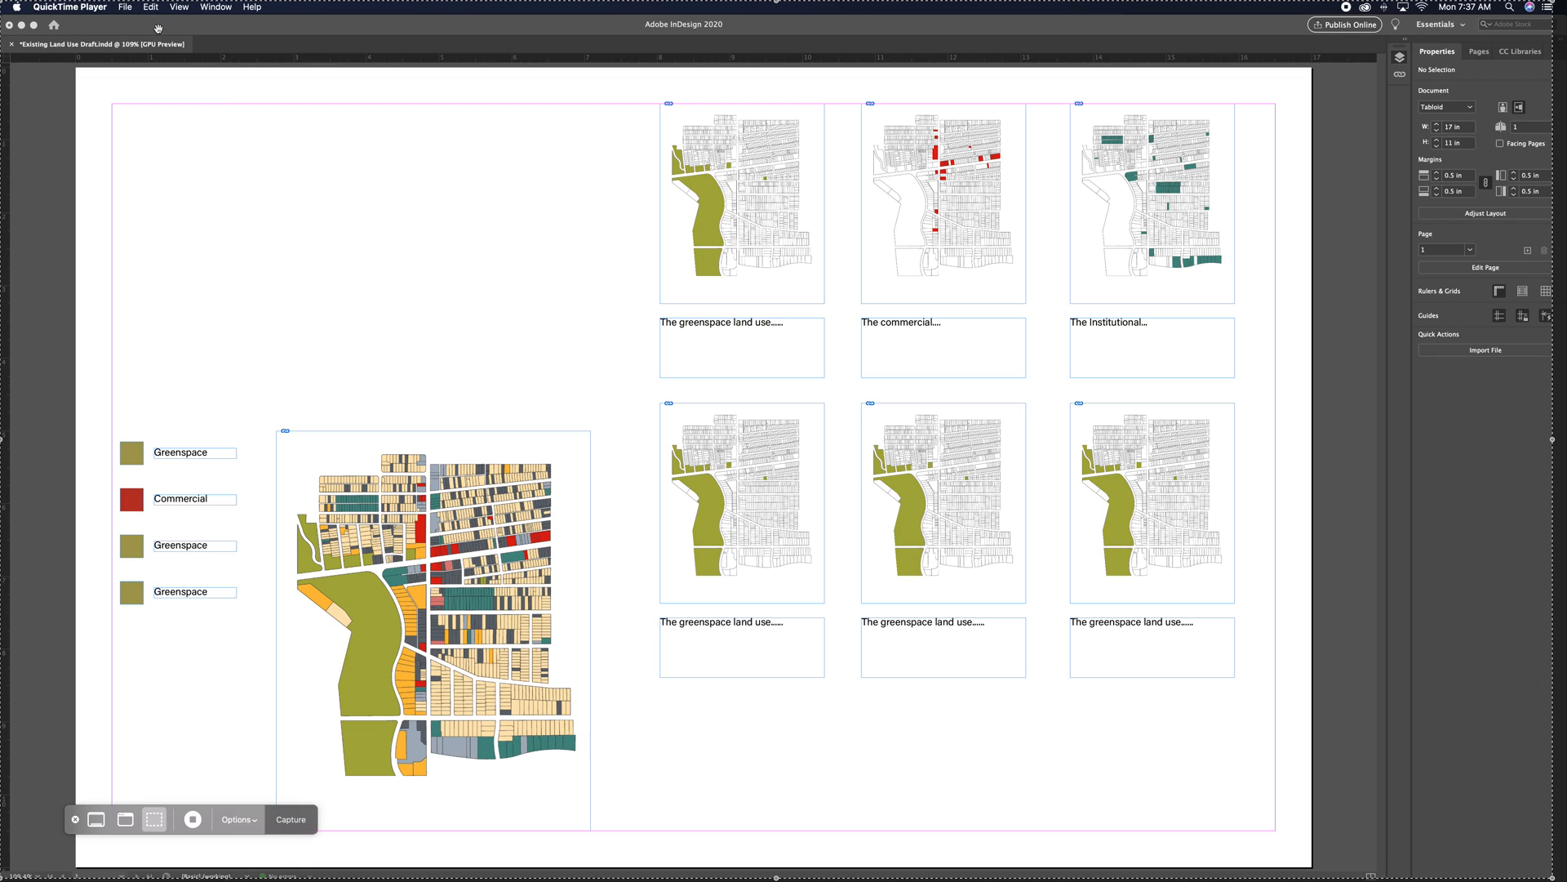